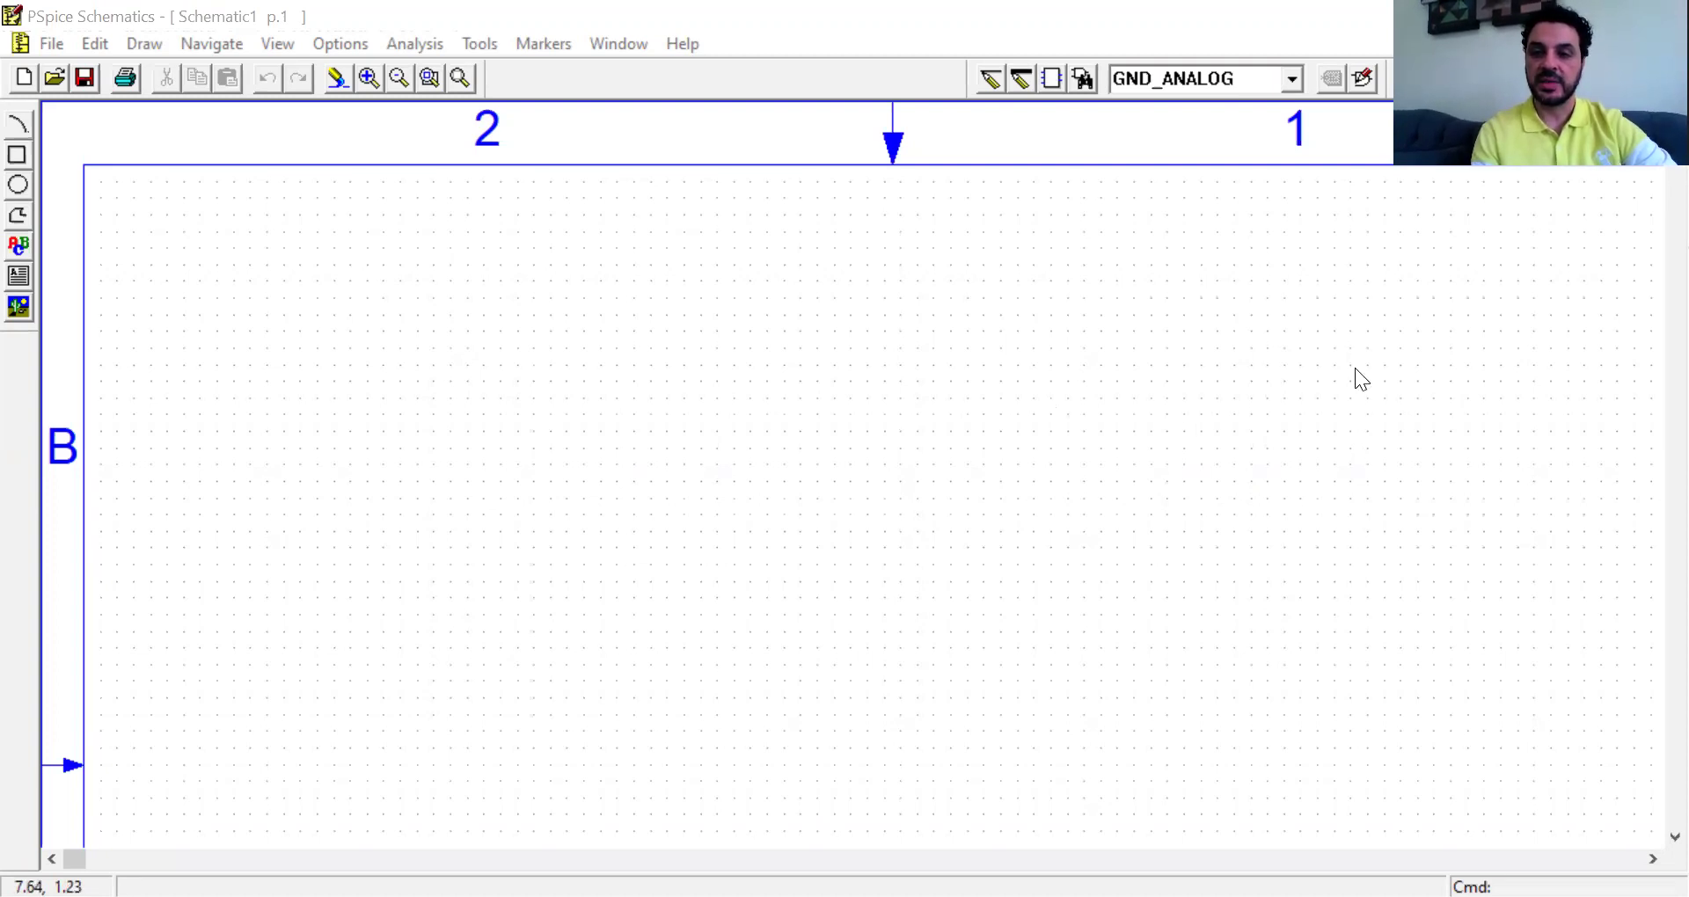
pyautogui.click(1238, 190)
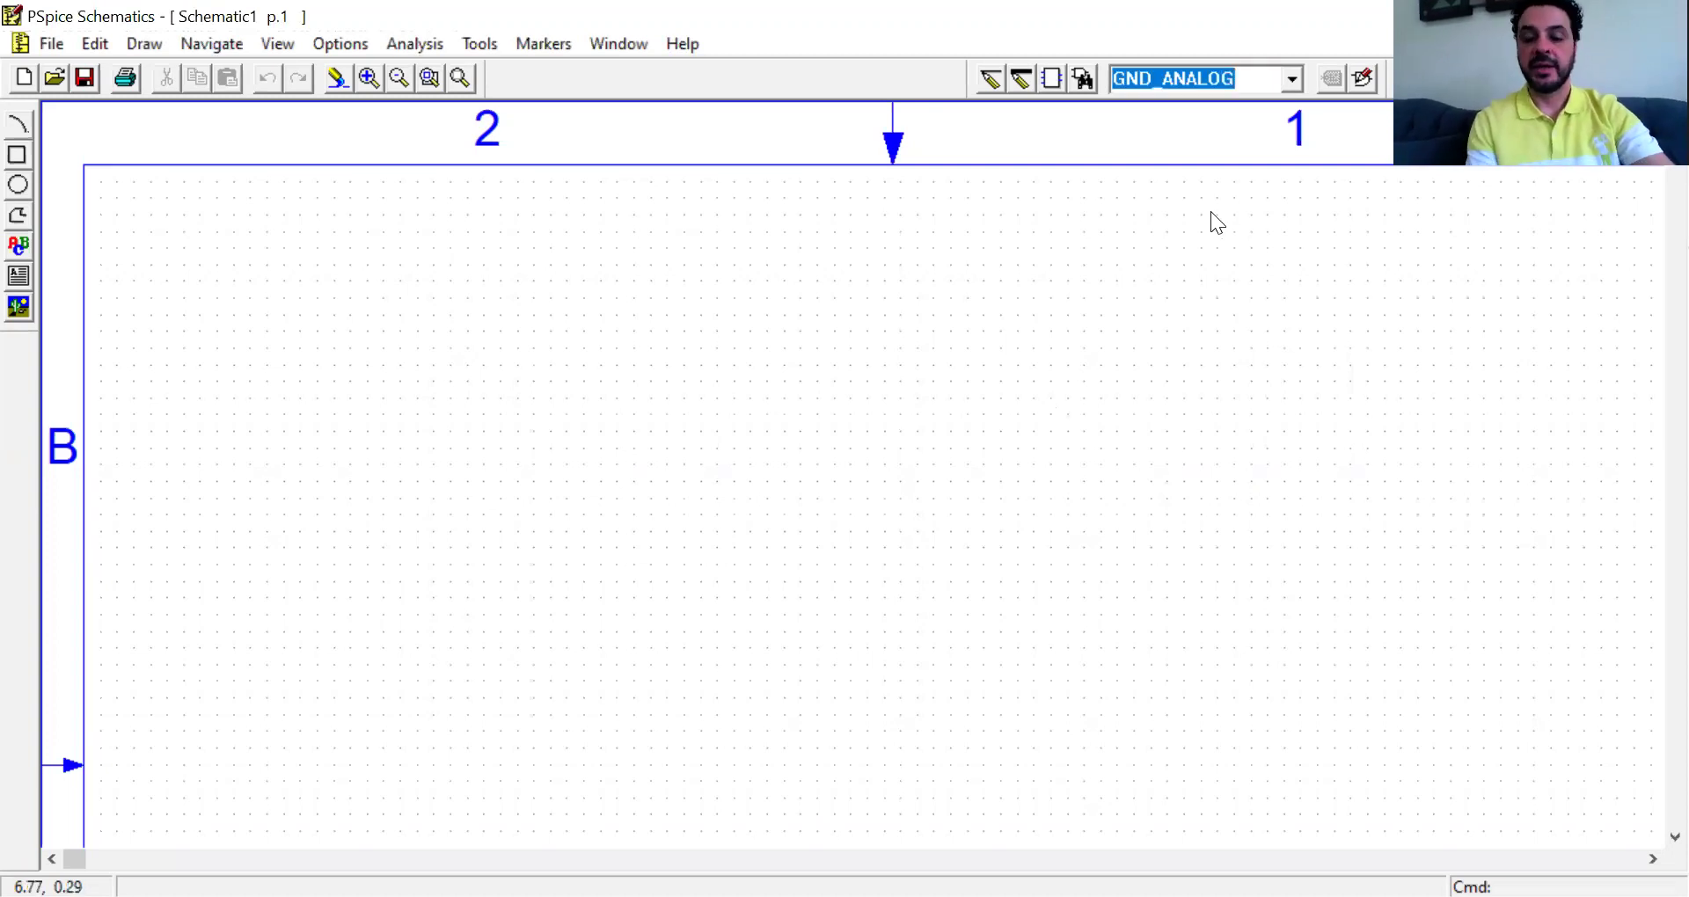
pyautogui.write('R')
pyautogui.press('Escape')
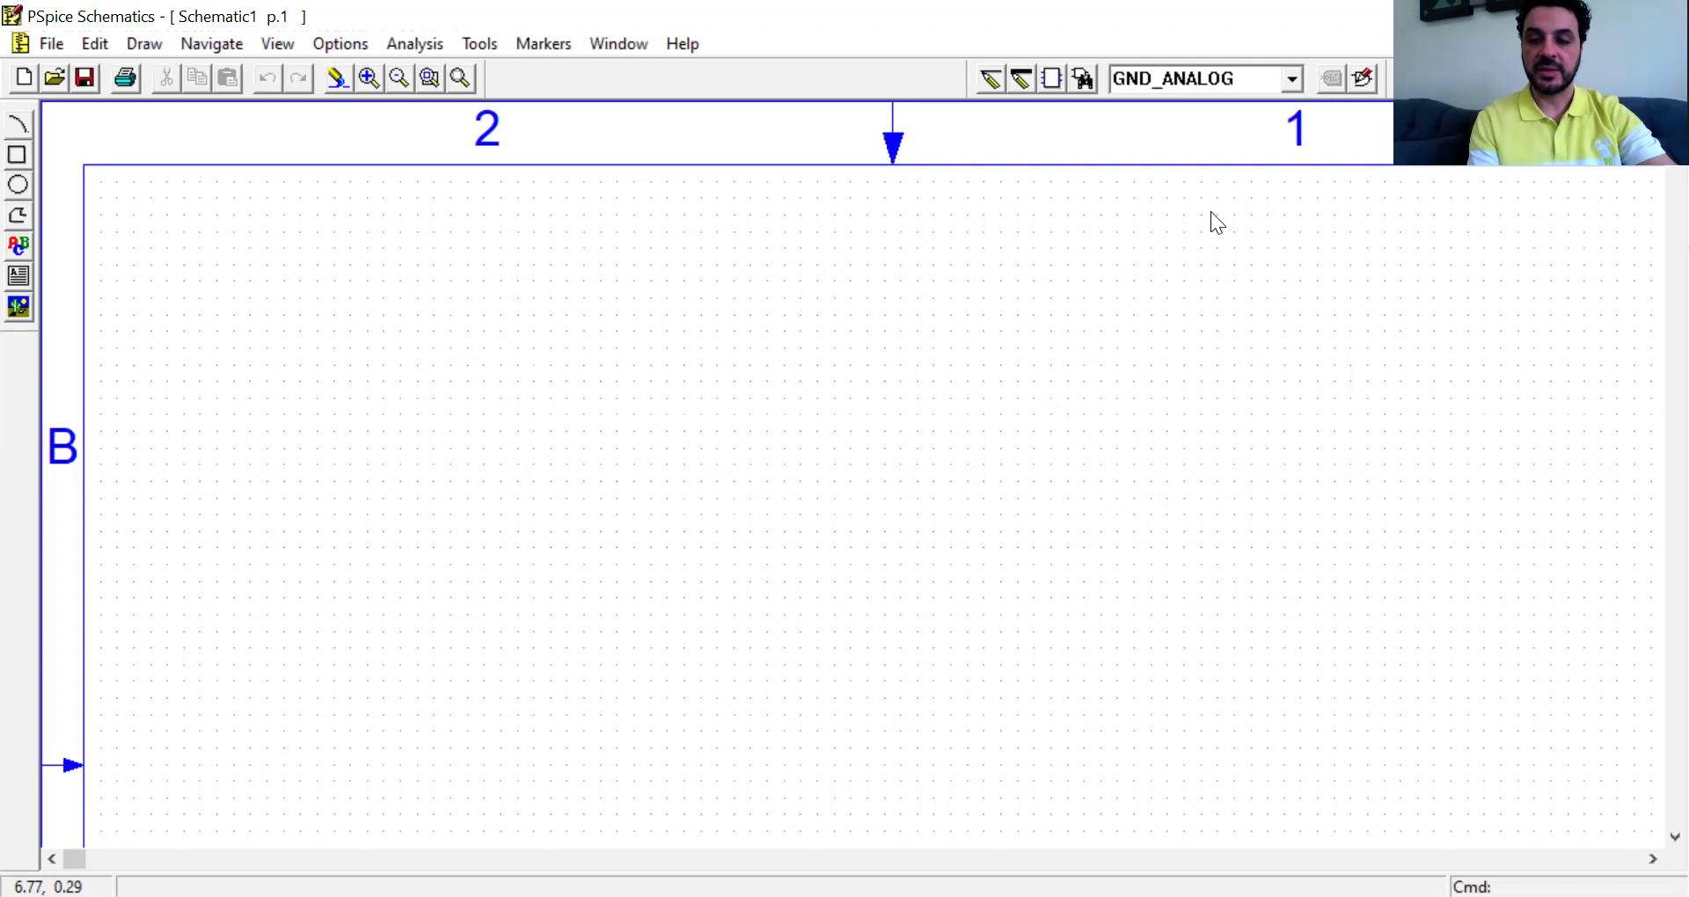
# - Place three resistors (part R): one in the upper middle of the sheet and two side by side lower and further right
pyautogui.click(1196, 79)
pyautogui.write('R')
pyautogui.press('Return')
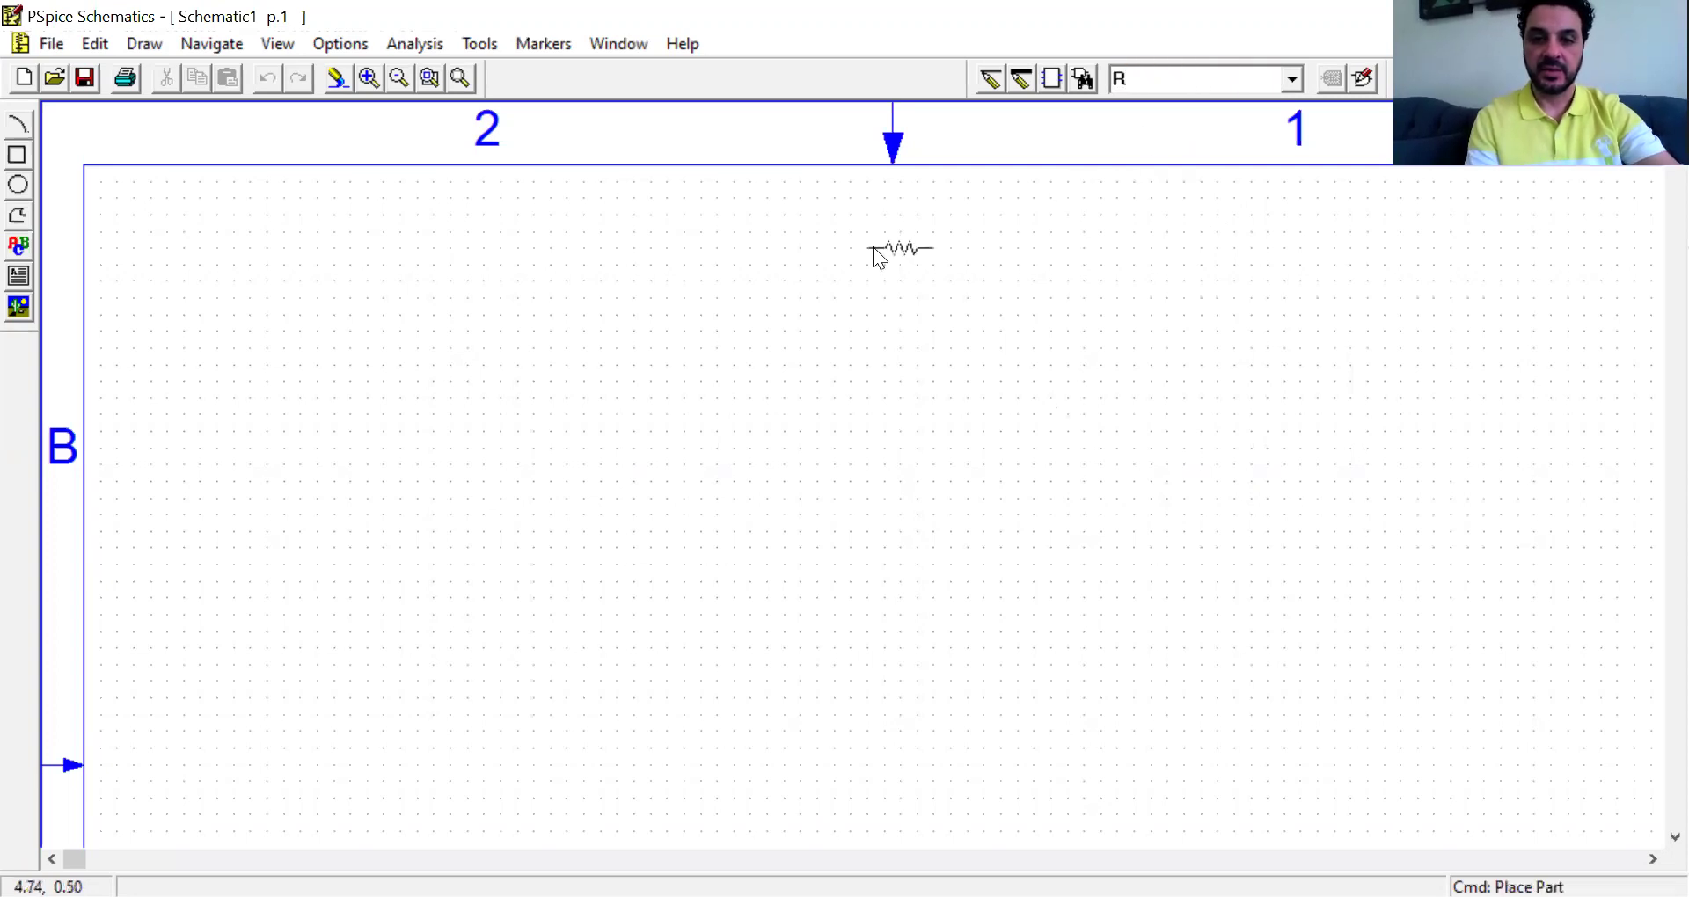
pyautogui.click(786, 290)
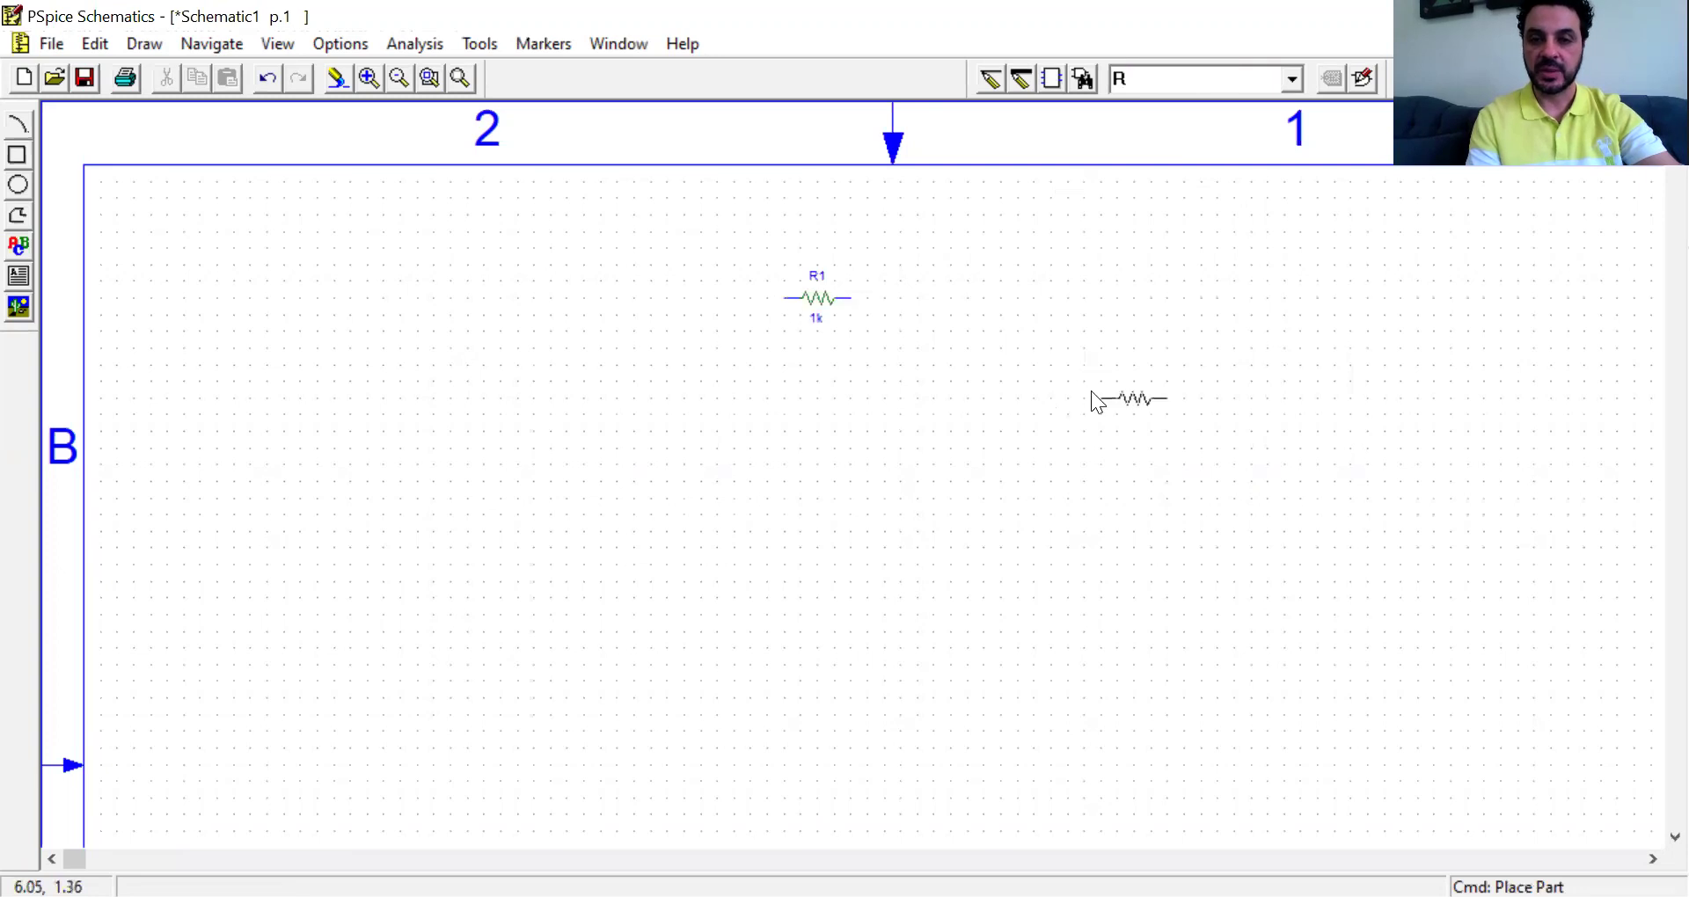
pyautogui.click(1091, 391)
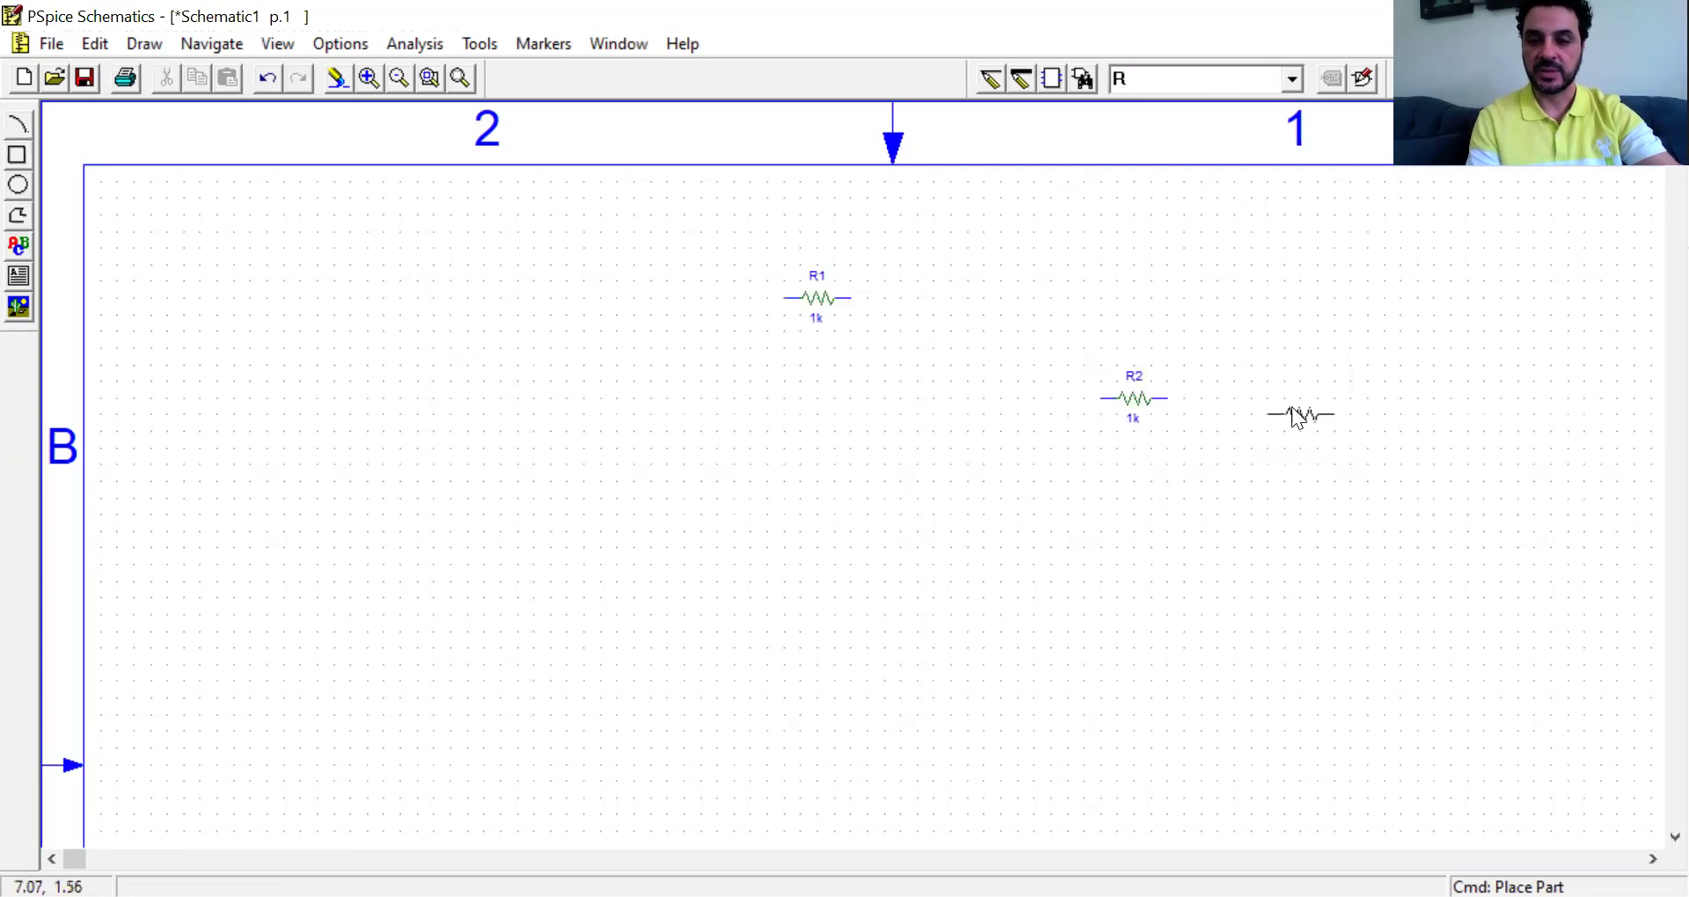
pyautogui.click(1298, 402)
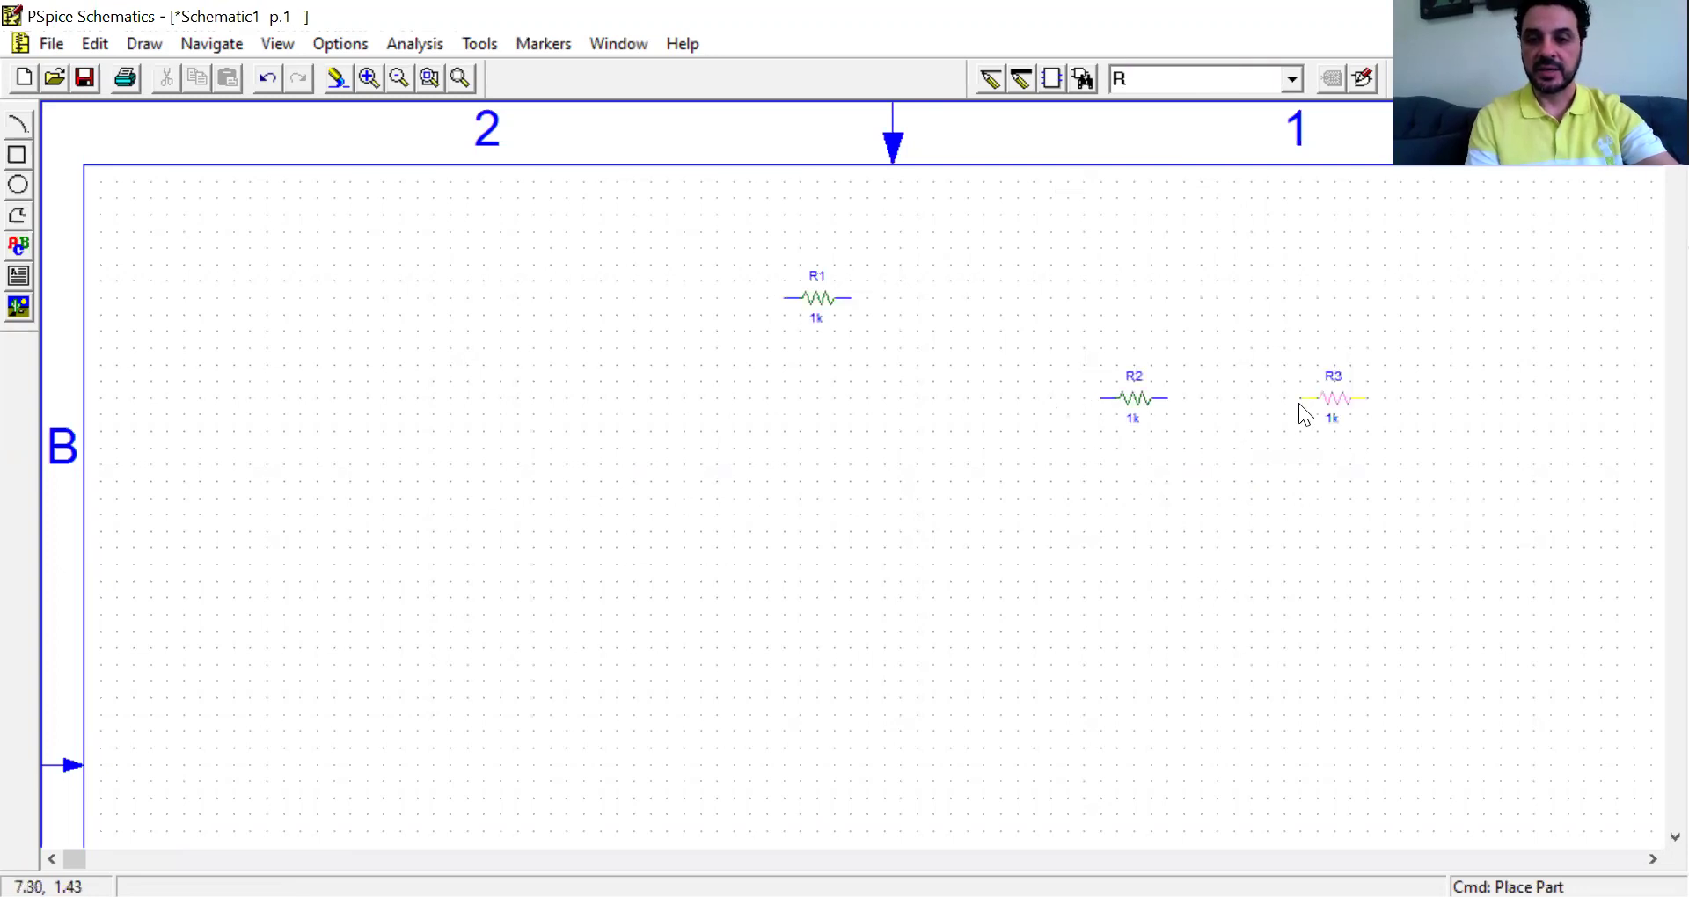
# - Place two inductors (part L) level with R1, one just right of it and the other above and between R2 and R3
pyautogui.click(1144, 80)
pyautogui.write('L')
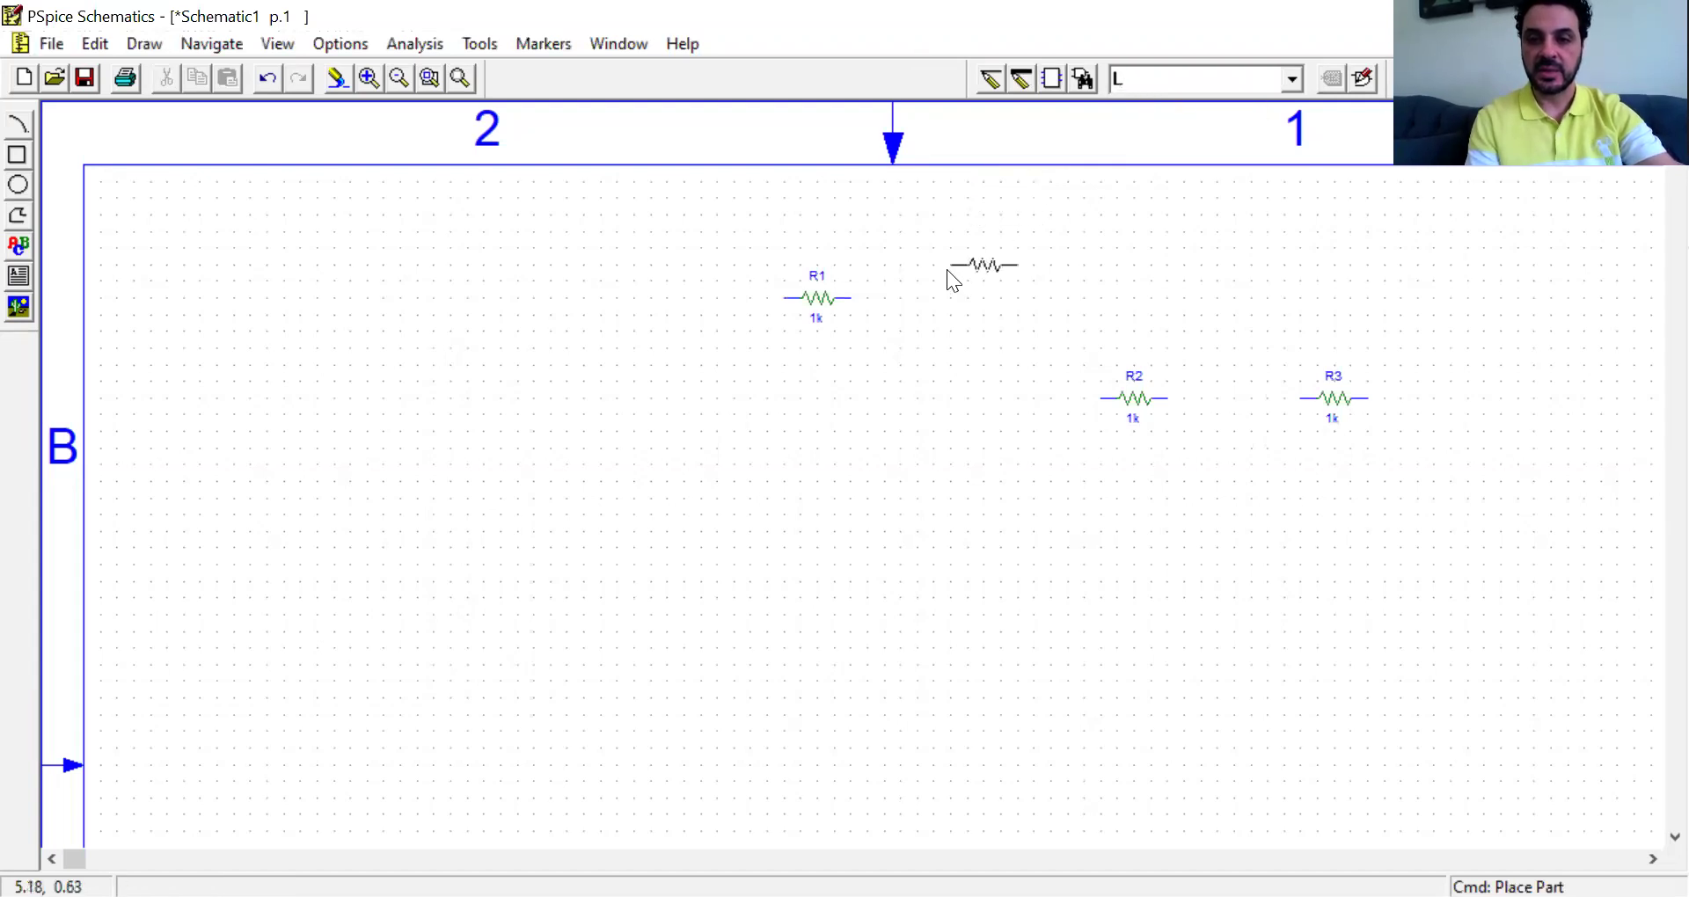
pyautogui.press('Return')
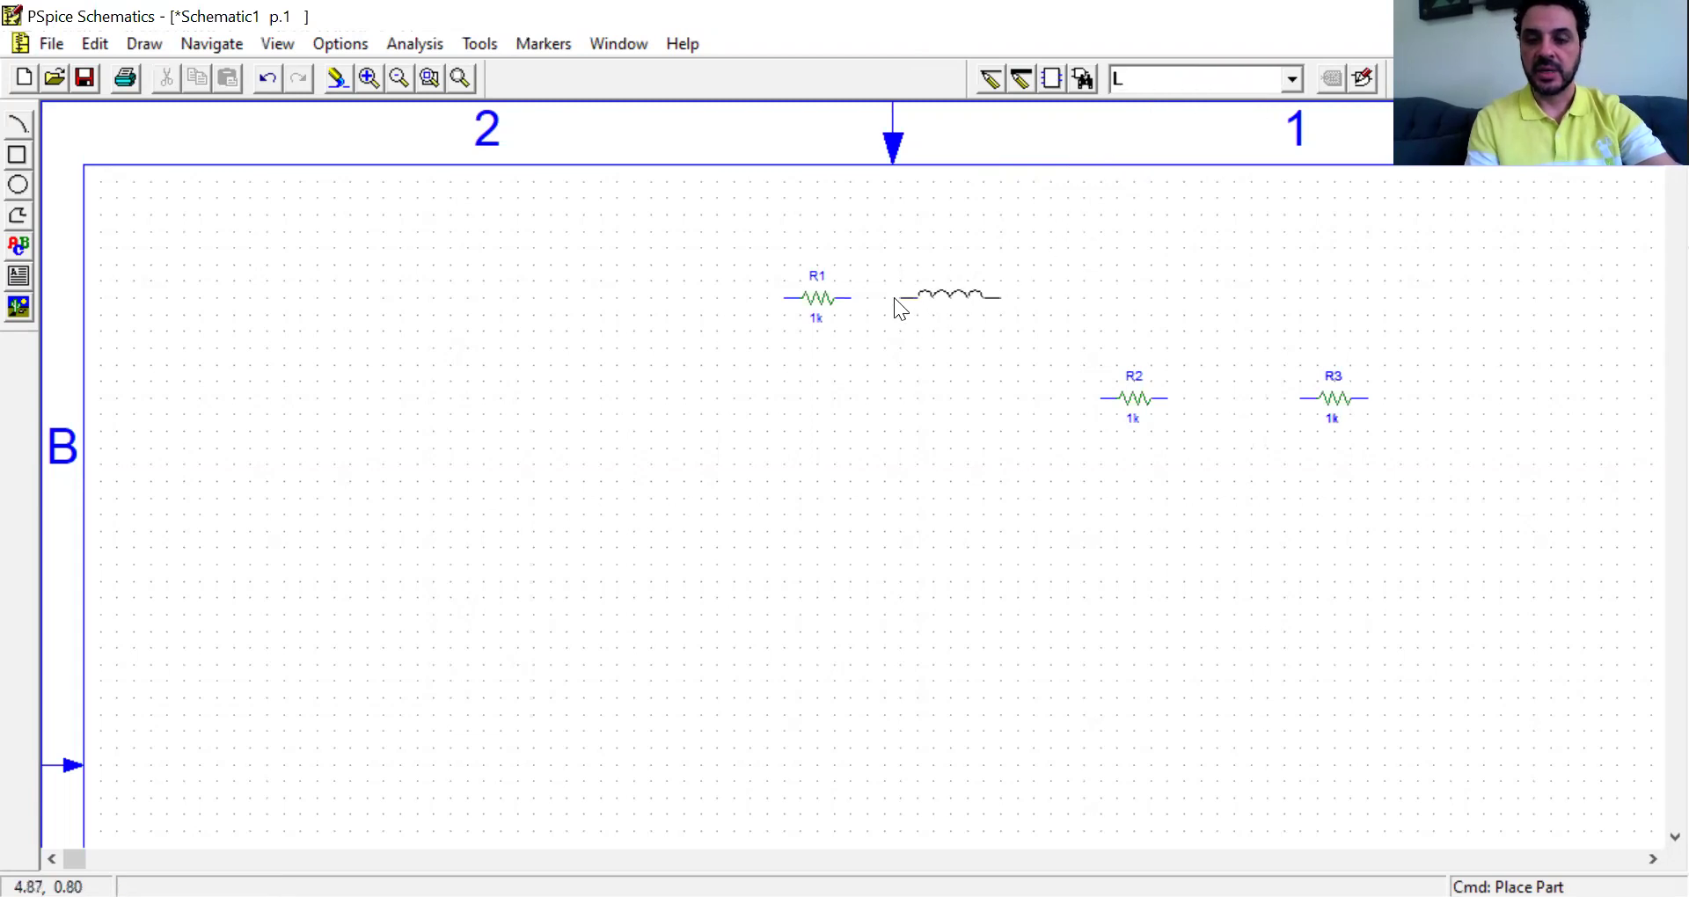
pyautogui.click(894, 298)
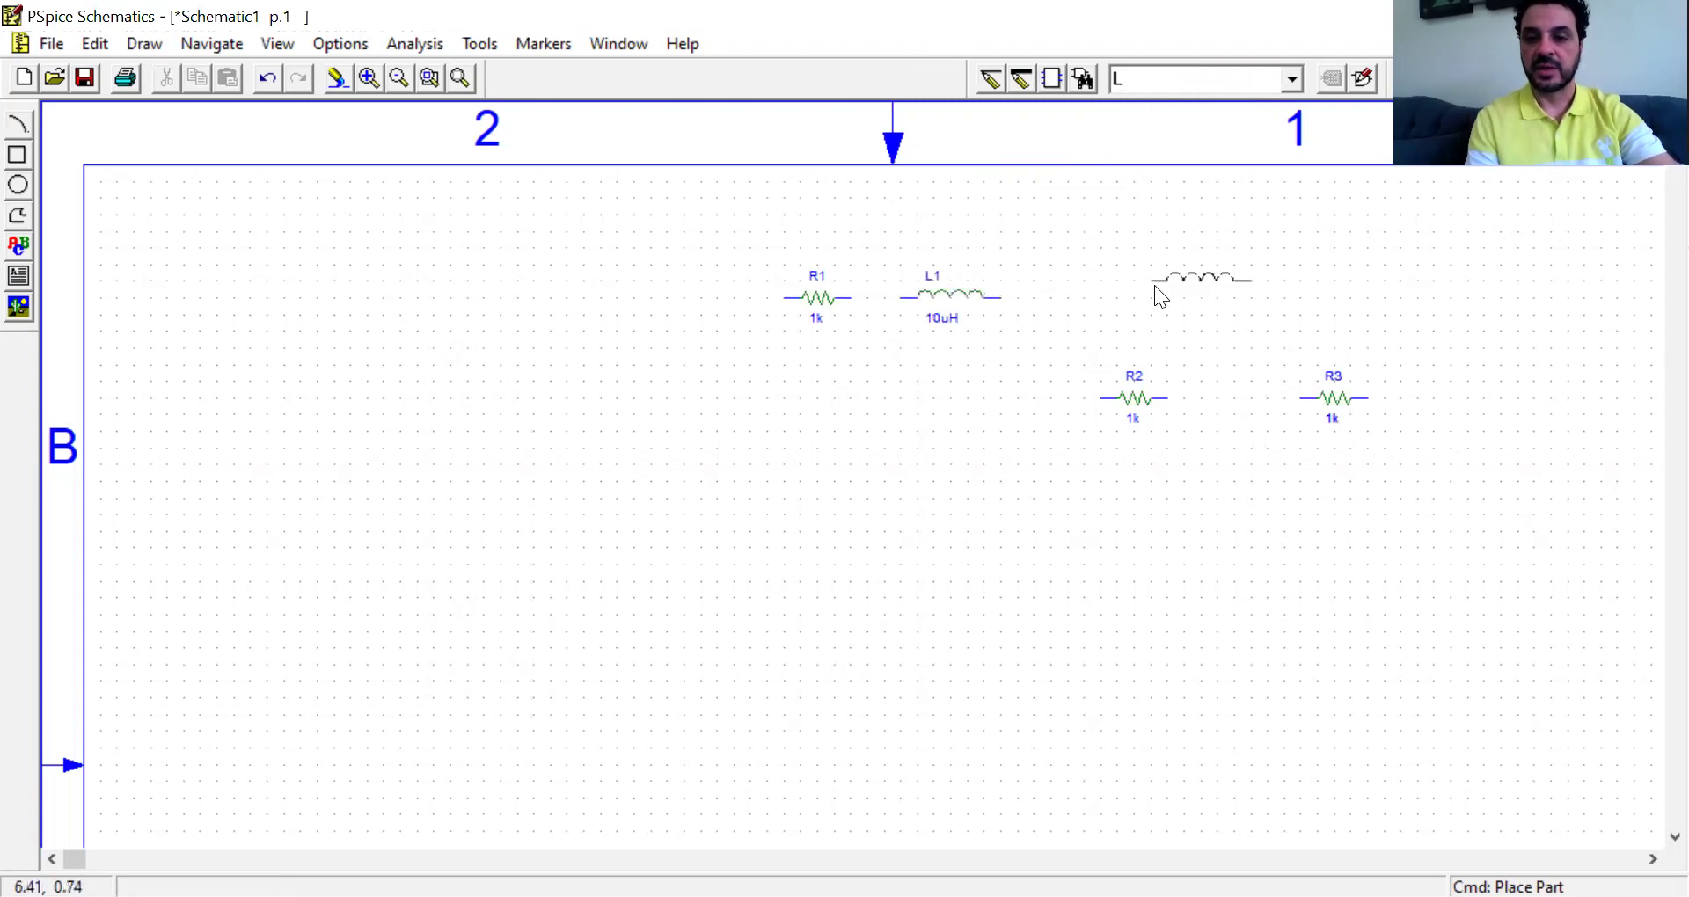
pyautogui.click(1166, 297)
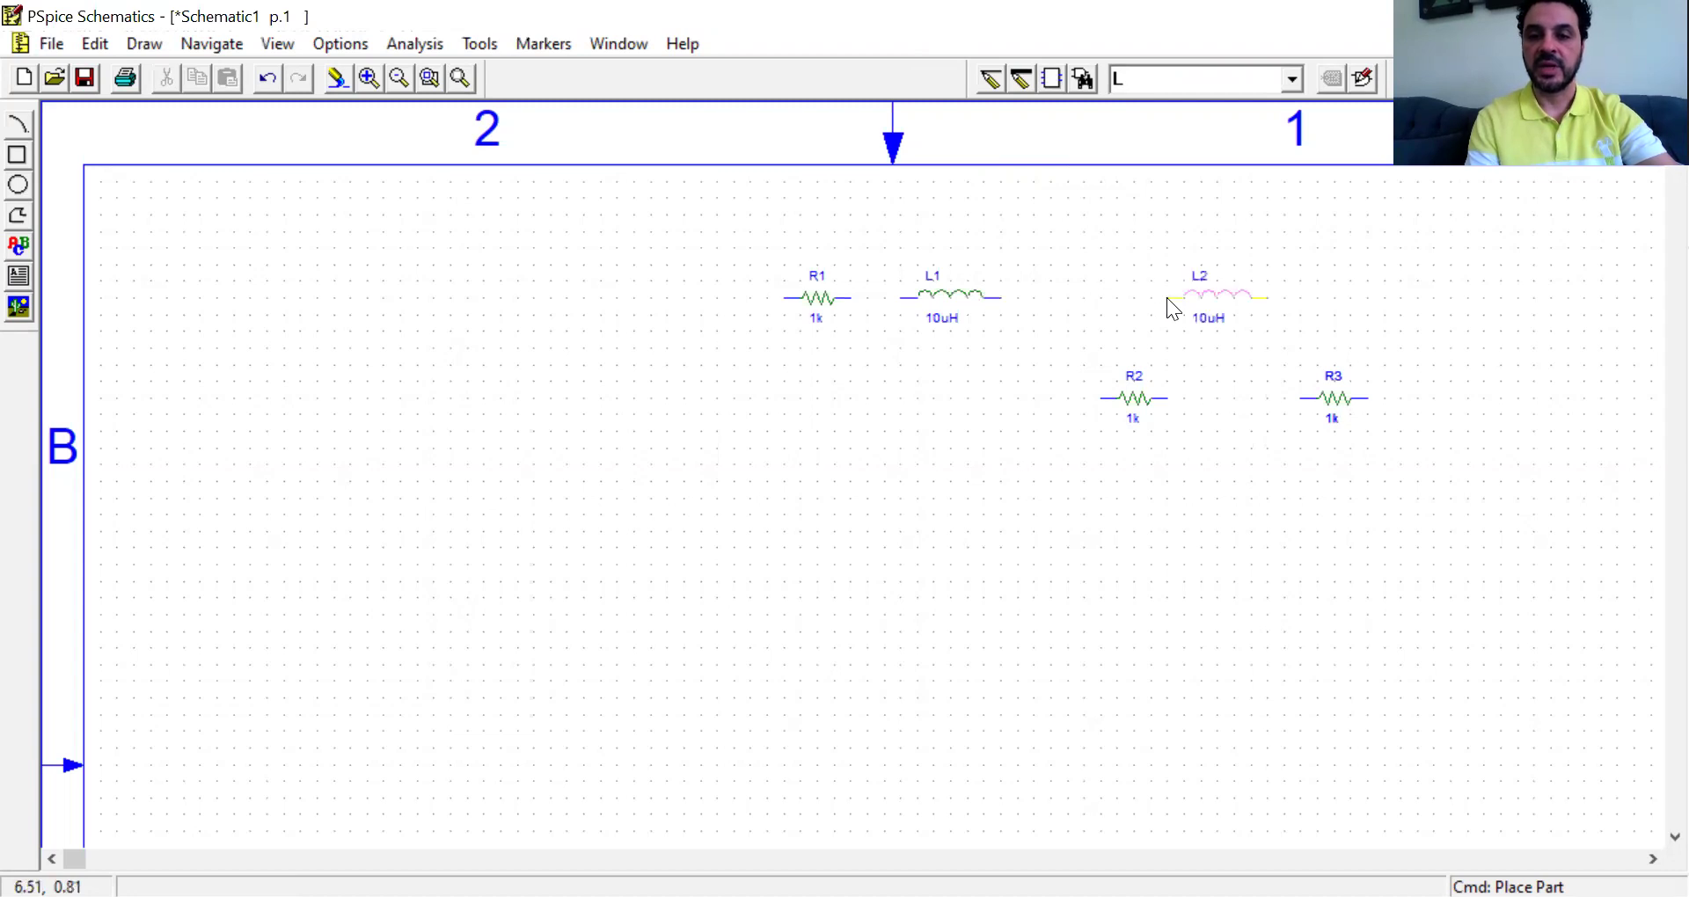
pyautogui.rightClick(1166, 299)
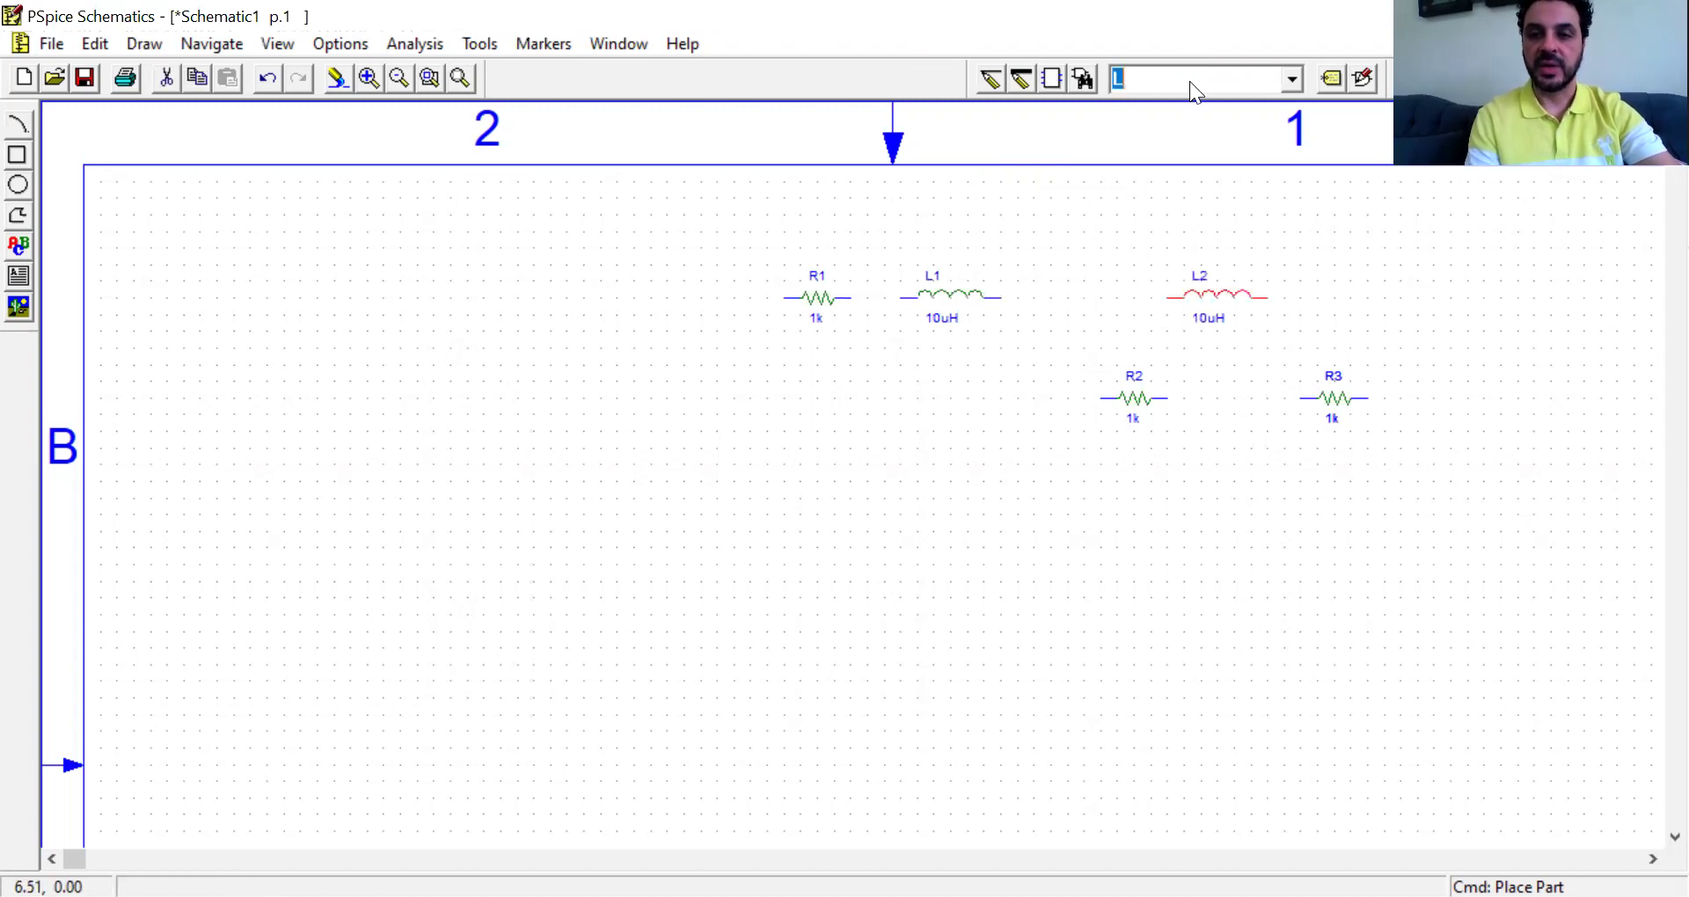
# - Place one capacitor (part C) below resistor R3 and end the placement
pyautogui.write('C')
pyautogui.press('Return')
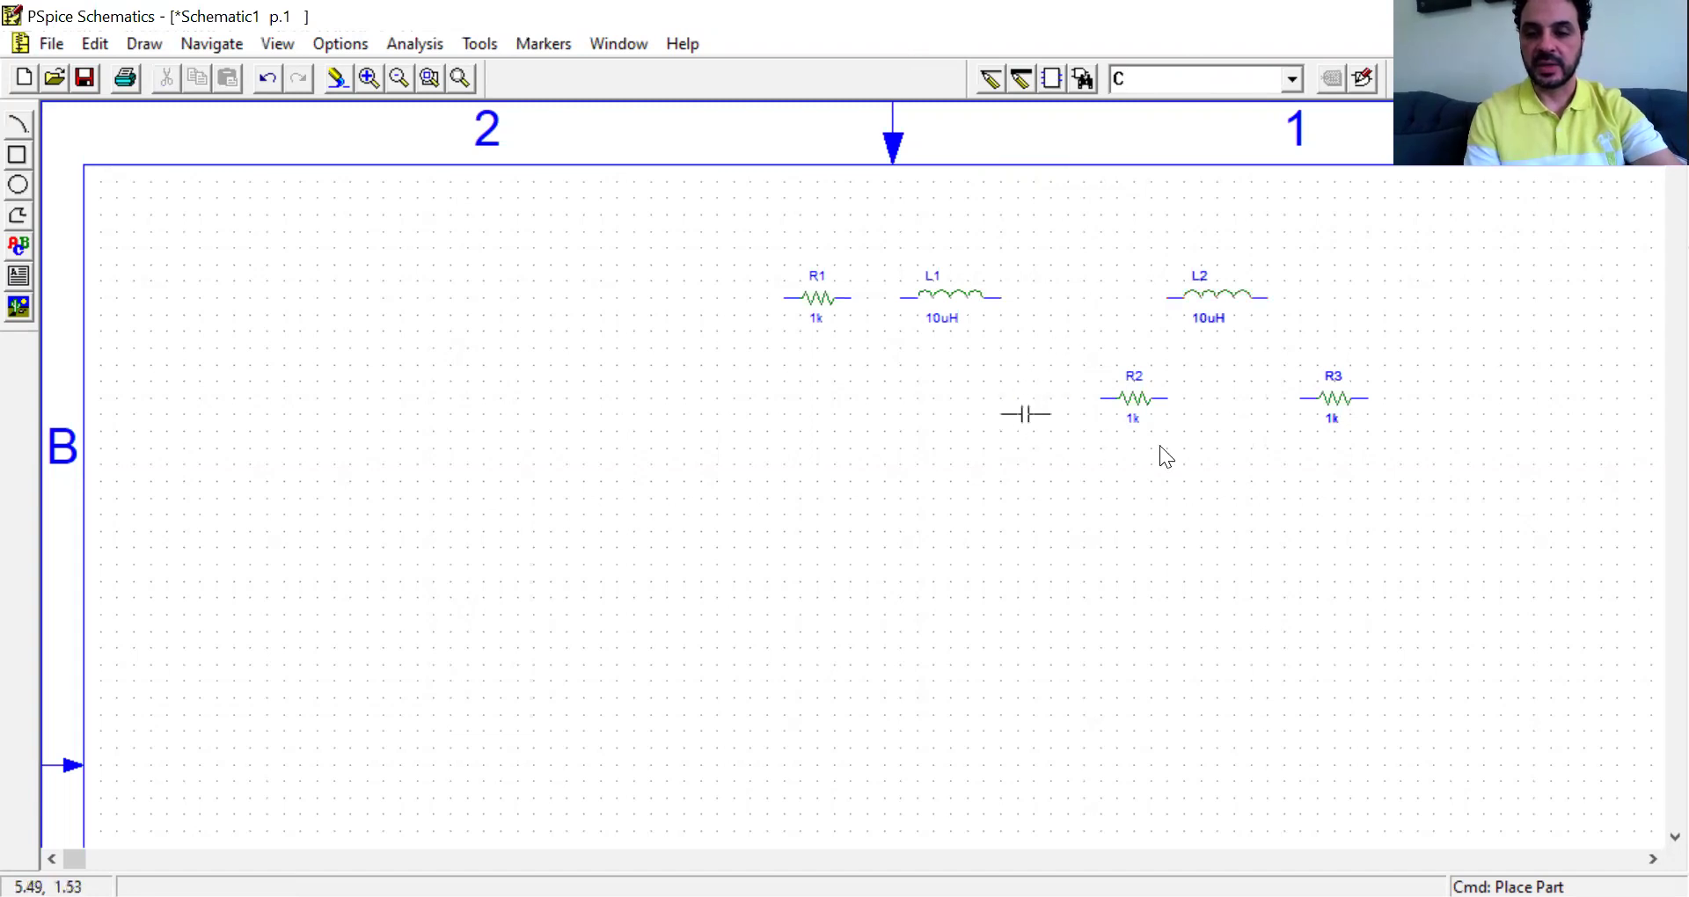
pyautogui.click(1259, 503)
pyautogui.rightClick(1065, 239)
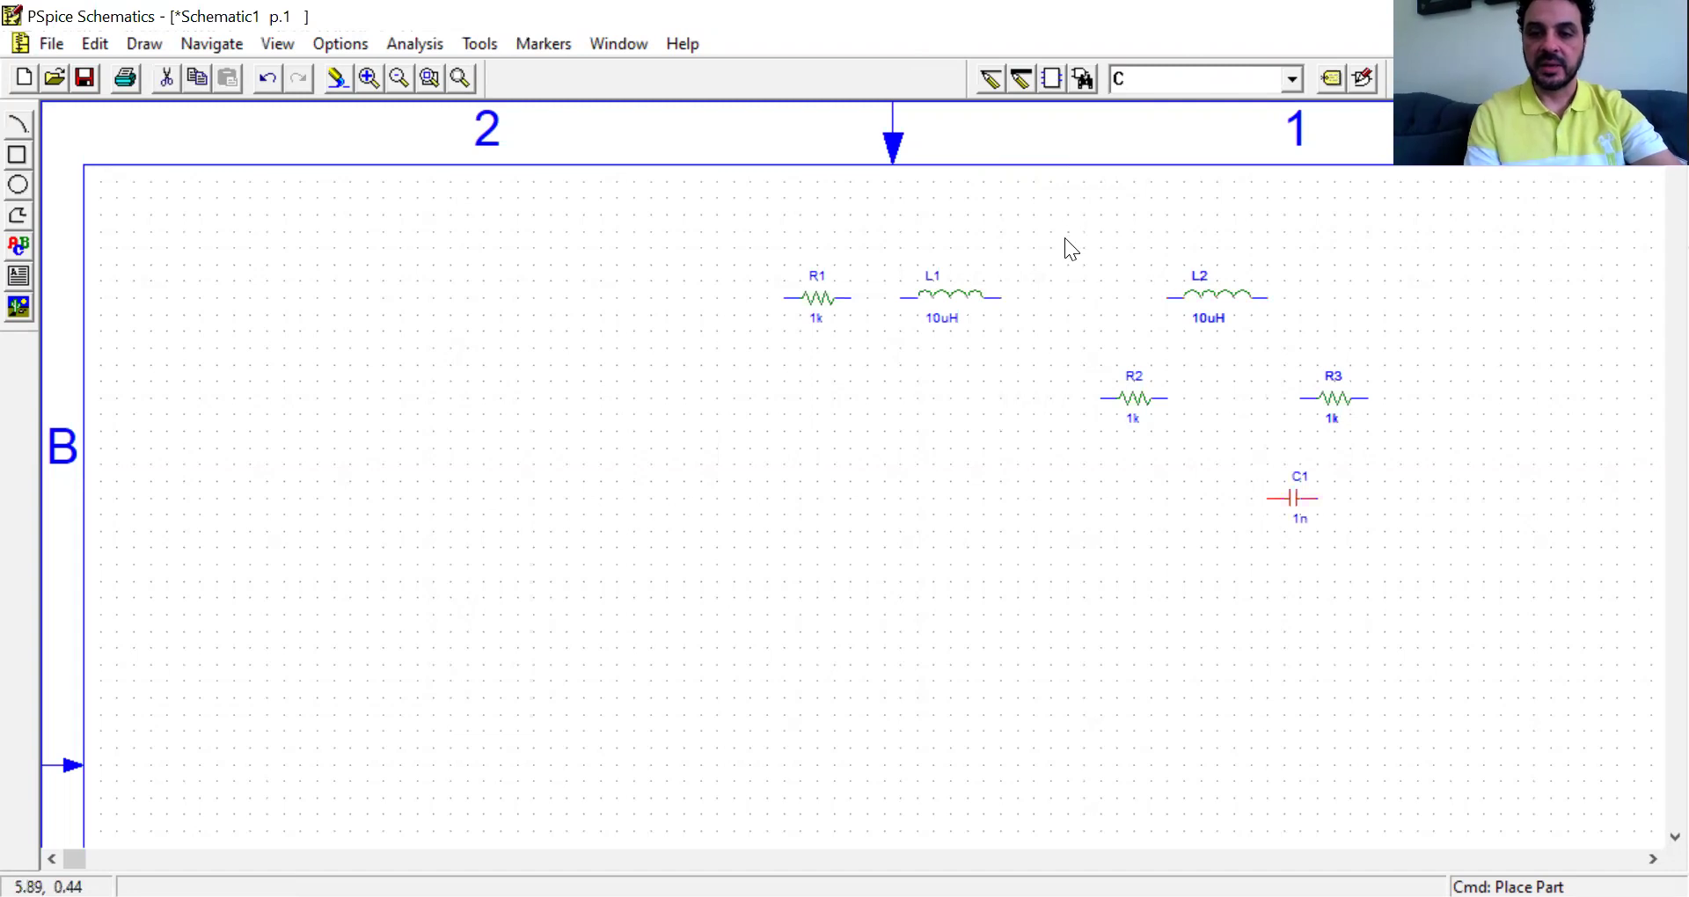
# - Find the VSIN transient sine voltage source in the part library and place one to the lower left of R1
pyautogui.click(1082, 78)
pyautogui.write('VS')
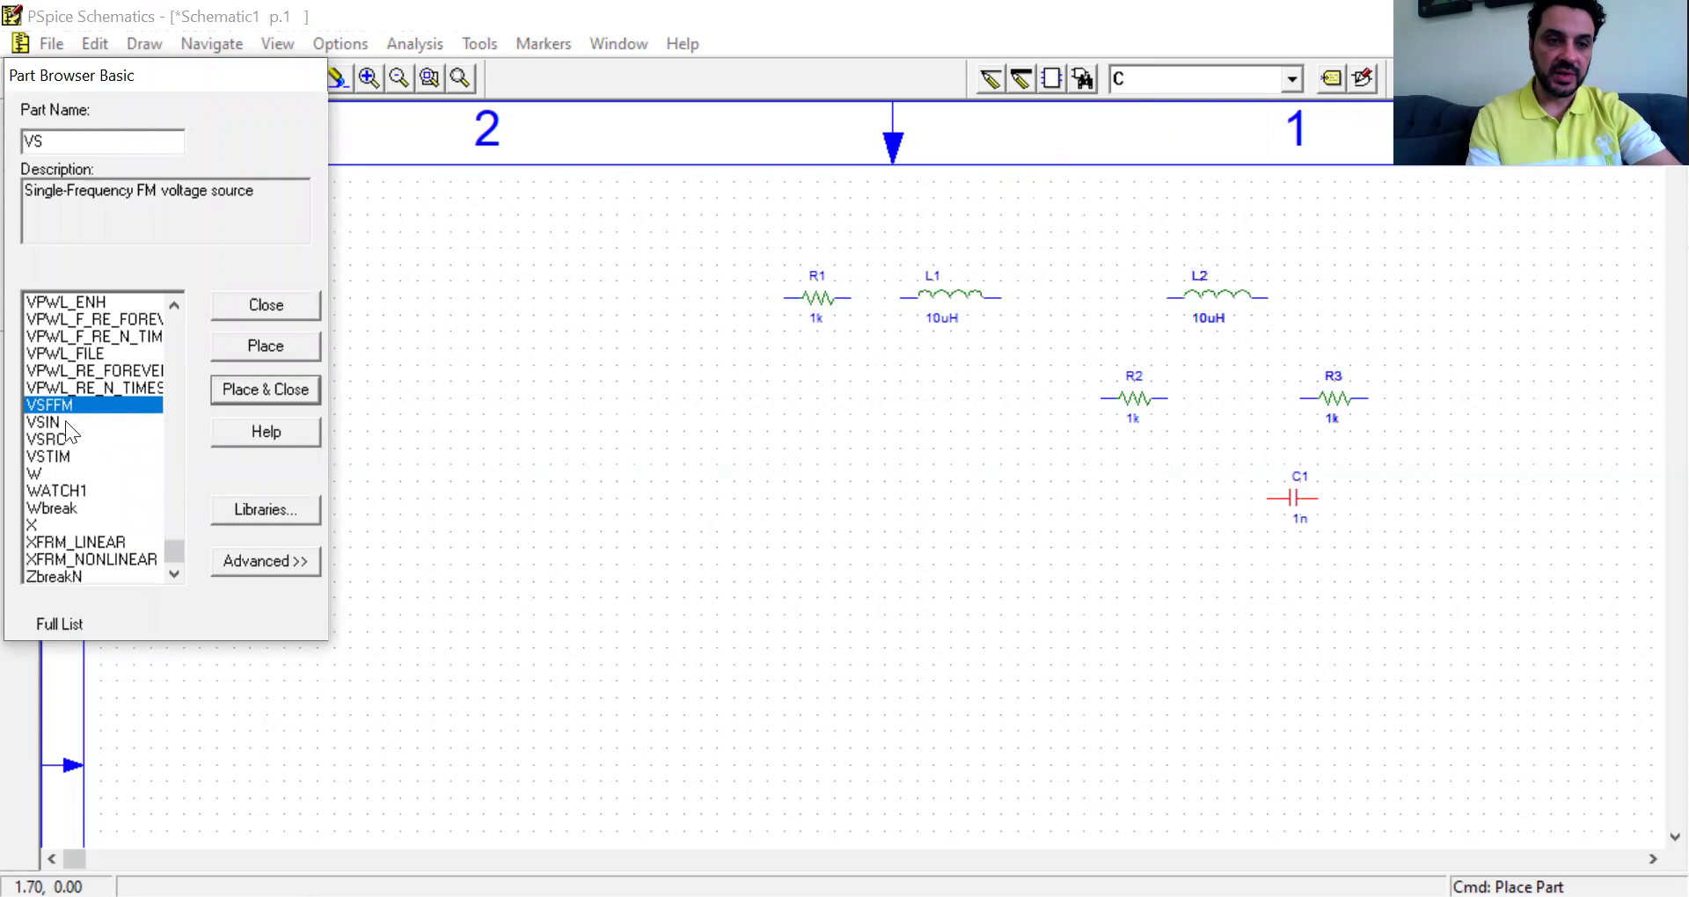
pyautogui.click(60, 420)
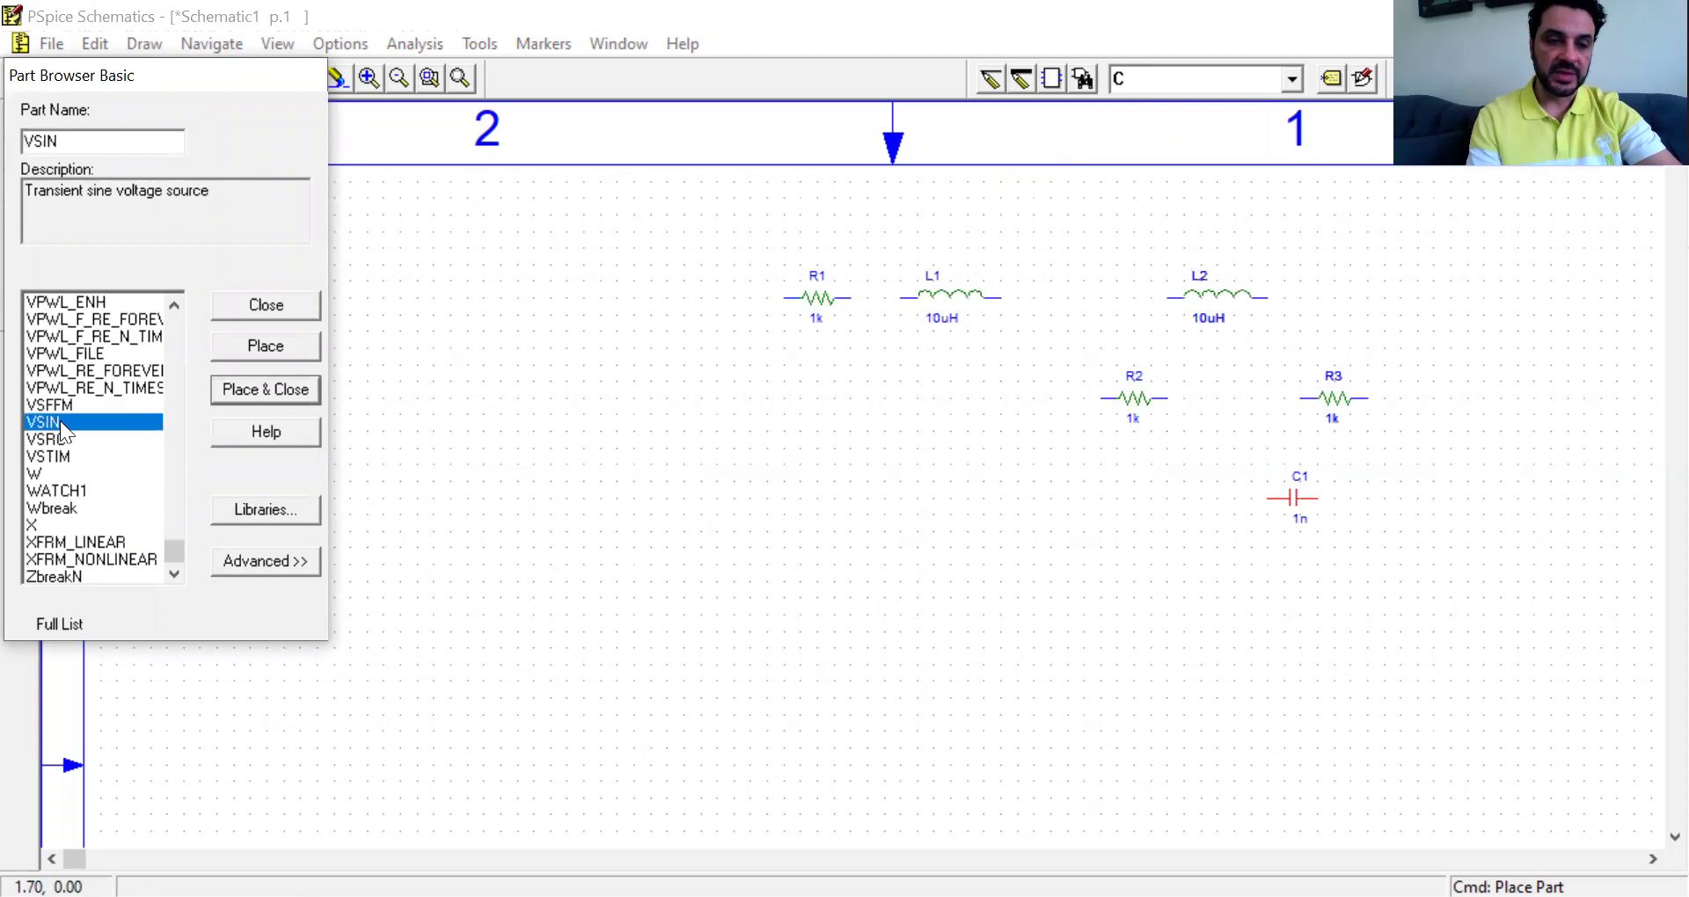
pyautogui.click(267, 389)
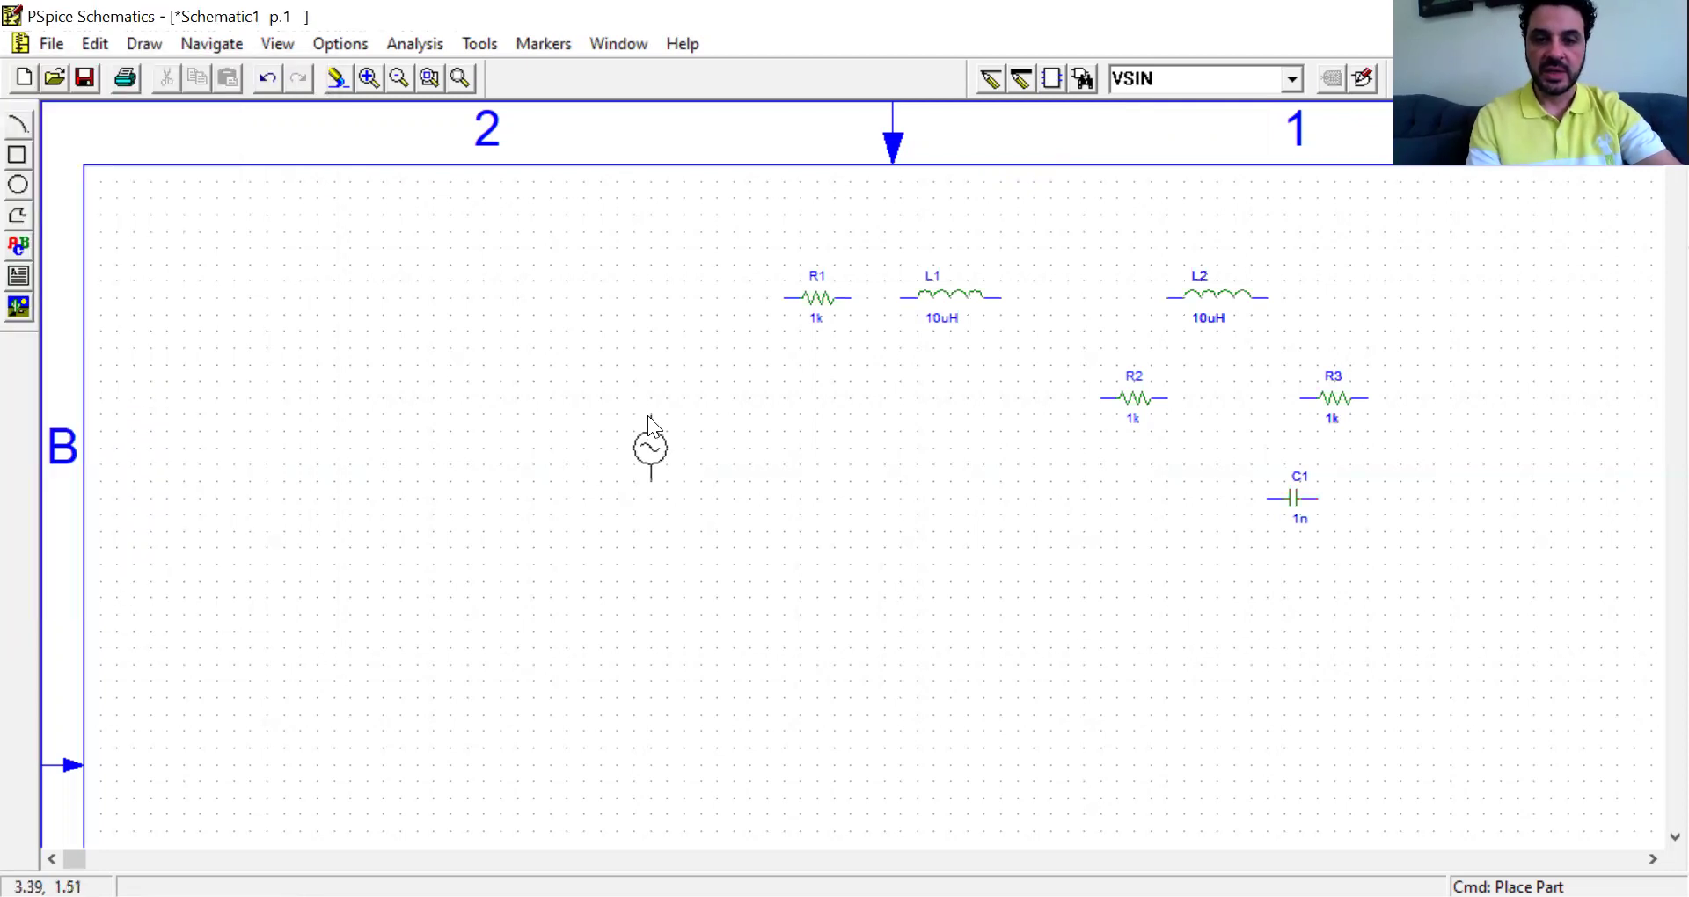
pyautogui.click(647, 415)
pyautogui.rightClick(925, 456)
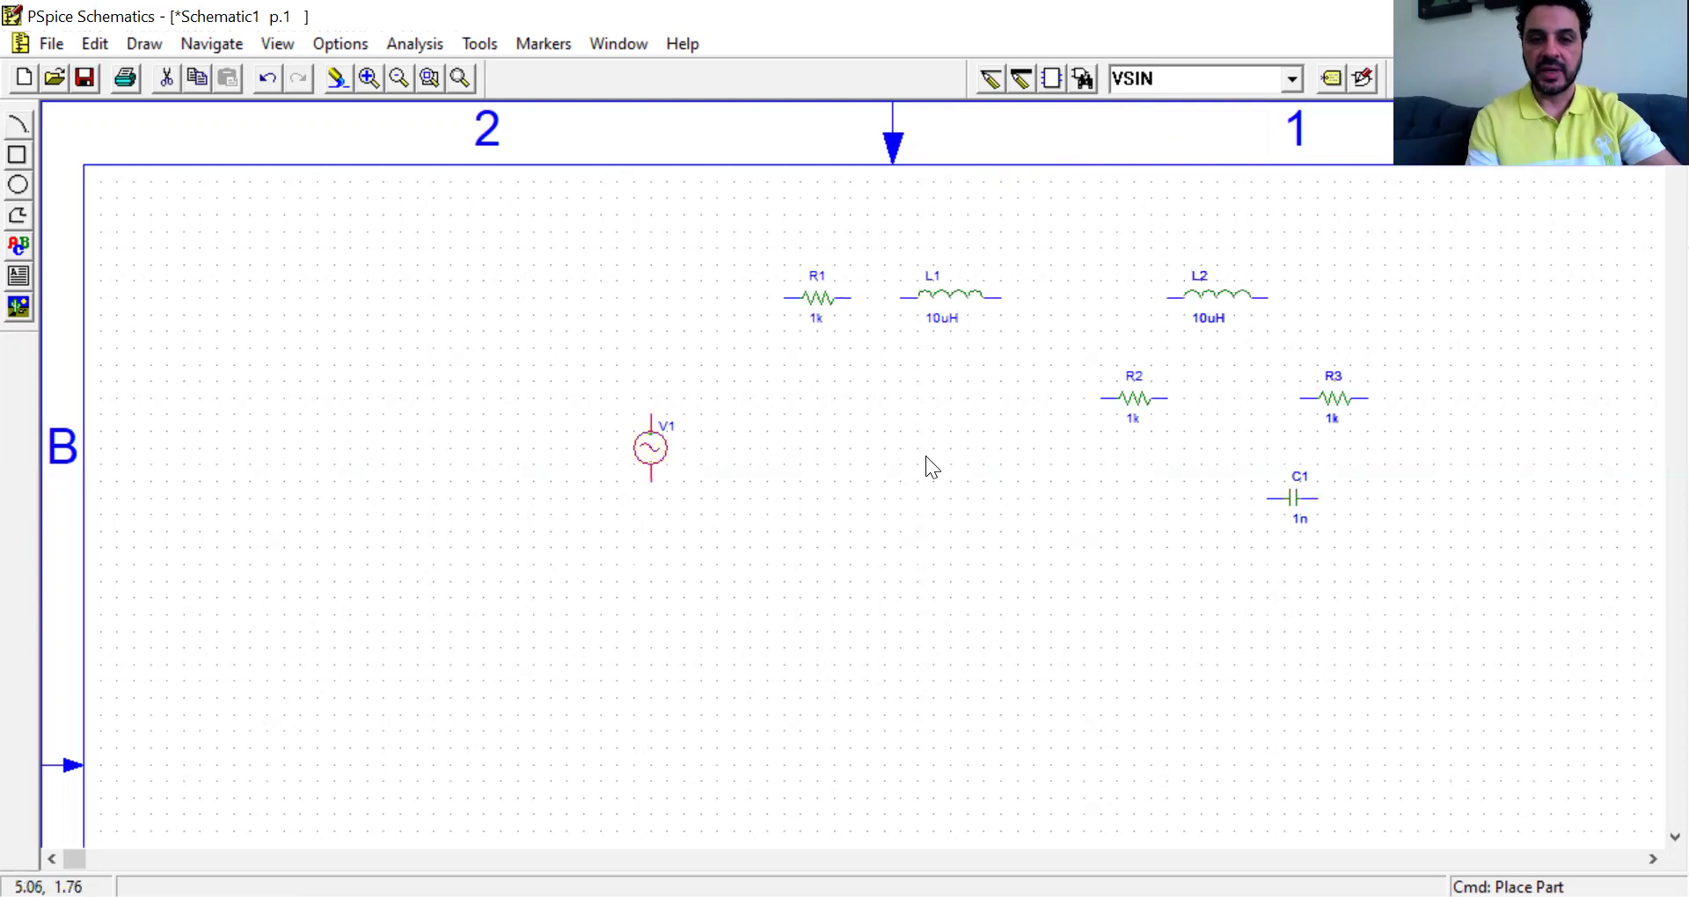
# - Find the GND_ANALOG analog ground in the part library and place one below the components, right of the voltage source
pyautogui.click(1080, 81)
pyautogui.write('G')
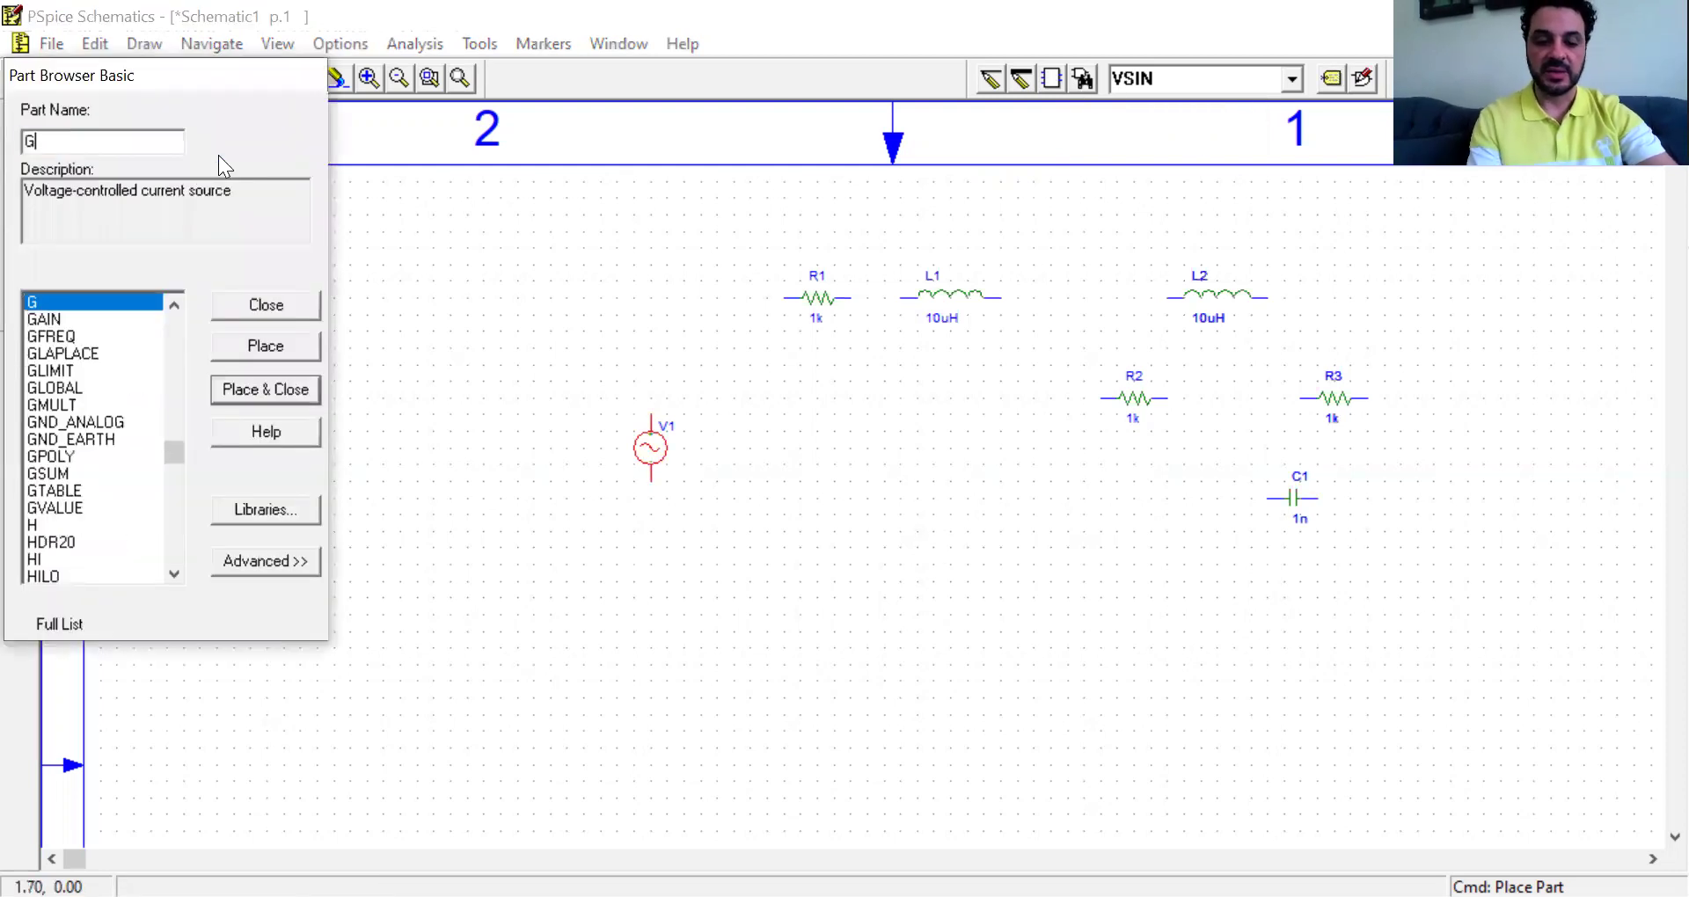
pyautogui.write('ND')
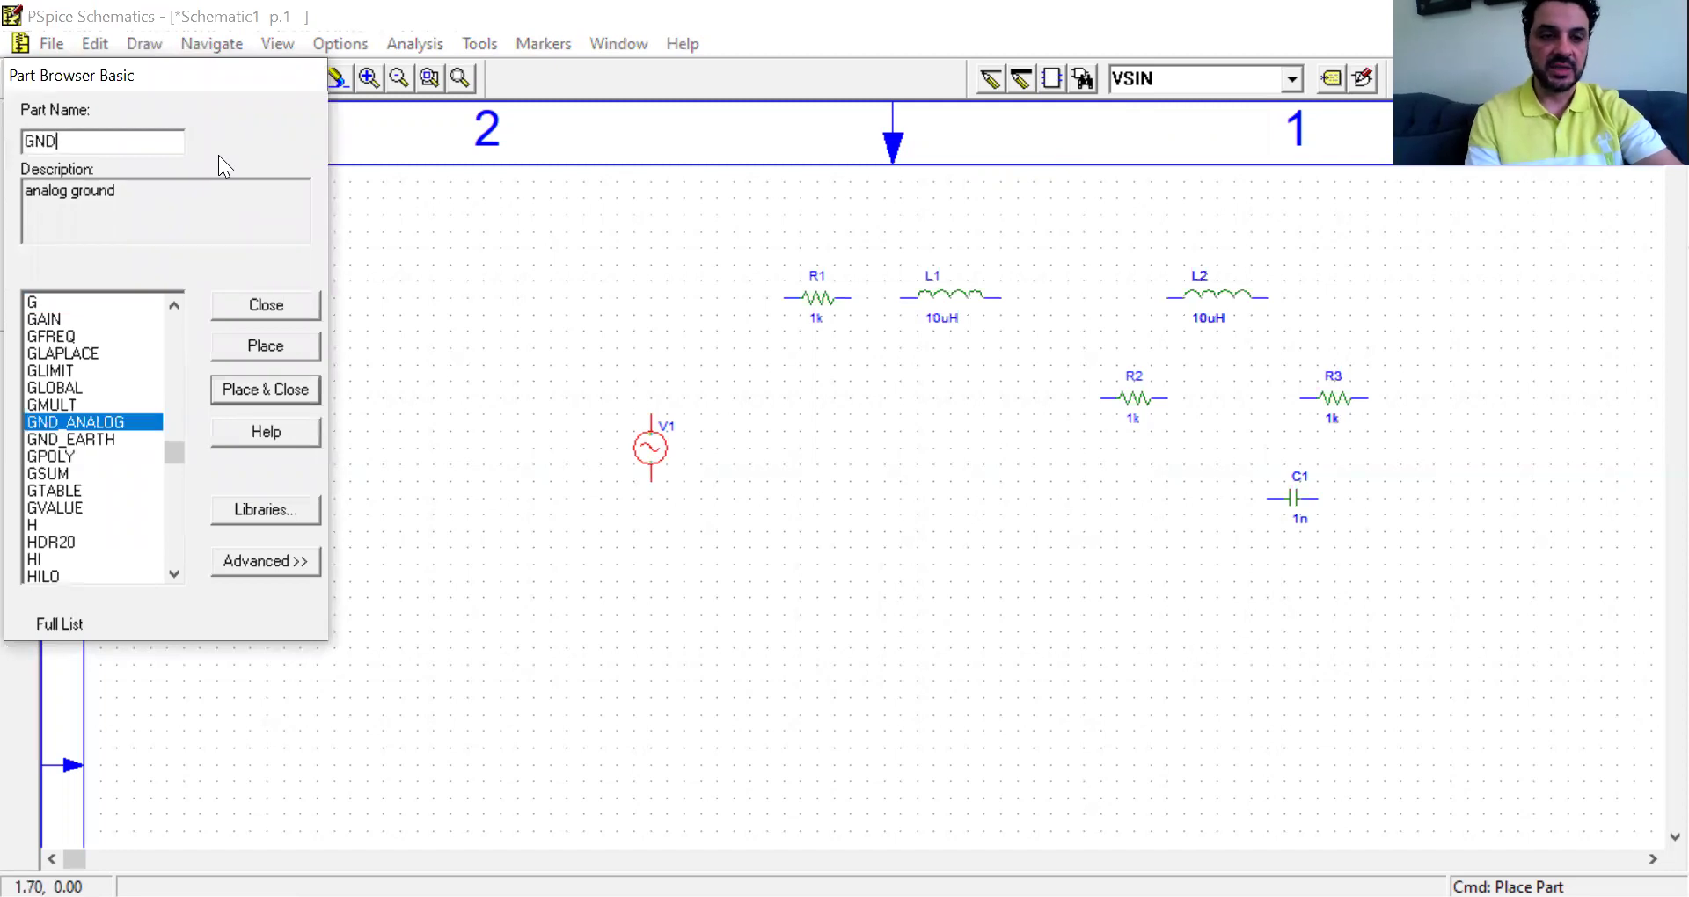
pyautogui.click(273, 389)
pyautogui.click(894, 600)
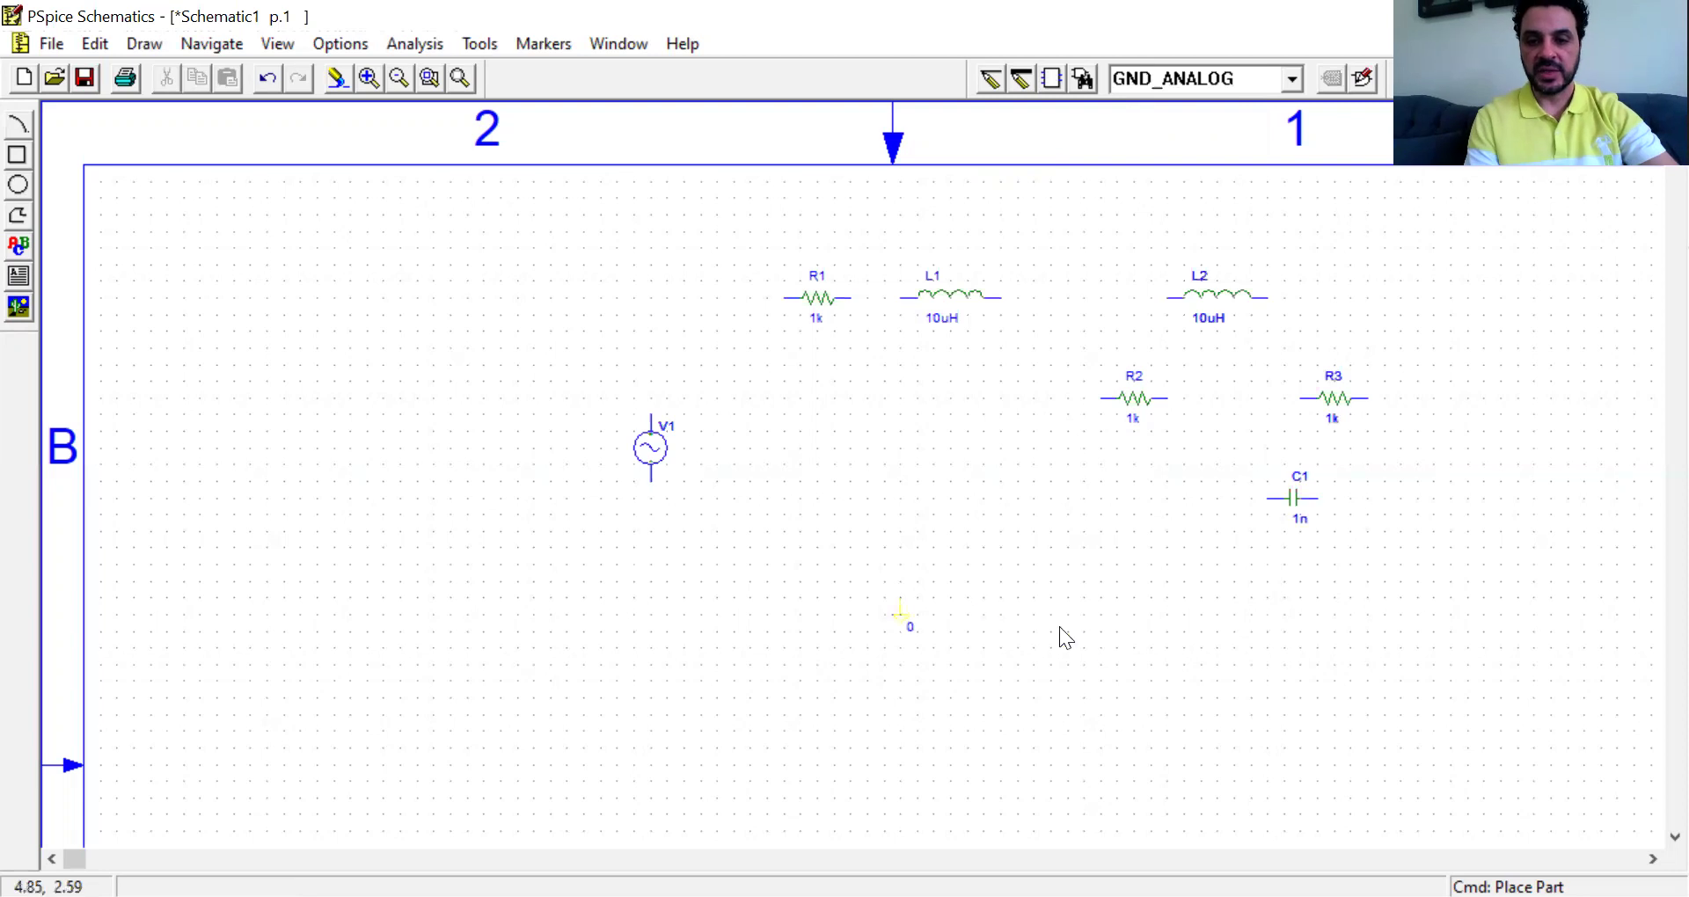
pyautogui.rightClick(1110, 589)
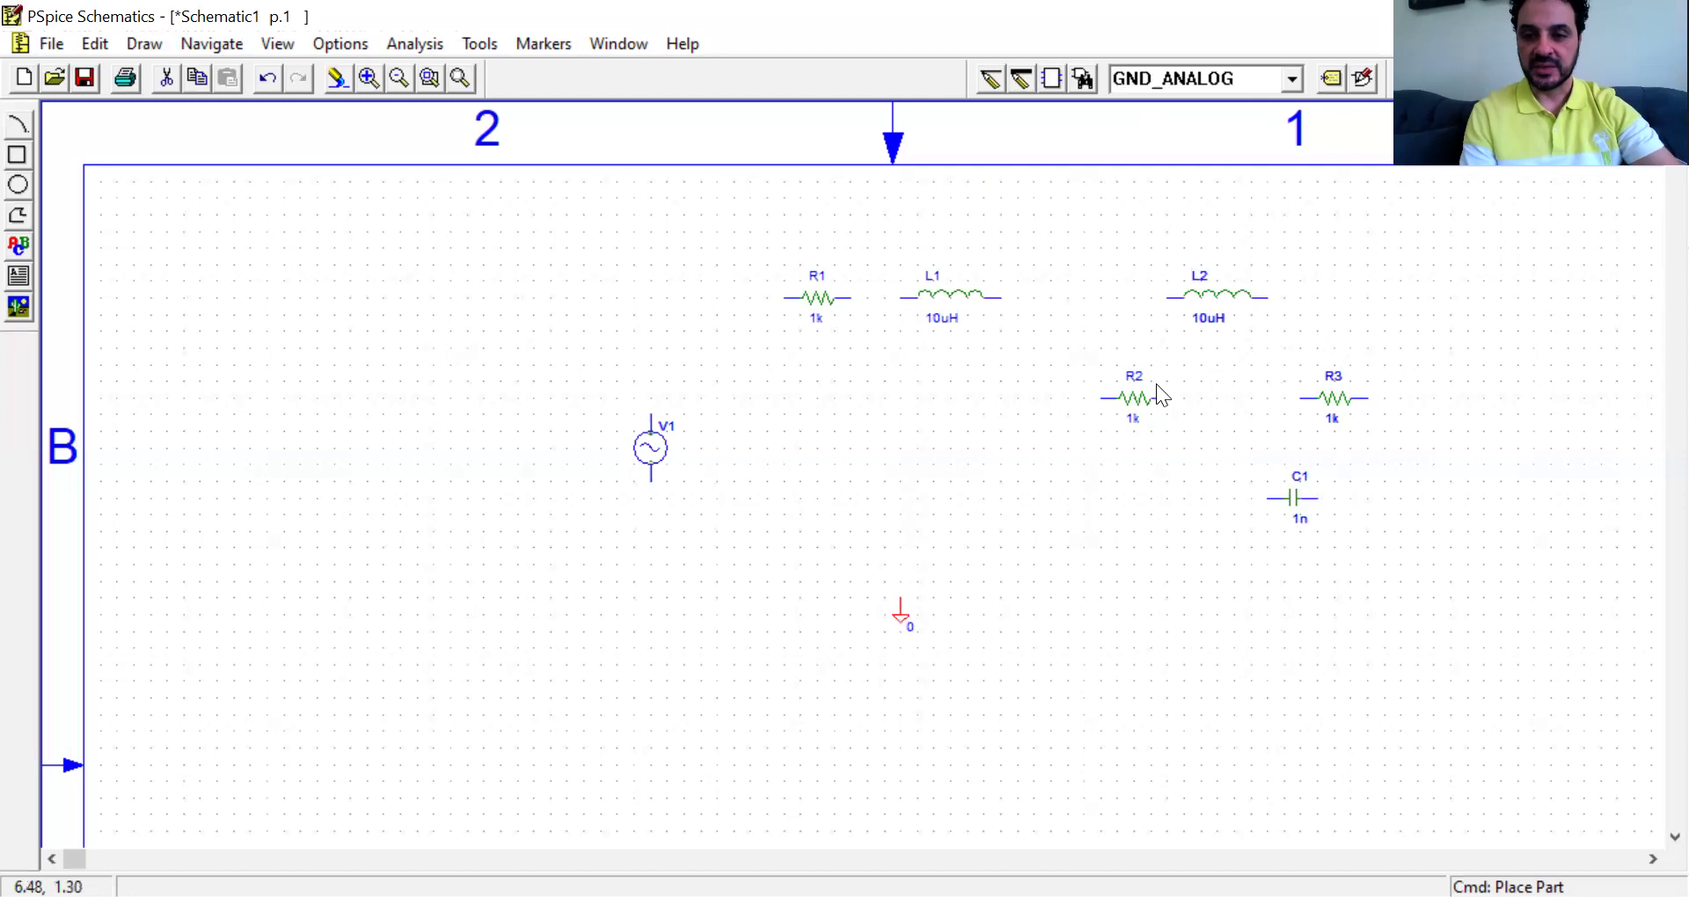
# - Rotate resistor R1 through full turns back to horizontal and move it slightly left, away from inductor L1
pyautogui.click(826, 301)
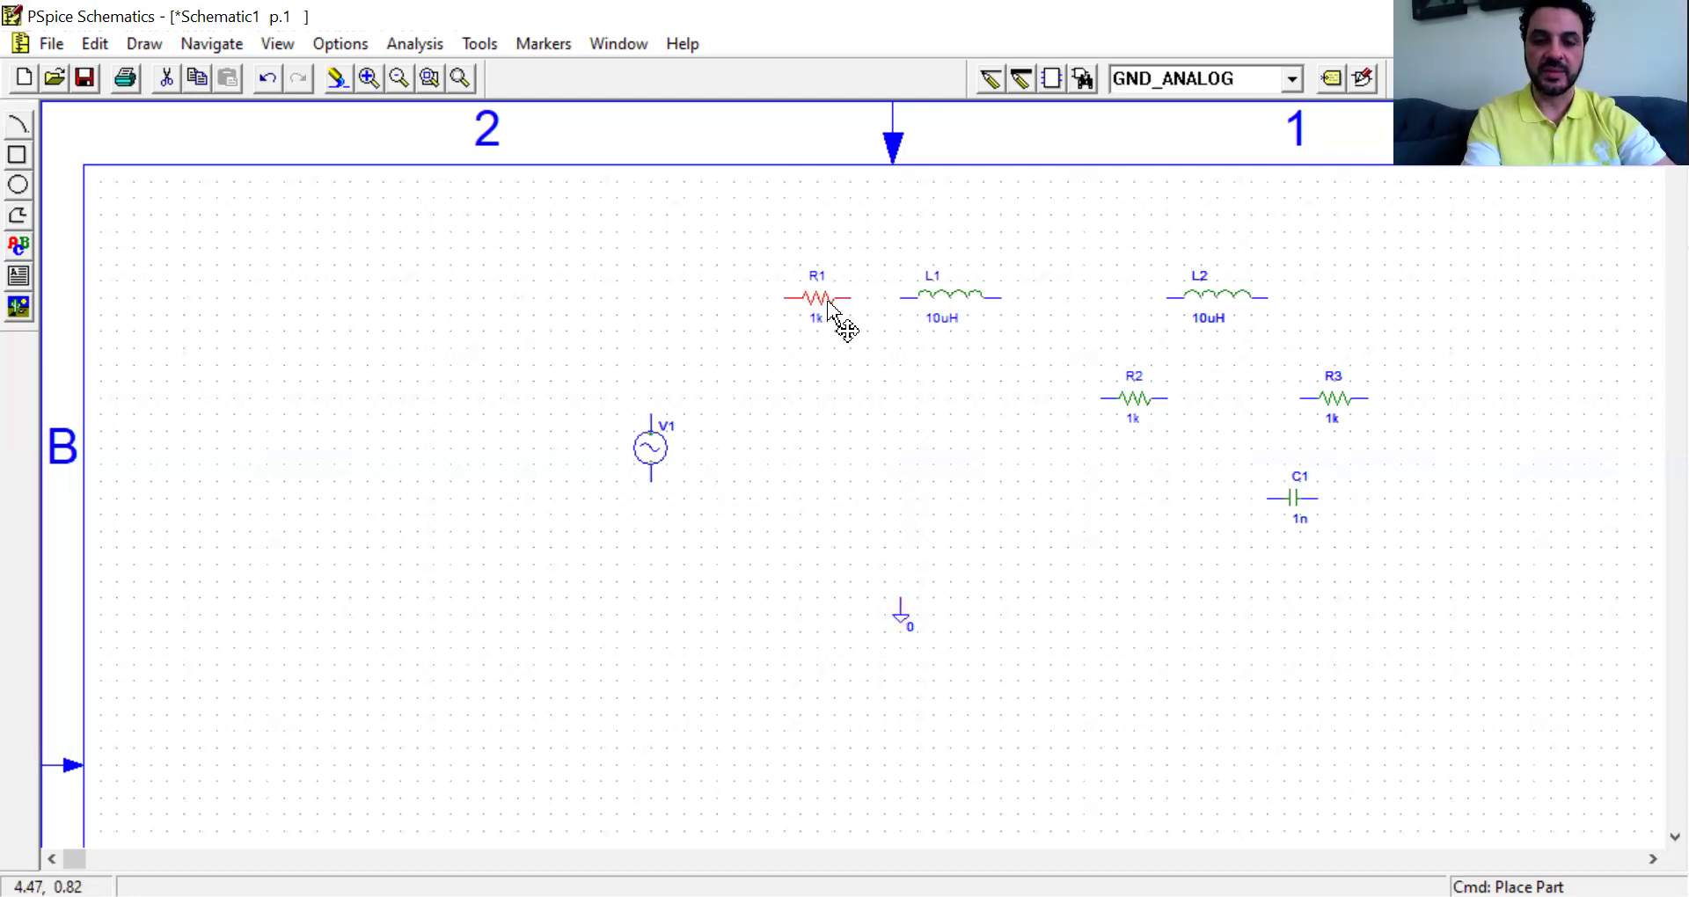
pyautogui.hotkey('ctrl', 'r')
pyautogui.hotkey('ctrl', 'r')
pyautogui.hotkey('ctrl', 'r')
pyautogui.hotkey('ctrl', 'r')
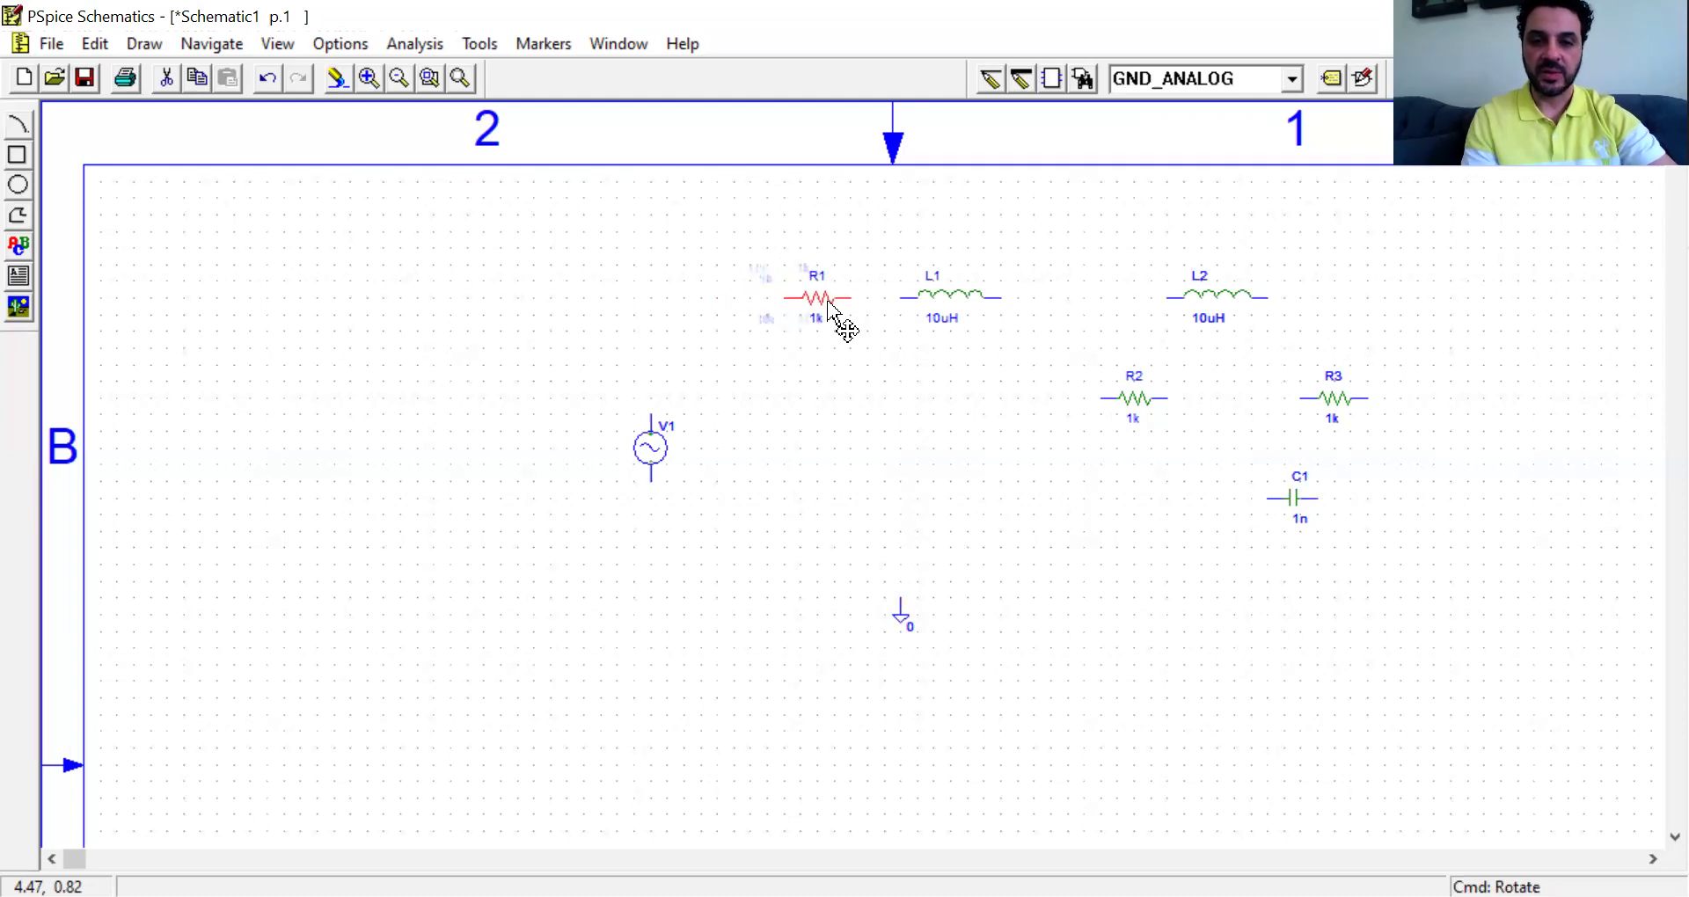
pyautogui.hotkey('ctrl', 'r')
pyautogui.hotkey('ctrl', 'r')
pyautogui.hotkey('ctrl', 'r')
pyautogui.hotkey('ctrl', 'r')
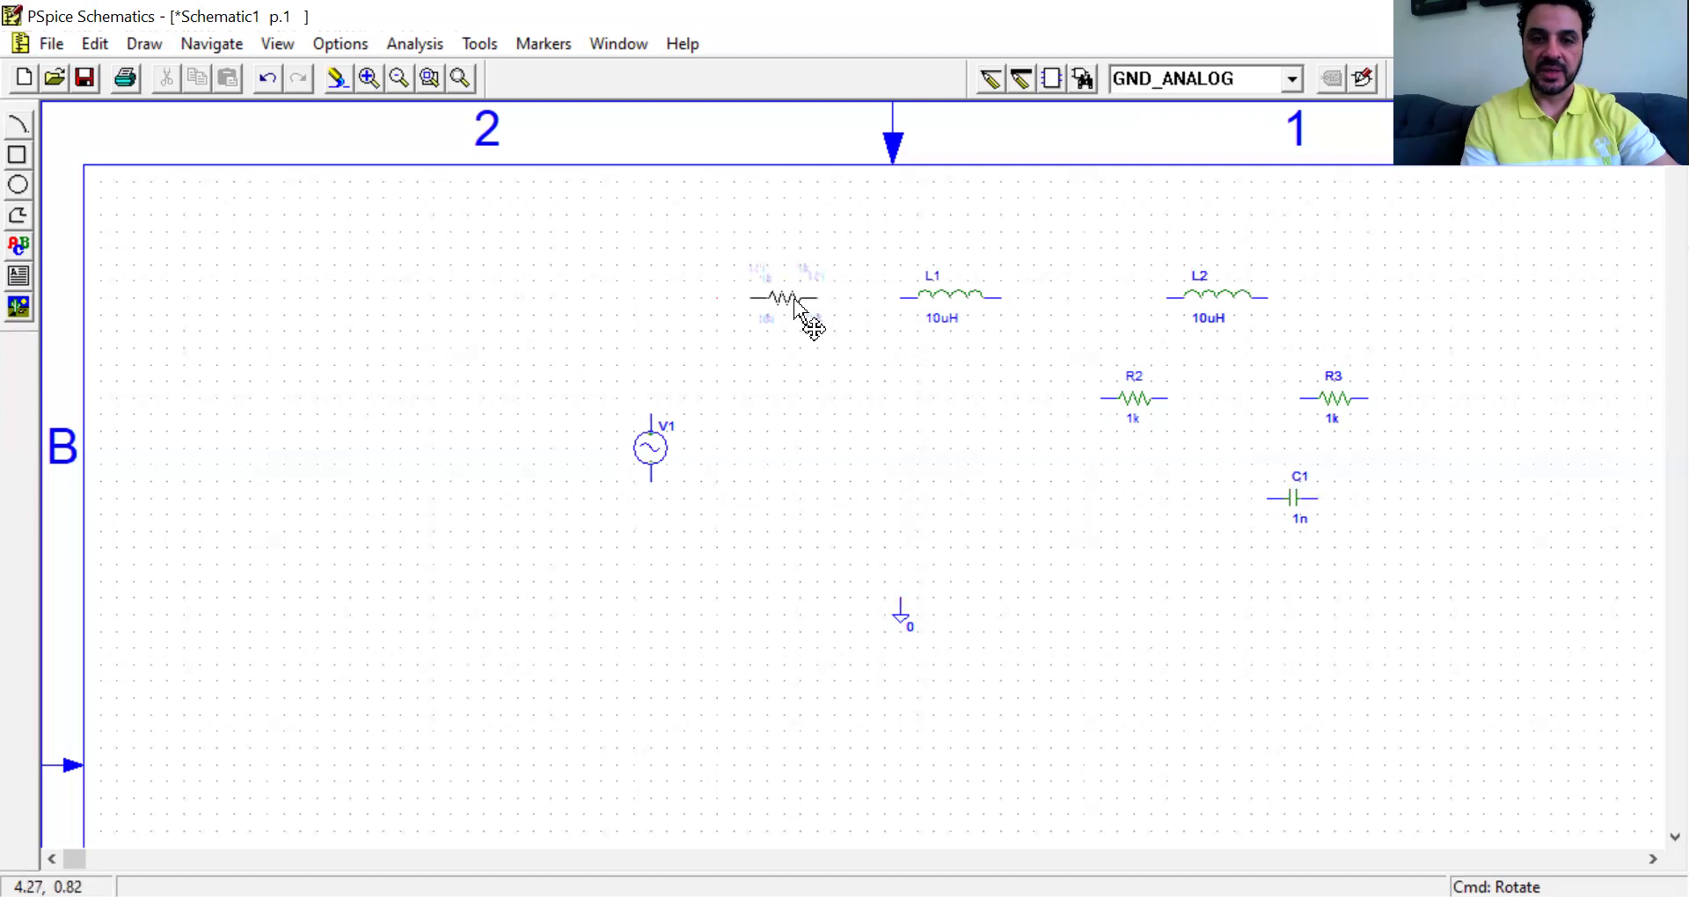
# - Rotate inductor L1 through one full turn back to its horizontal orientation
pyautogui.click(956, 302)
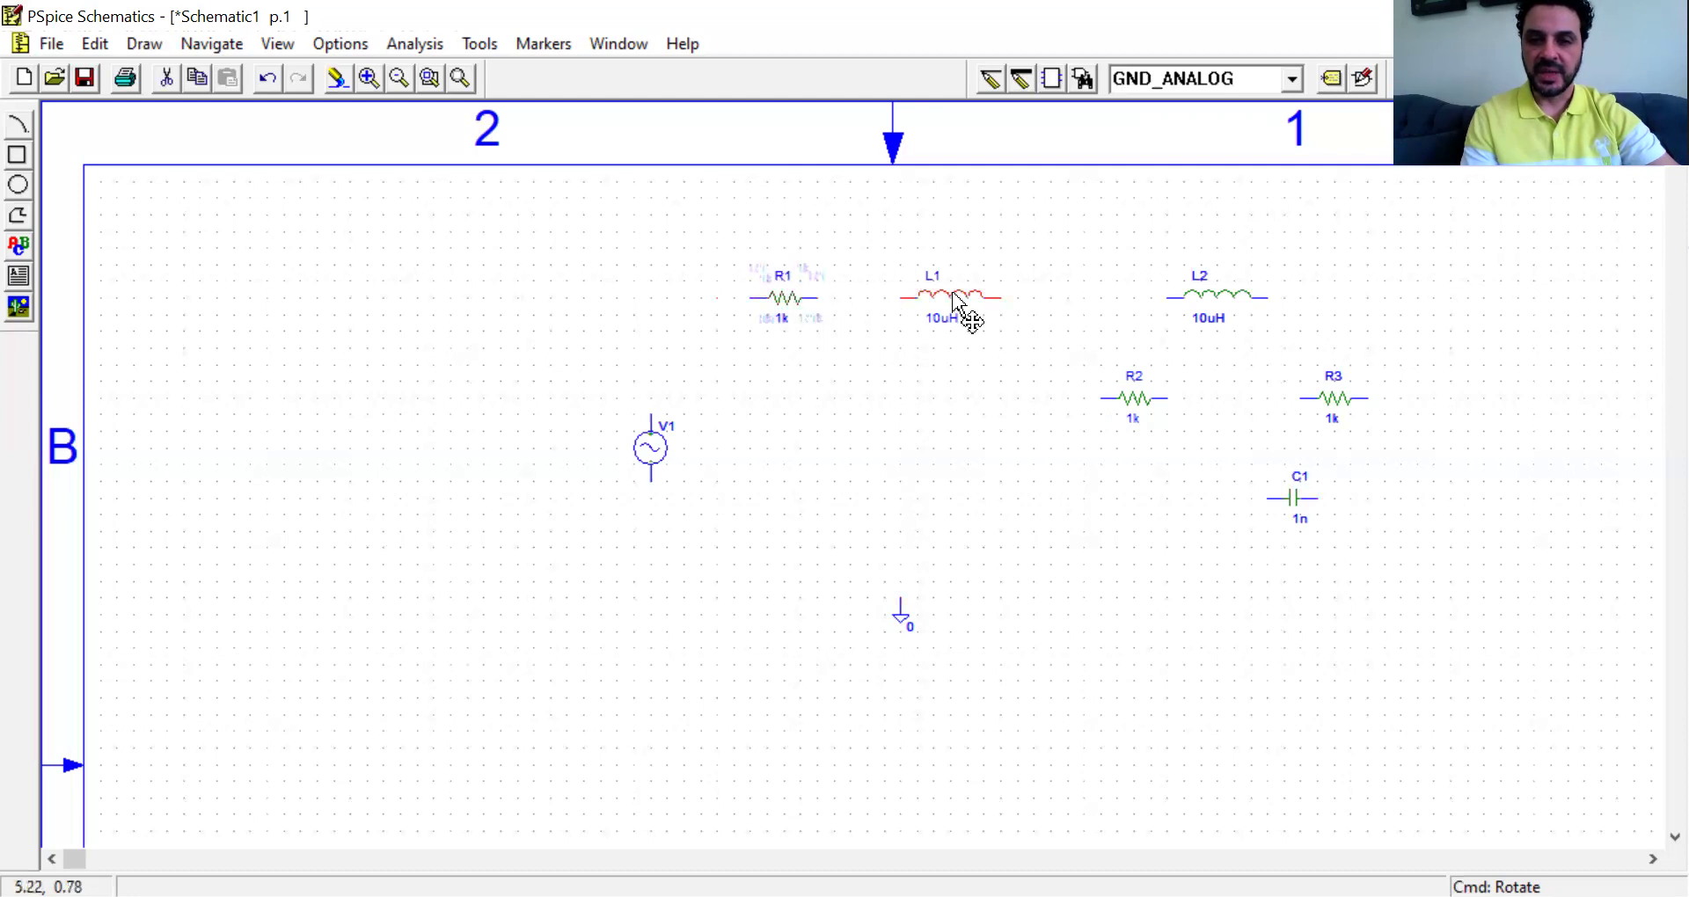
pyautogui.hotkey('ctrl', 'r')
pyautogui.hotkey('ctrl', 'r')
pyautogui.hotkey('ctrl', 'r')
pyautogui.hotkey('ctrl', 'r')
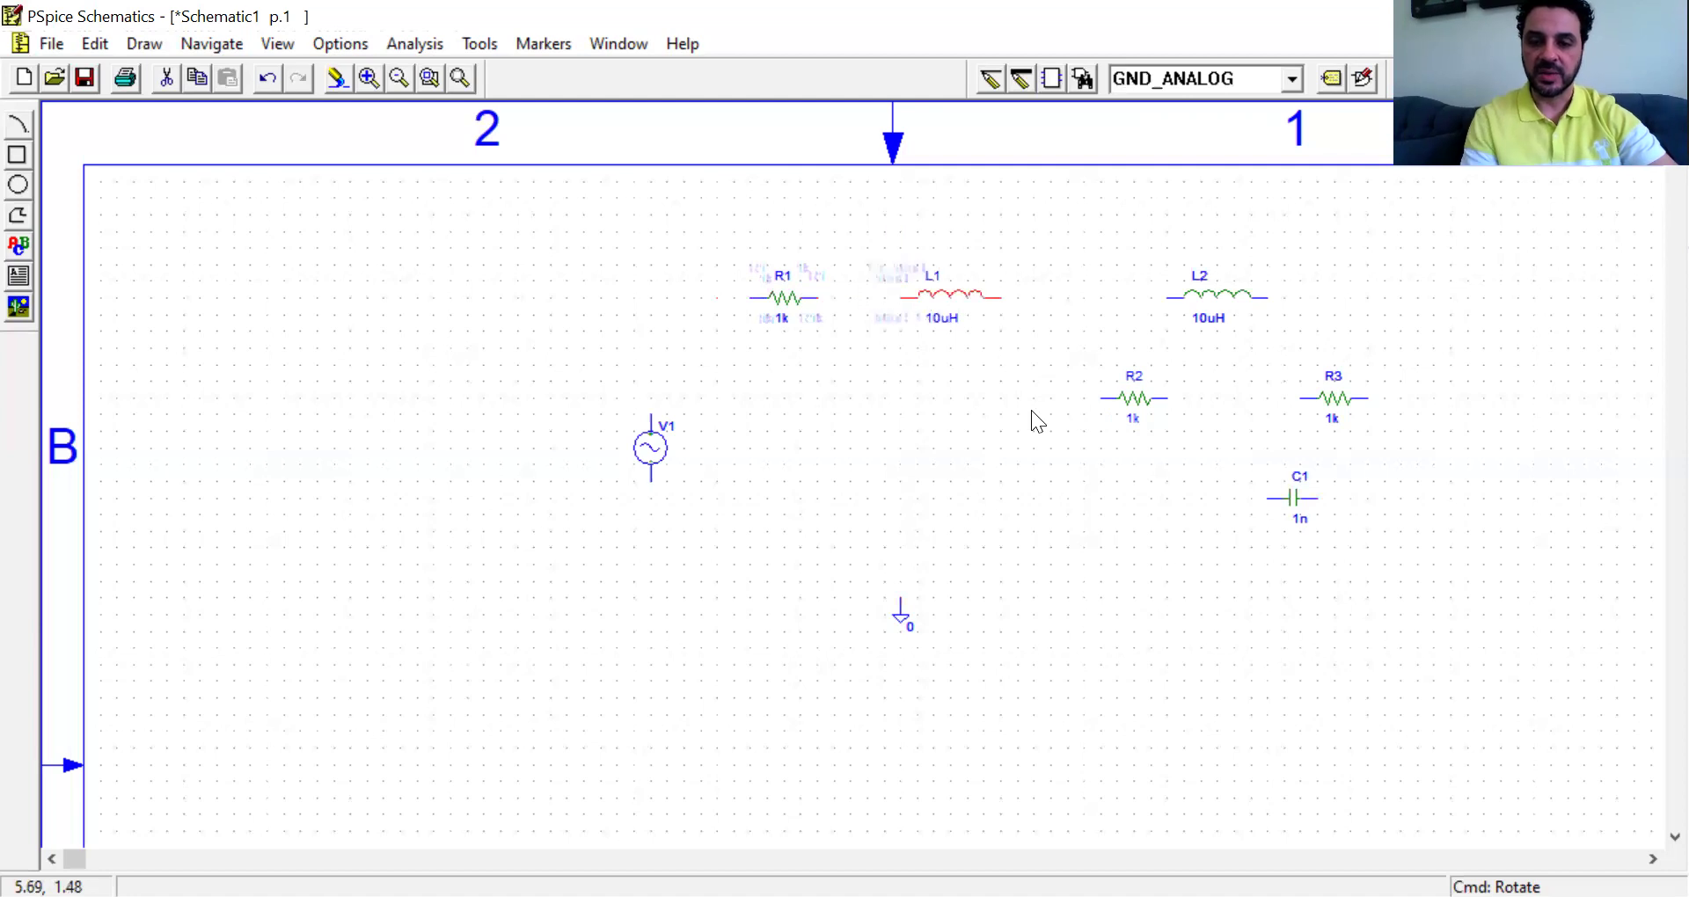
# - Rotate resistor R2 until it stands vertically
pyautogui.click(1136, 401)
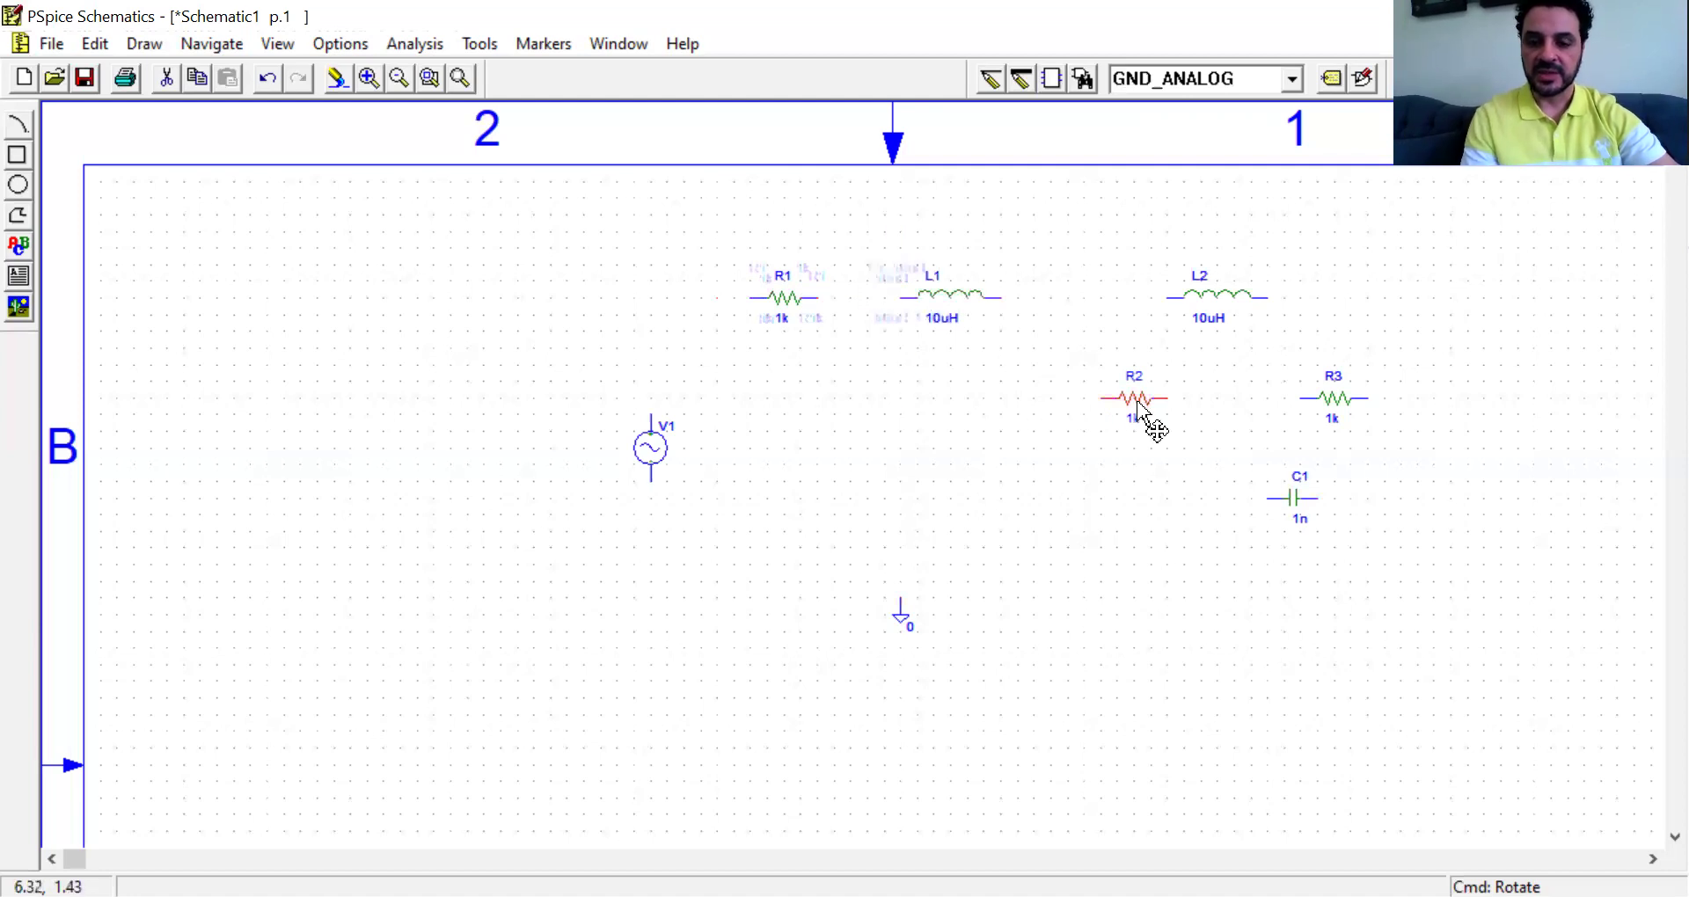
pyautogui.hotkey('ctrl', 'r')
pyautogui.hotkey('ctrl', 'r')
pyautogui.hotkey('ctrl', 'r')
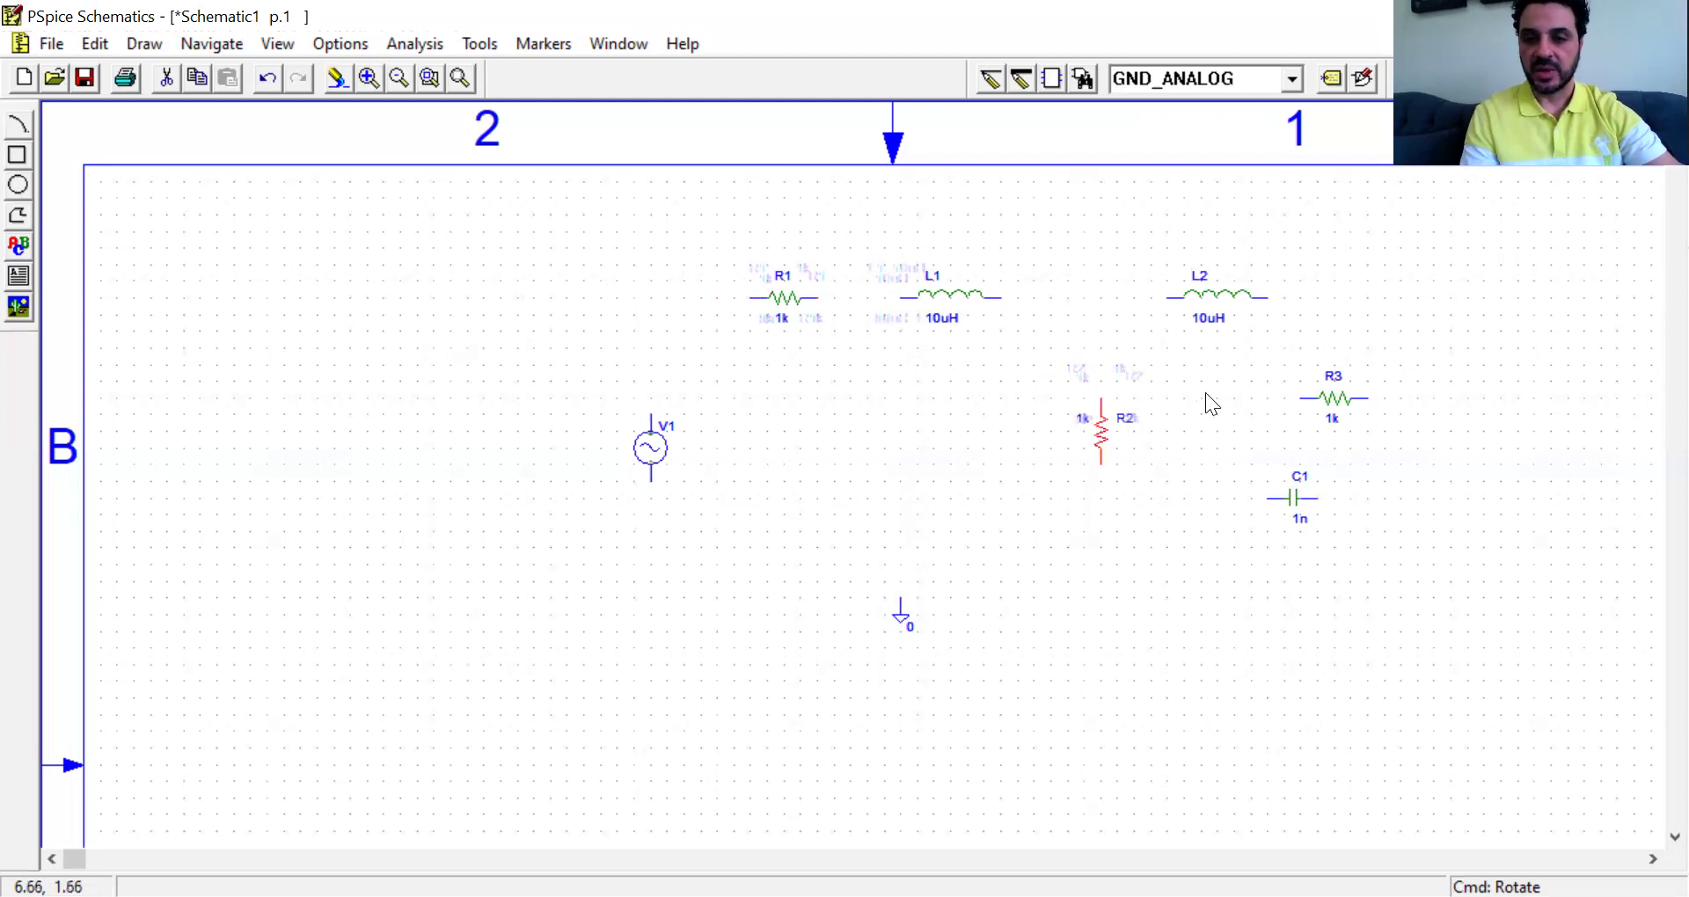
# - Rotate inductor L2 through one full turn back to its horizontal orientation
pyautogui.click(1221, 293)
pyautogui.hotkey('ctrl', 'r')
pyautogui.hotkey('ctrl', 'r')
pyautogui.hotkey('ctrl', 'r')
pyautogui.hotkey('ctrl', 'r')
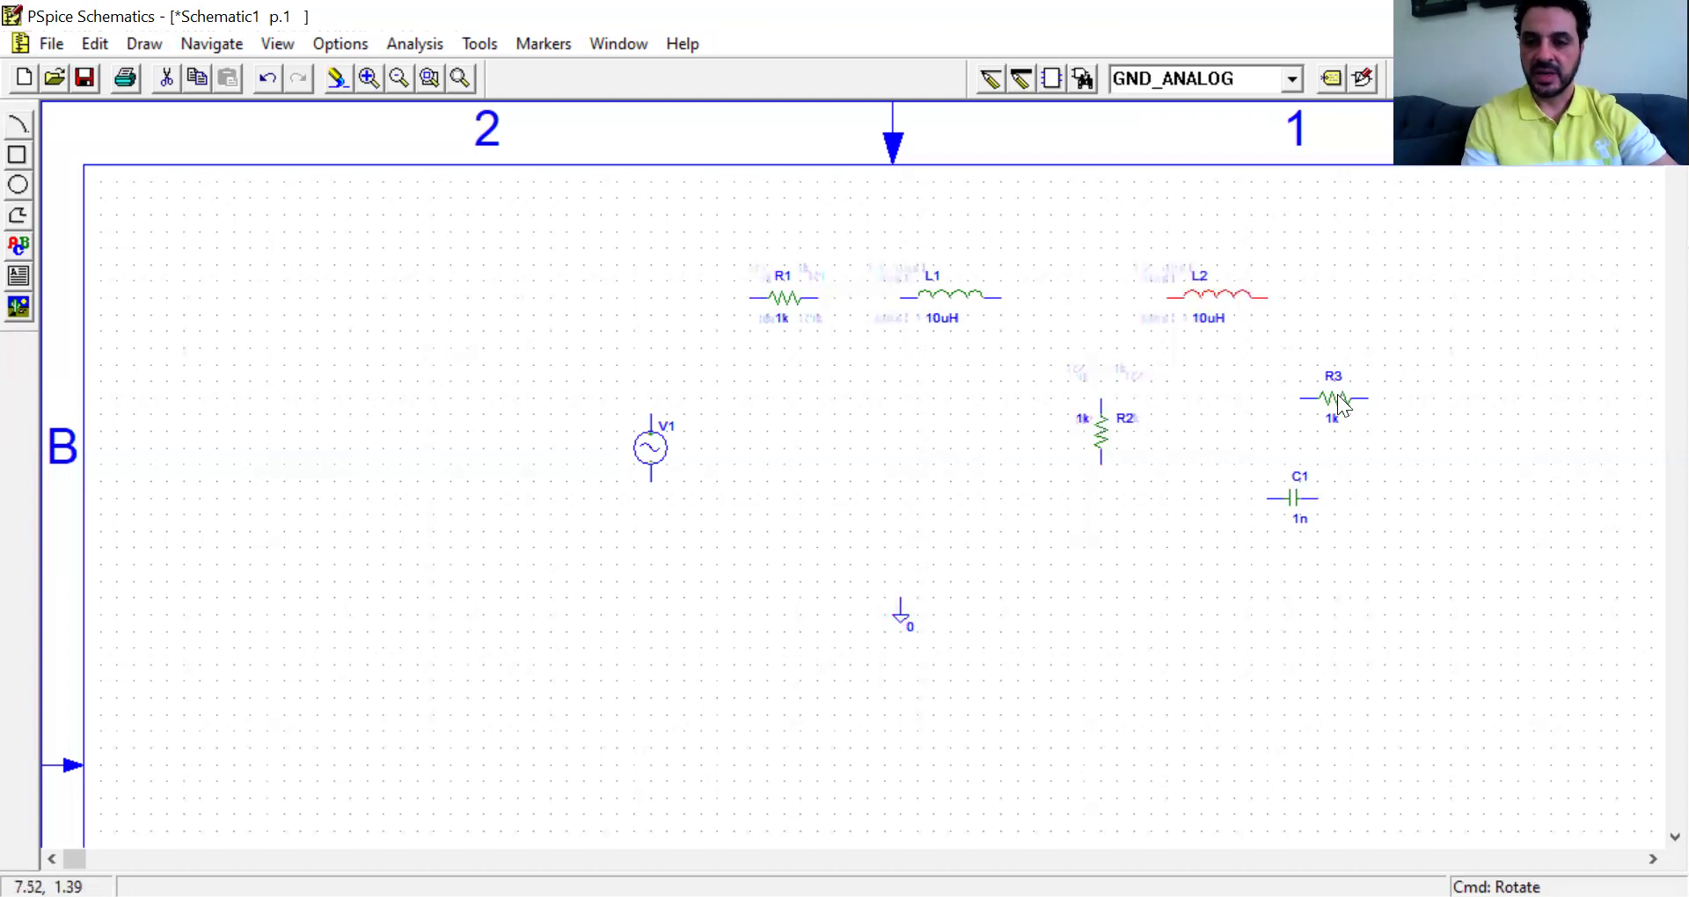
# - Rotate resistor R3 to vertical and move it up and right, to the lower right of inductor L2
pyautogui.click(1336, 394)
pyautogui.hotkey('ctrl', 'r')
pyautogui.hotkey('ctrl', 'r')
pyautogui.hotkey('ctrl', 'r')
pyautogui.moveTo(1306, 431); pyautogui.dragTo(1377, 381)
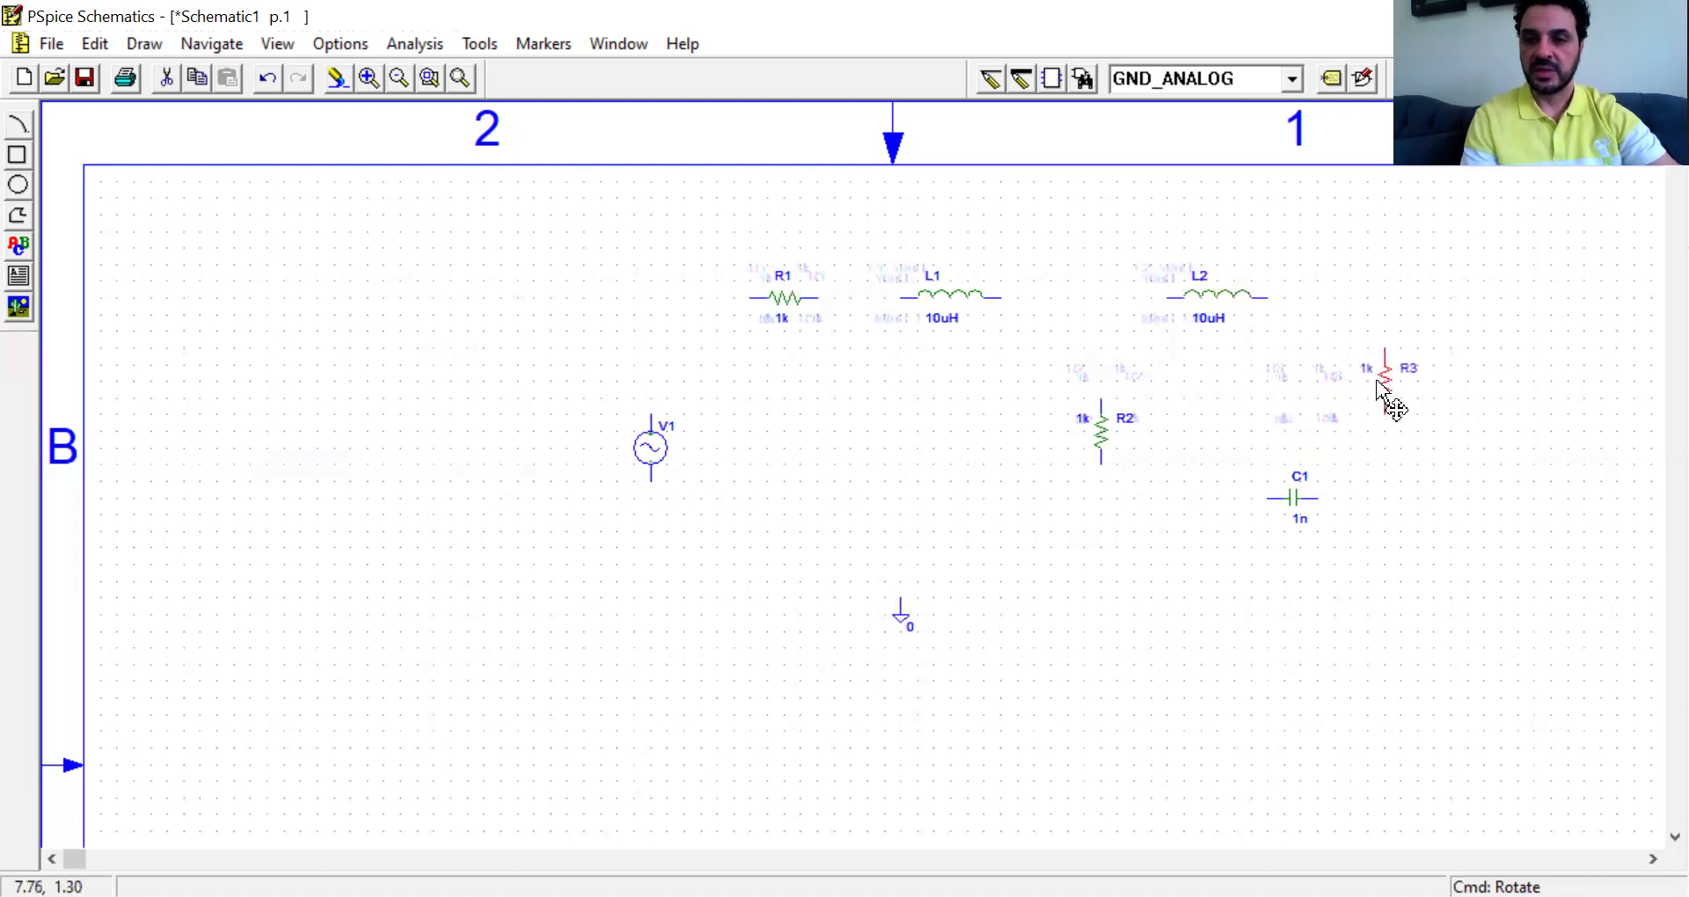
# - Rotate capacitor C1 to vertical and move it directly below resistor R3, aligned with its terminals
pyautogui.click(1300, 499)
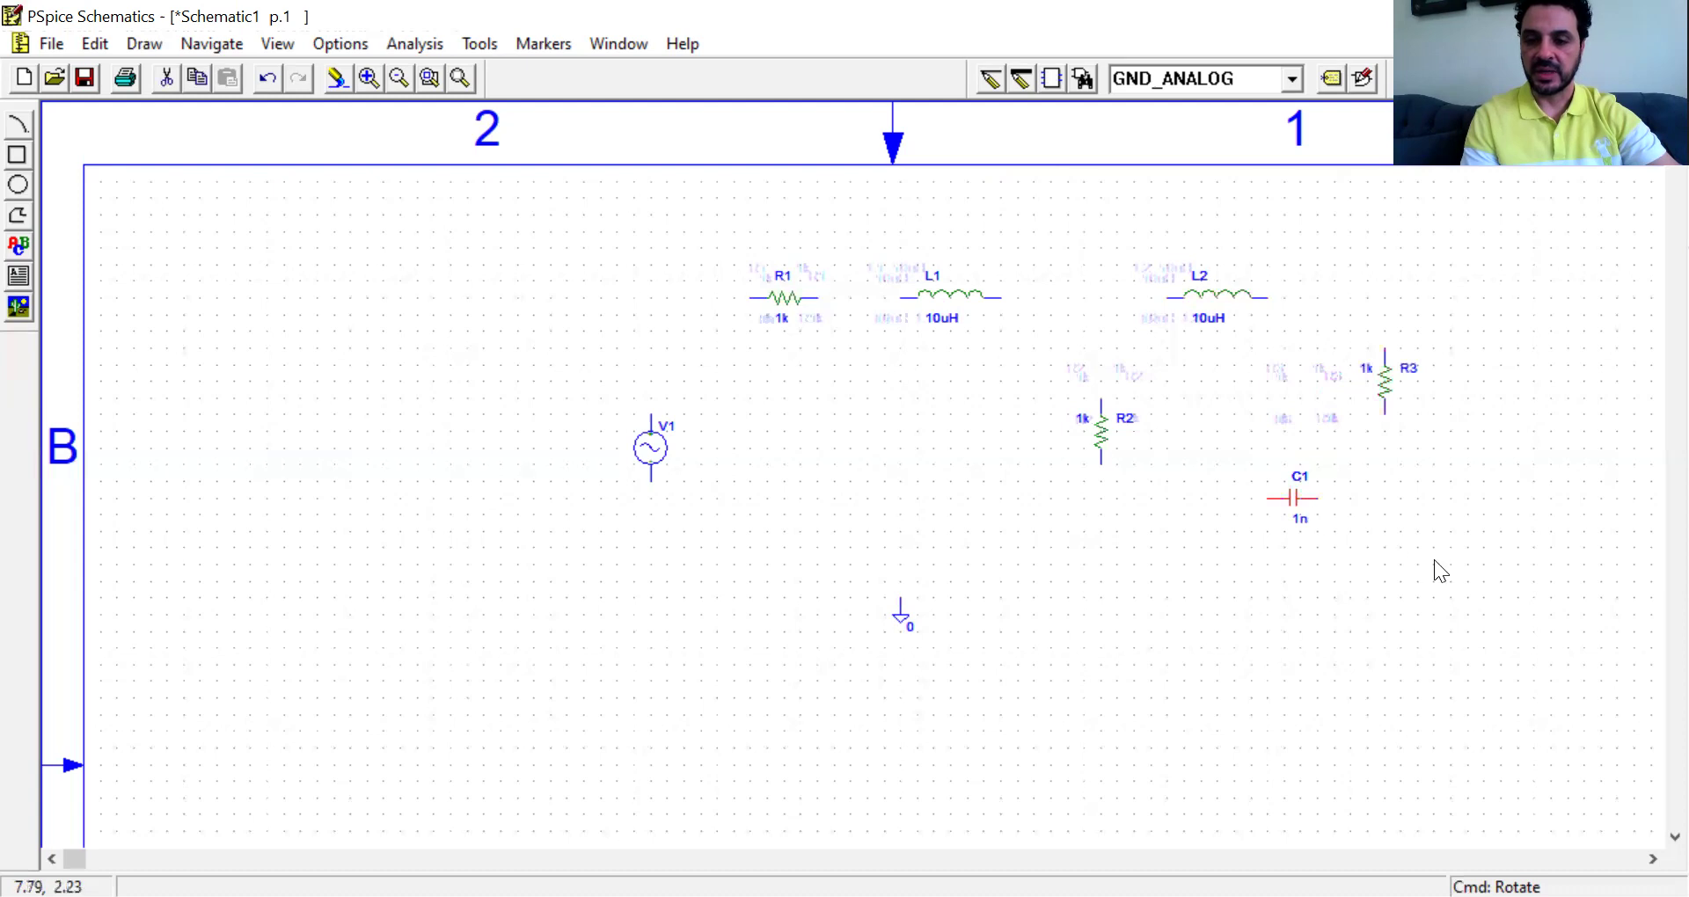
pyautogui.hotkey('ctrl', 'r')
pyautogui.hotkey('ctrl', 'r')
pyautogui.hotkey('ctrl', 'r')
pyautogui.moveTo(1266, 517); pyautogui.dragTo(1382, 475)
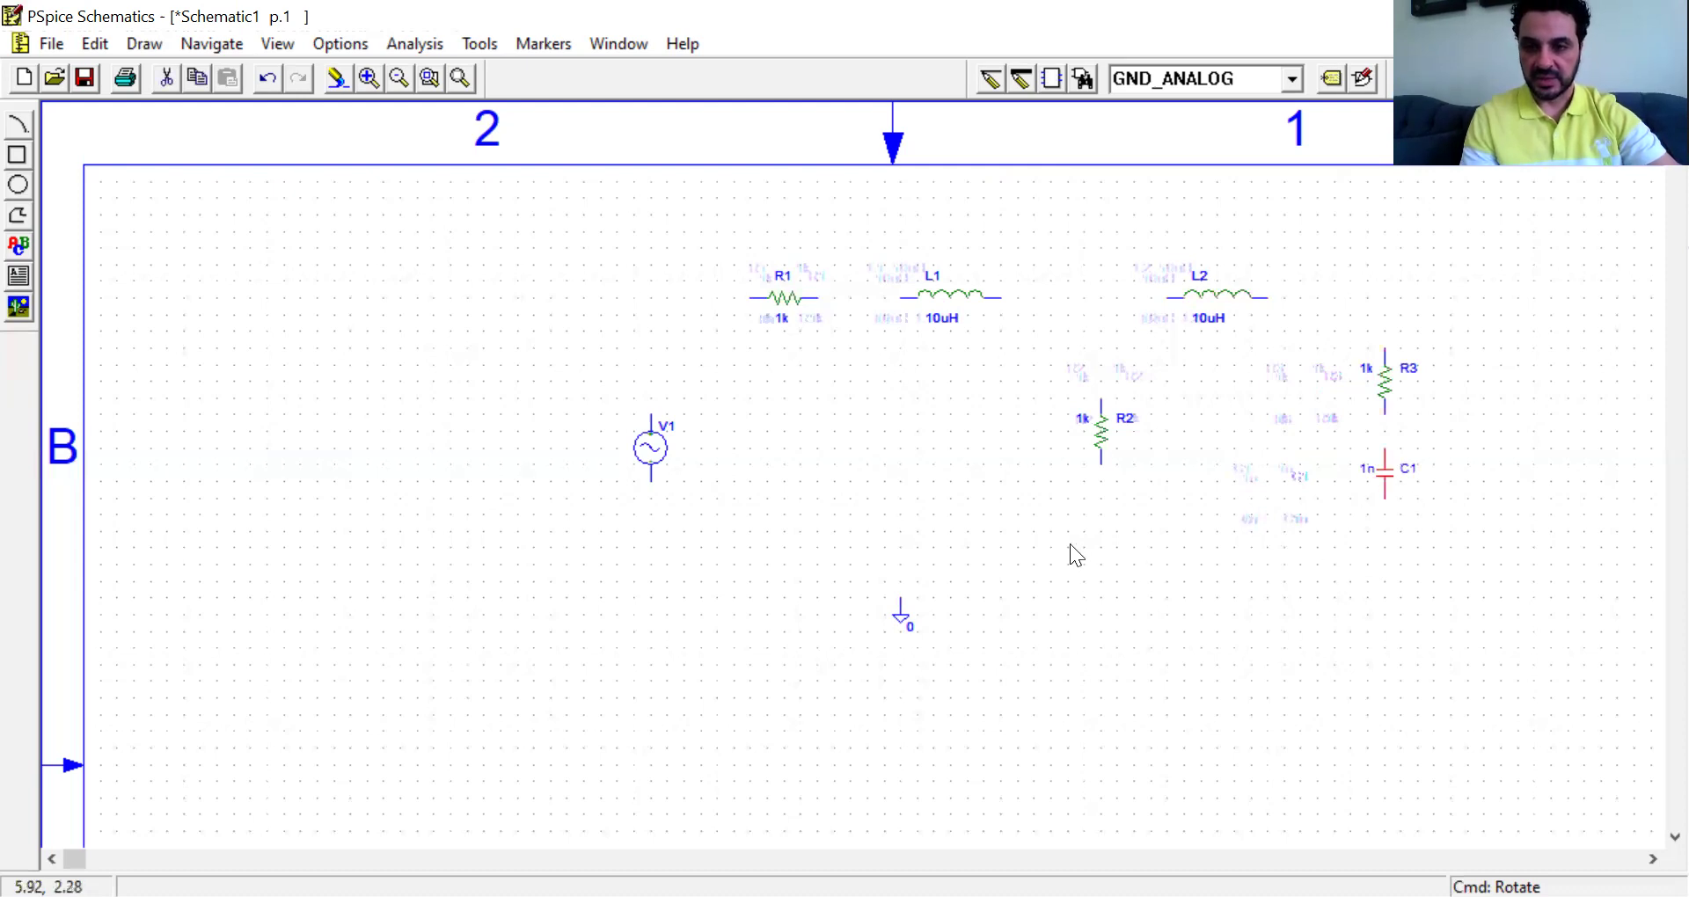
# - Draw a wire from the upper terminal of voltage source V1 to the left terminal of resistor R1
pyautogui.click(994, 83)
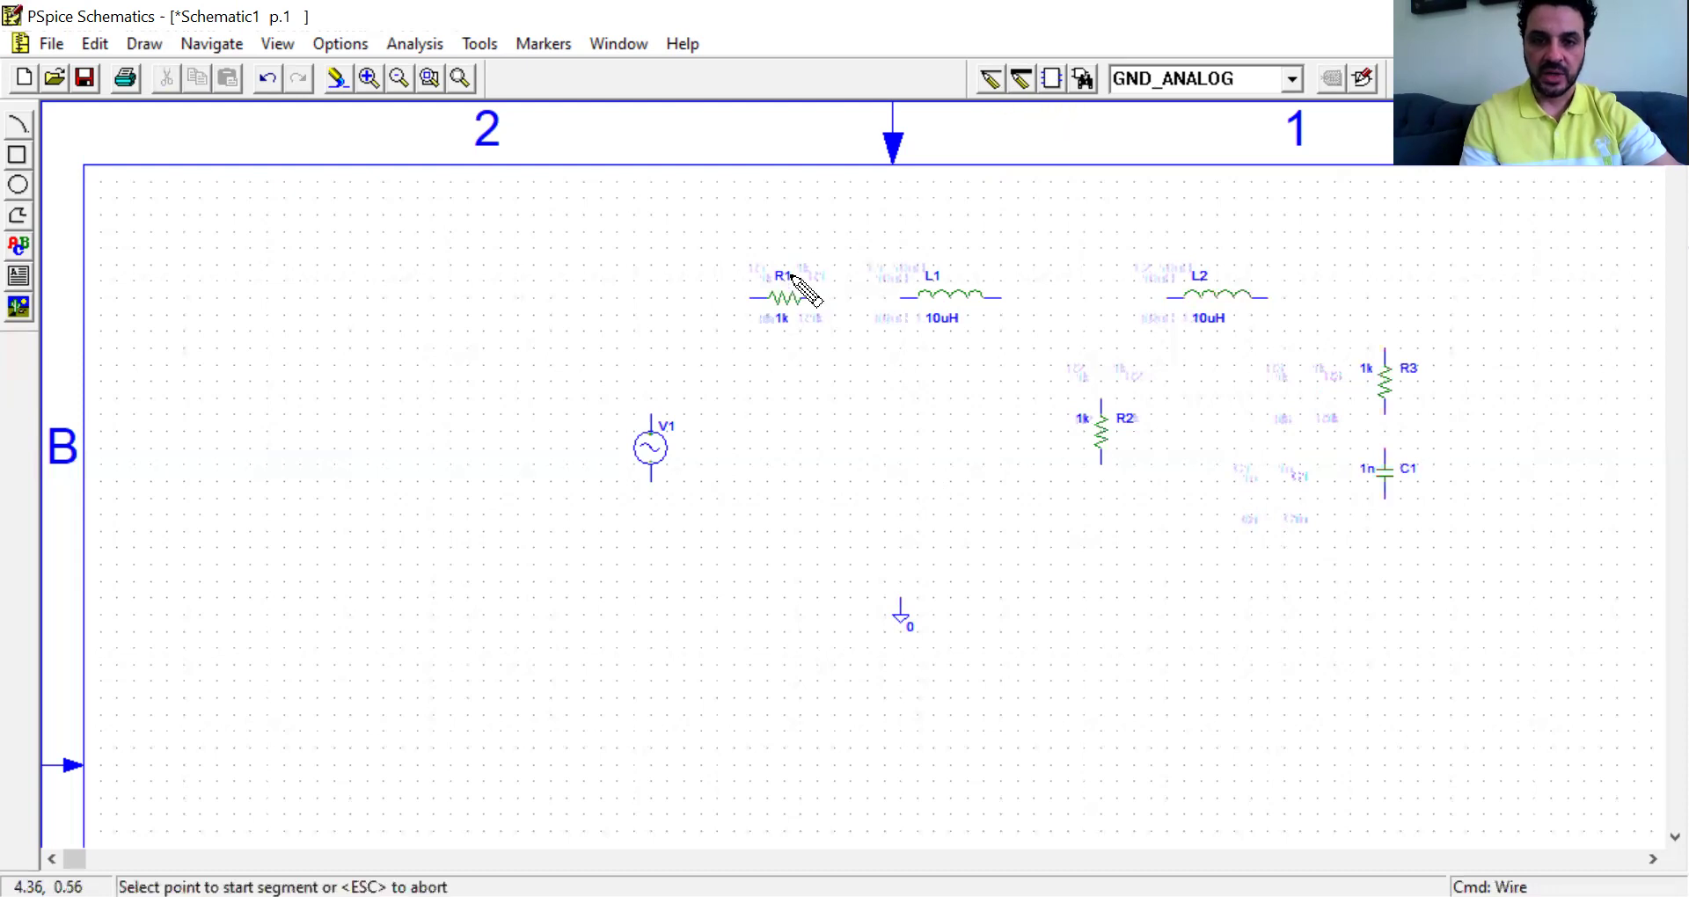
pyautogui.click(651, 416)
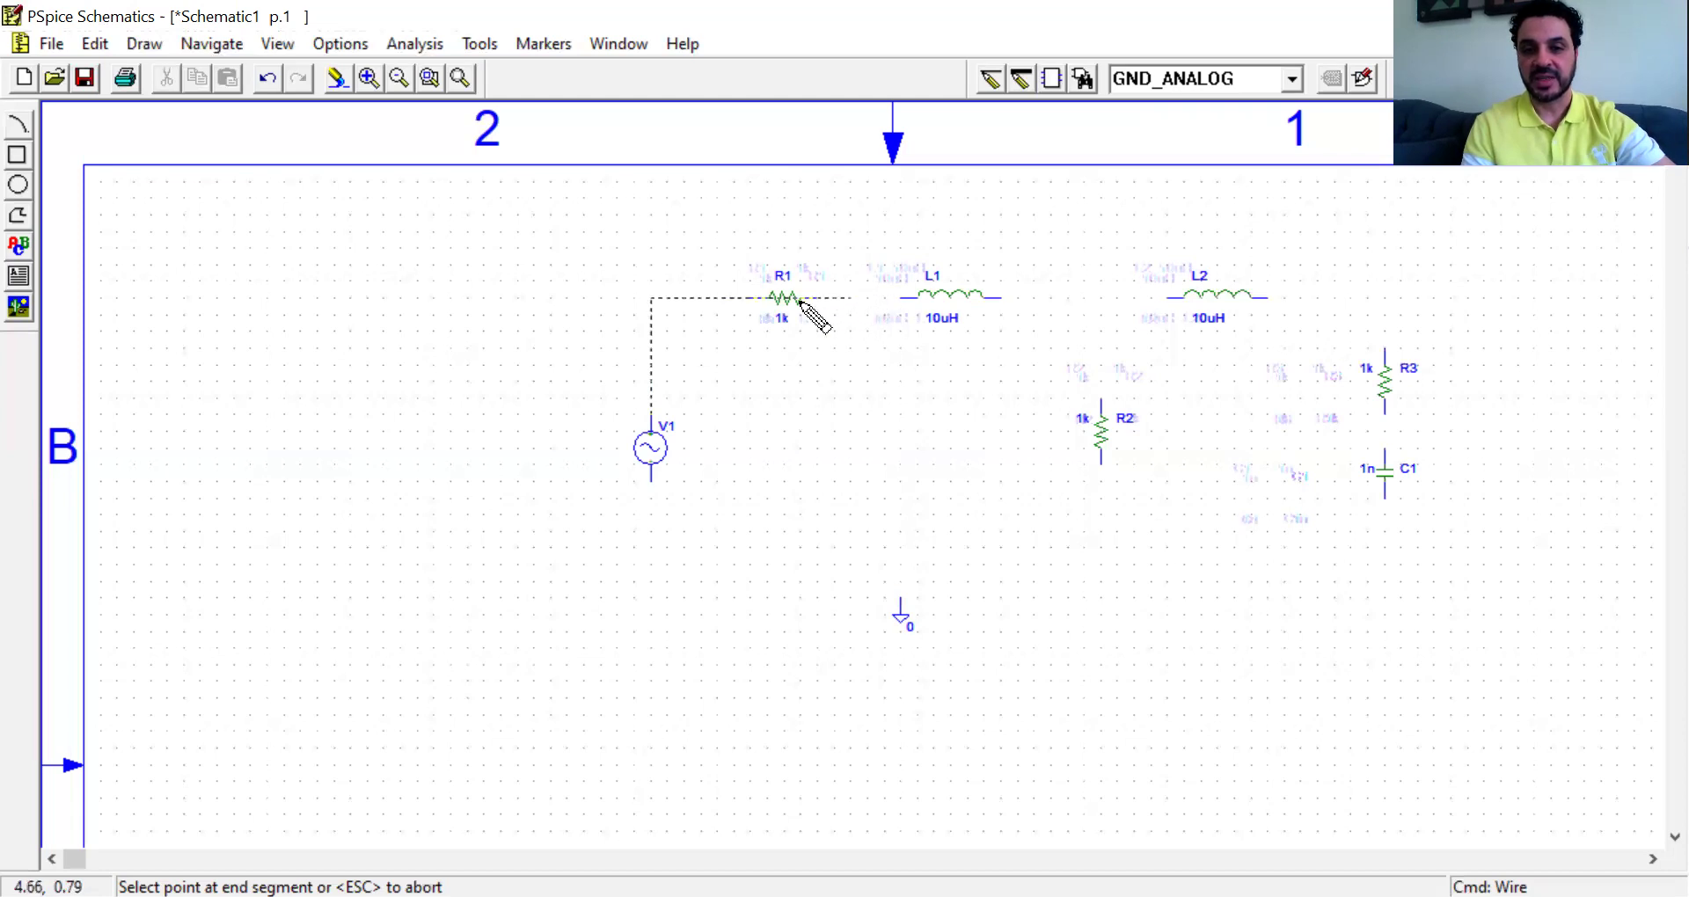
pyautogui.click(745, 299)
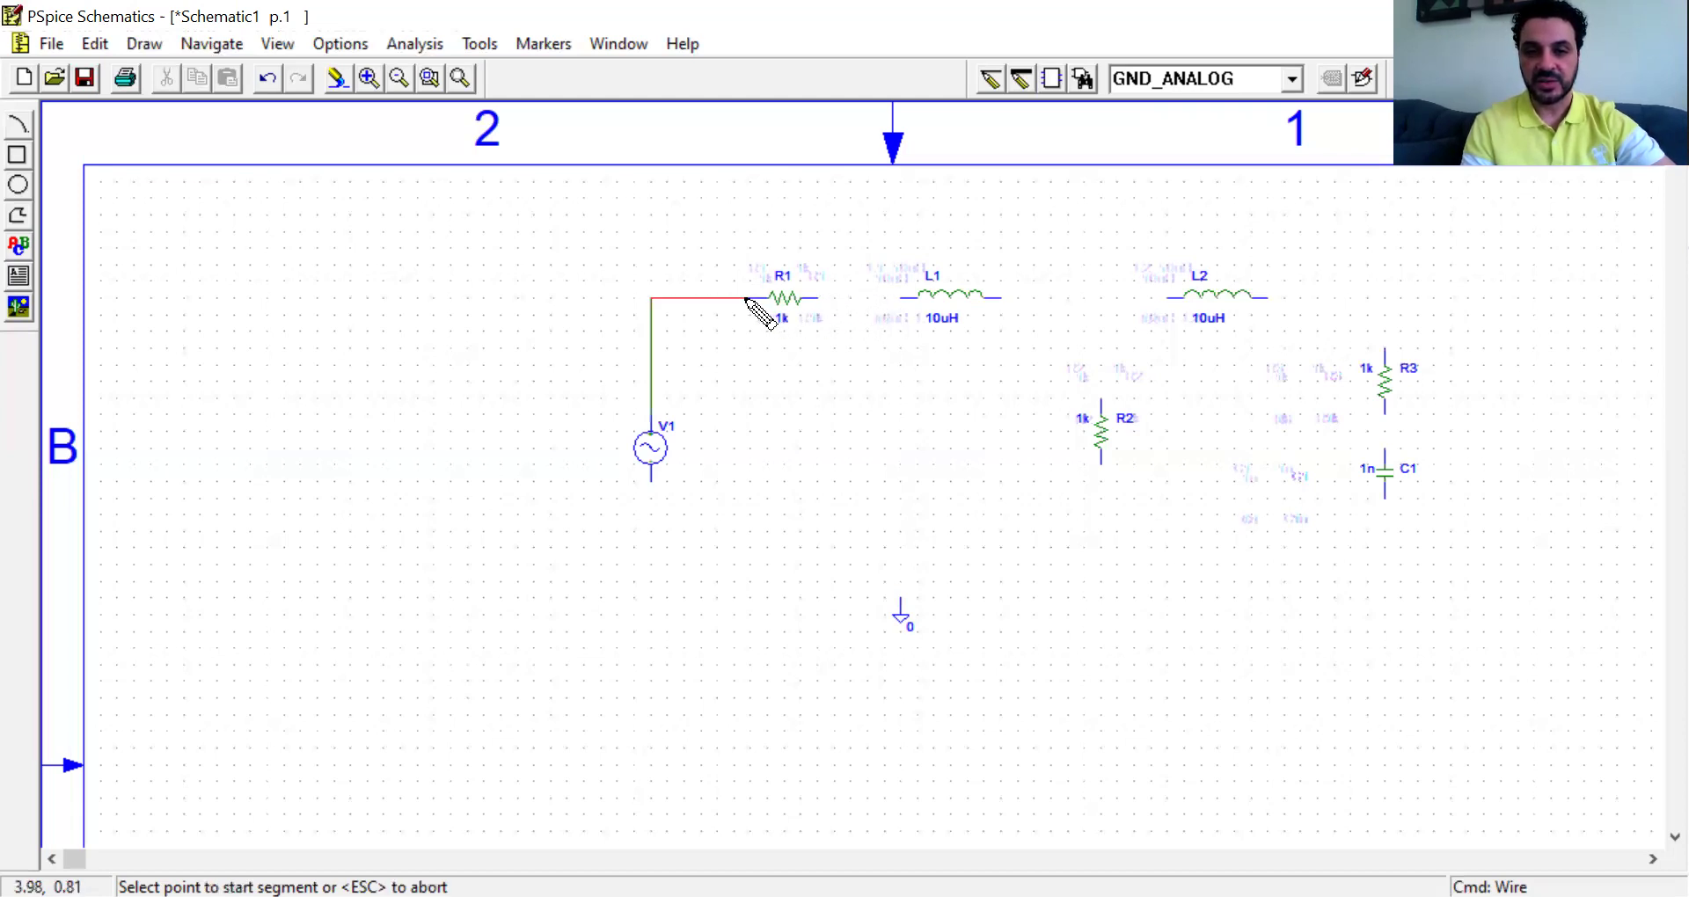
# - Wire the right terminal of resistor R1 to inductor L1, and the right terminal of L1 to inductor L2
pyautogui.click(817, 299)
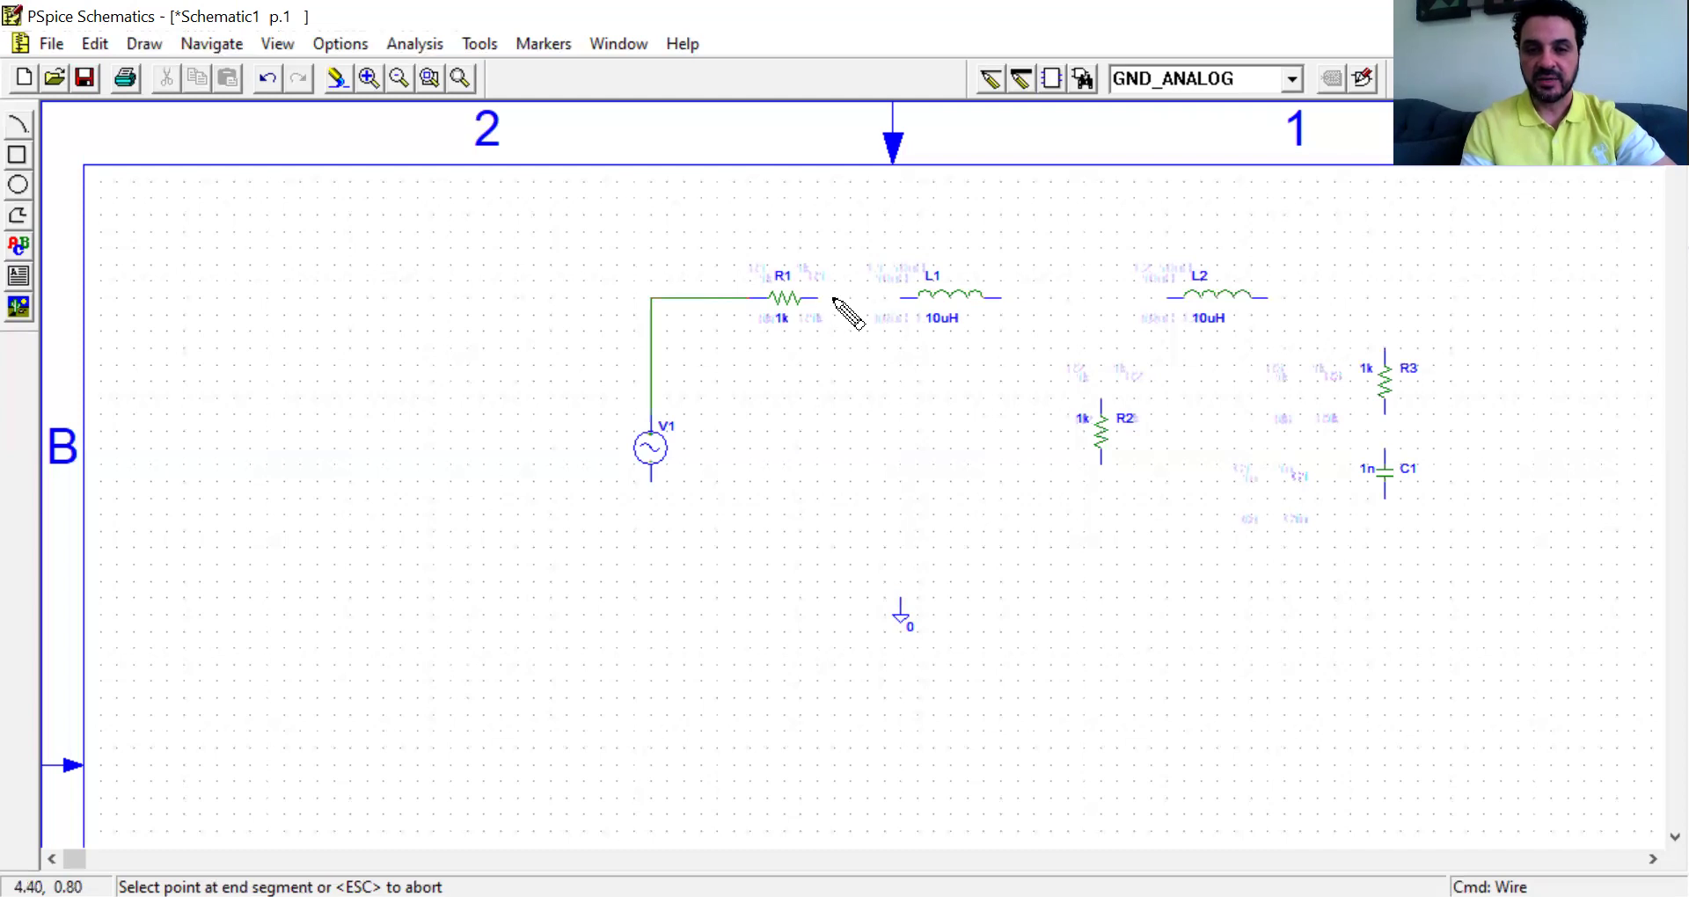
pyautogui.click(903, 299)
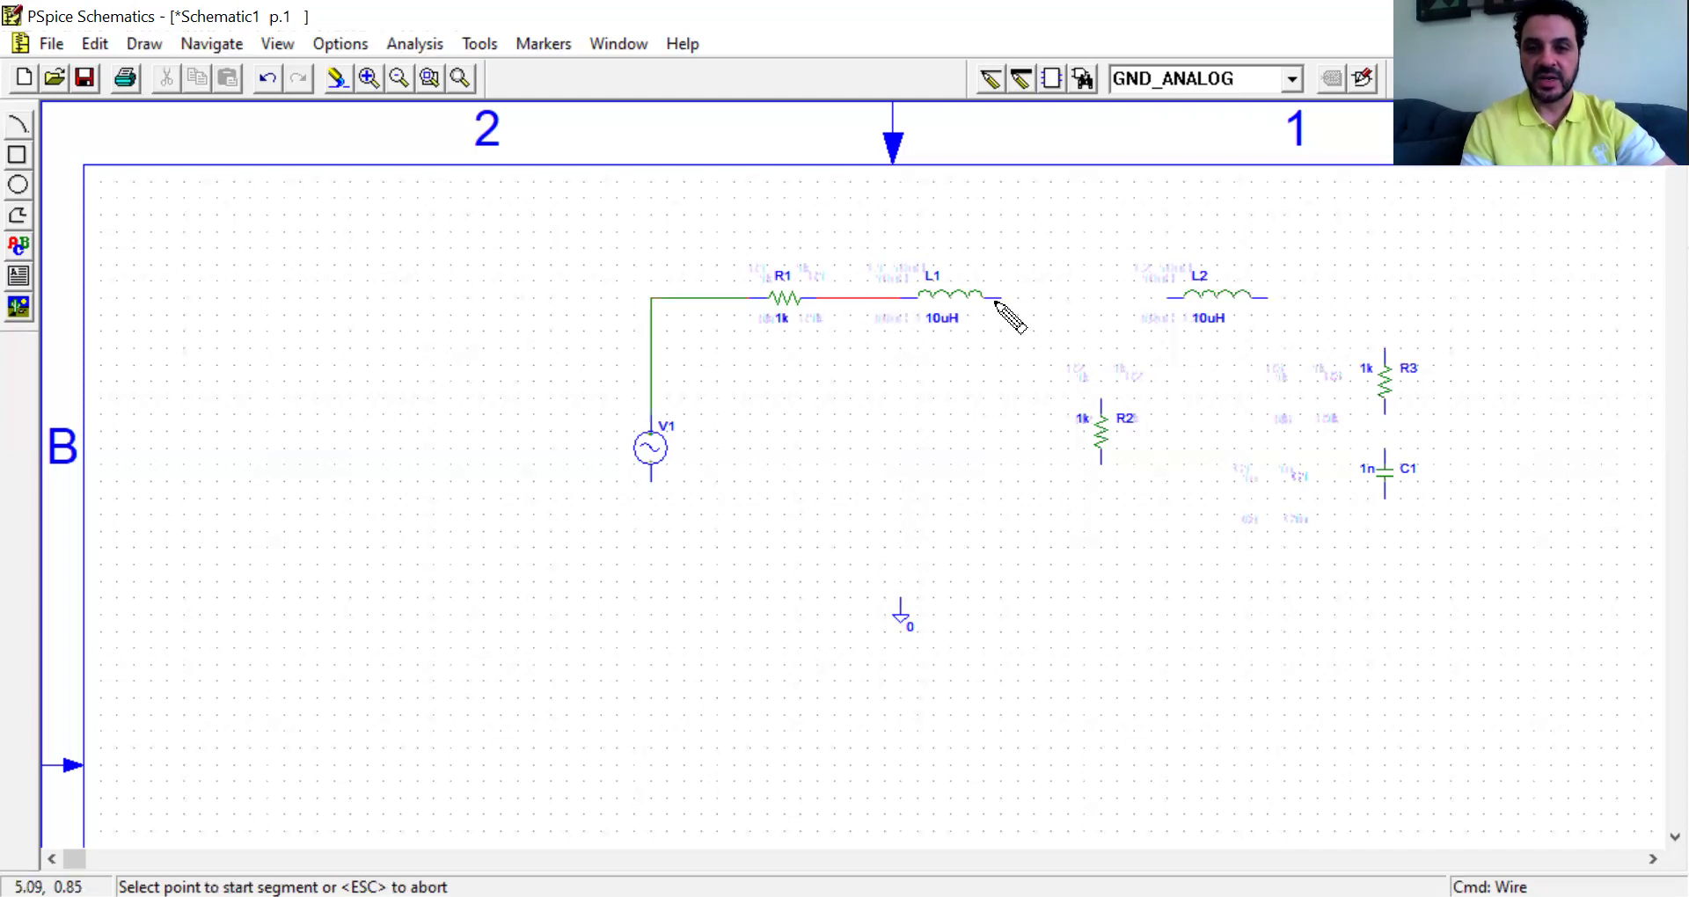
pyautogui.click(1001, 299)
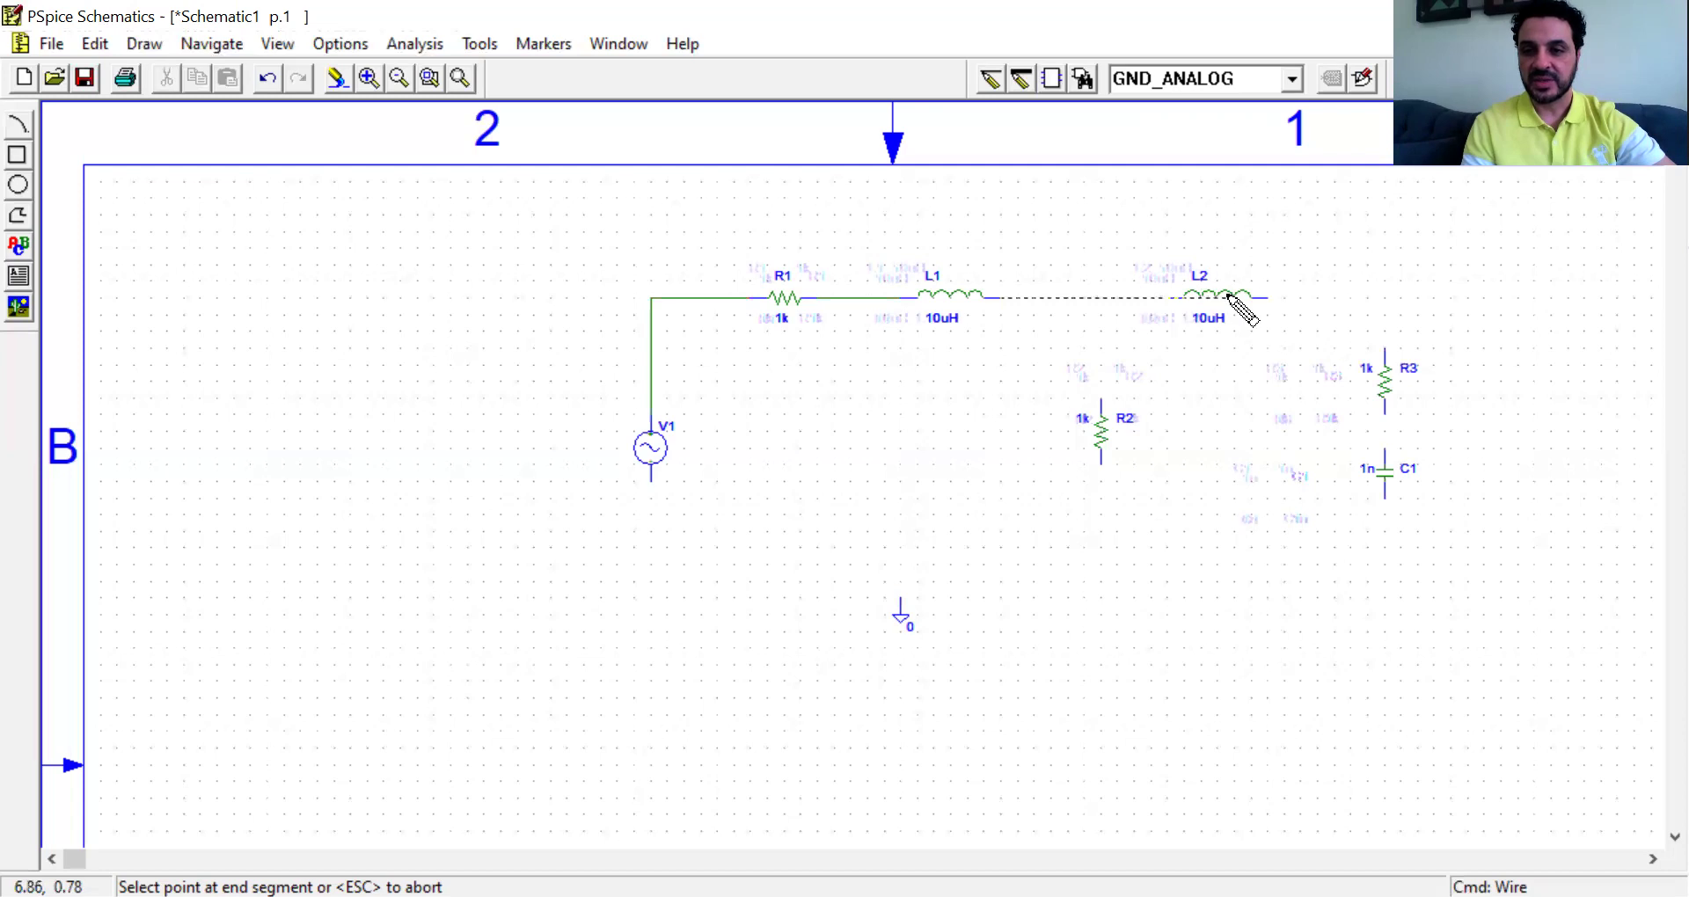
pyautogui.click(1159, 299)
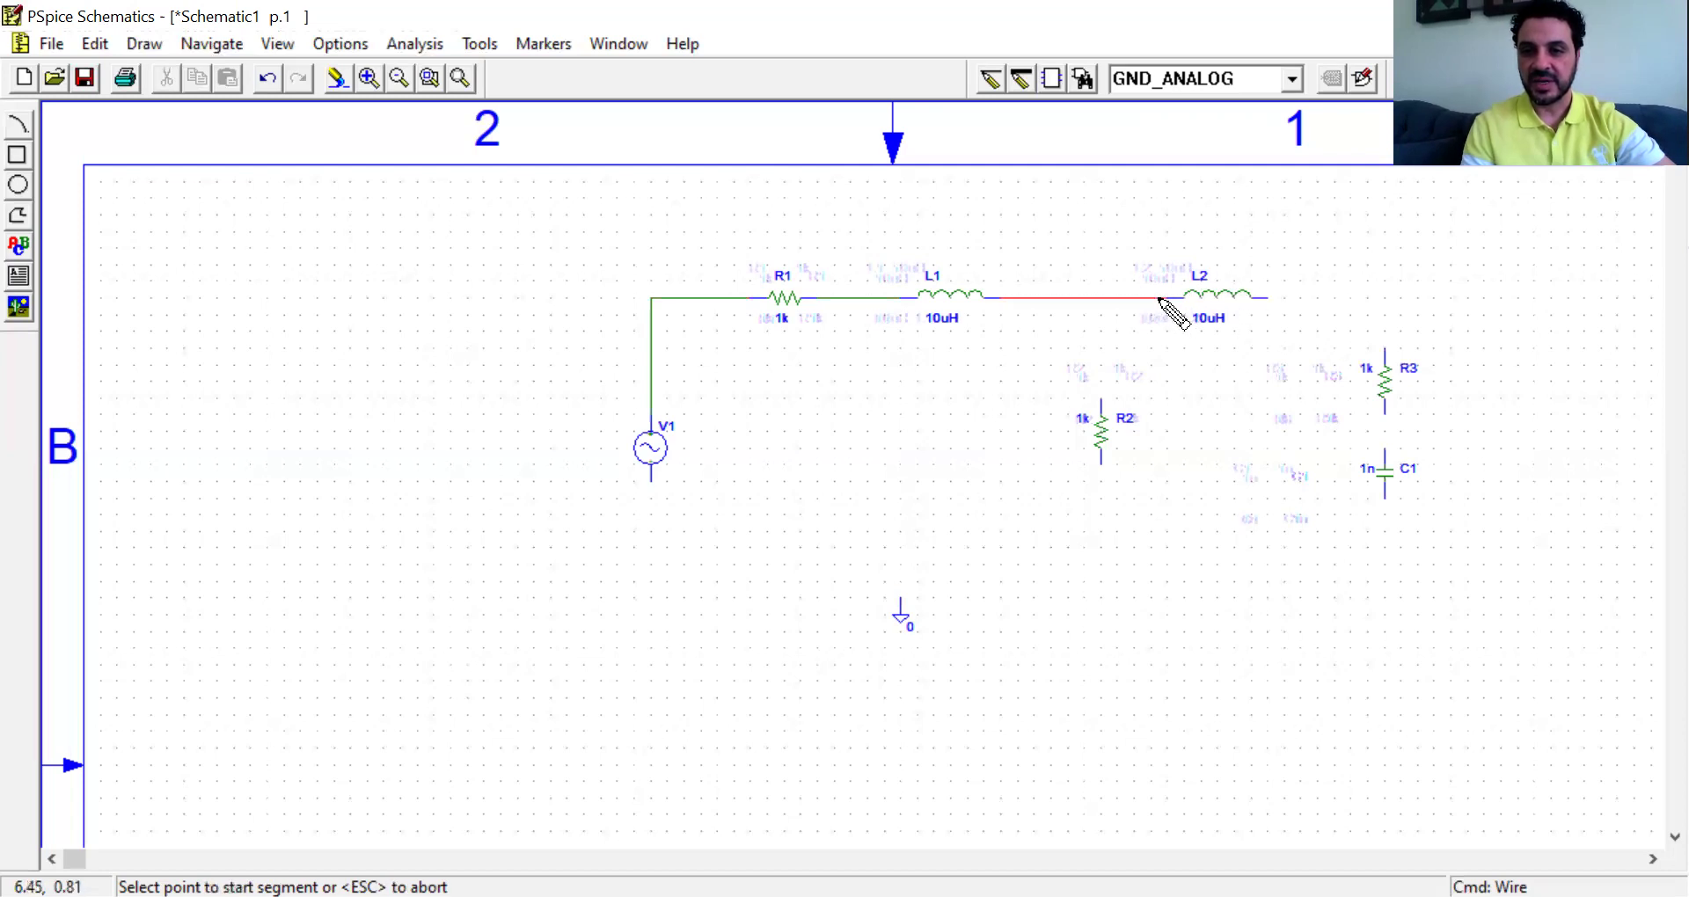
# - Wire the right terminal of inductor L2 to the top of resistor R3, and the bottom of R3 to capacitor C1
pyautogui.click(1265, 298)
pyautogui.click(1385, 350)
pyautogui.click(1385, 410)
pyautogui.click(1385, 453)
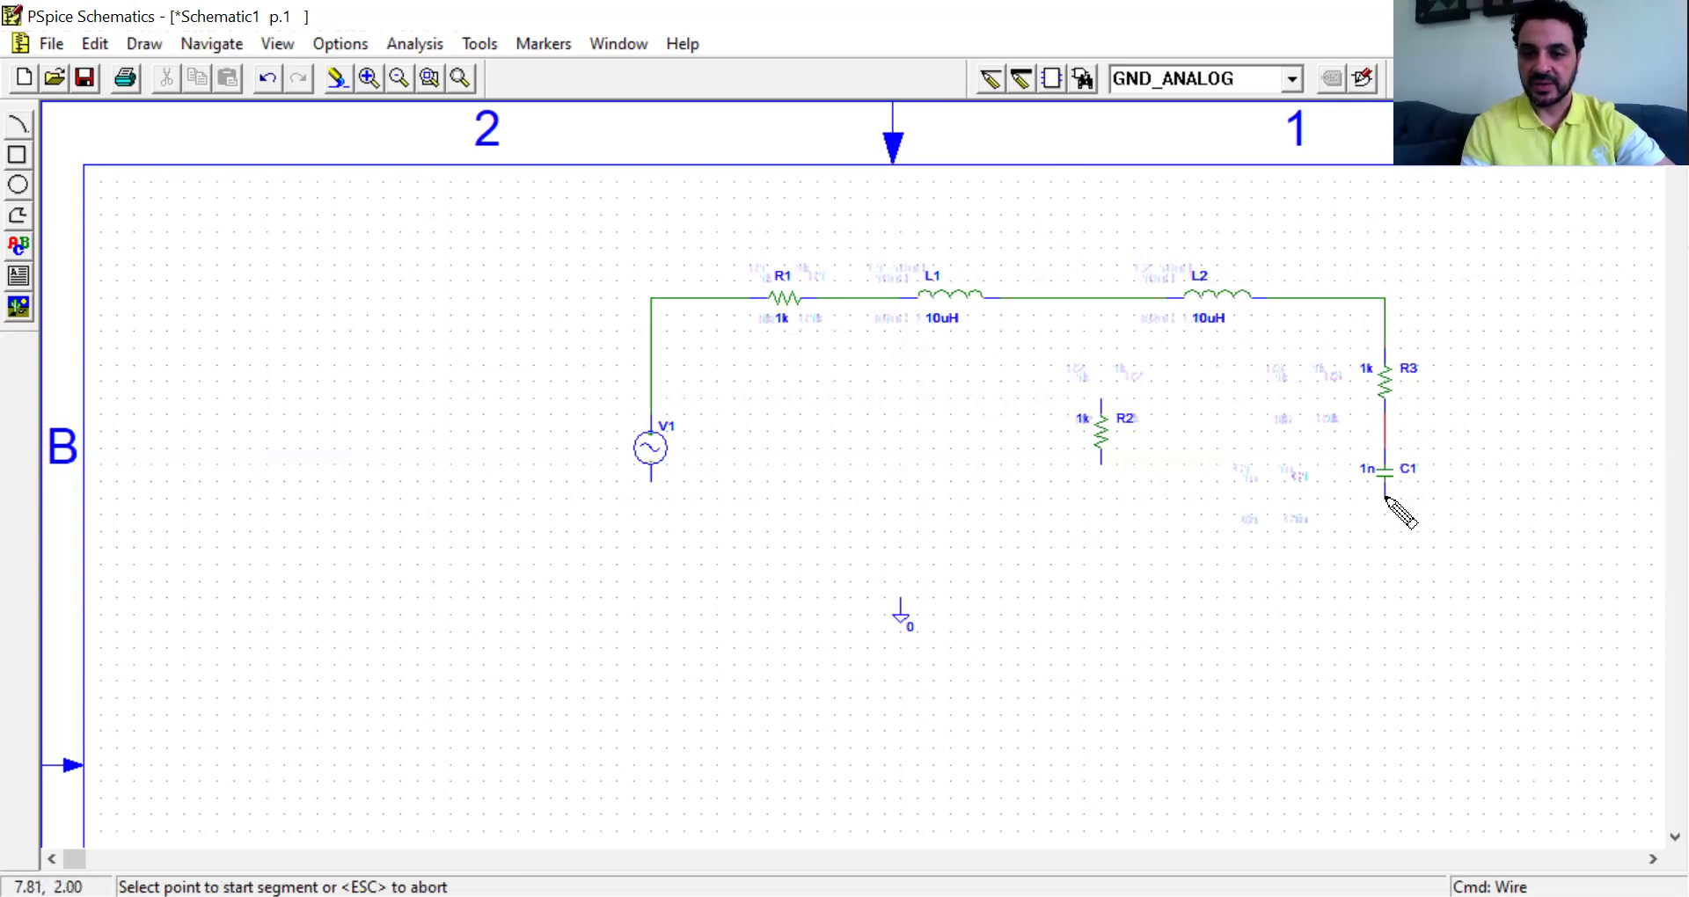
# - Draw the return wire from the lower terminal of capacitor C1 across to the lower terminal of voltage source V1
pyautogui.click(1383, 494)
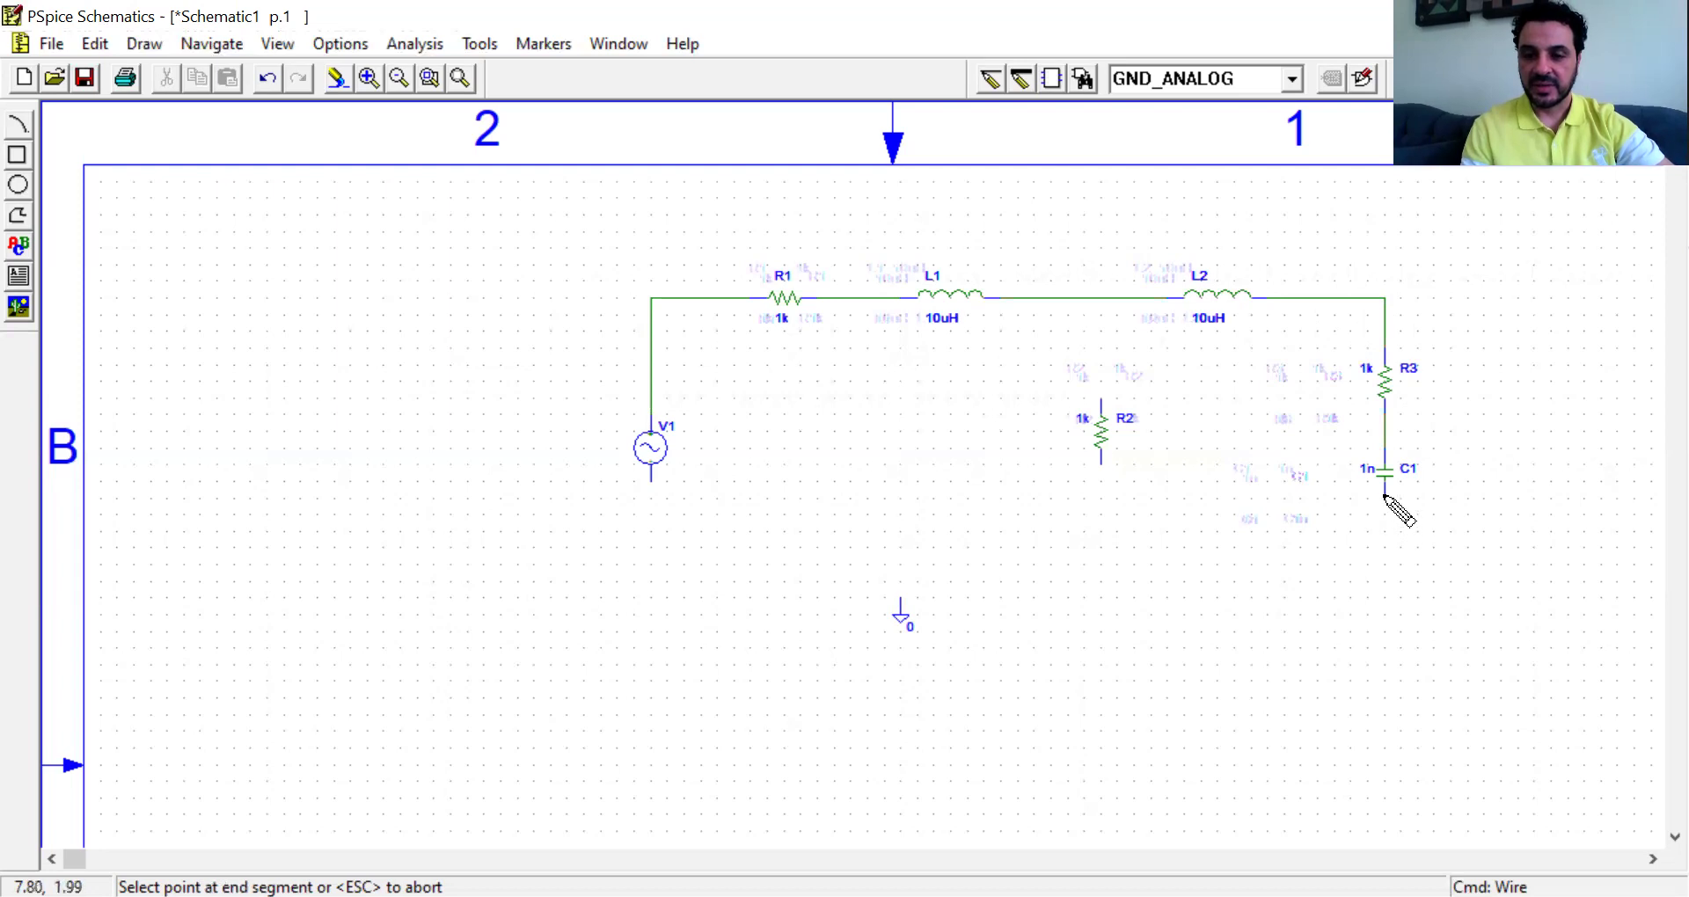
pyautogui.click(650, 500)
pyautogui.click(648, 475)
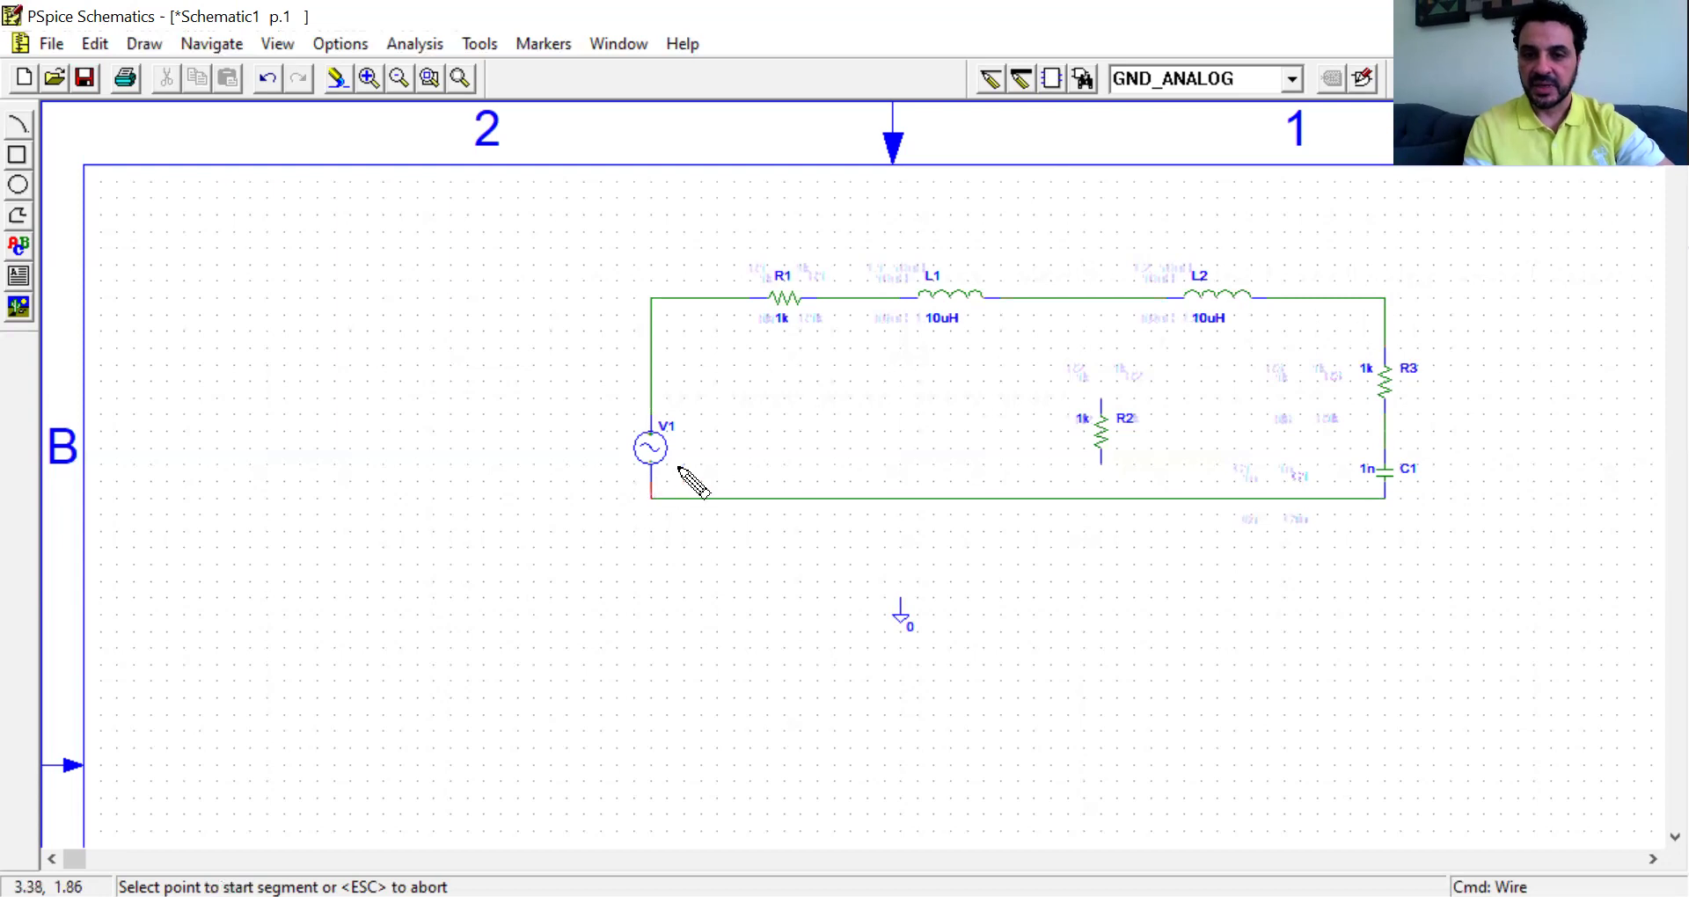
# - Wire resistor R2 between the L1–L2 wire above it and the return wire below it, and end wiring
pyautogui.click(1101, 400)
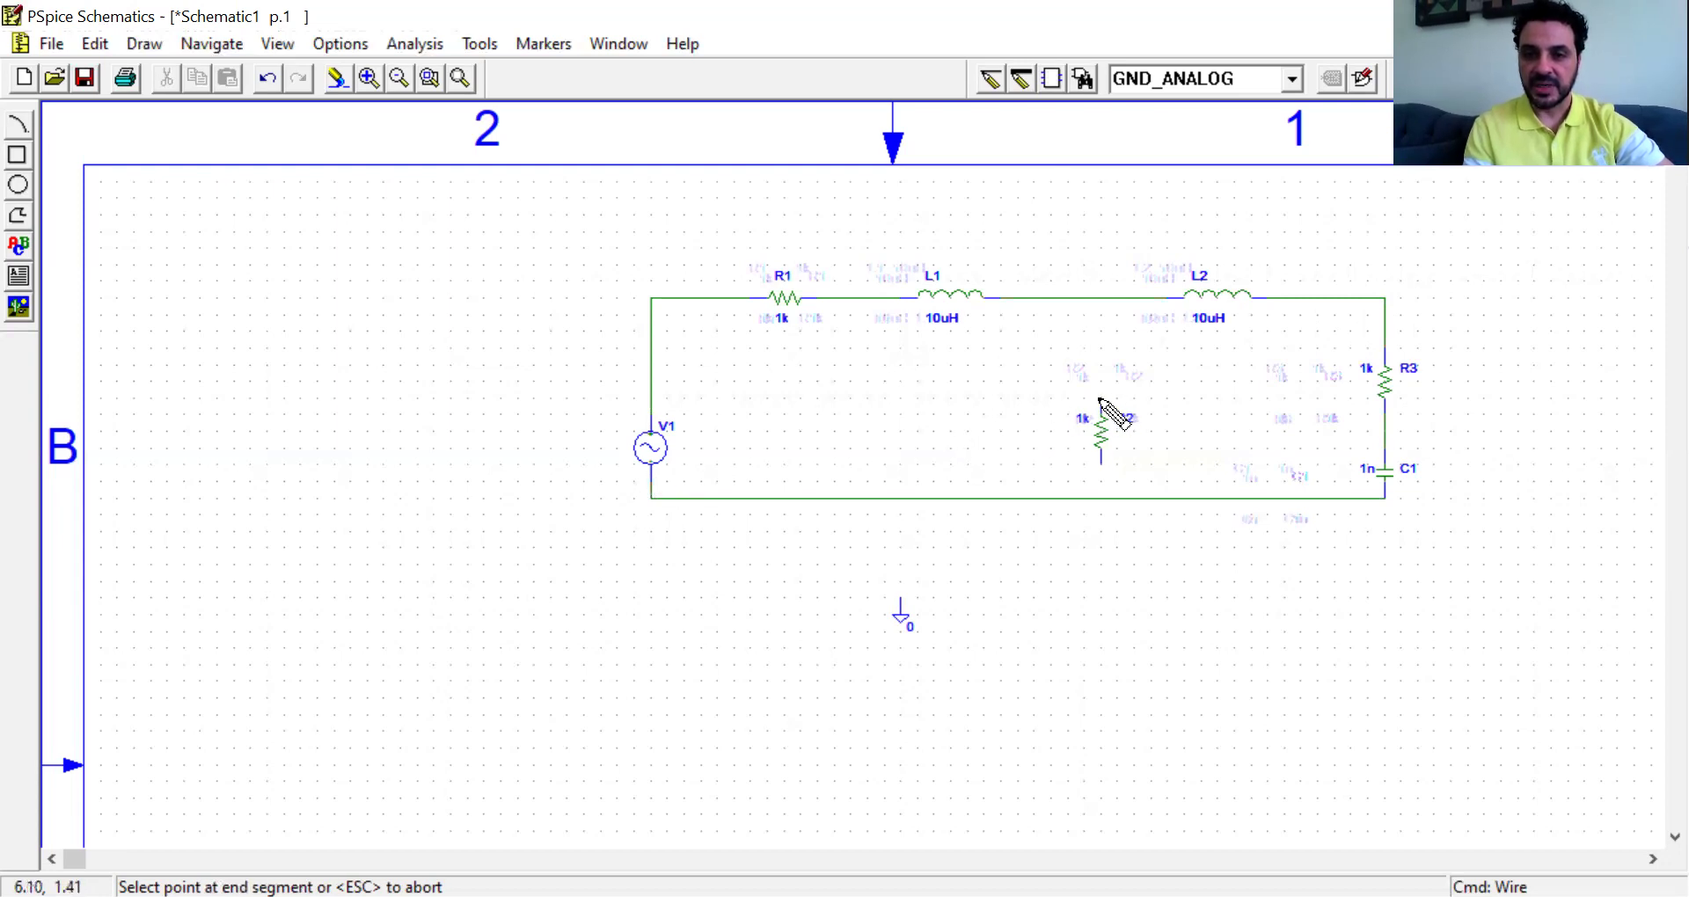
pyautogui.click(1101, 299)
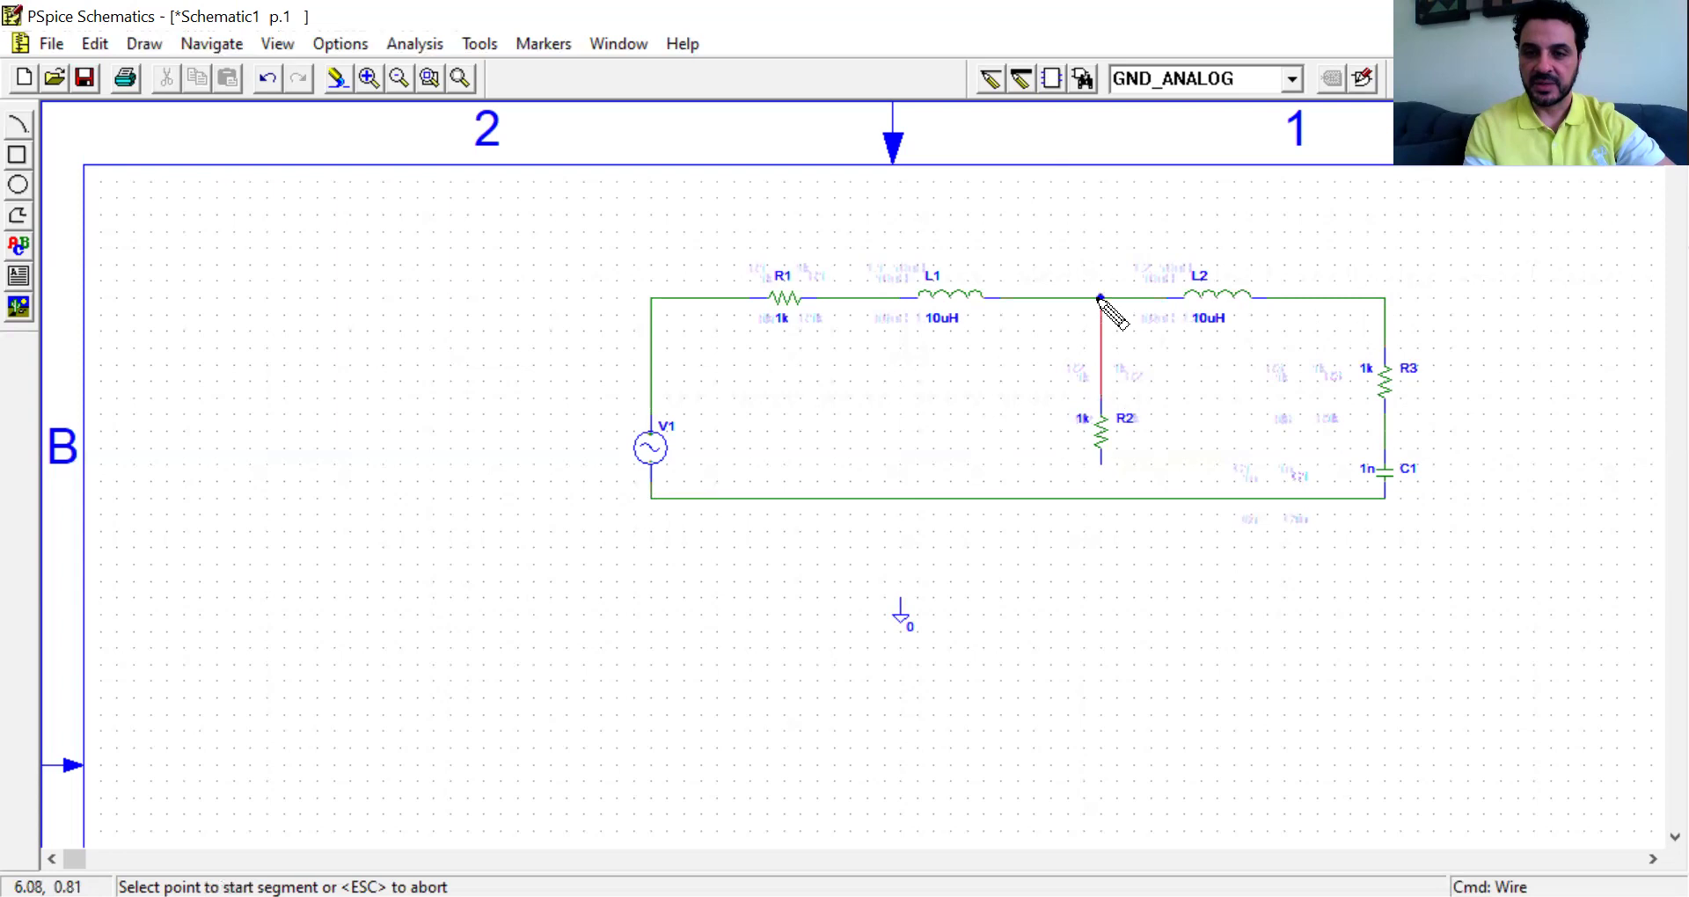
pyautogui.click(1101, 458)
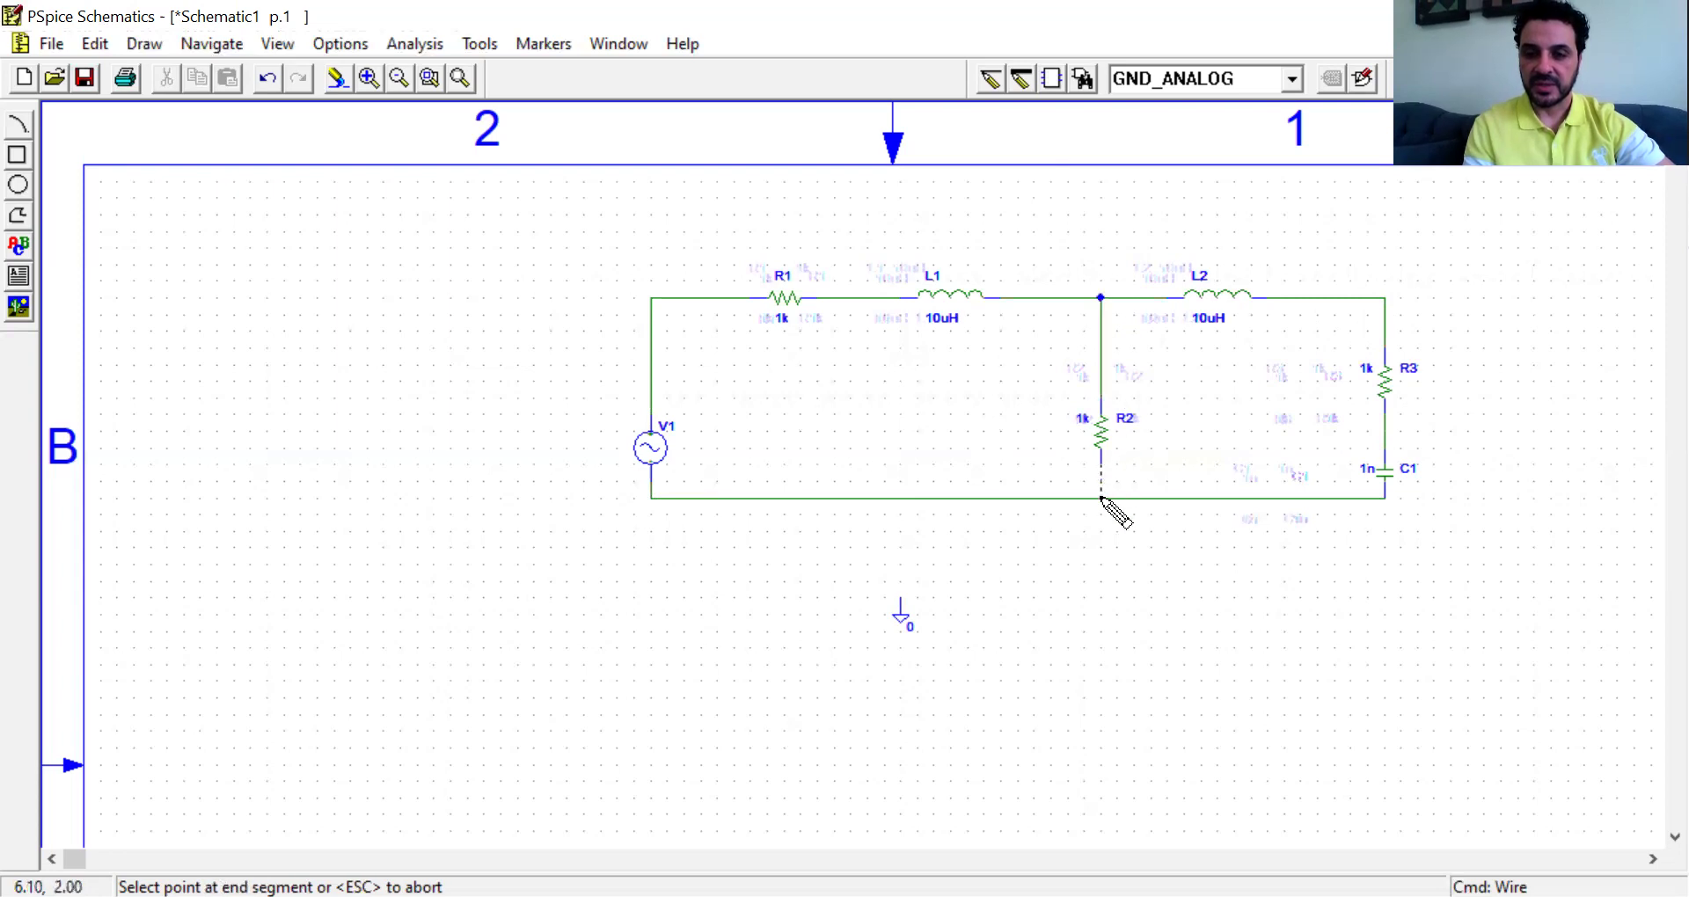
pyautogui.click(1101, 498)
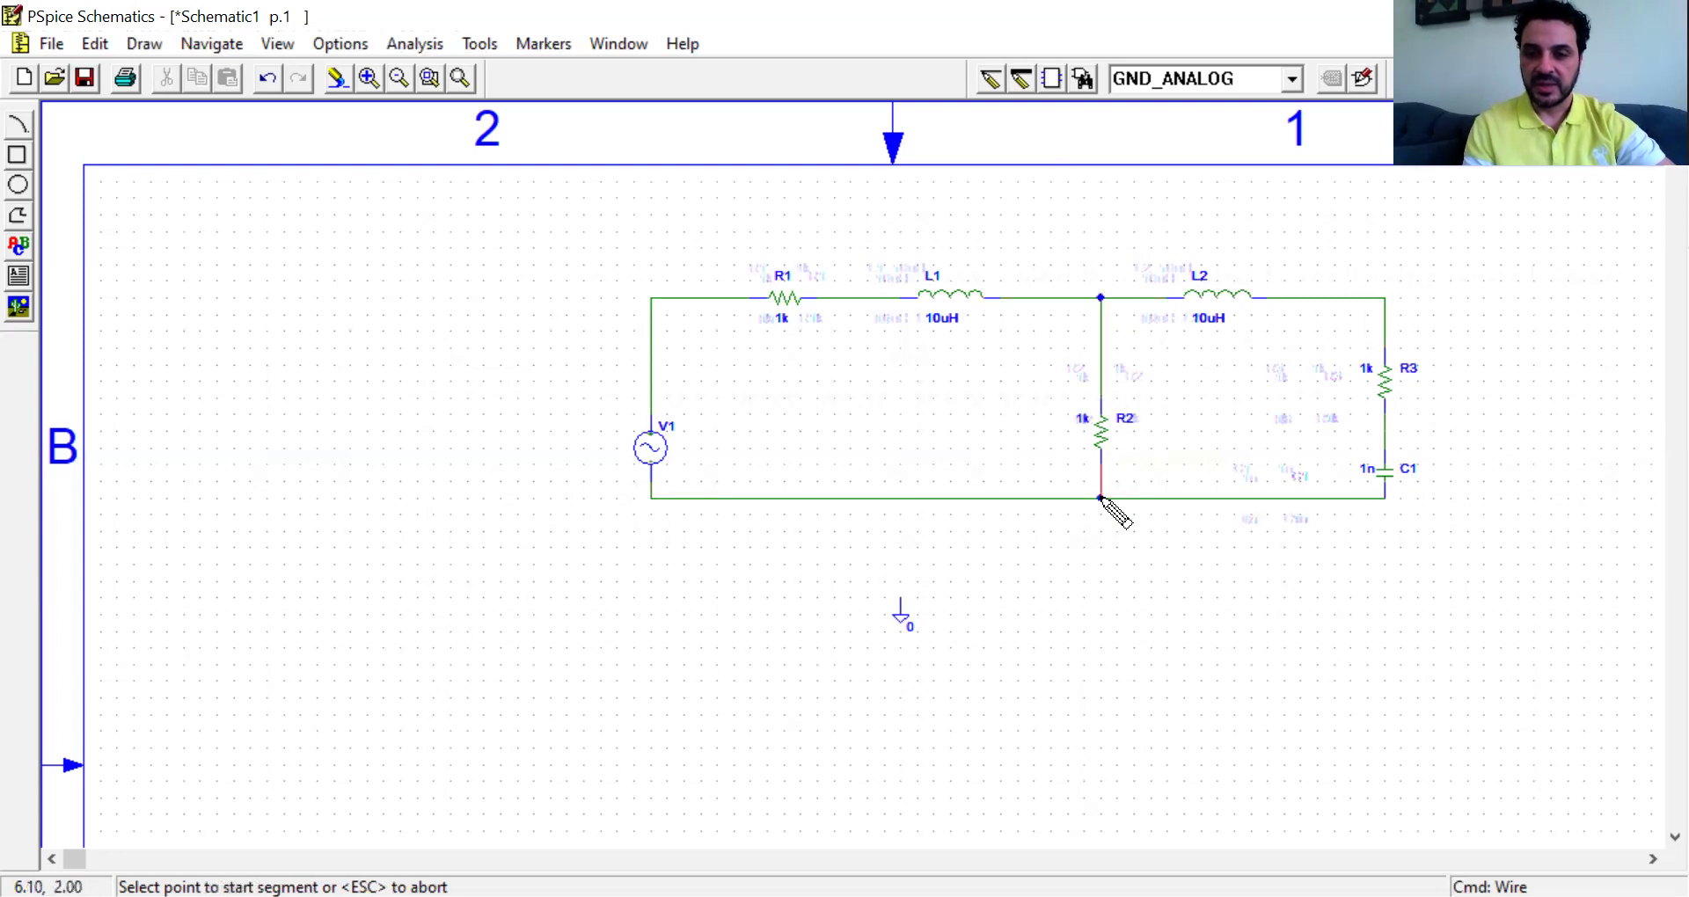
pyautogui.rightClick(1047, 548)
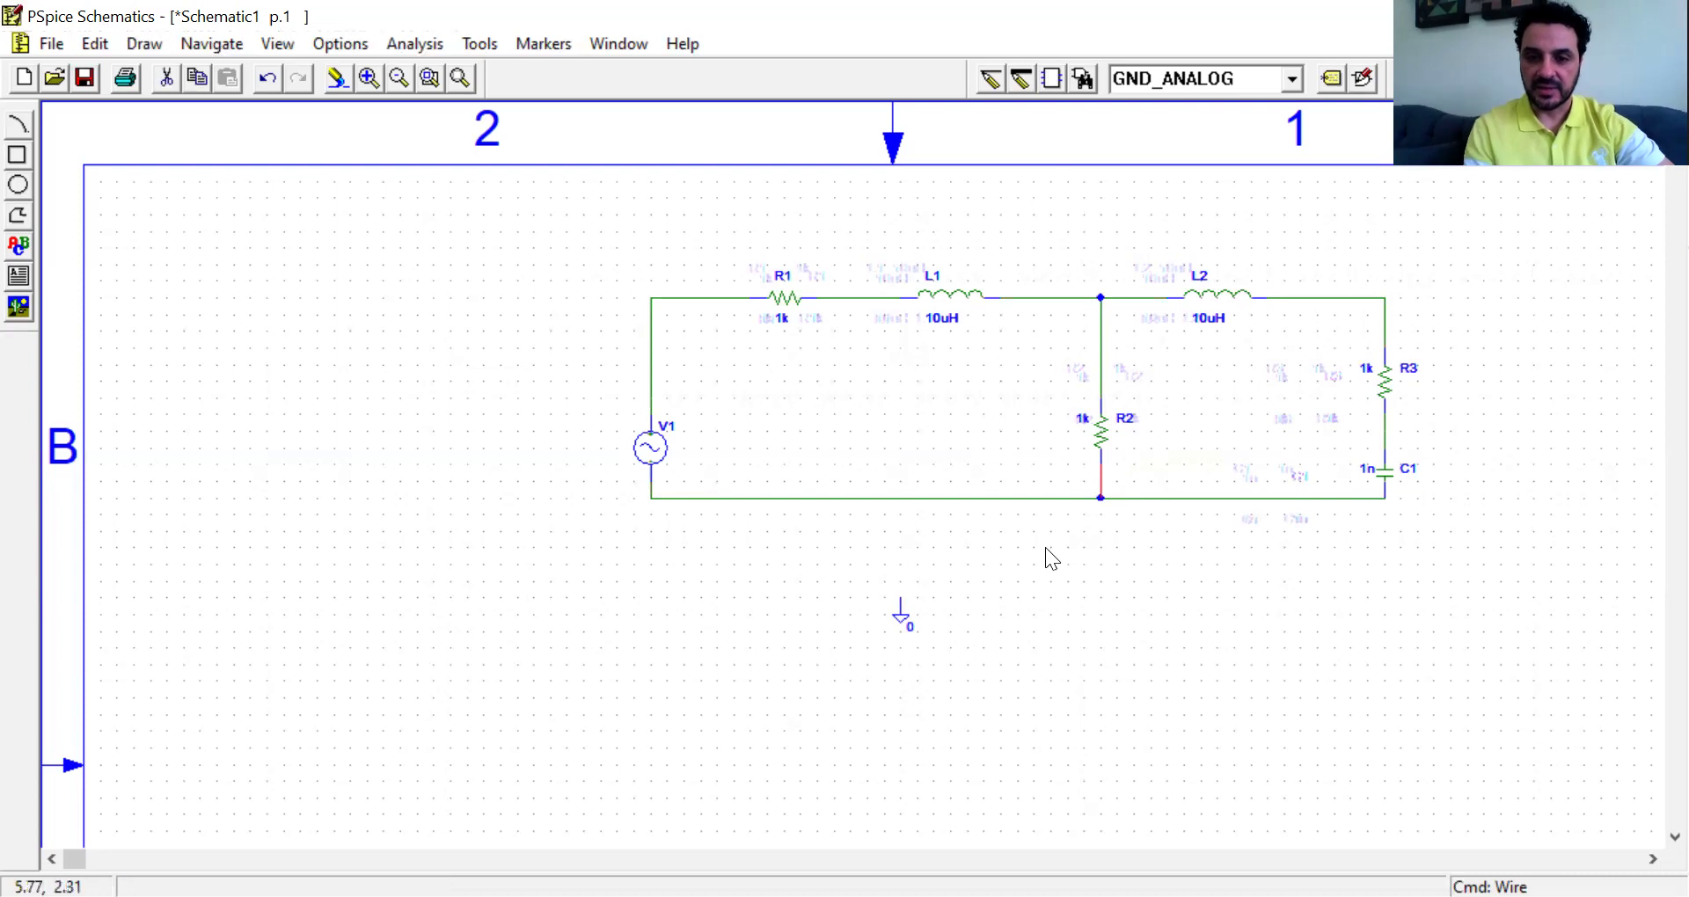
# - Move the analog ground symbol up onto the return wire, between voltage source V1 and resistor R2
pyautogui.click(900, 617)
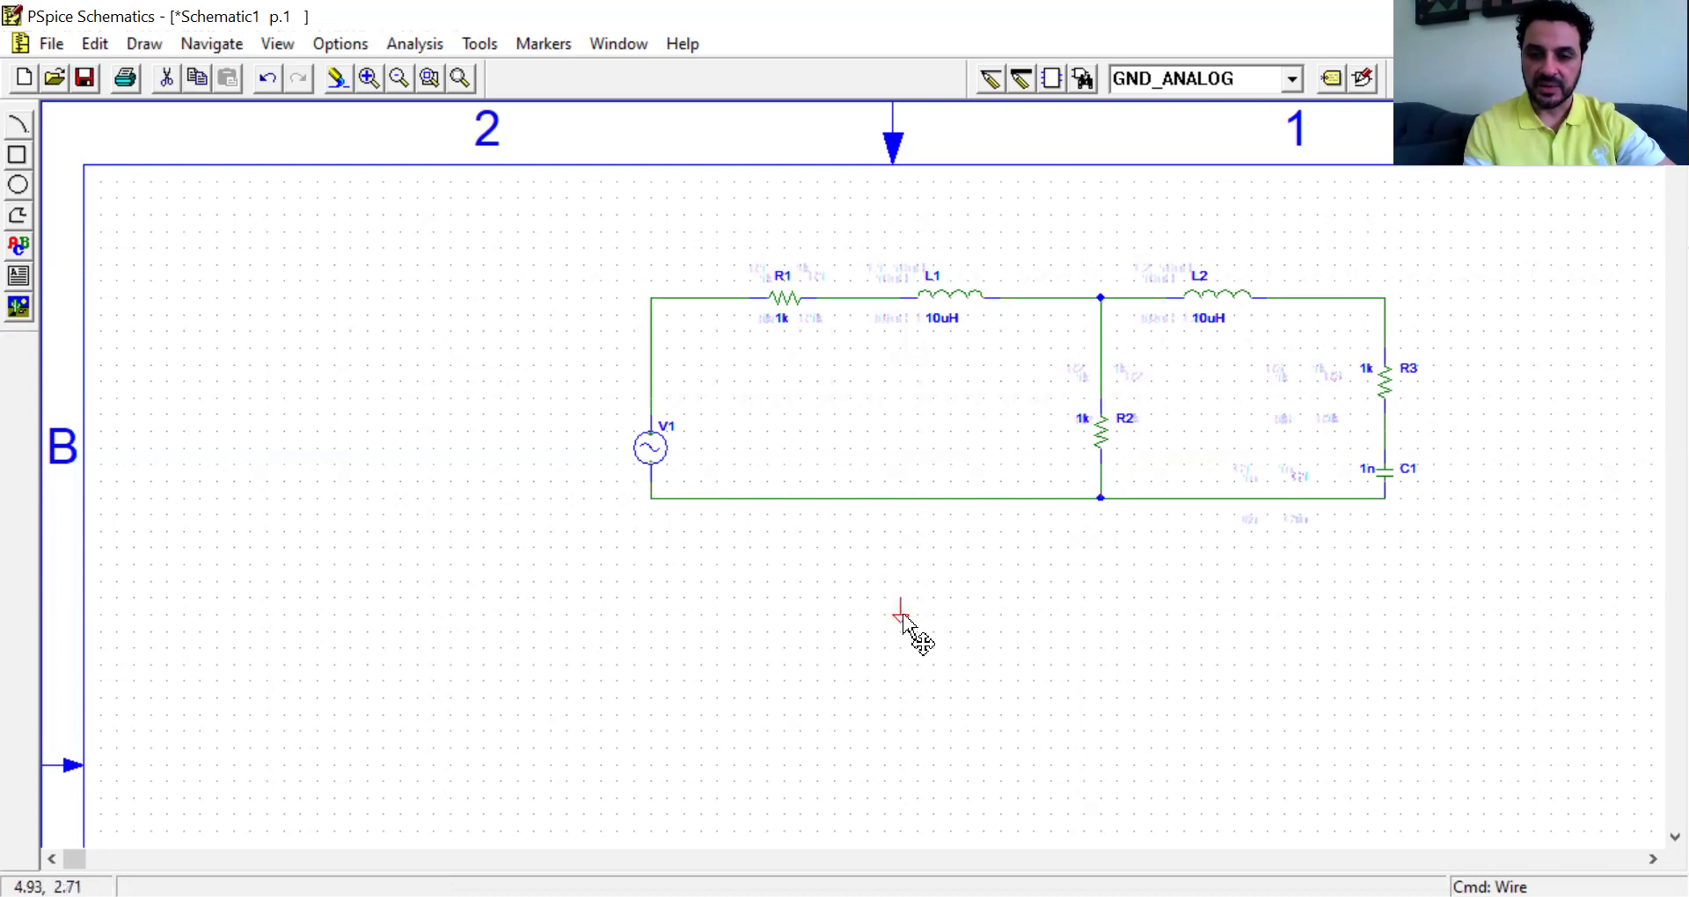
pyautogui.moveTo(908, 620); pyautogui.dragTo(946, 541)
pyautogui.click(950, 502)
pyautogui.rightClick(963, 526)
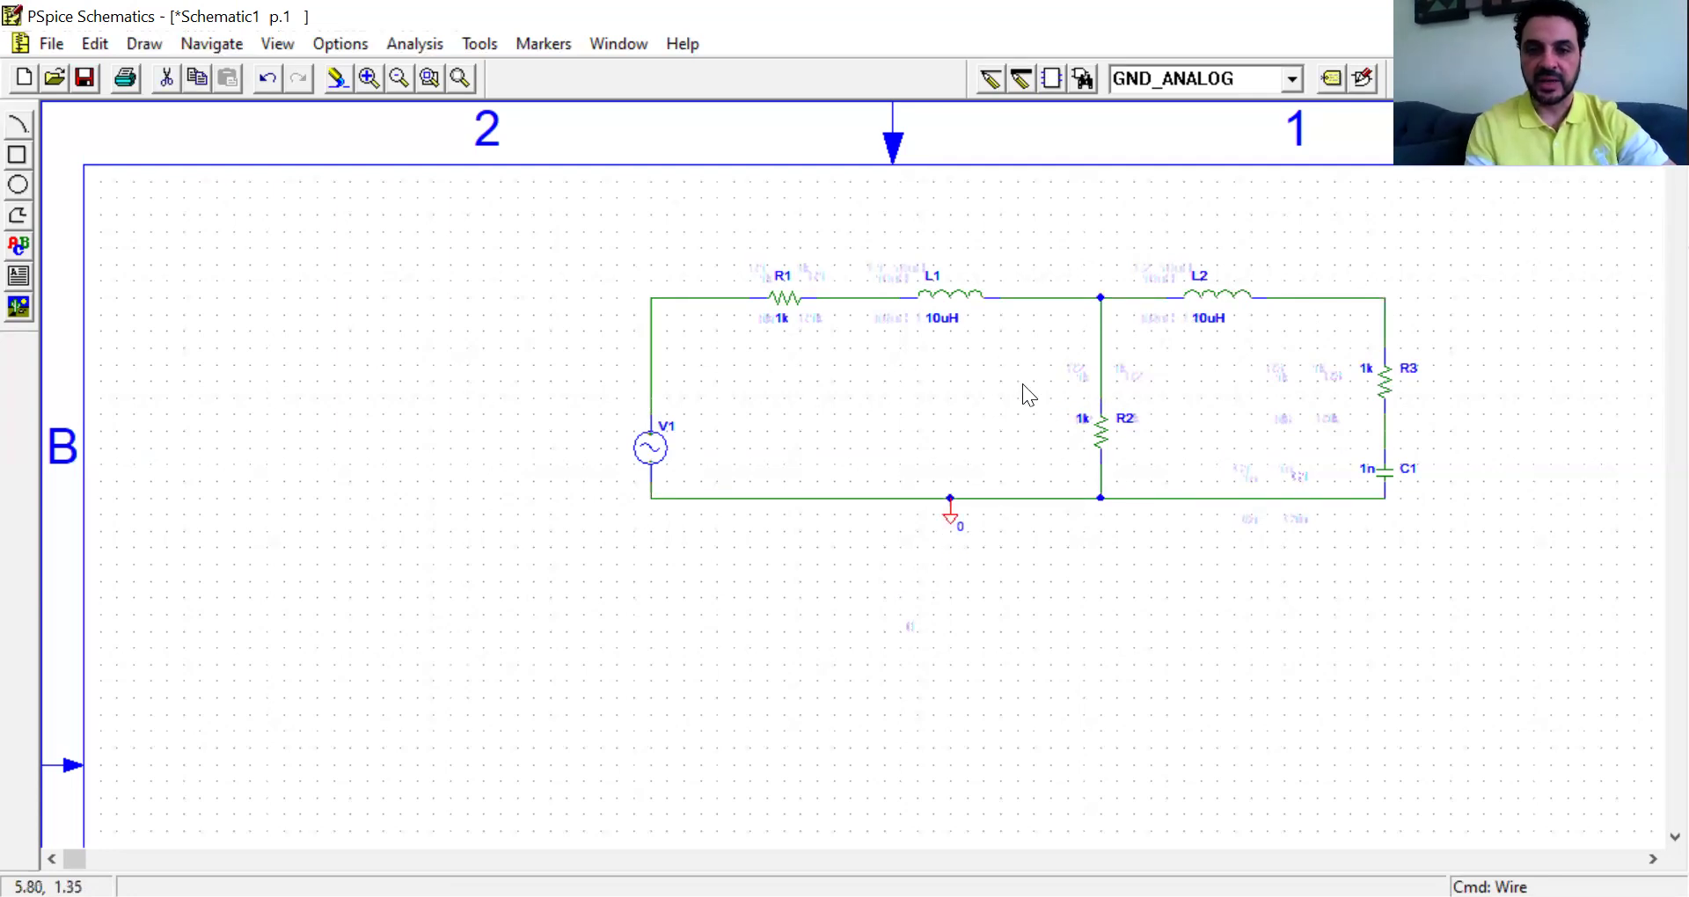
# - Set the value of inductor L1 to 10mH
pyautogui.click(934, 322)
pyautogui.doubleClick(936, 318)
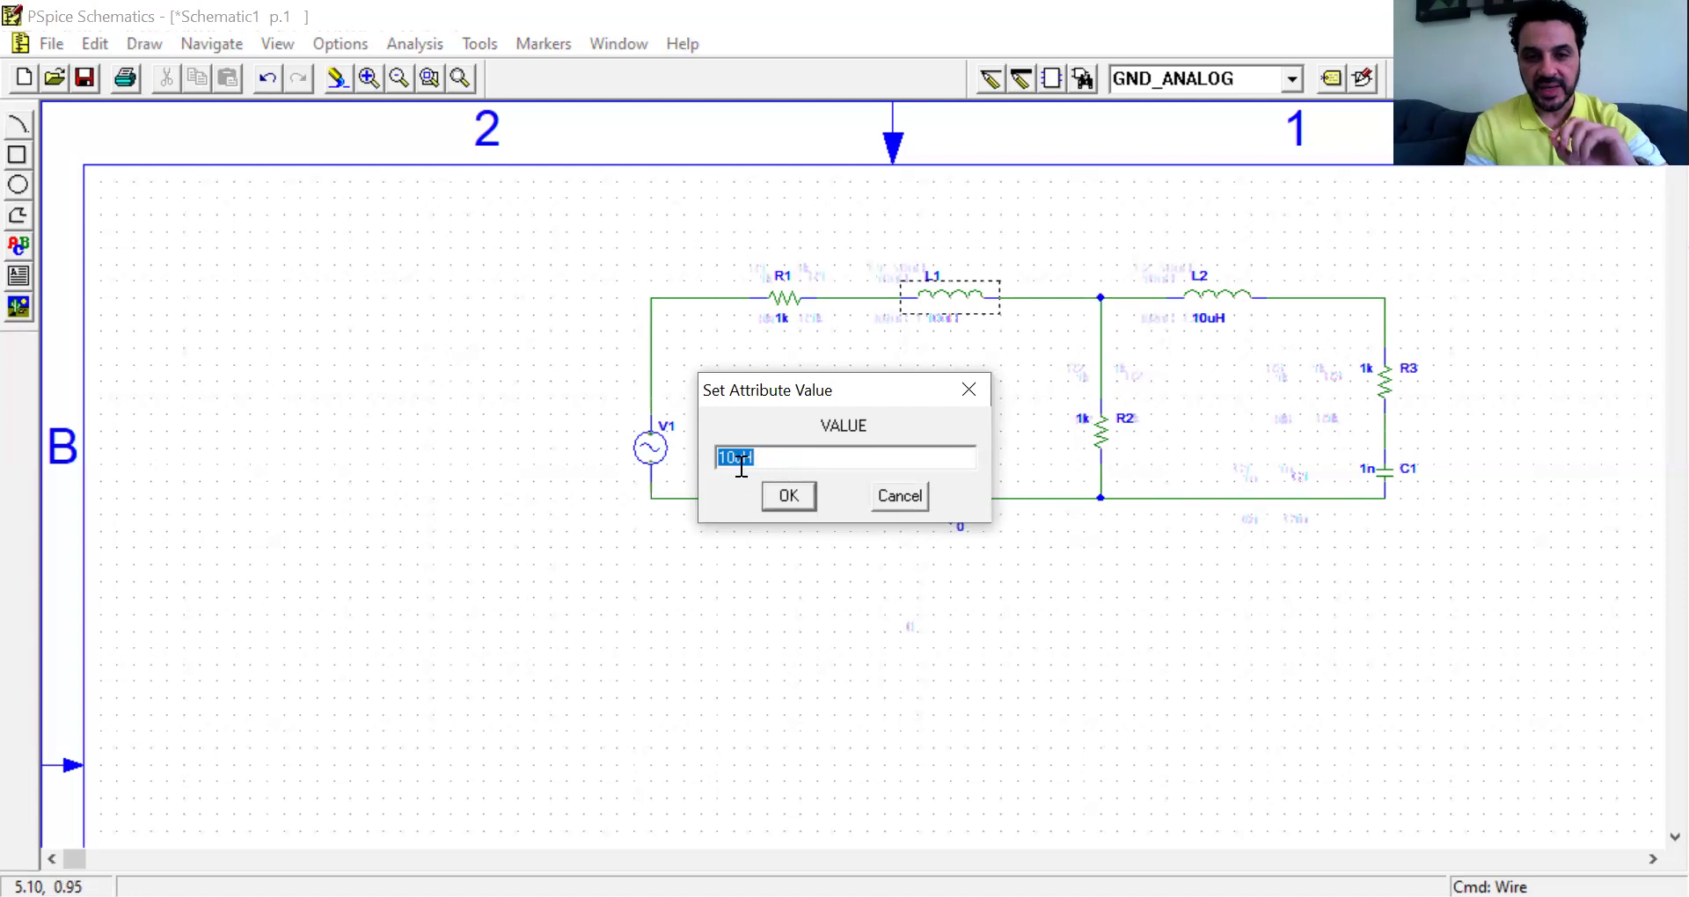
pyautogui.click(792, 461)
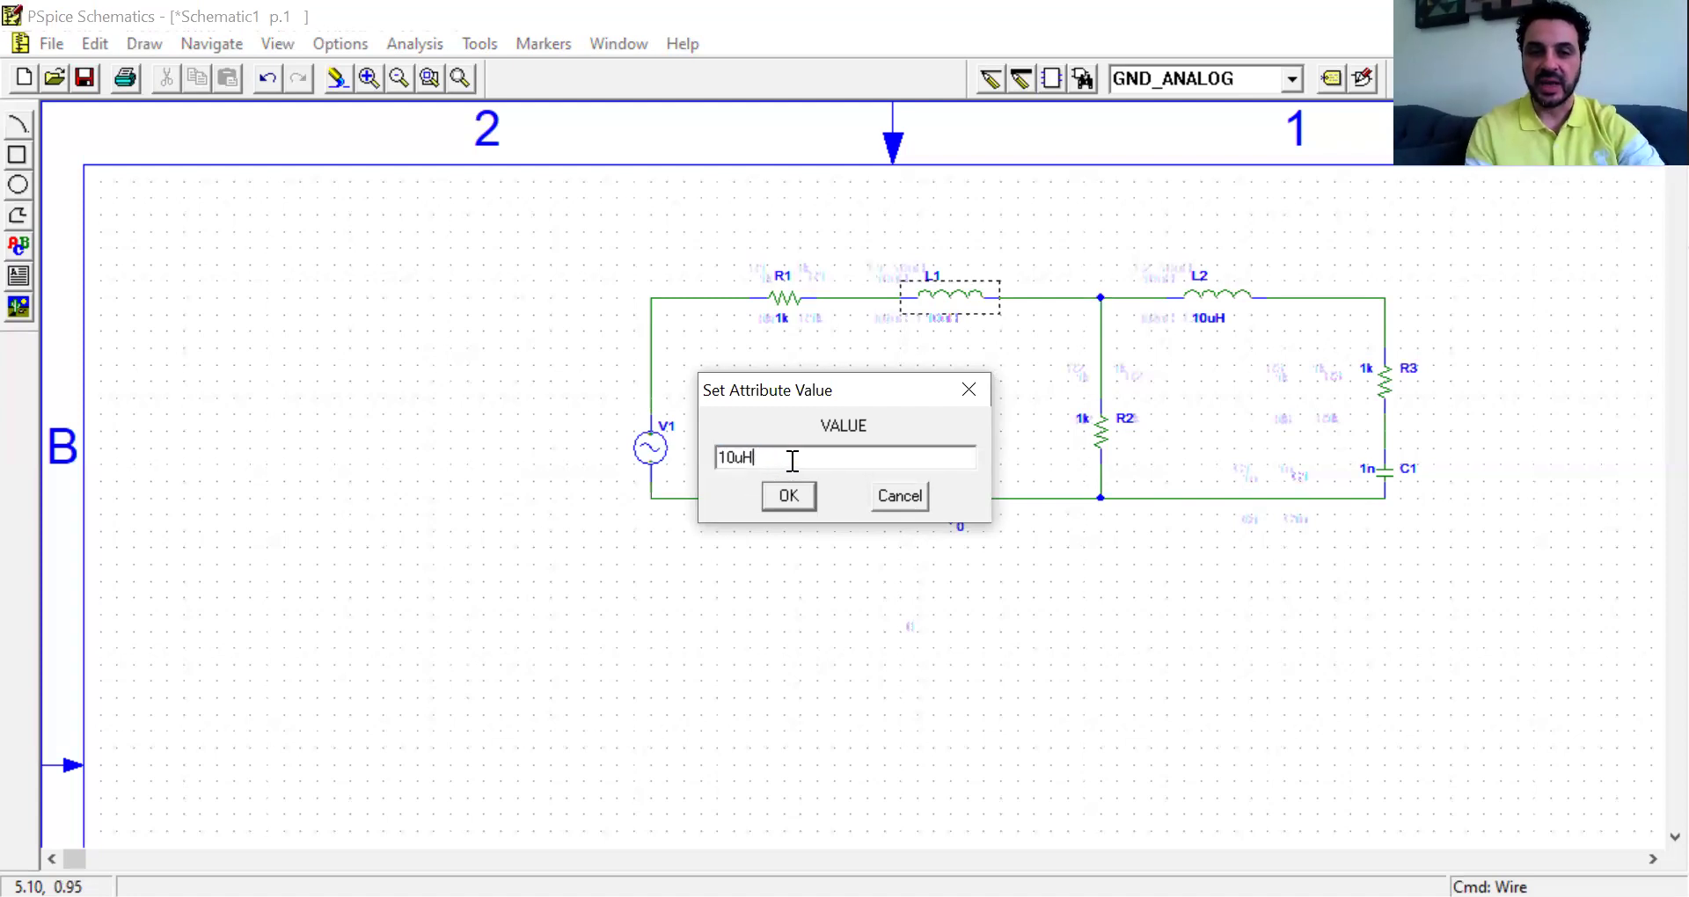
pyautogui.press('Left')
pyautogui.press('BackSpace')
pyautogui.write('m')
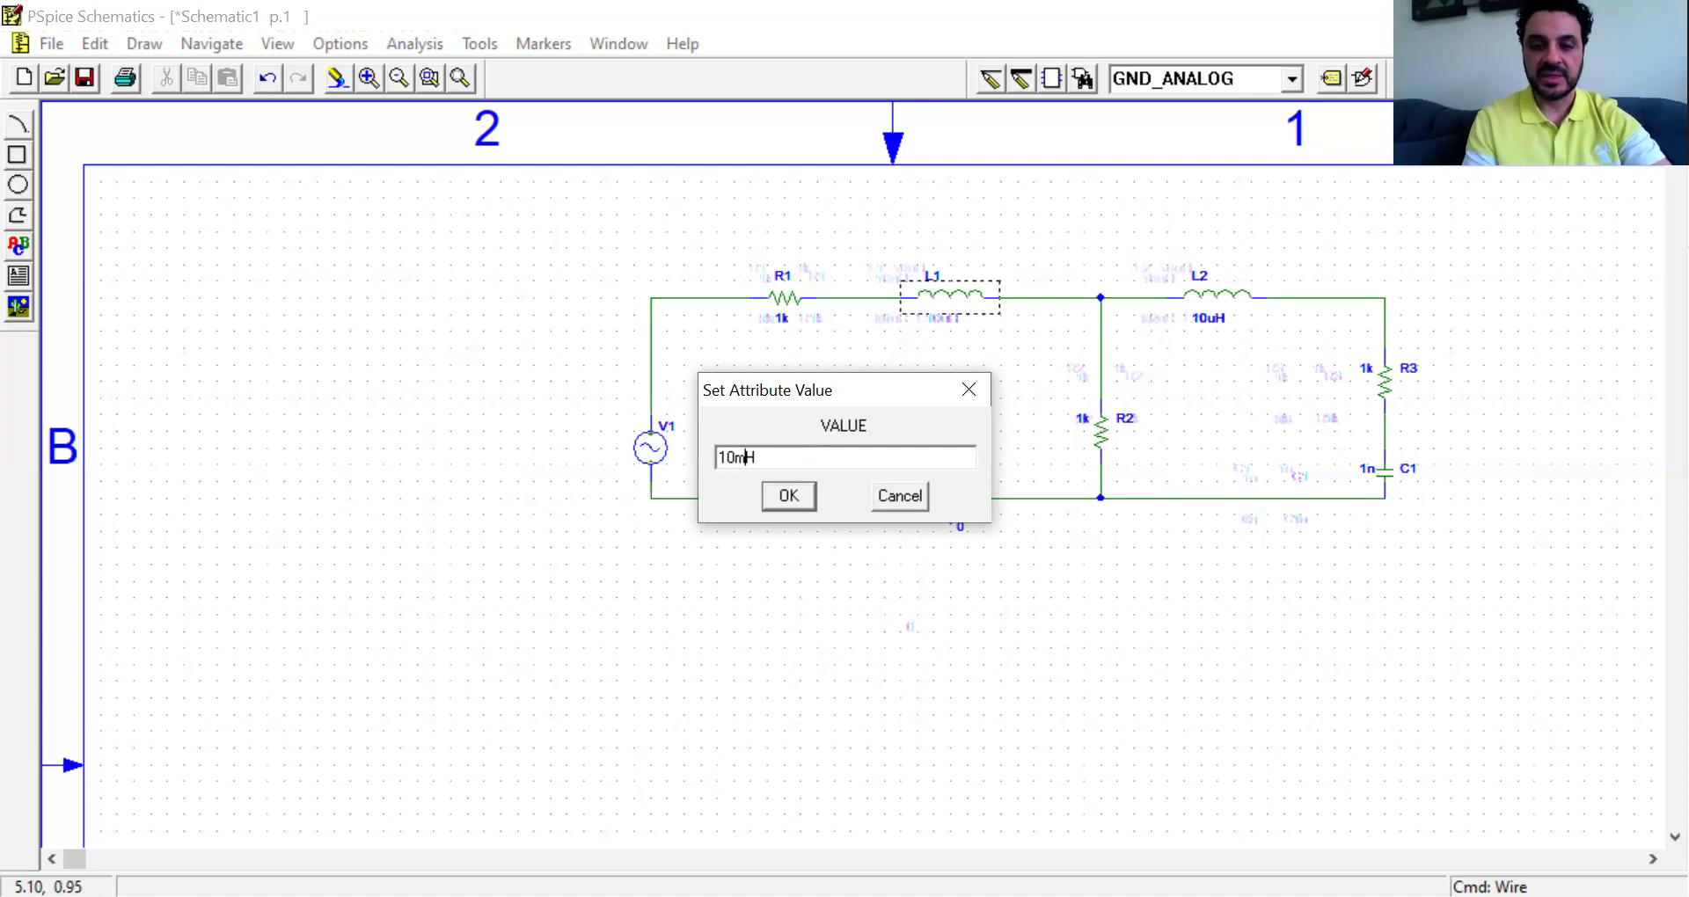
pyautogui.click(797, 498)
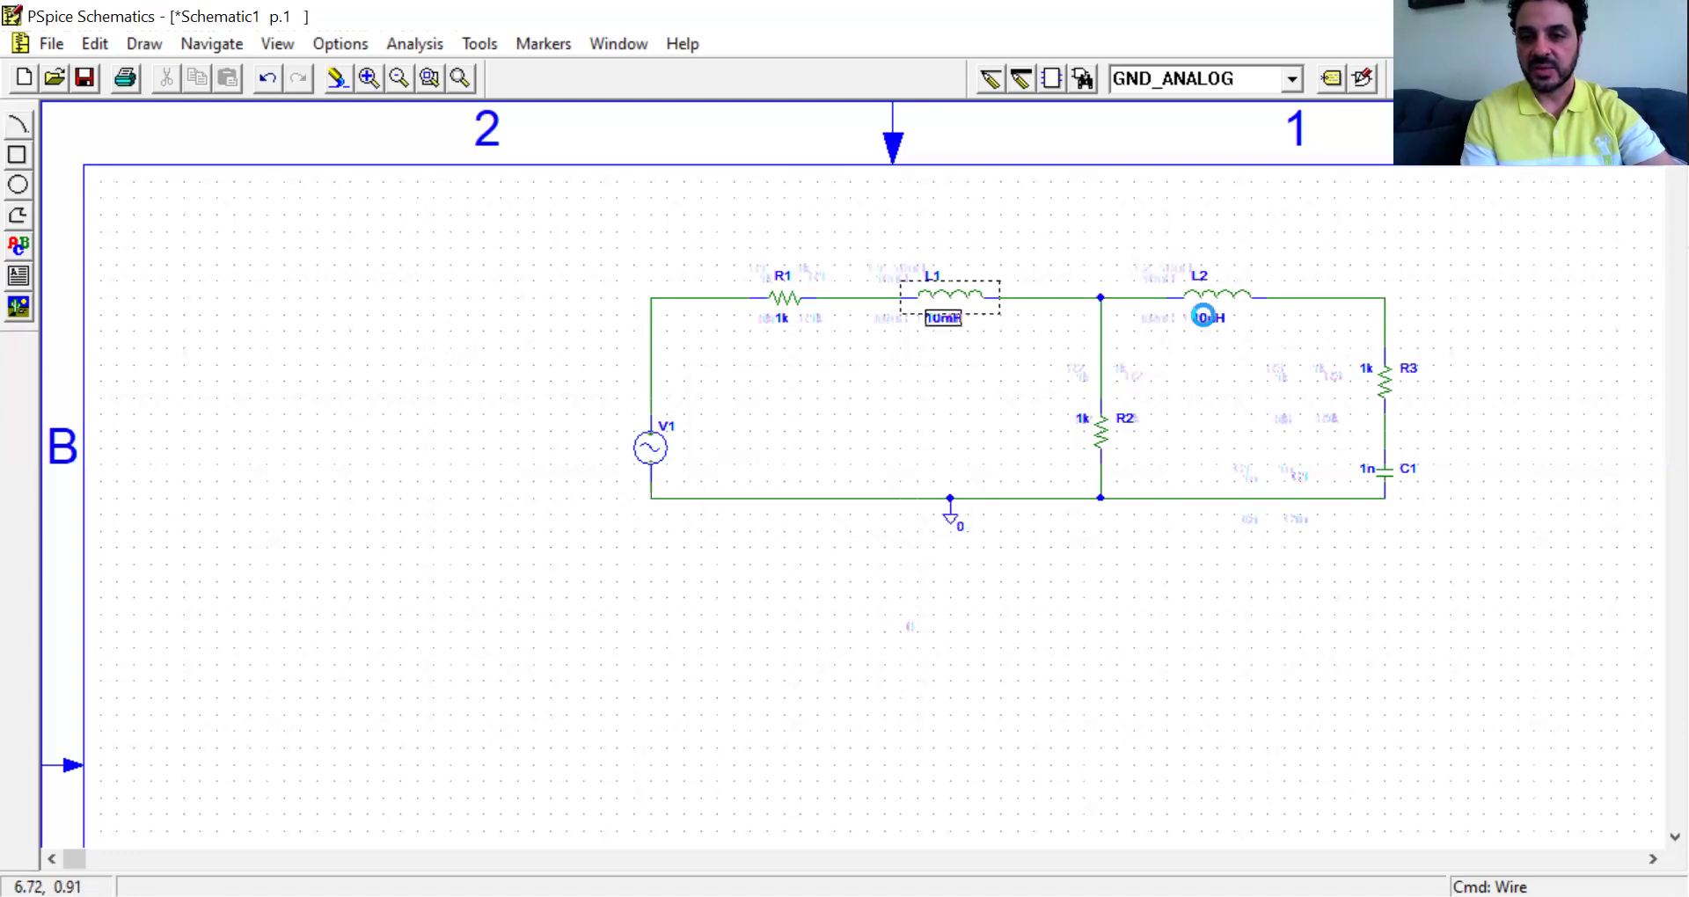
# - Set the value of inductor L2 to 10mH
pyautogui.doubleClick(1205, 316)
pyautogui.press('Left')
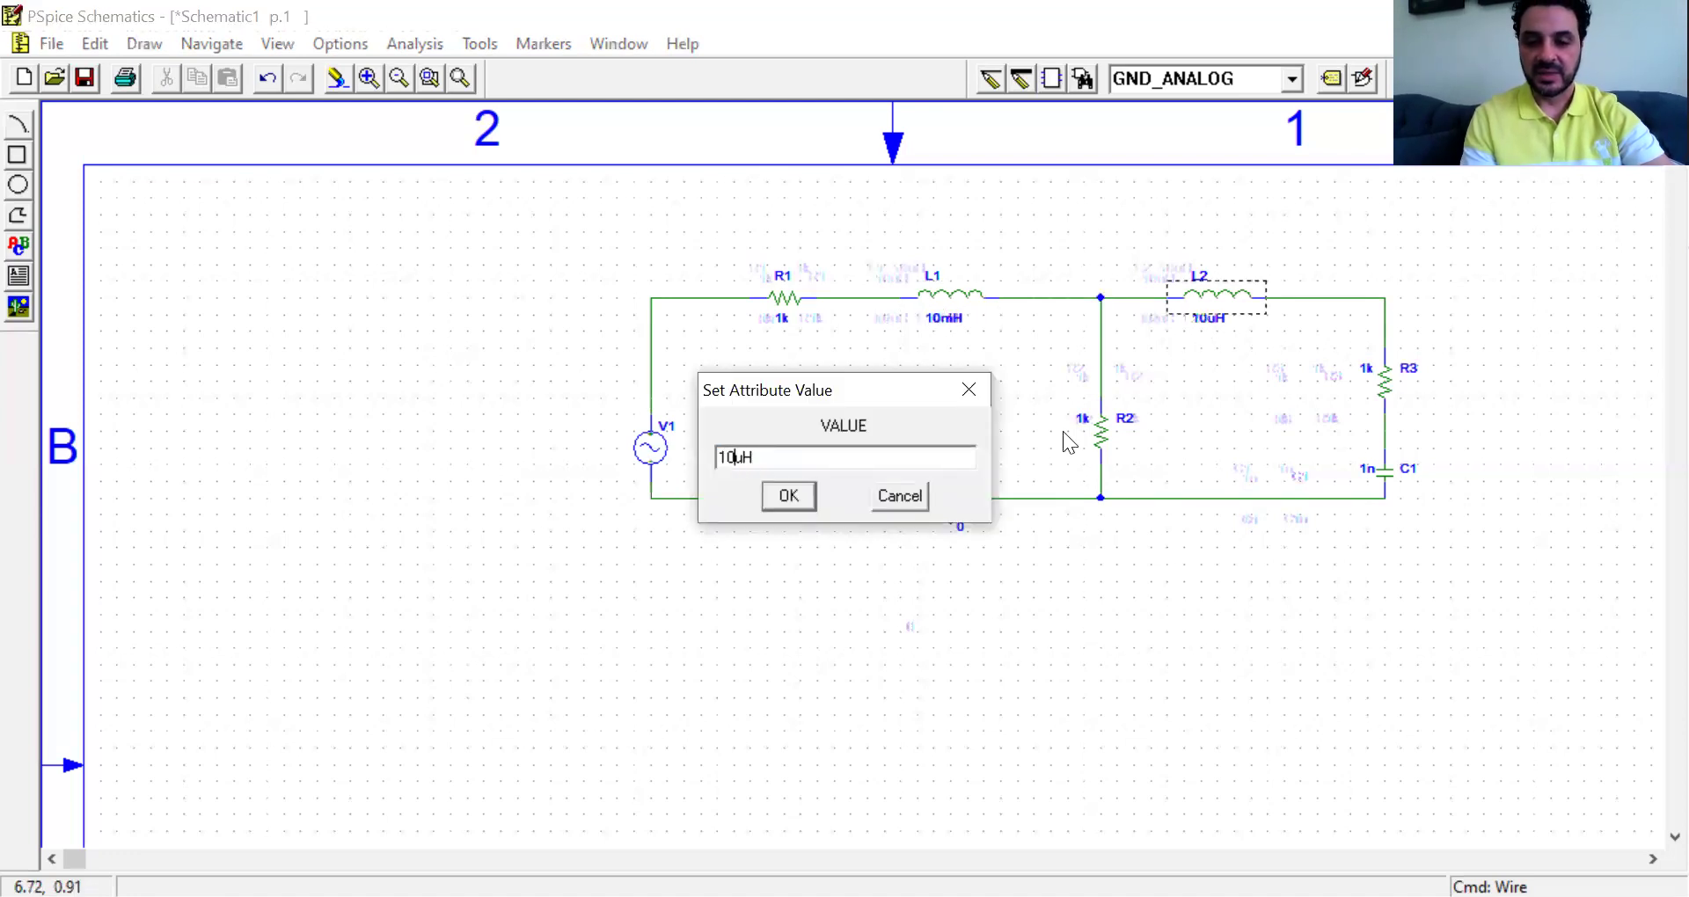
pyautogui.press('BackSpace')
pyautogui.write('m')
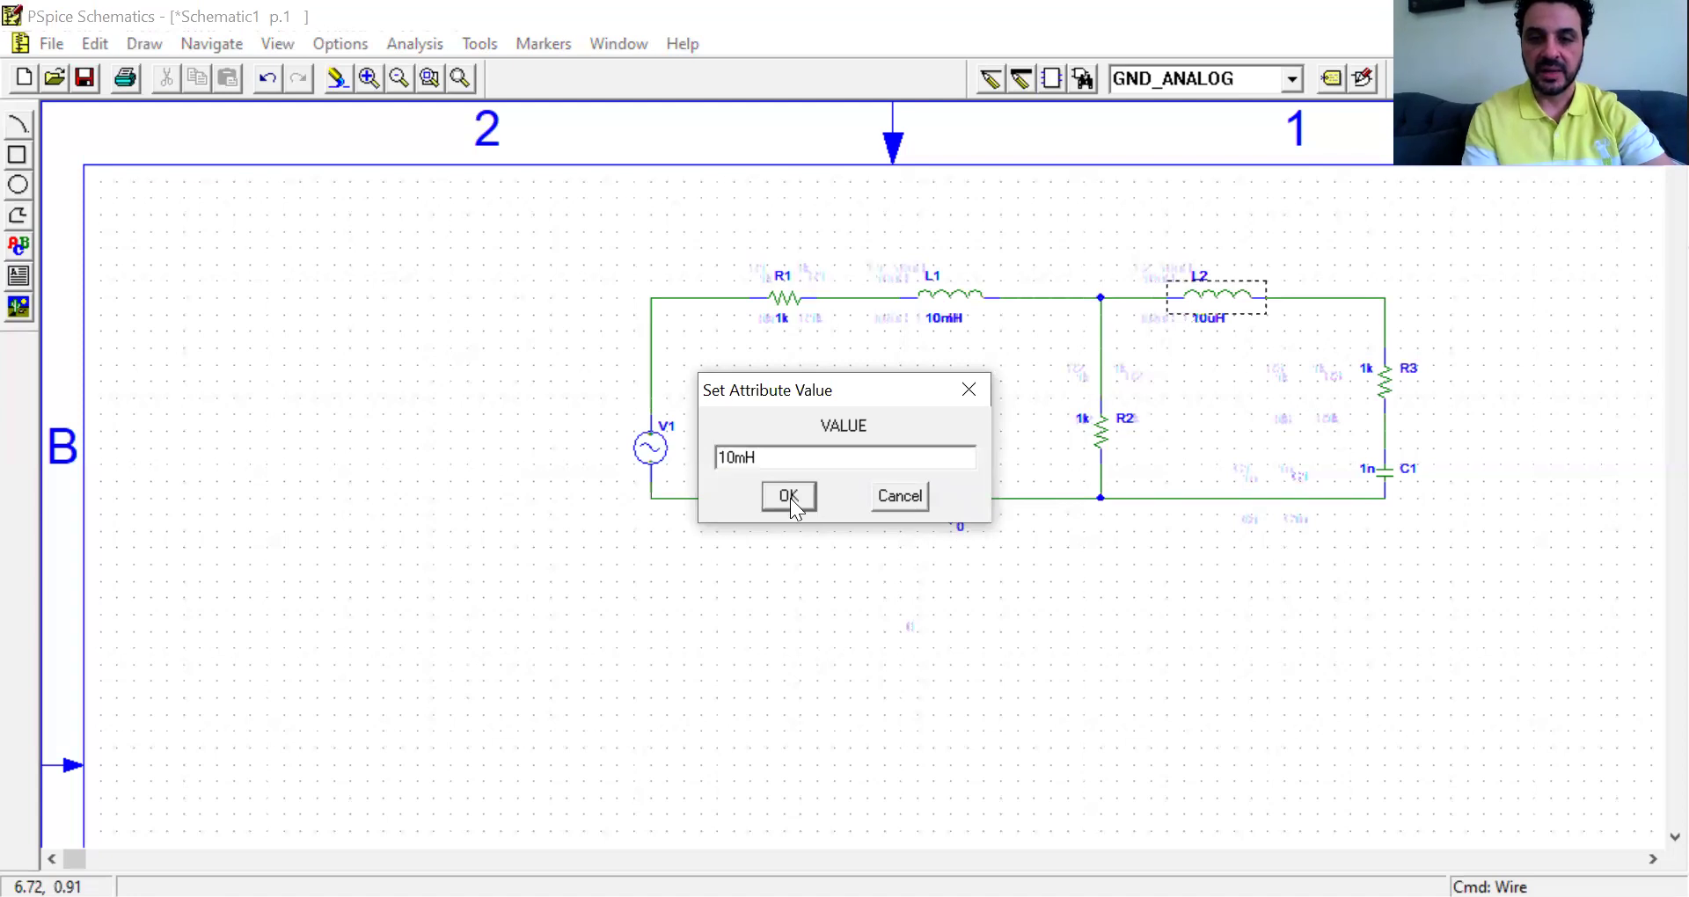
pyautogui.click(790, 498)
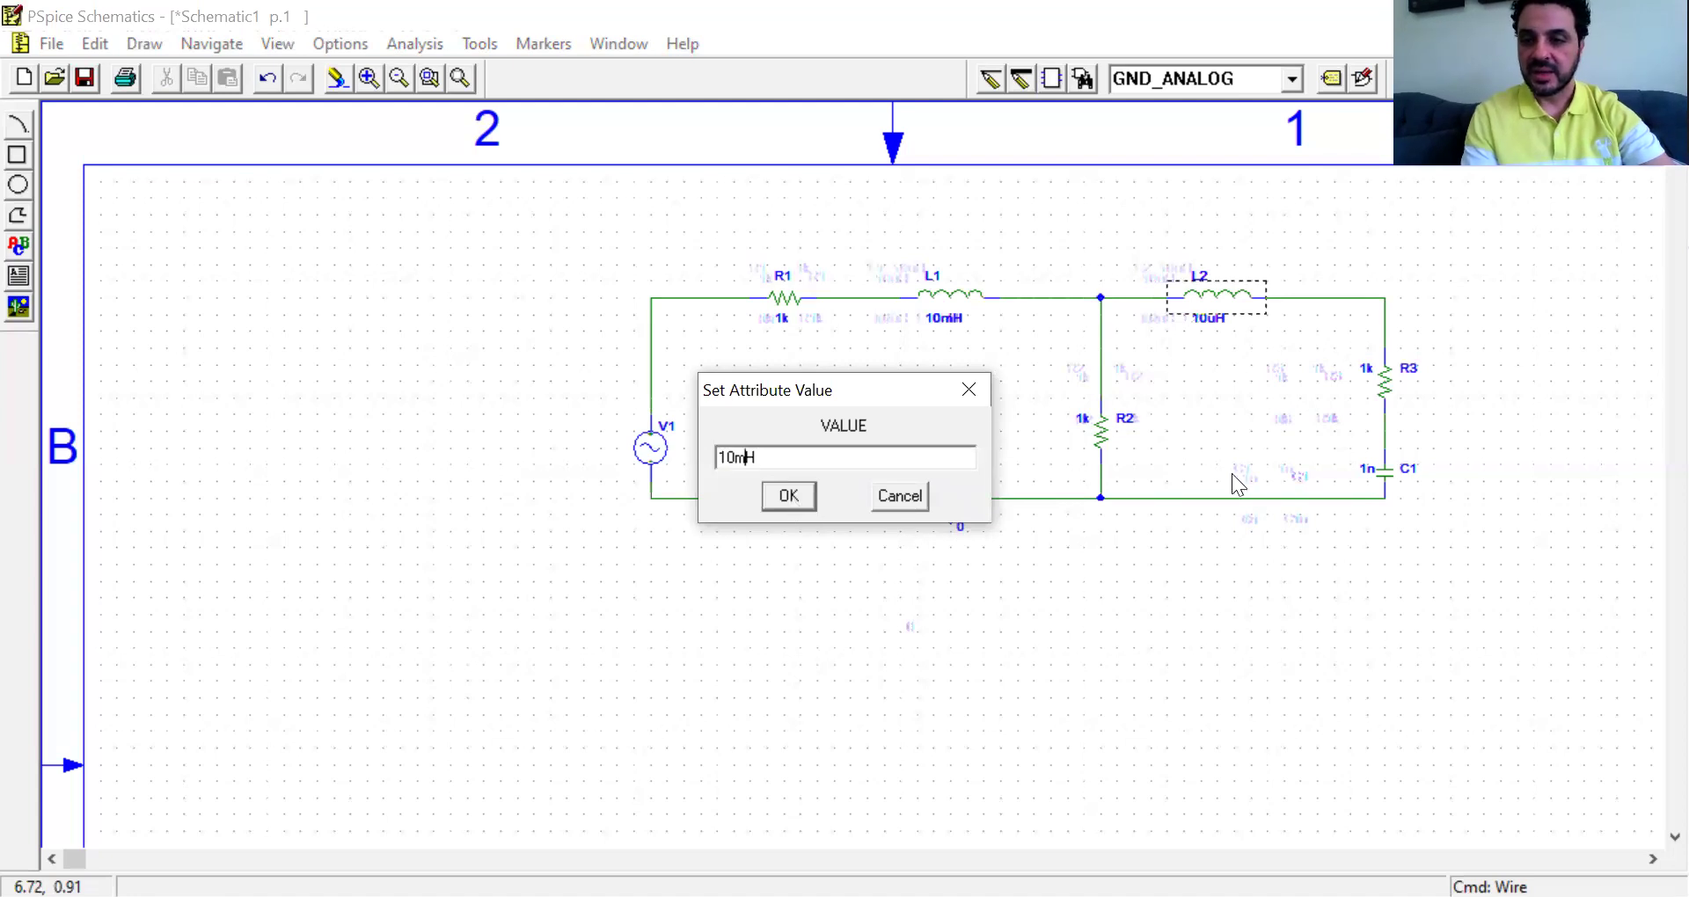
# - Set the value of capacitor C1 to 1u
pyautogui.doubleClick(1366, 467)
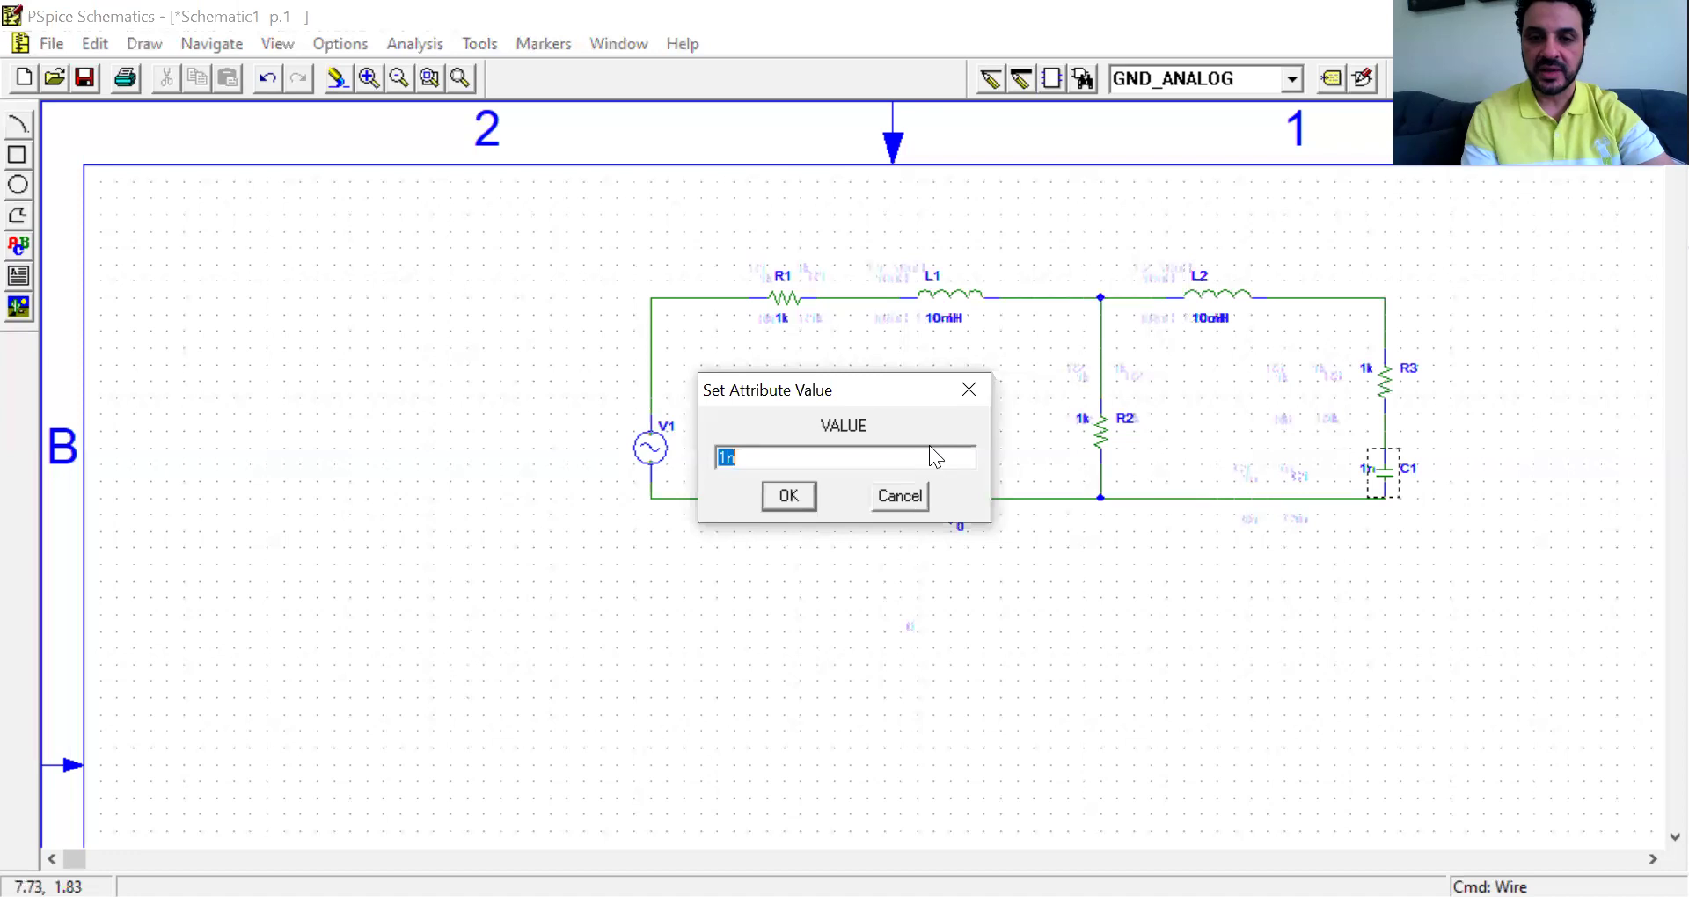
pyautogui.write('1u')
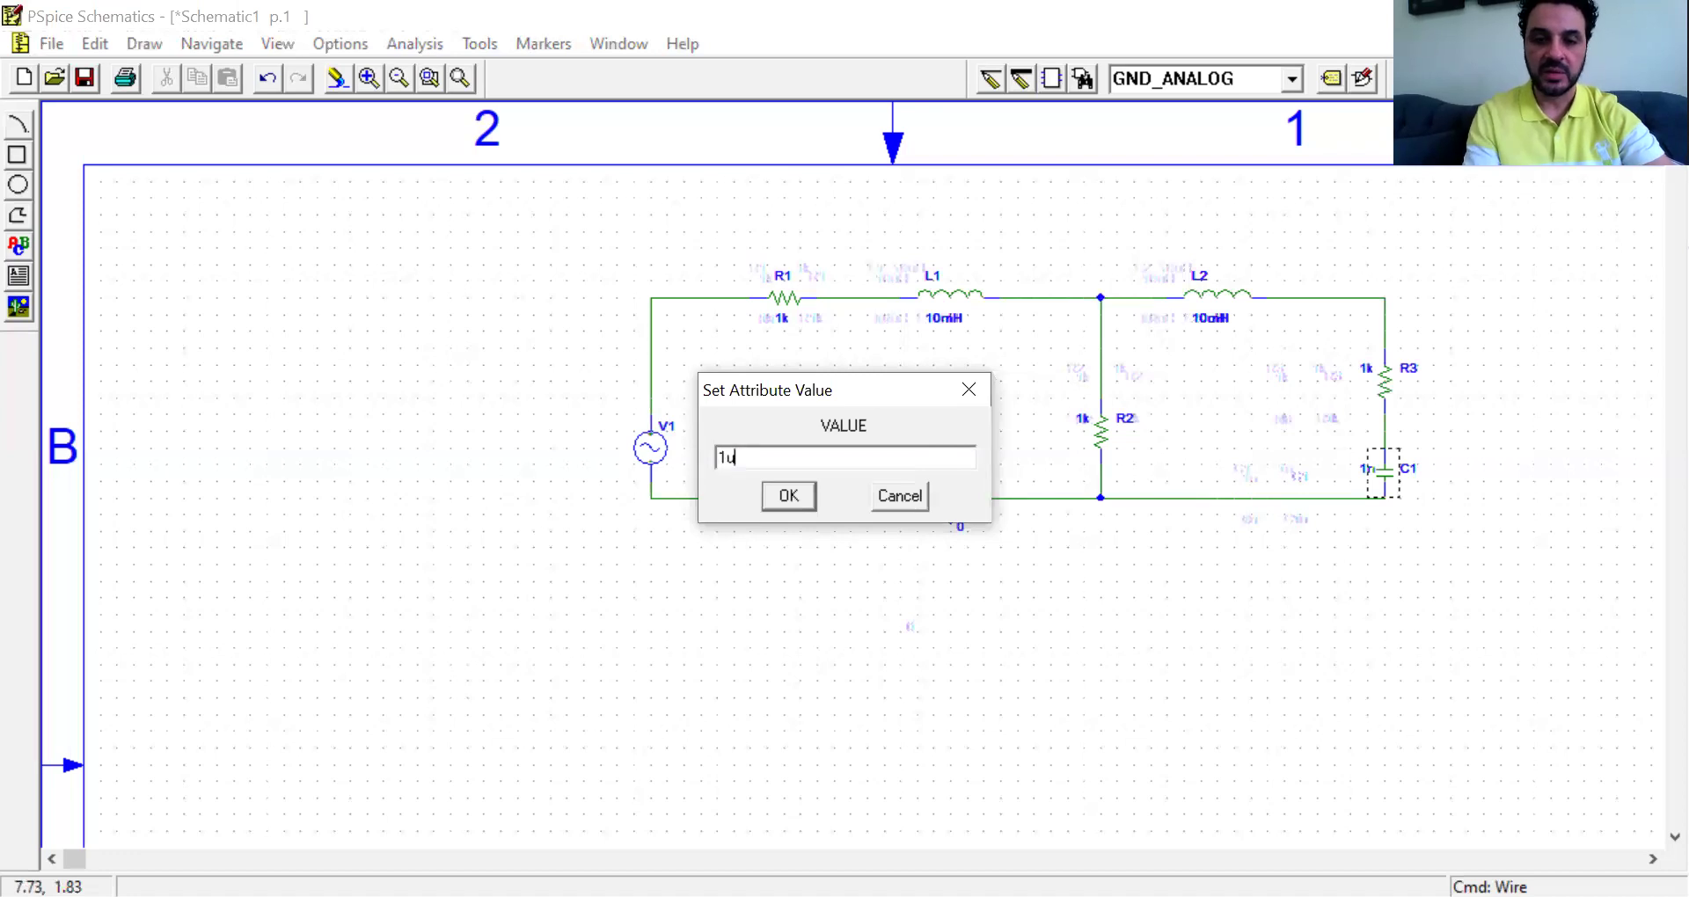
pyautogui.click(781, 498)
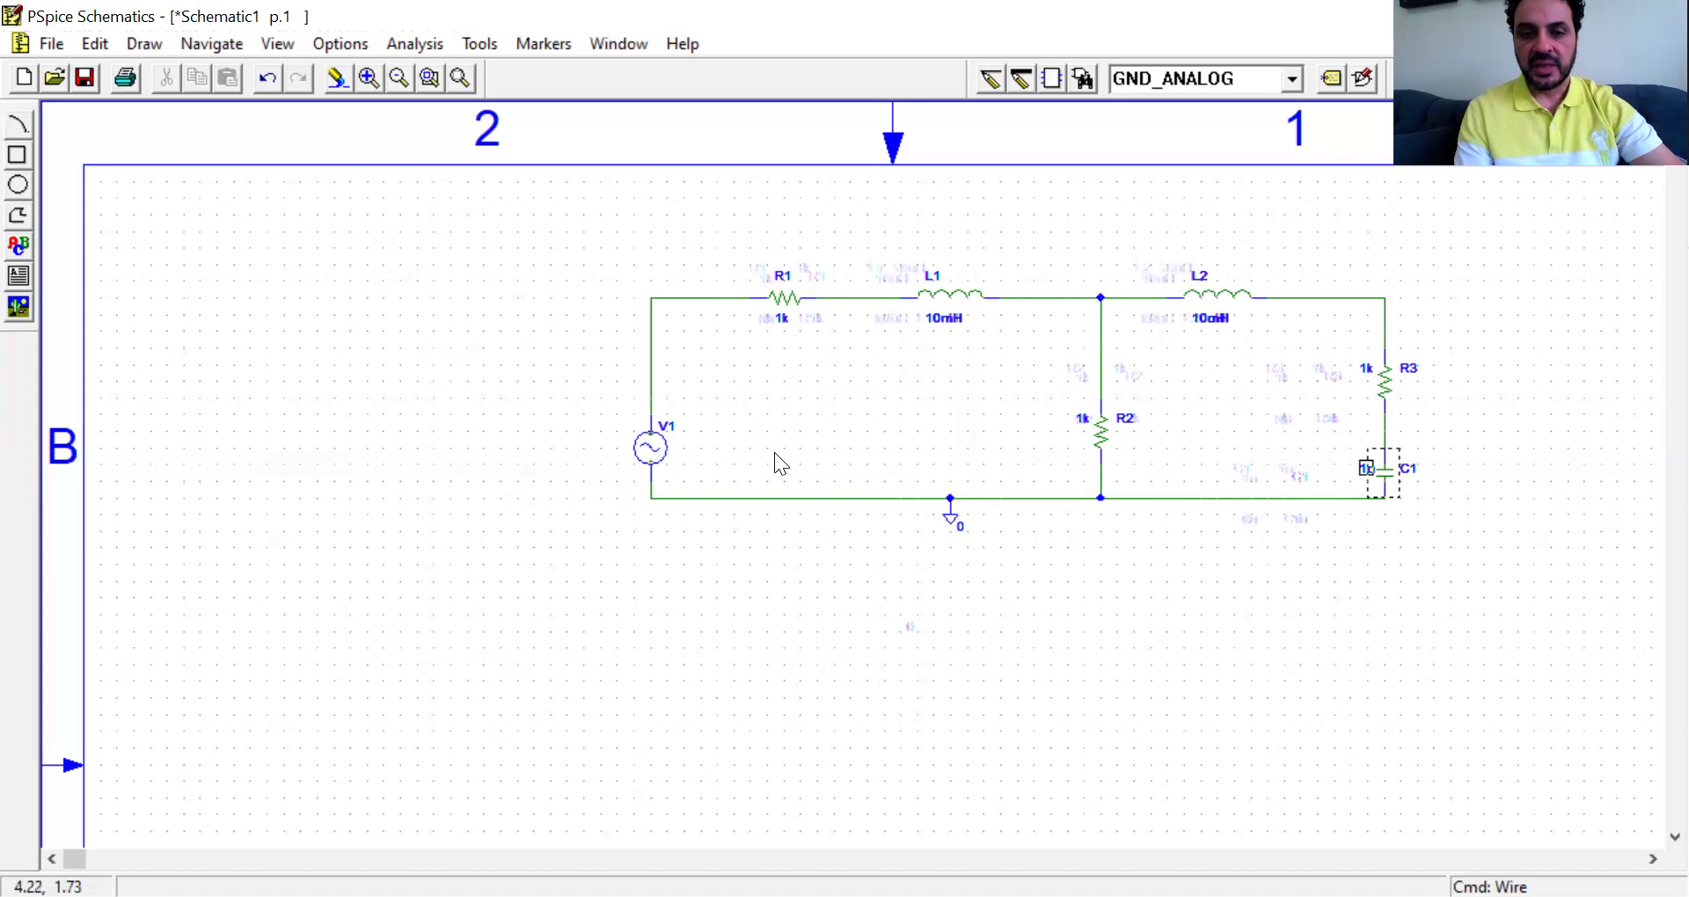
# - Open the attributes of voltage source V1 and save its offset voltage VOFF as 0
pyautogui.doubleClick(664, 448)
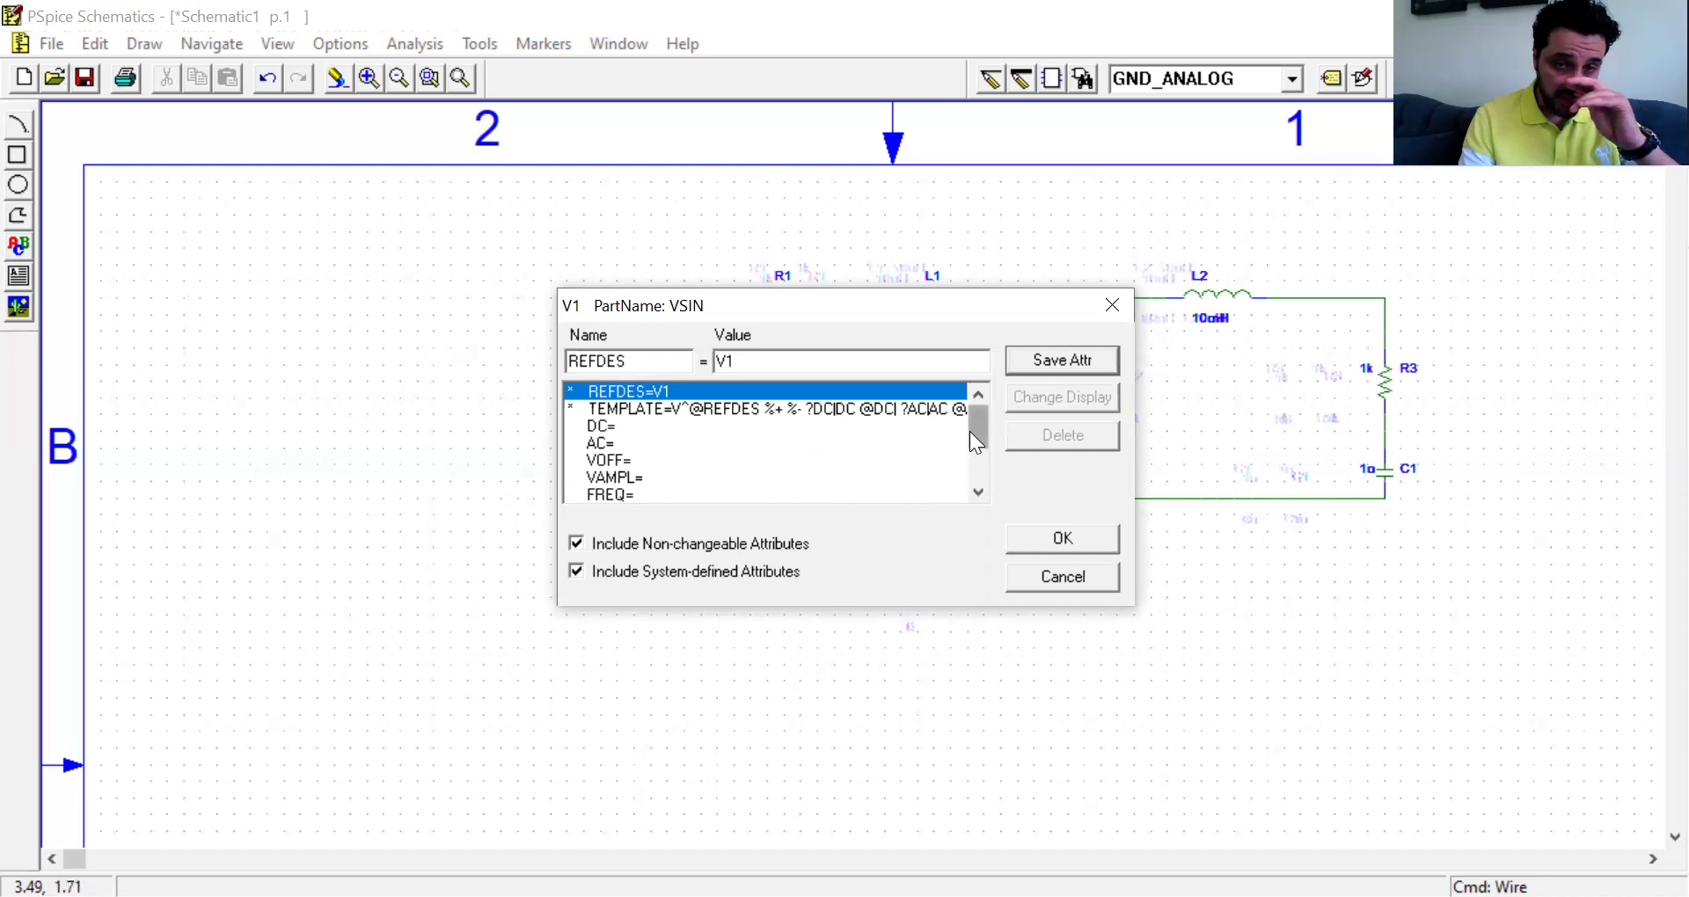
pyautogui.click(983, 494)
pyautogui.click(983, 495)
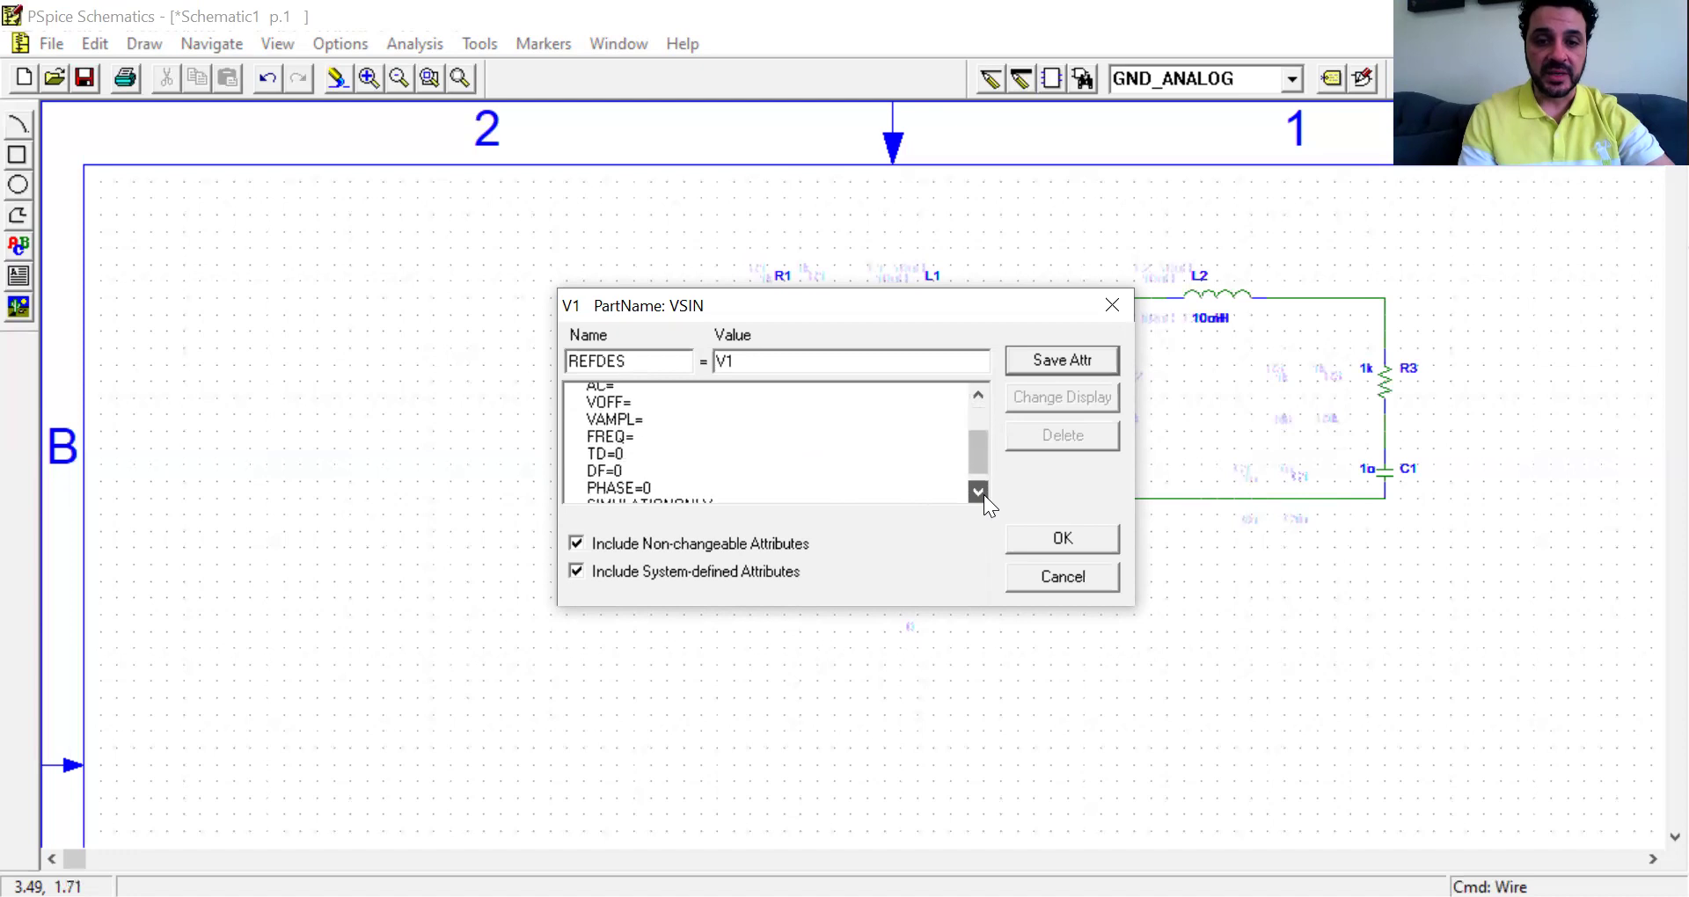
pyautogui.click(983, 495)
pyautogui.moveTo(973, 459); pyautogui.dragTo(972, 438)
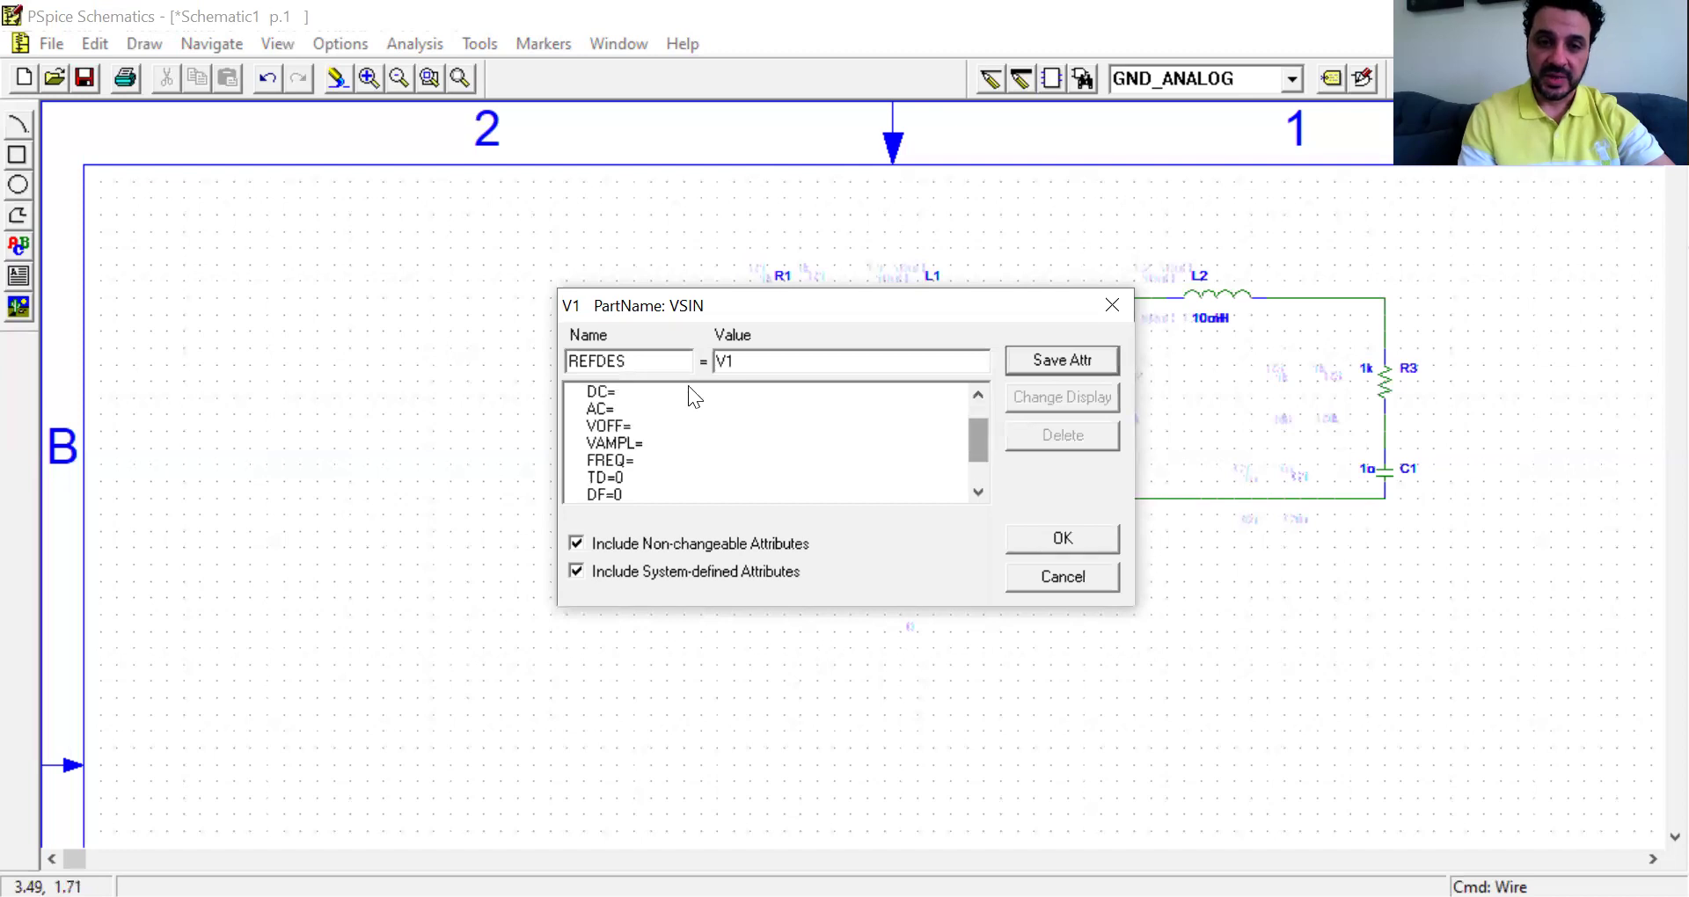
pyautogui.click(621, 428)
pyautogui.click(755, 361)
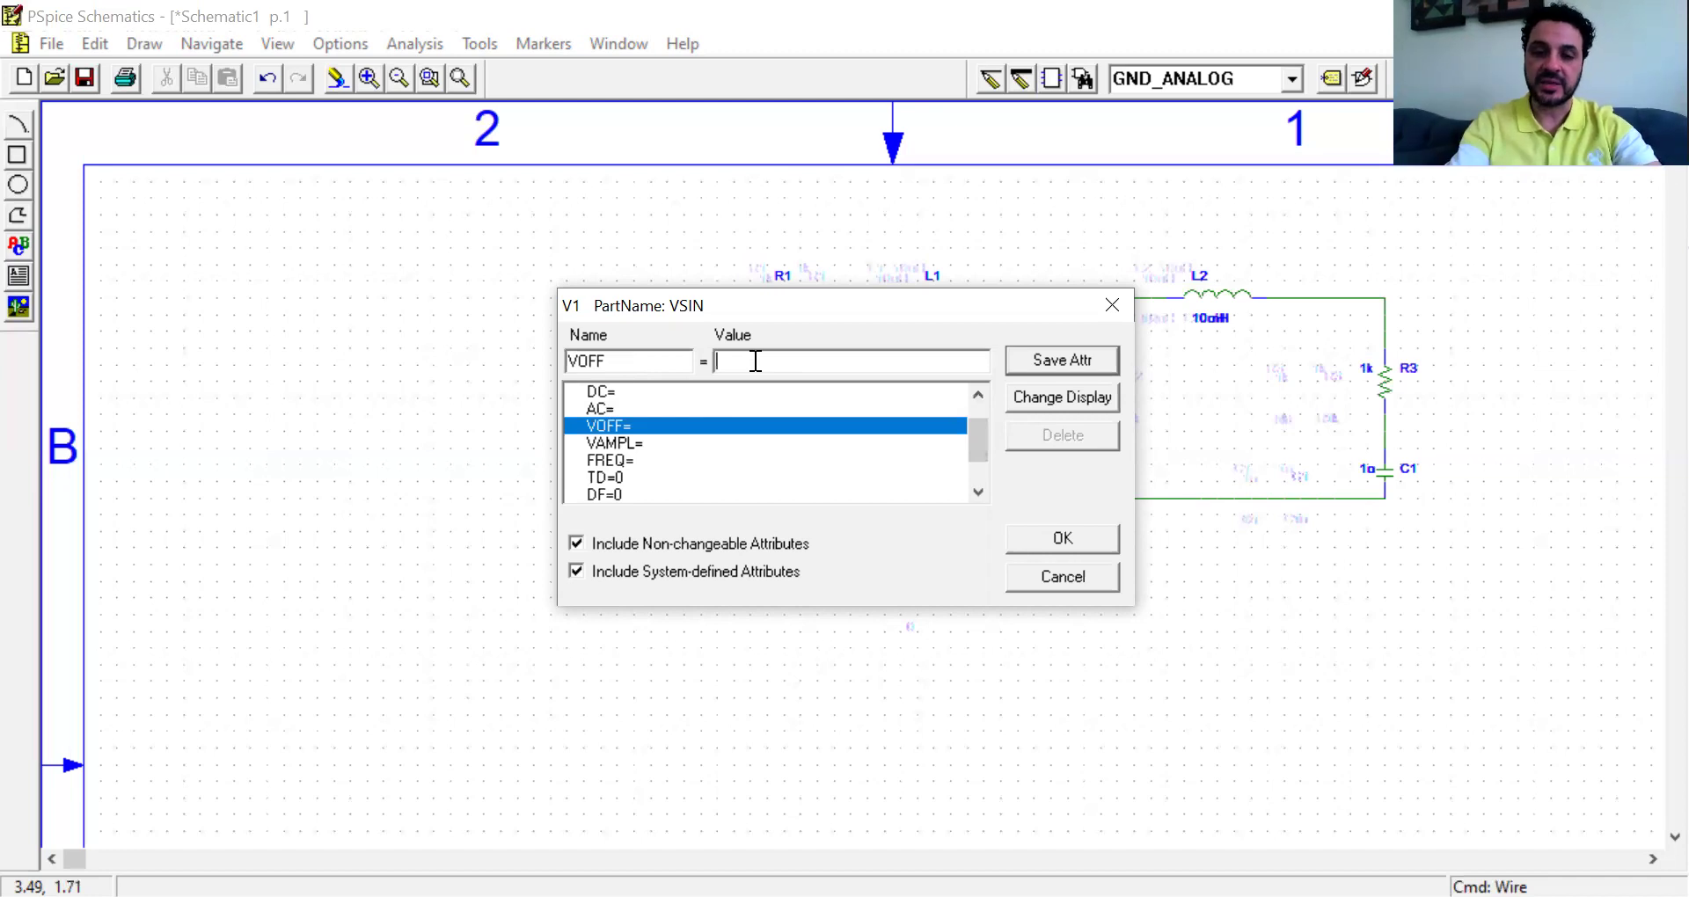
pyautogui.write('0')
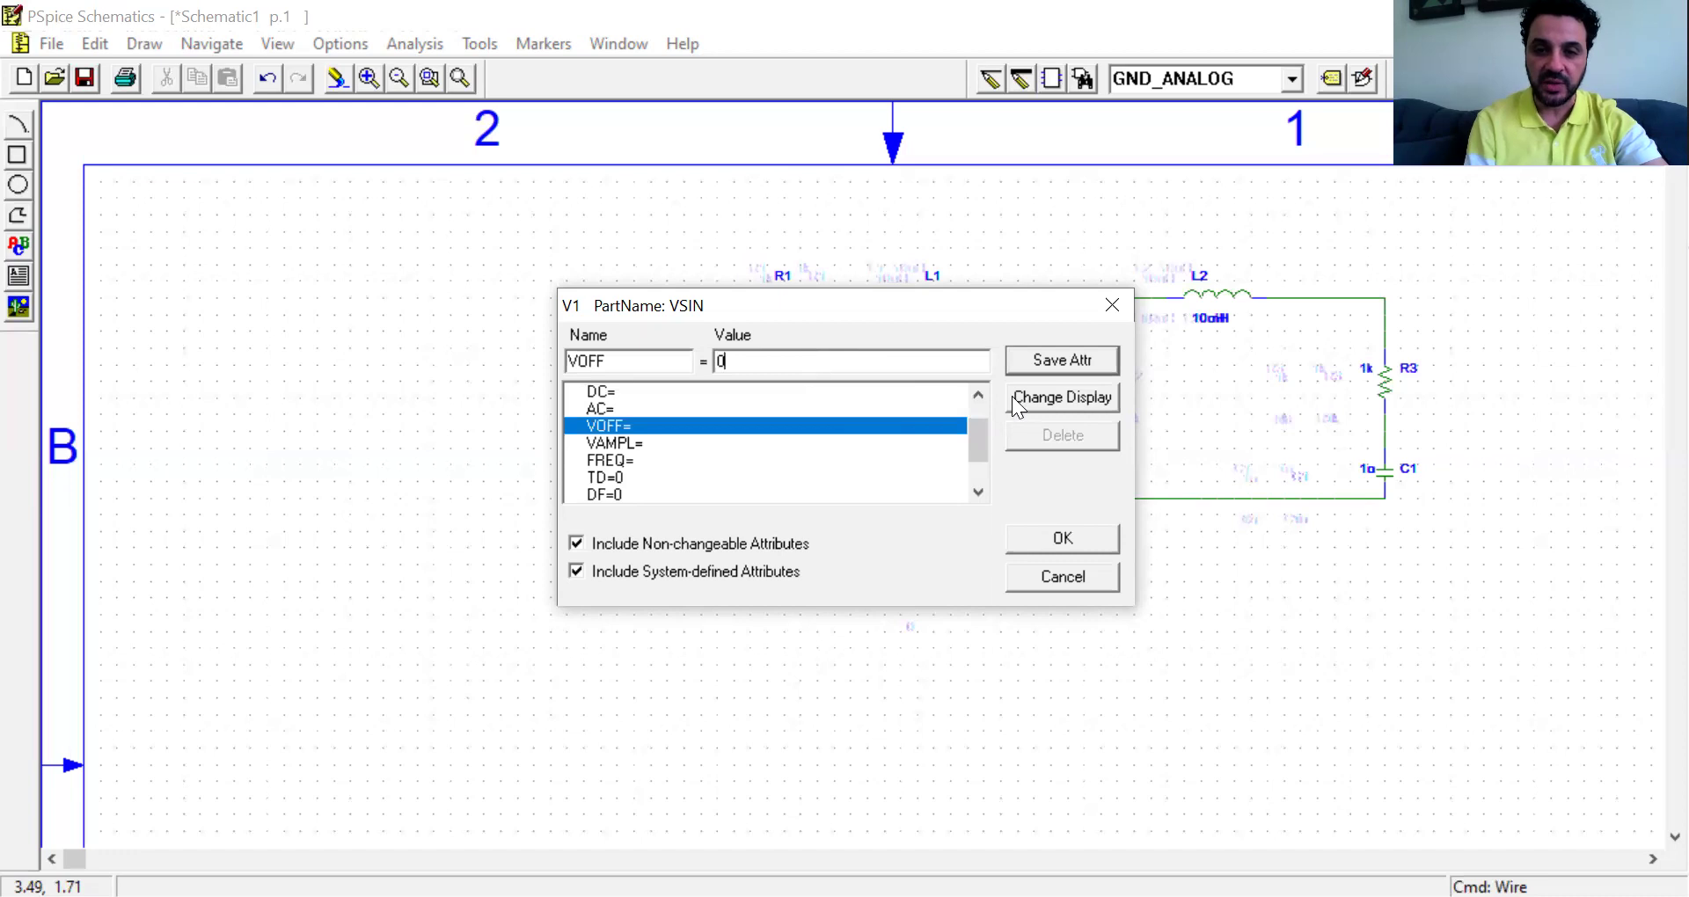
pyautogui.click(1053, 360)
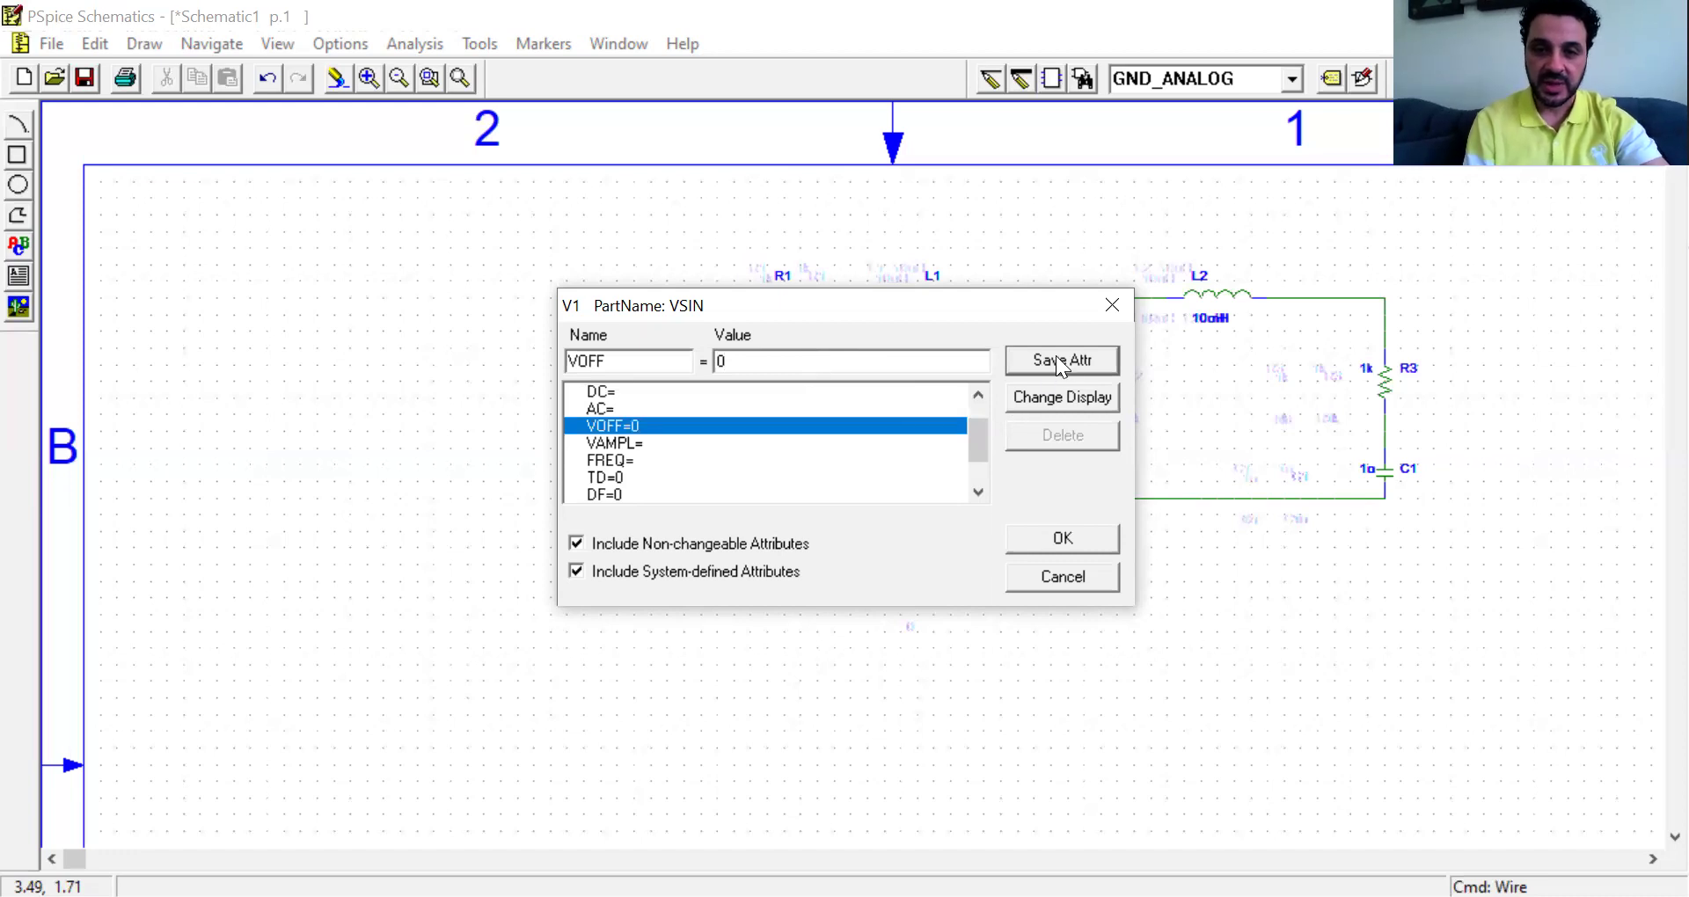
# - Set the amplitude VAMPL of voltage source V1 to 5 and its frequency FREQ to 1k
pyautogui.click(626, 444)
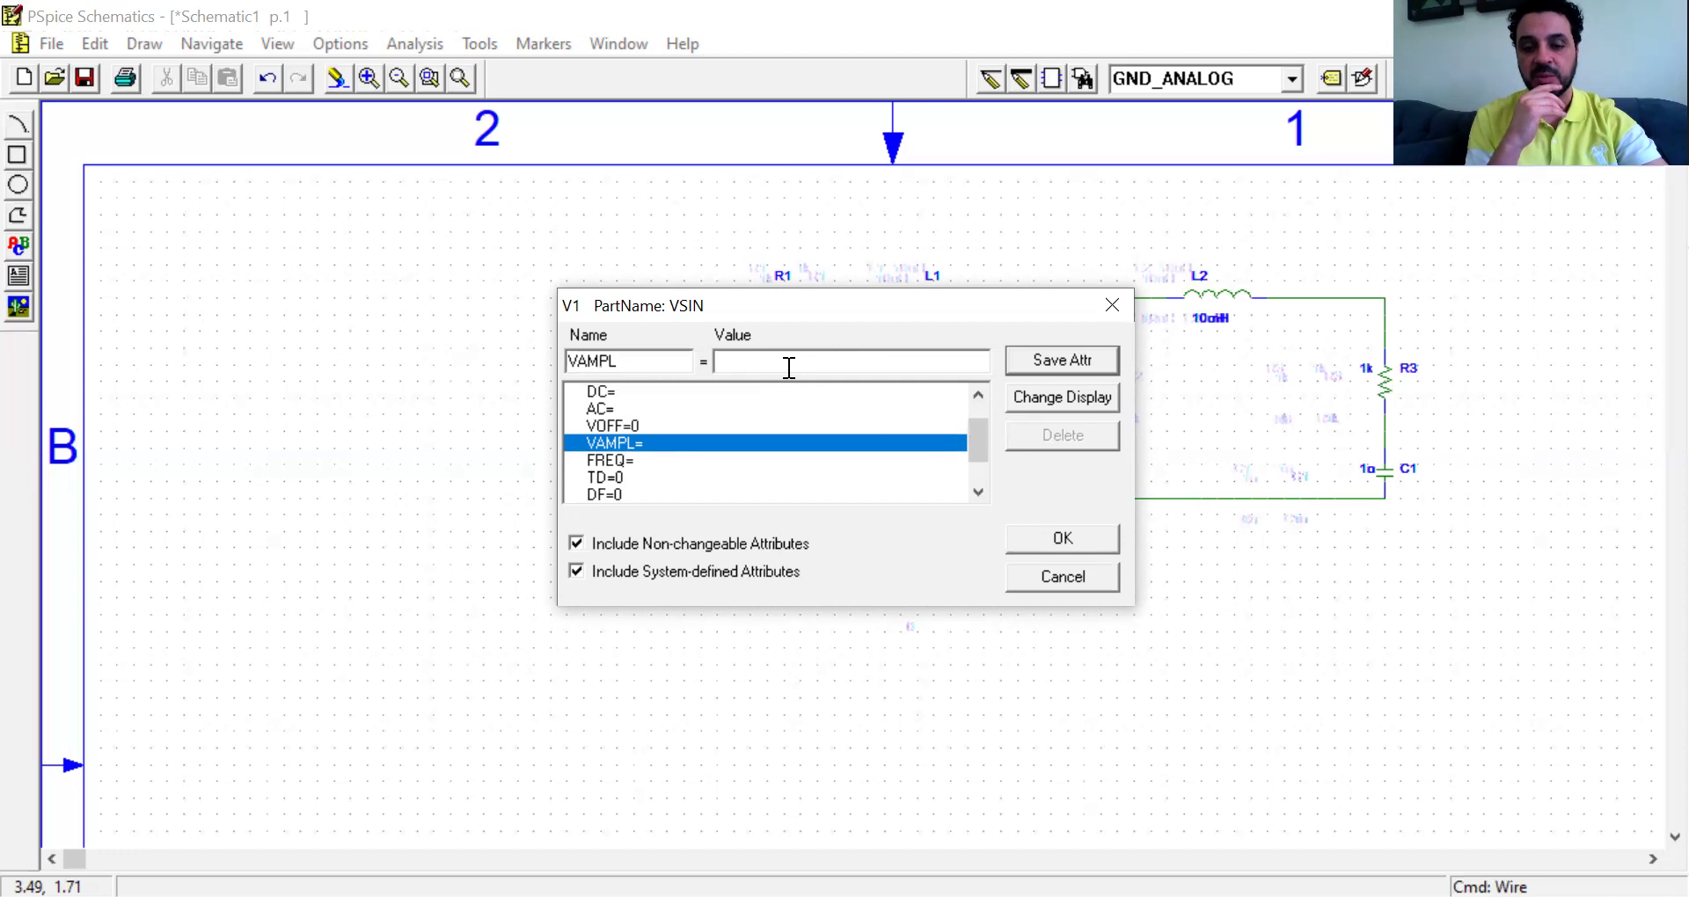
pyautogui.write('5')
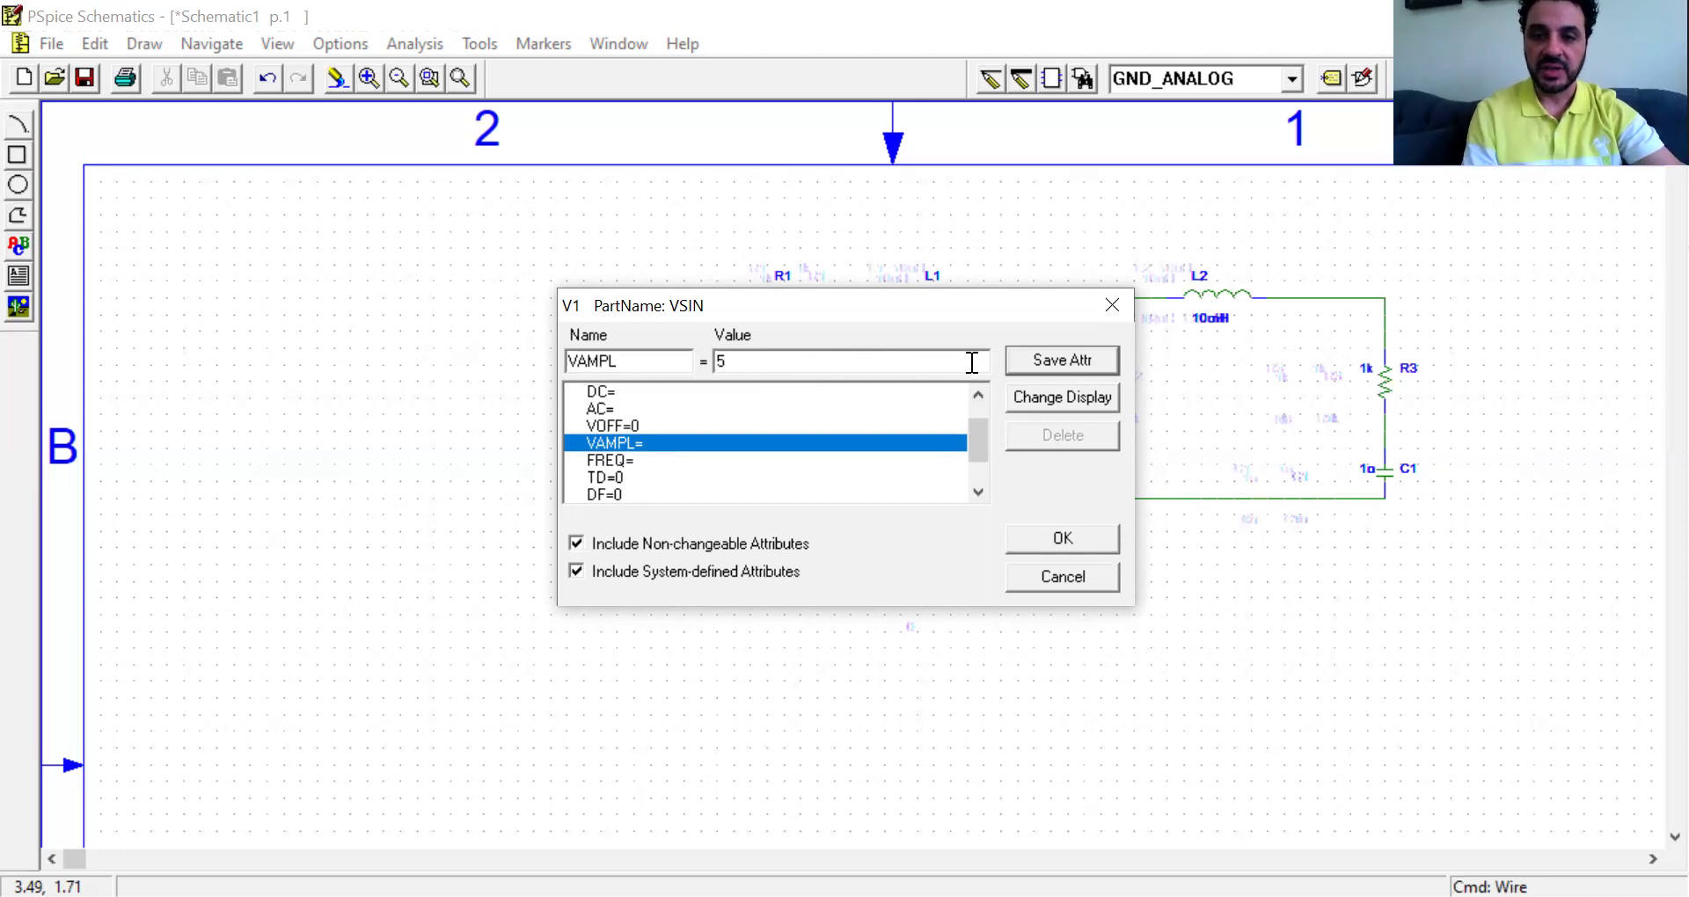
pyautogui.click(1043, 362)
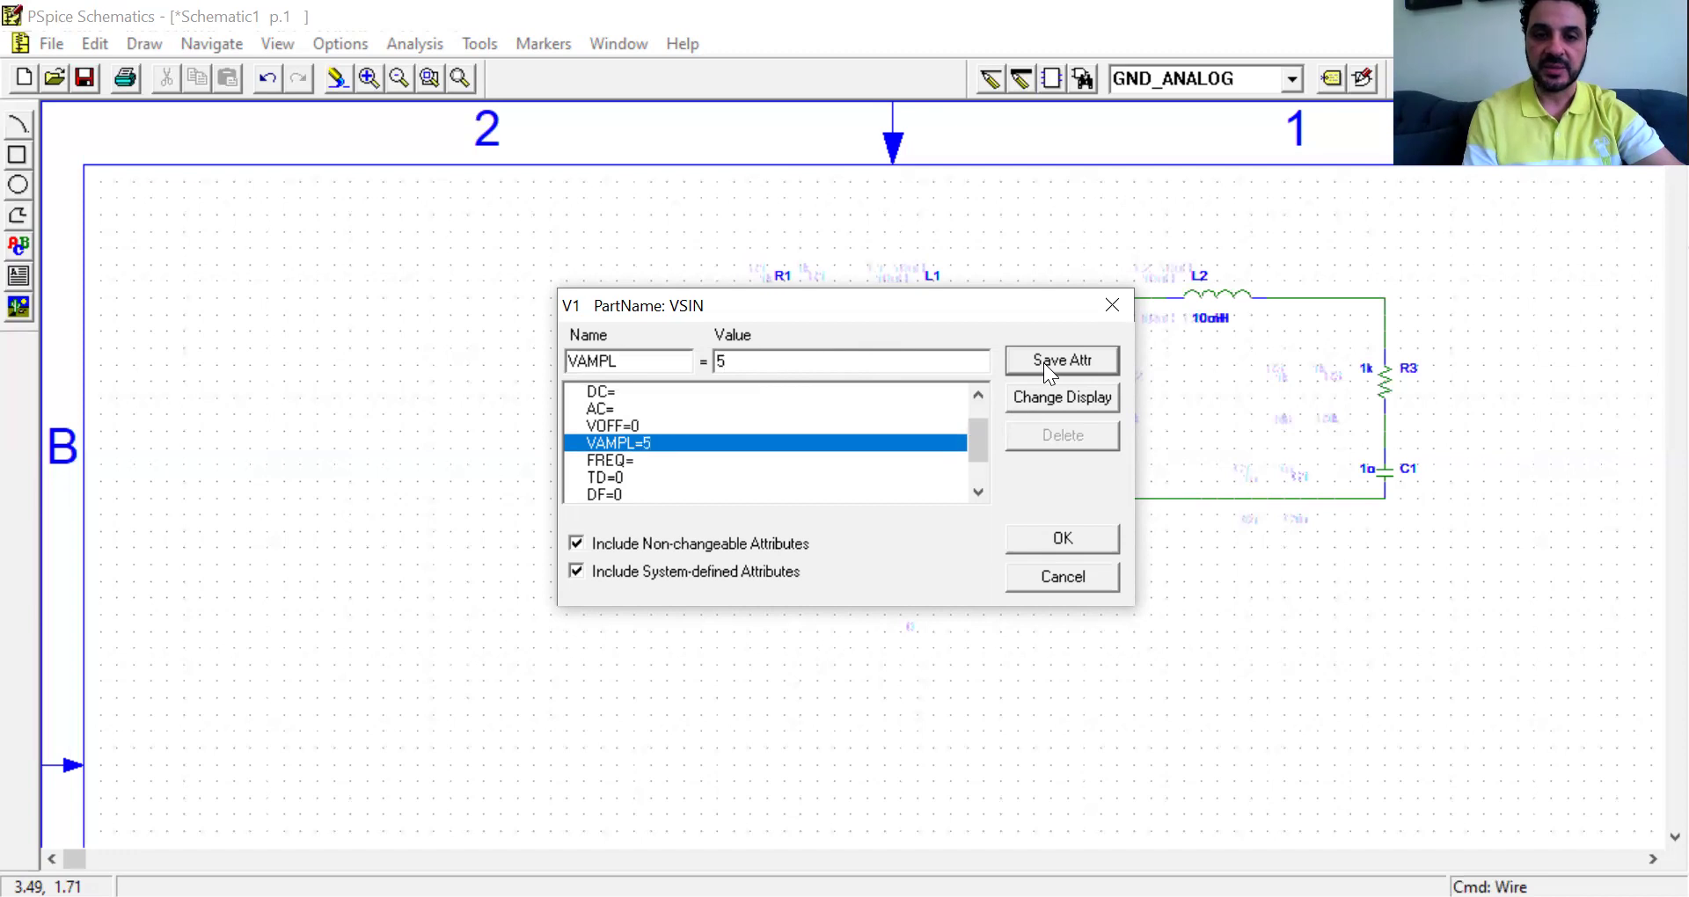
pyautogui.click(635, 459)
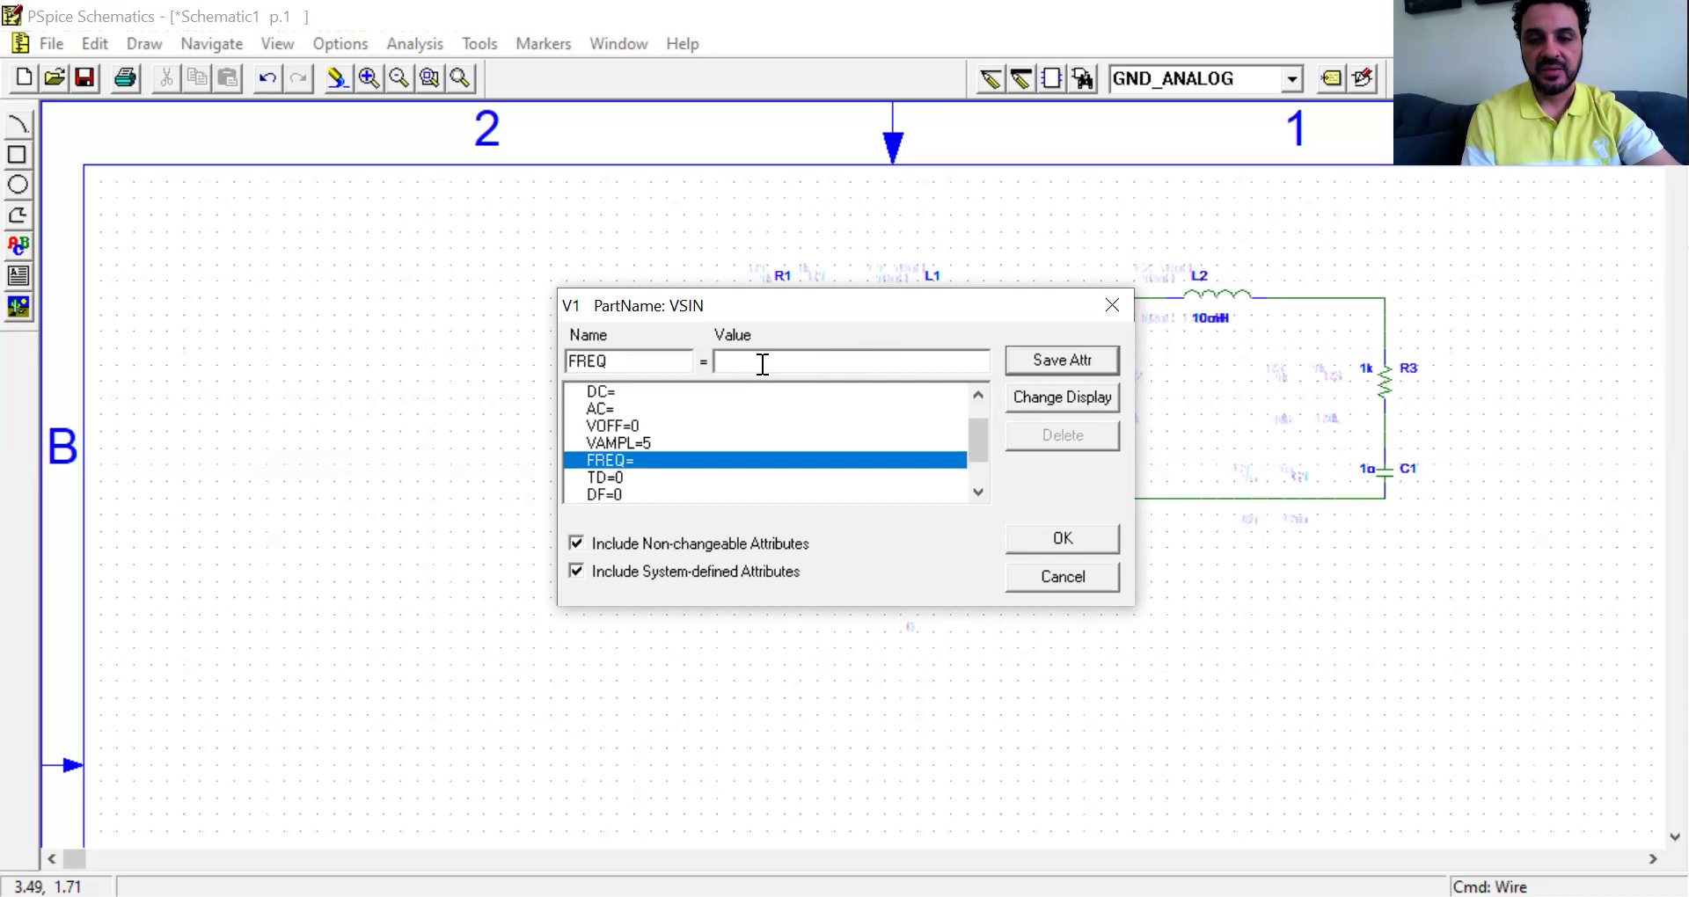
pyautogui.write('1k')
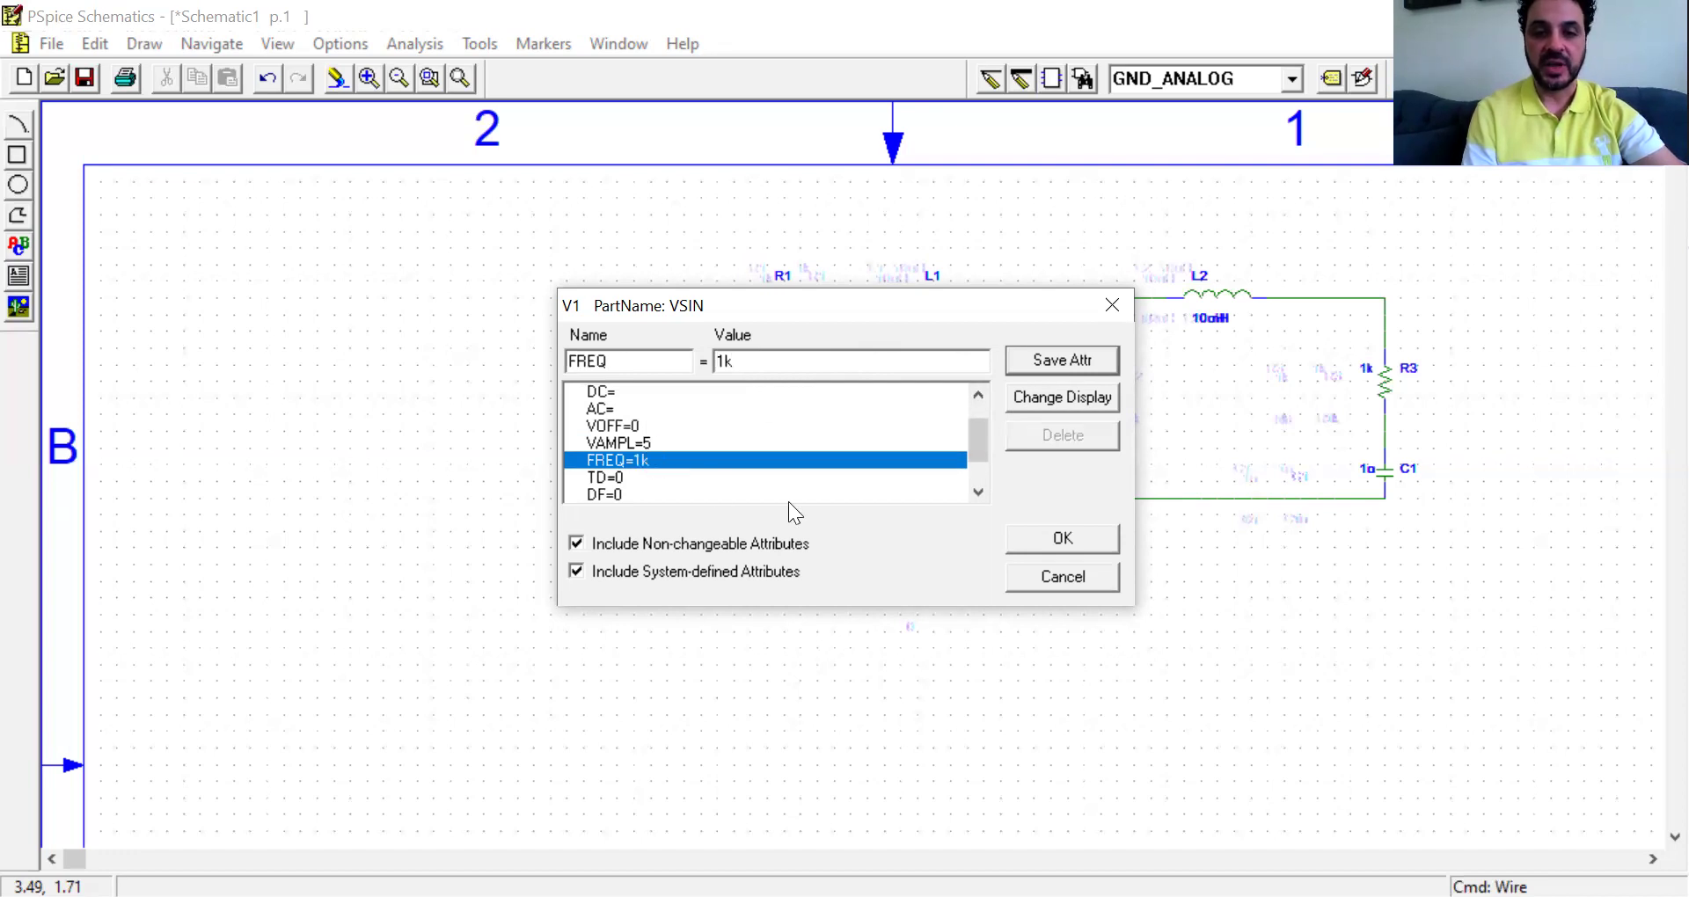
# - Review the remaining attributes of voltage source V1 and accept its attribute settings
pyautogui.click(980, 492)
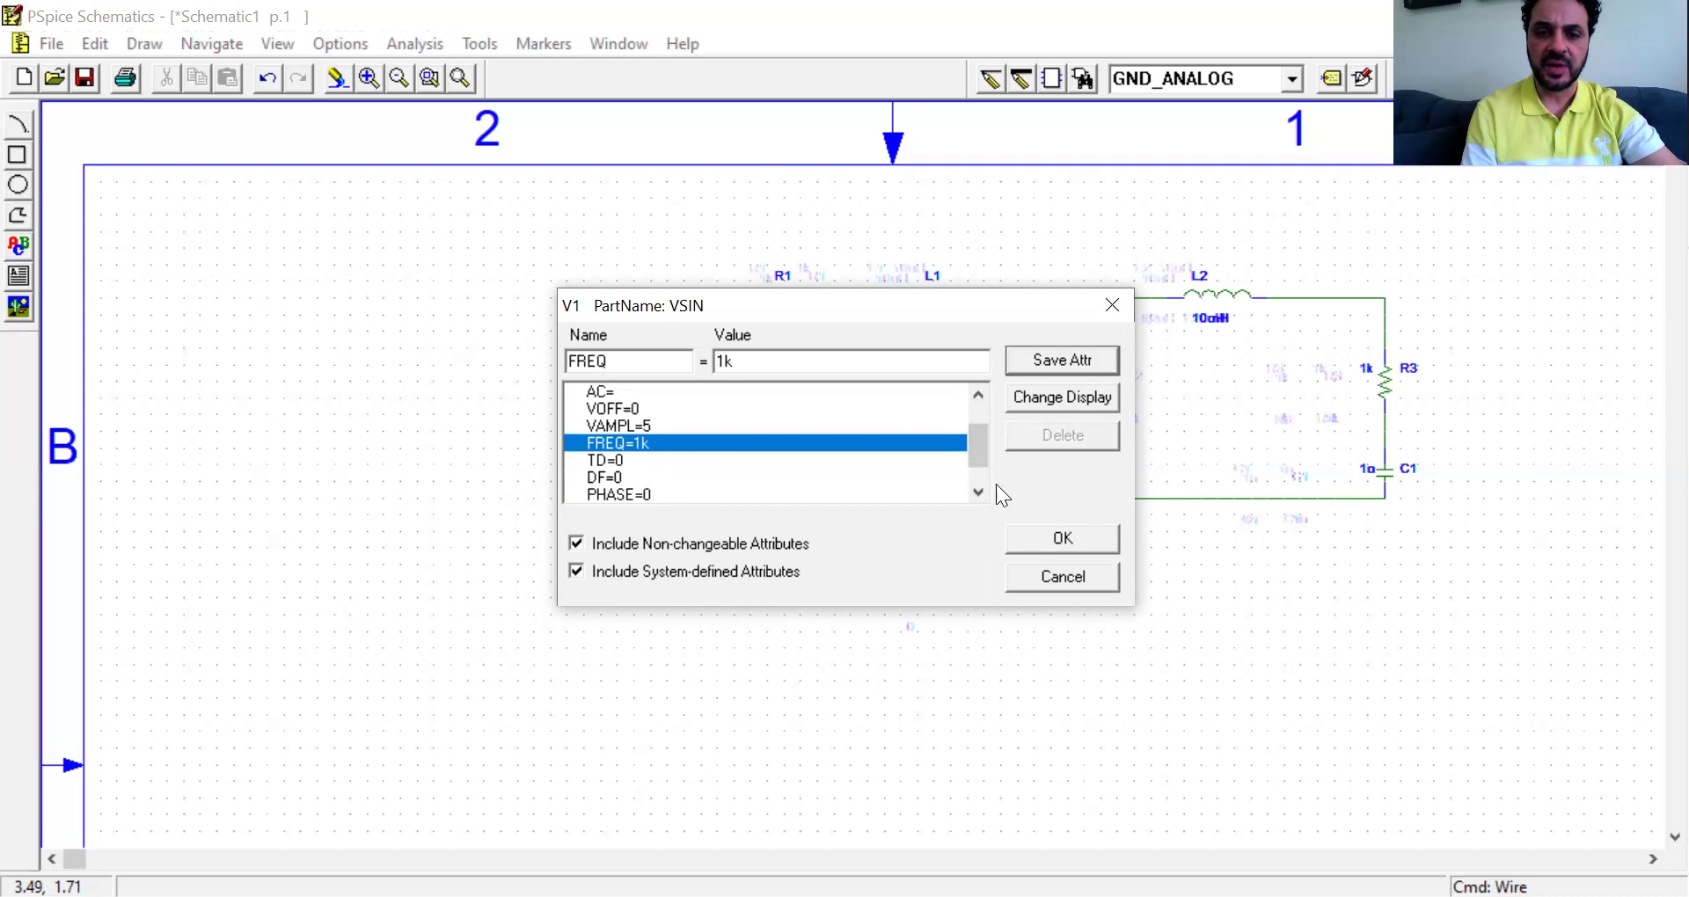
pyautogui.moveTo(971, 442); pyautogui.dragTo(974, 463)
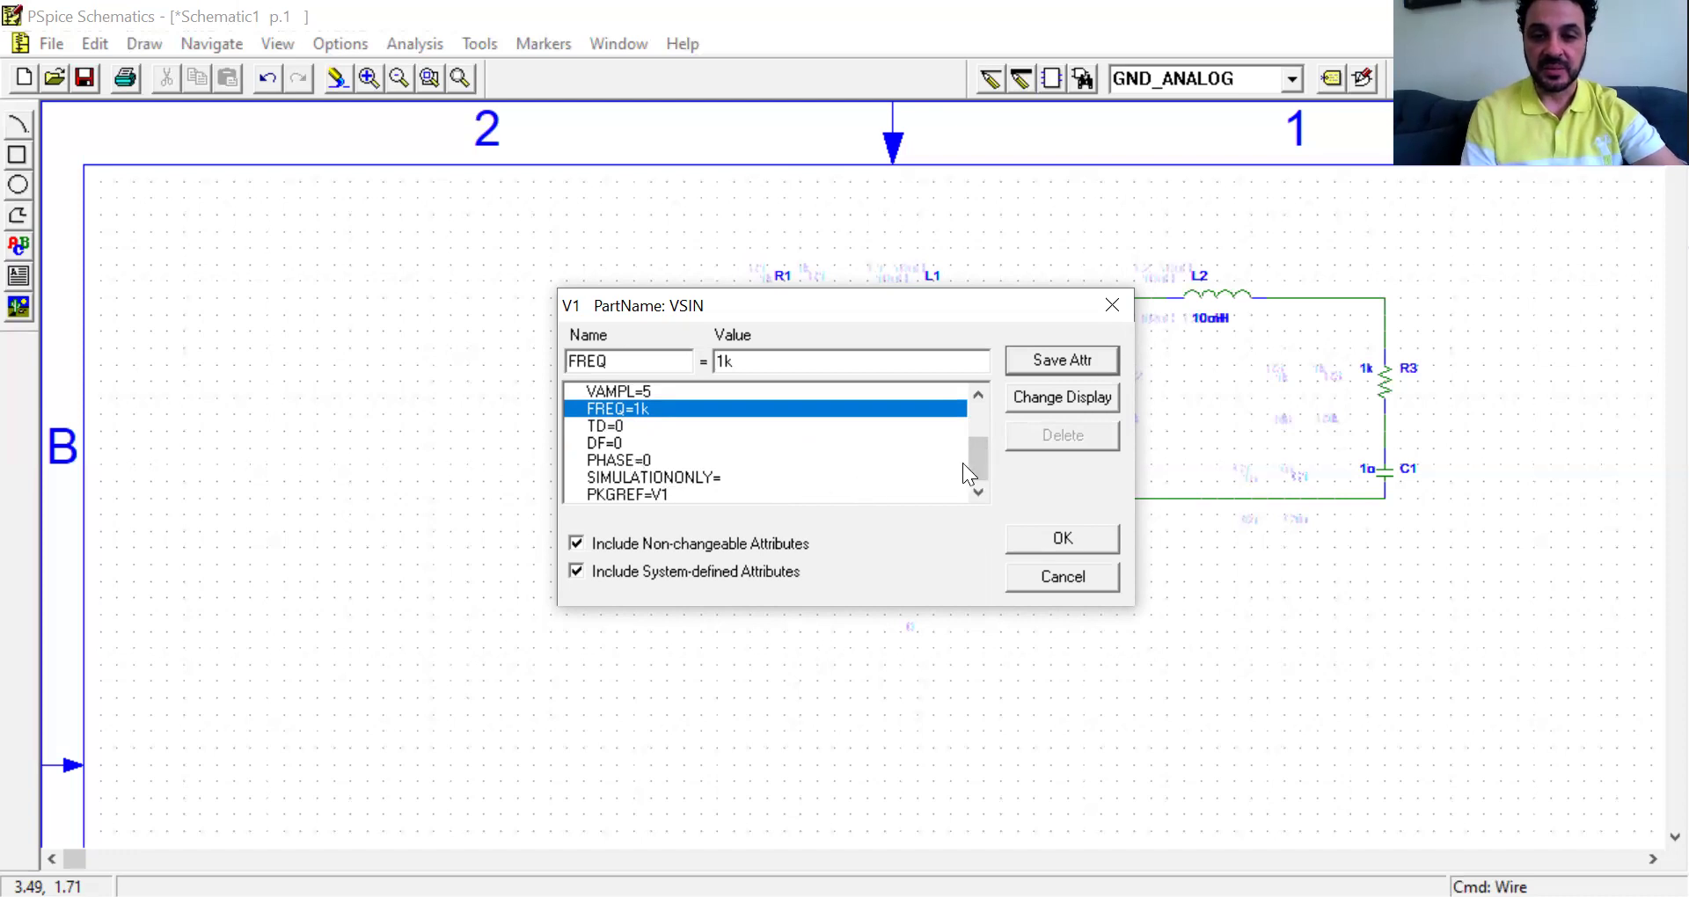
pyautogui.moveTo(974, 464); pyautogui.dragTo(630, 425)
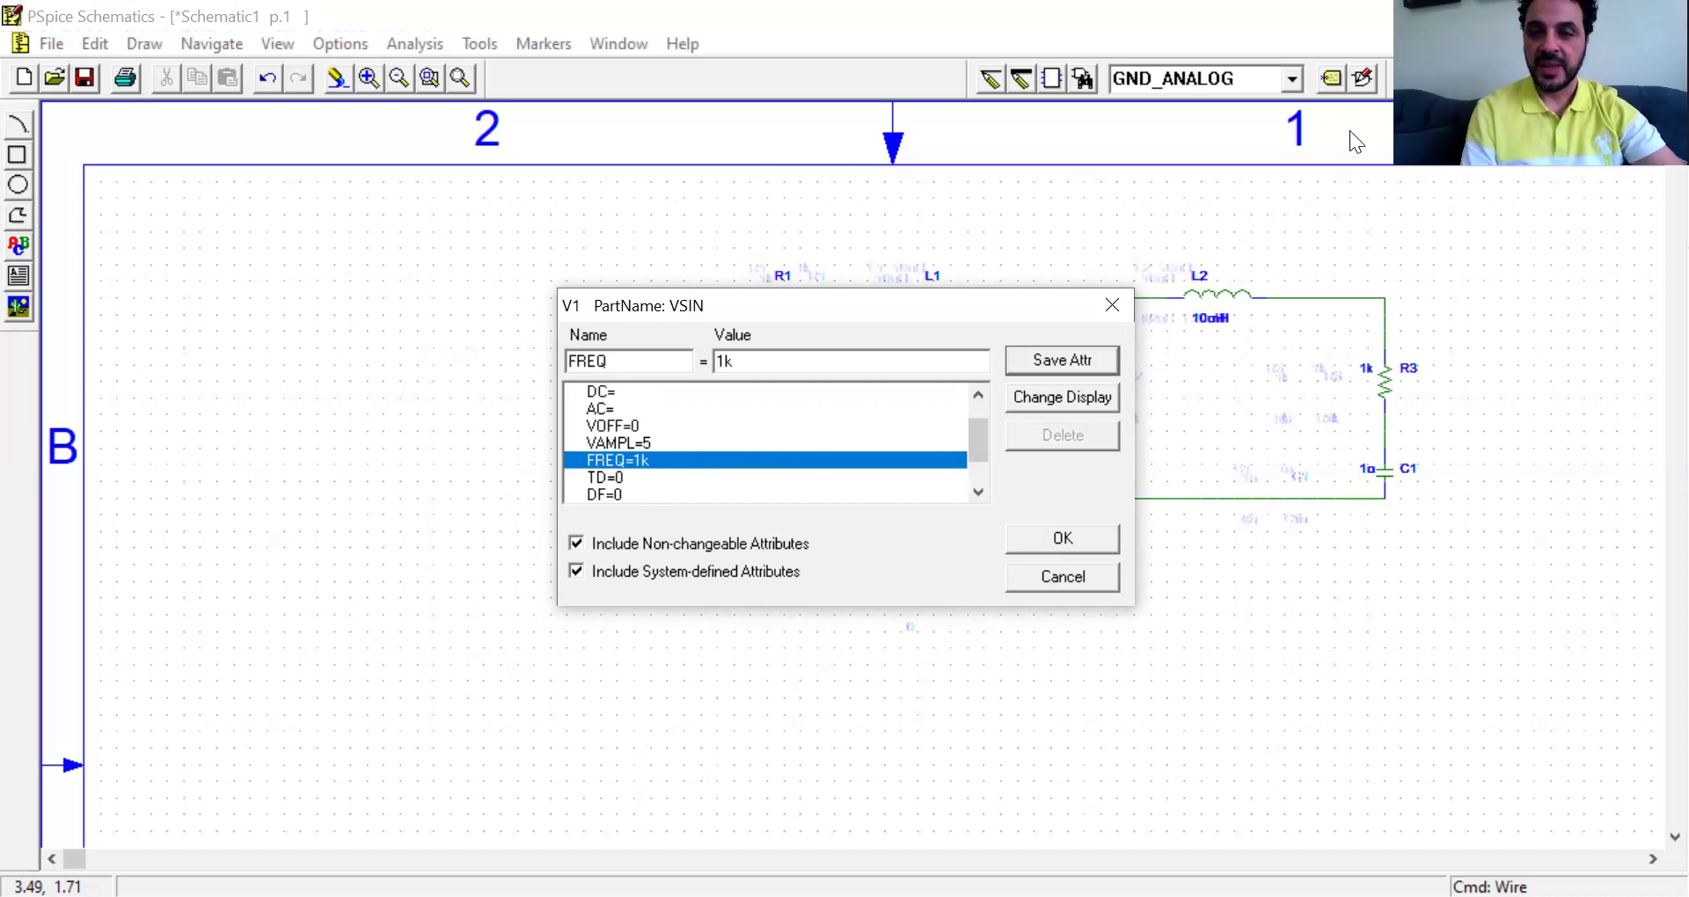
pyautogui.click(1043, 537)
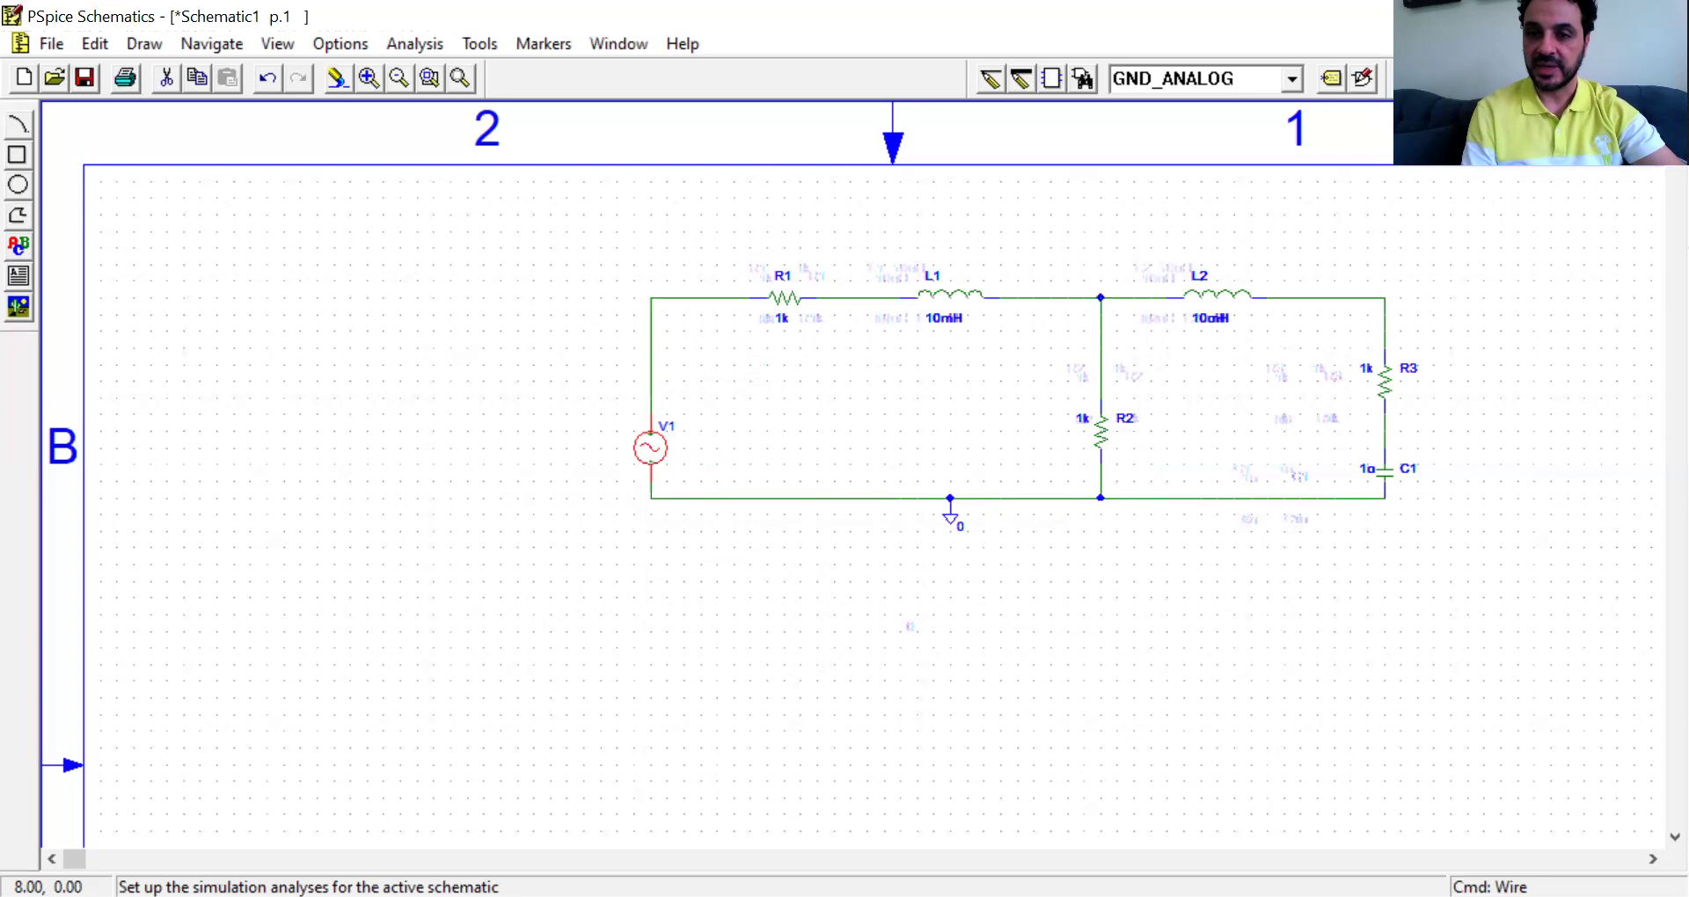
# - Open the transient analysis settings and set the Step Ceiling to 10ns
pyautogui.click(1362, 78)
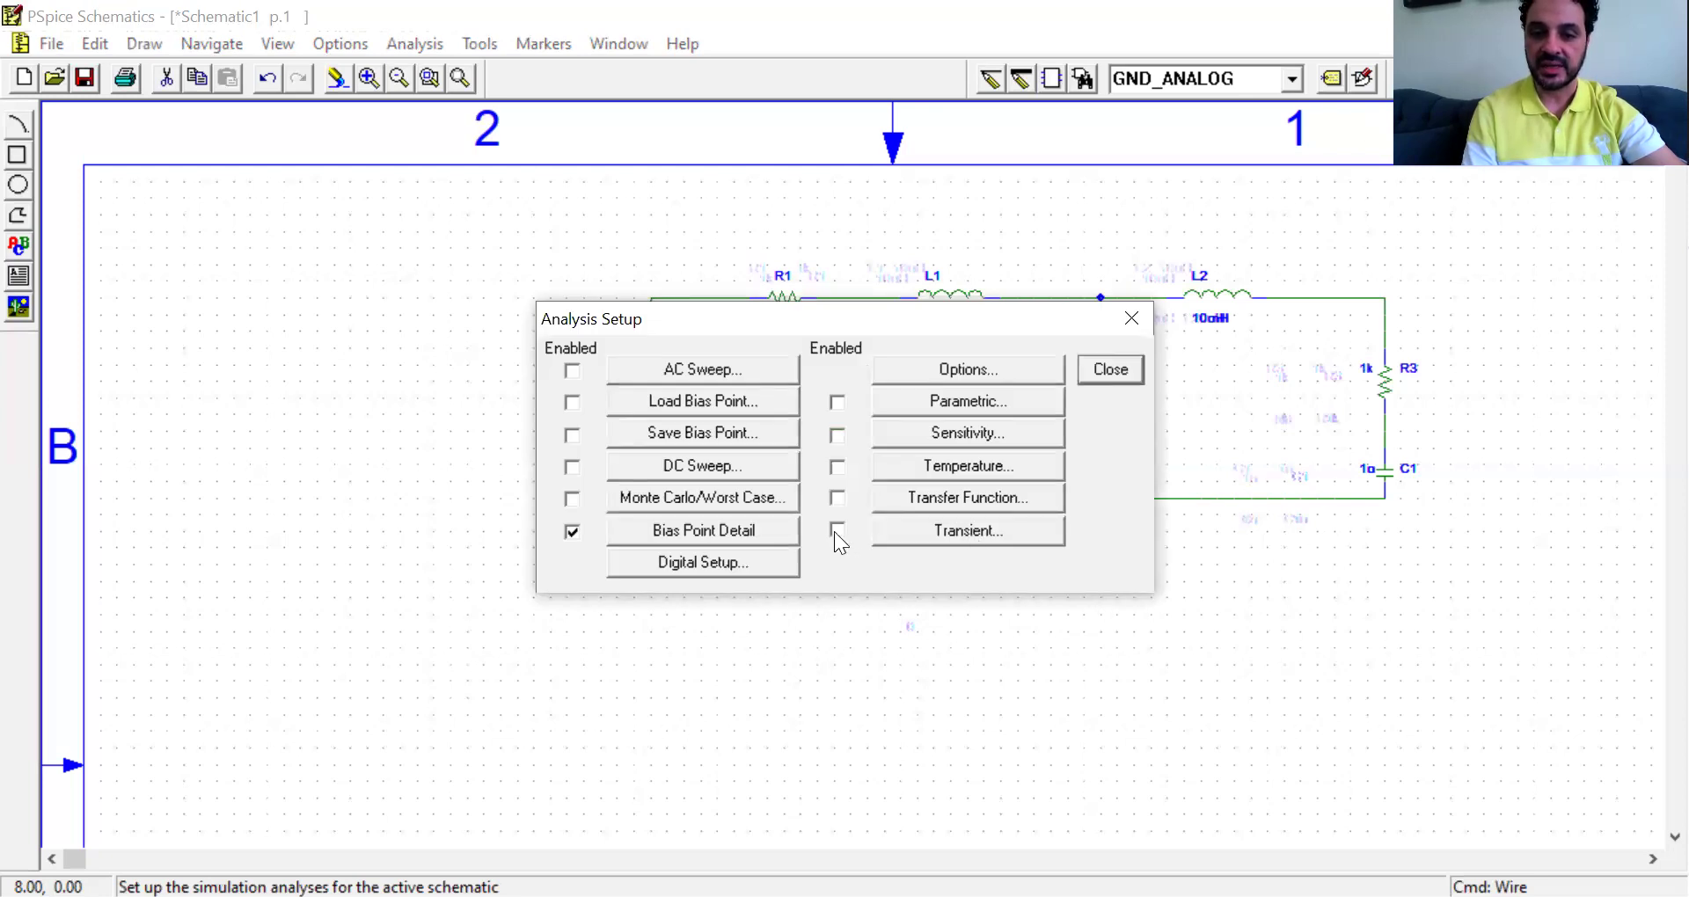
pyautogui.click(936, 531)
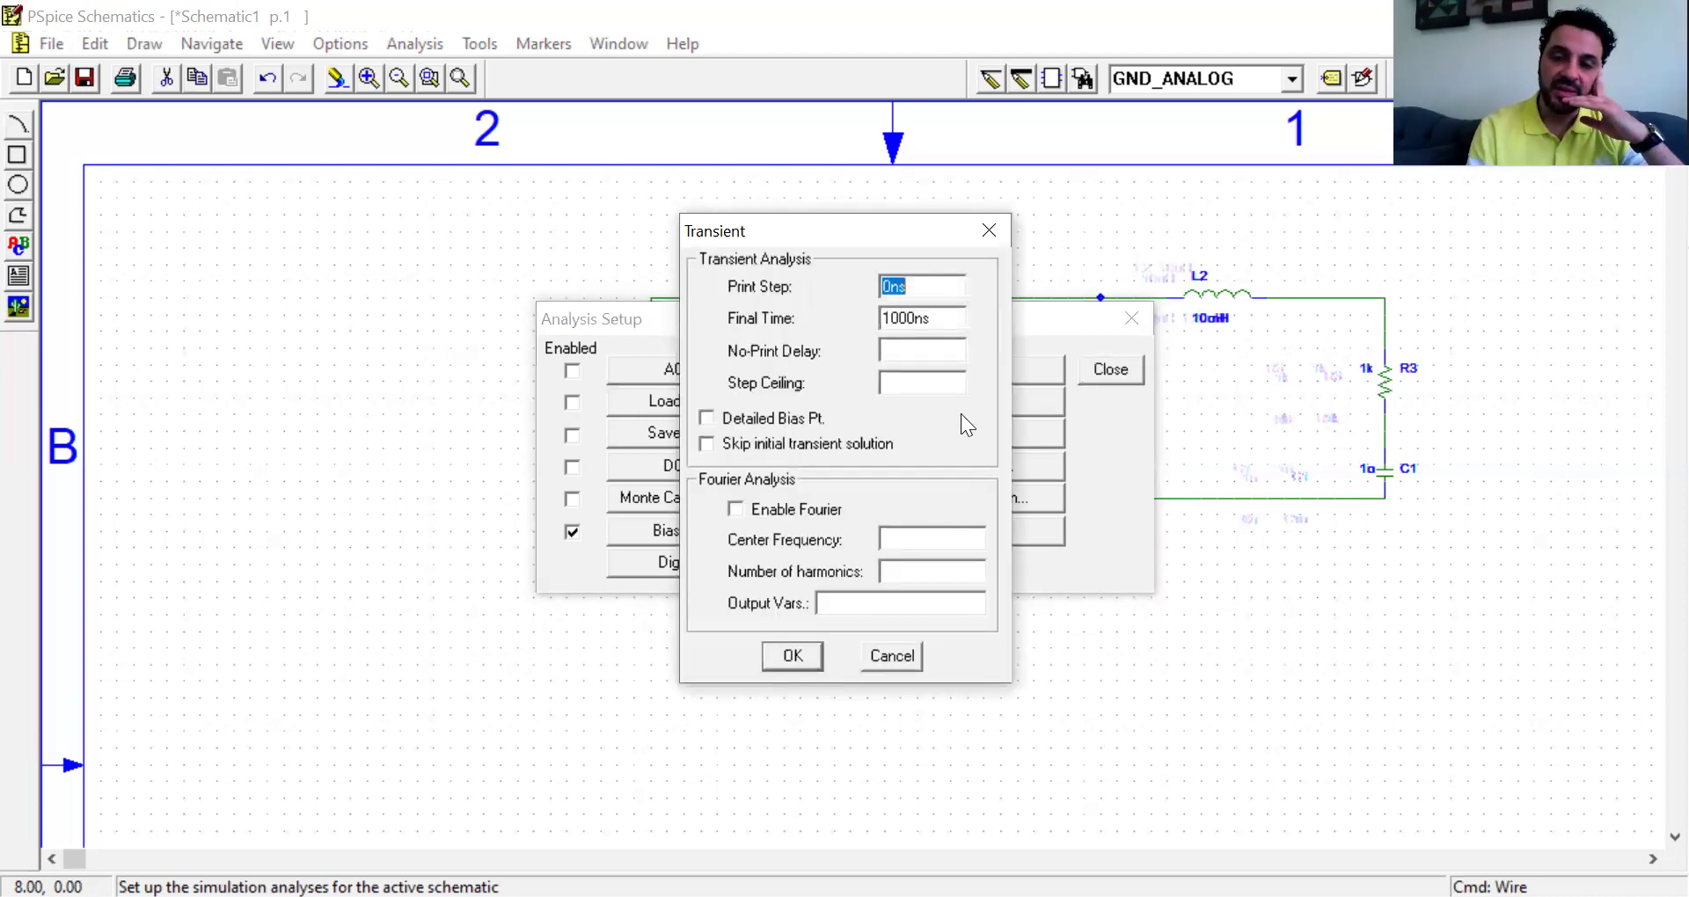
pyautogui.click(916, 292)
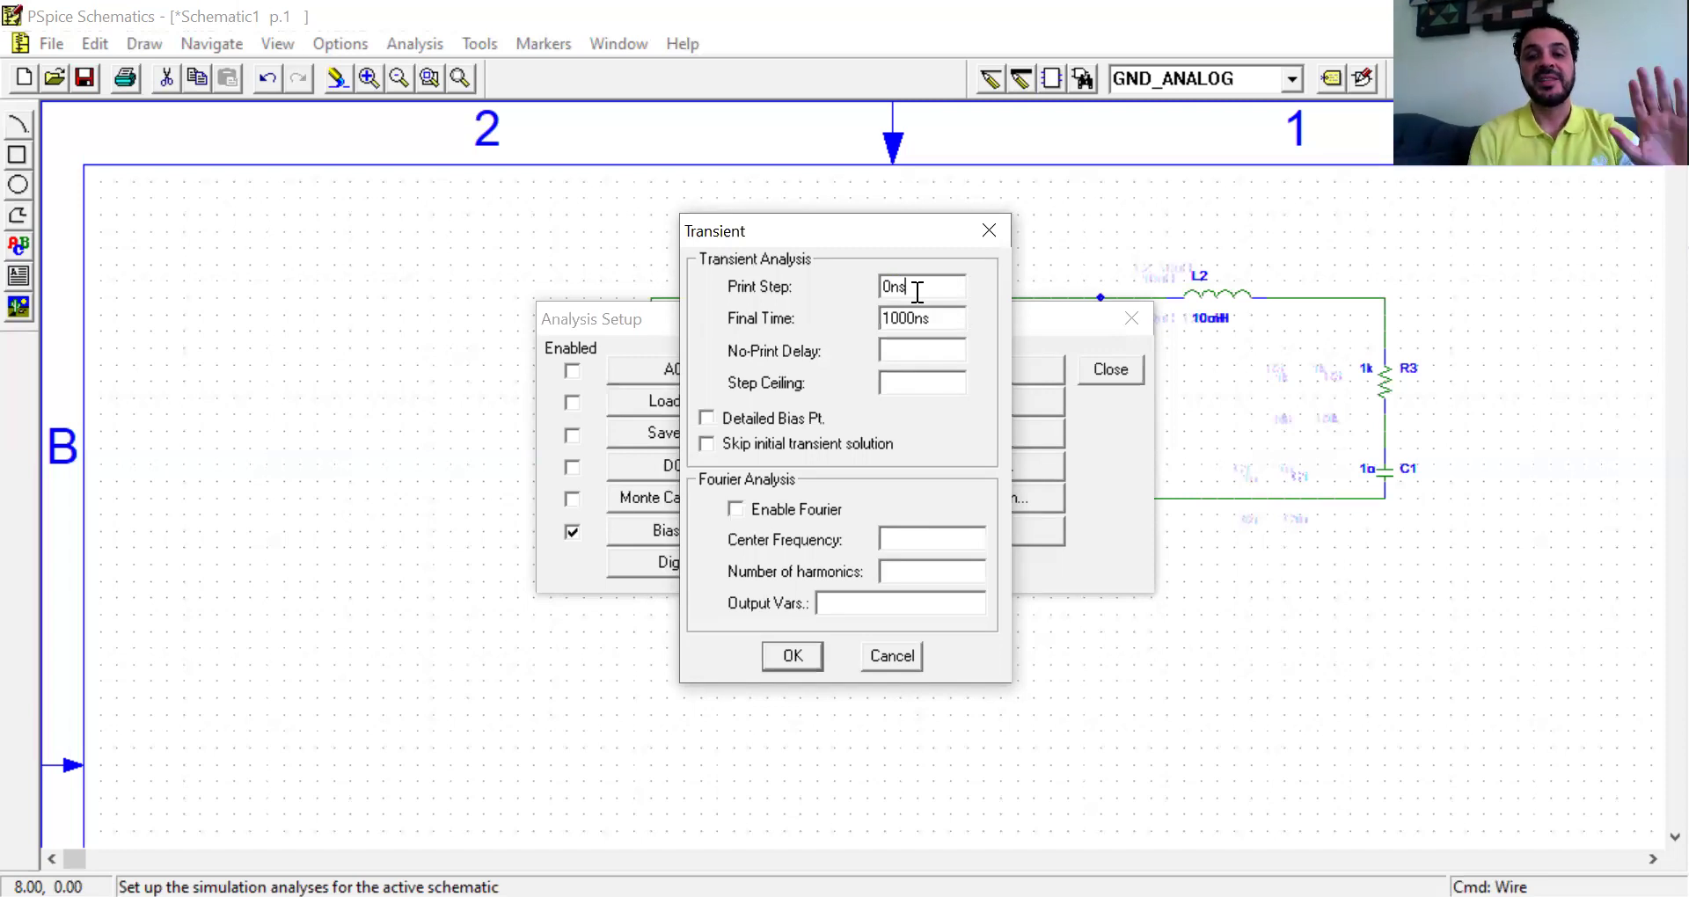
pyautogui.click(906, 380)
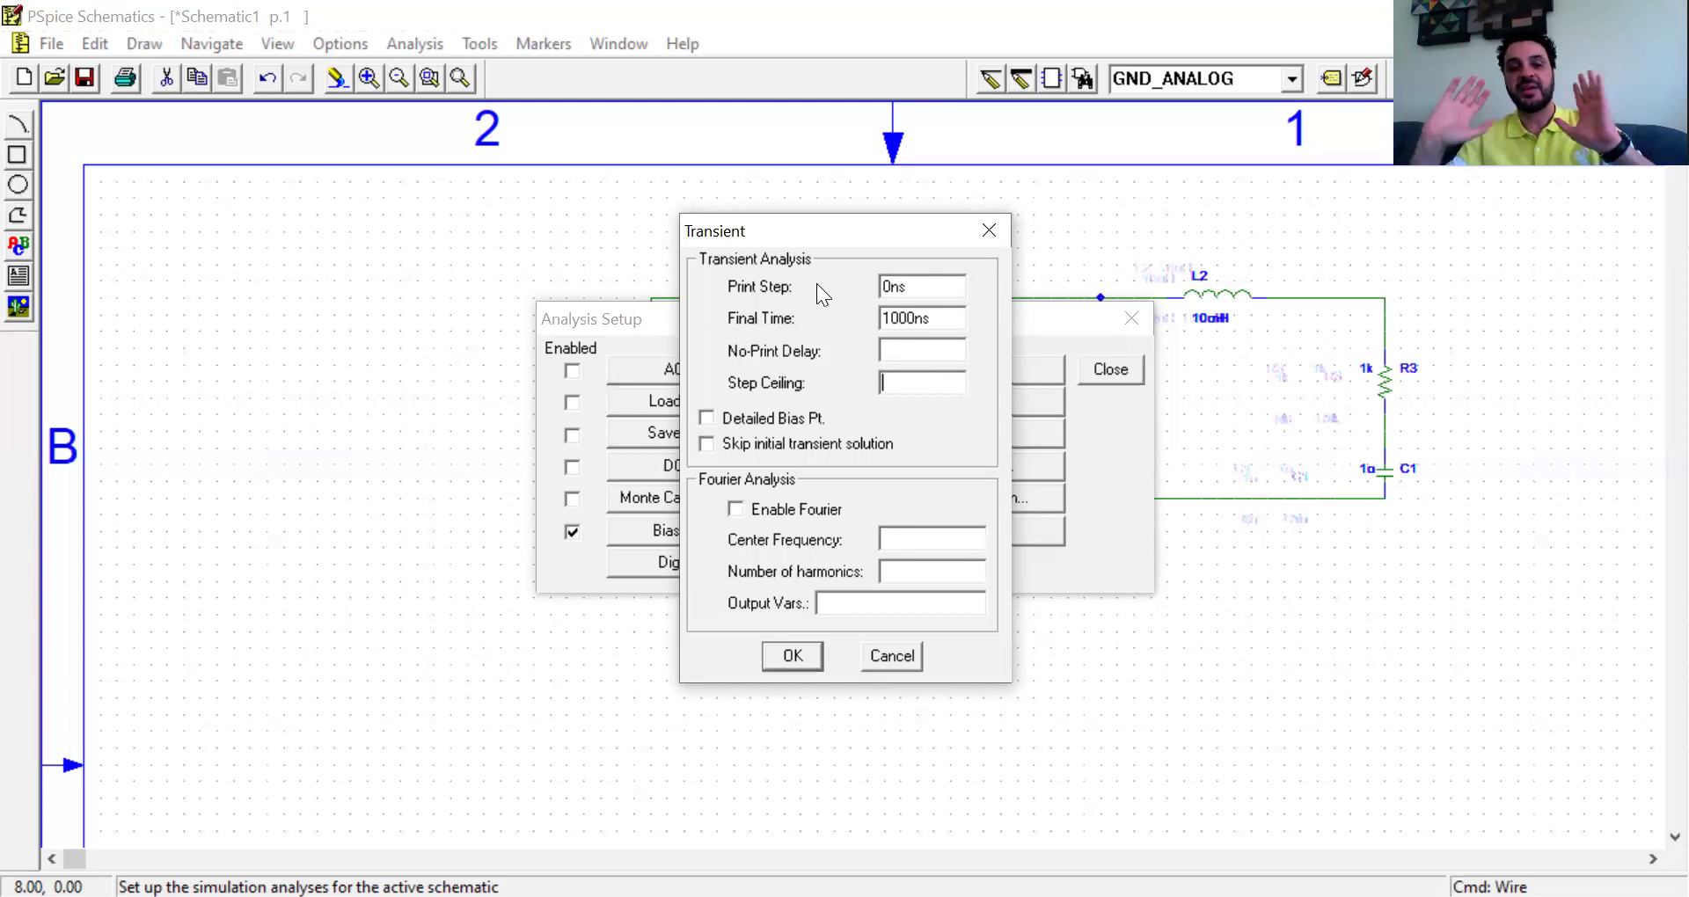
pyautogui.click(907, 384)
pyautogui.write('10ns')
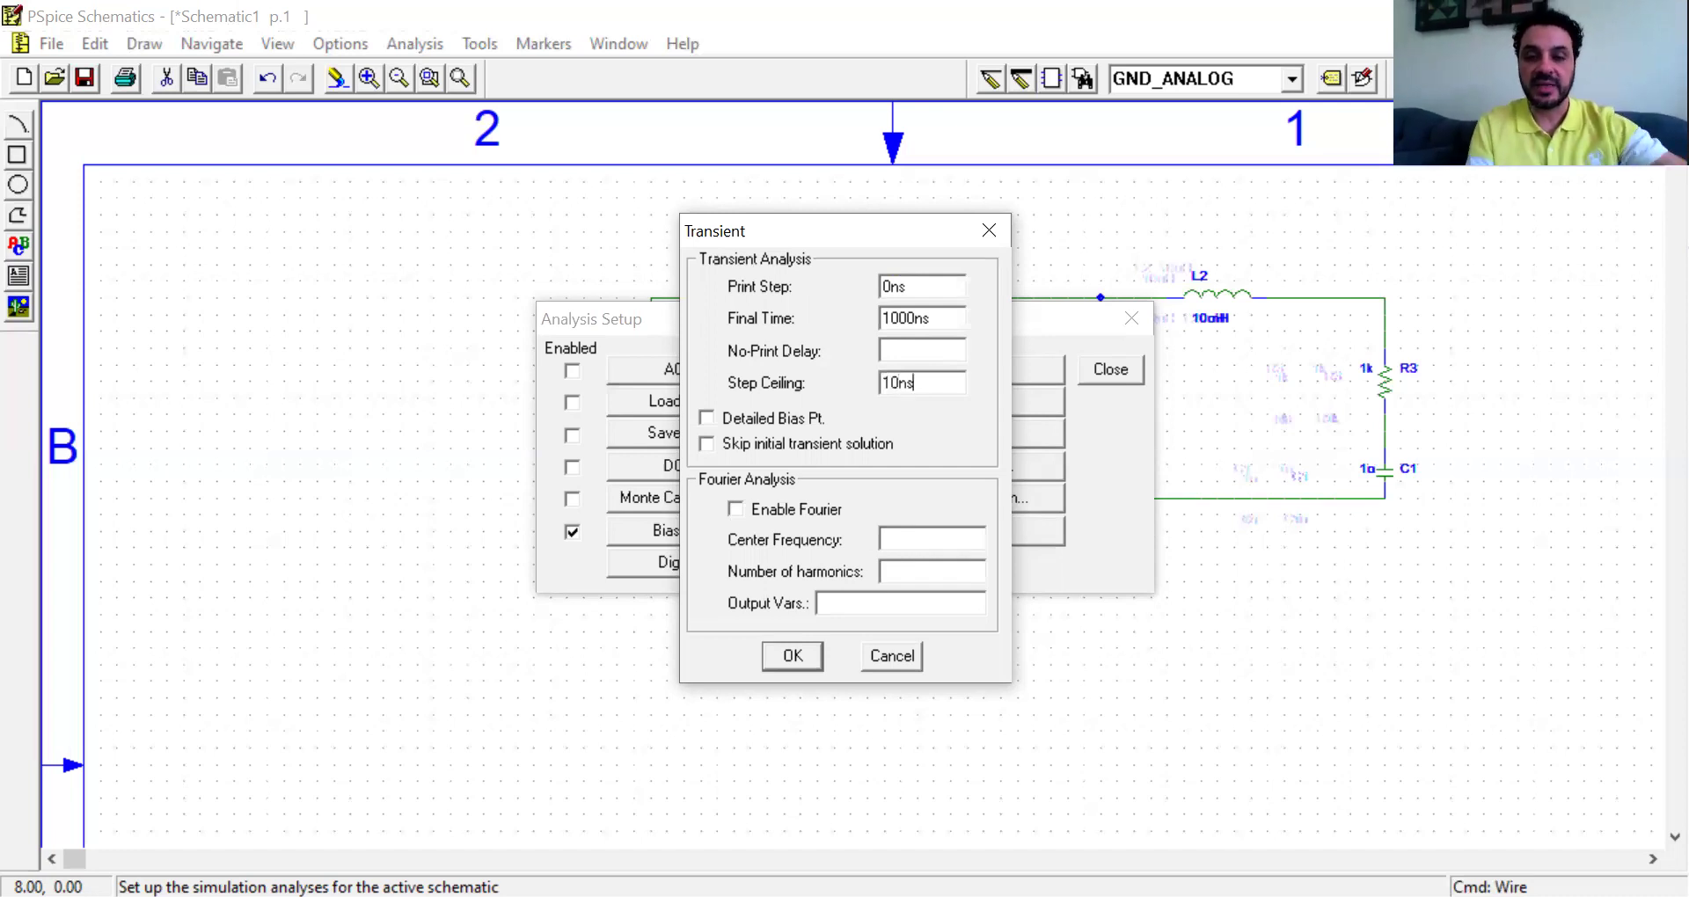
# - Set the Final Time of the transient analysis to 3ms
pyautogui.doubleClick(937, 324)
pyautogui.click(937, 325)
pyautogui.doubleClick(937, 324)
pyautogui.click(936, 325)
pyautogui.doubleClick(937, 324)
pyautogui.click(937, 325)
pyautogui.doubleClick(937, 324)
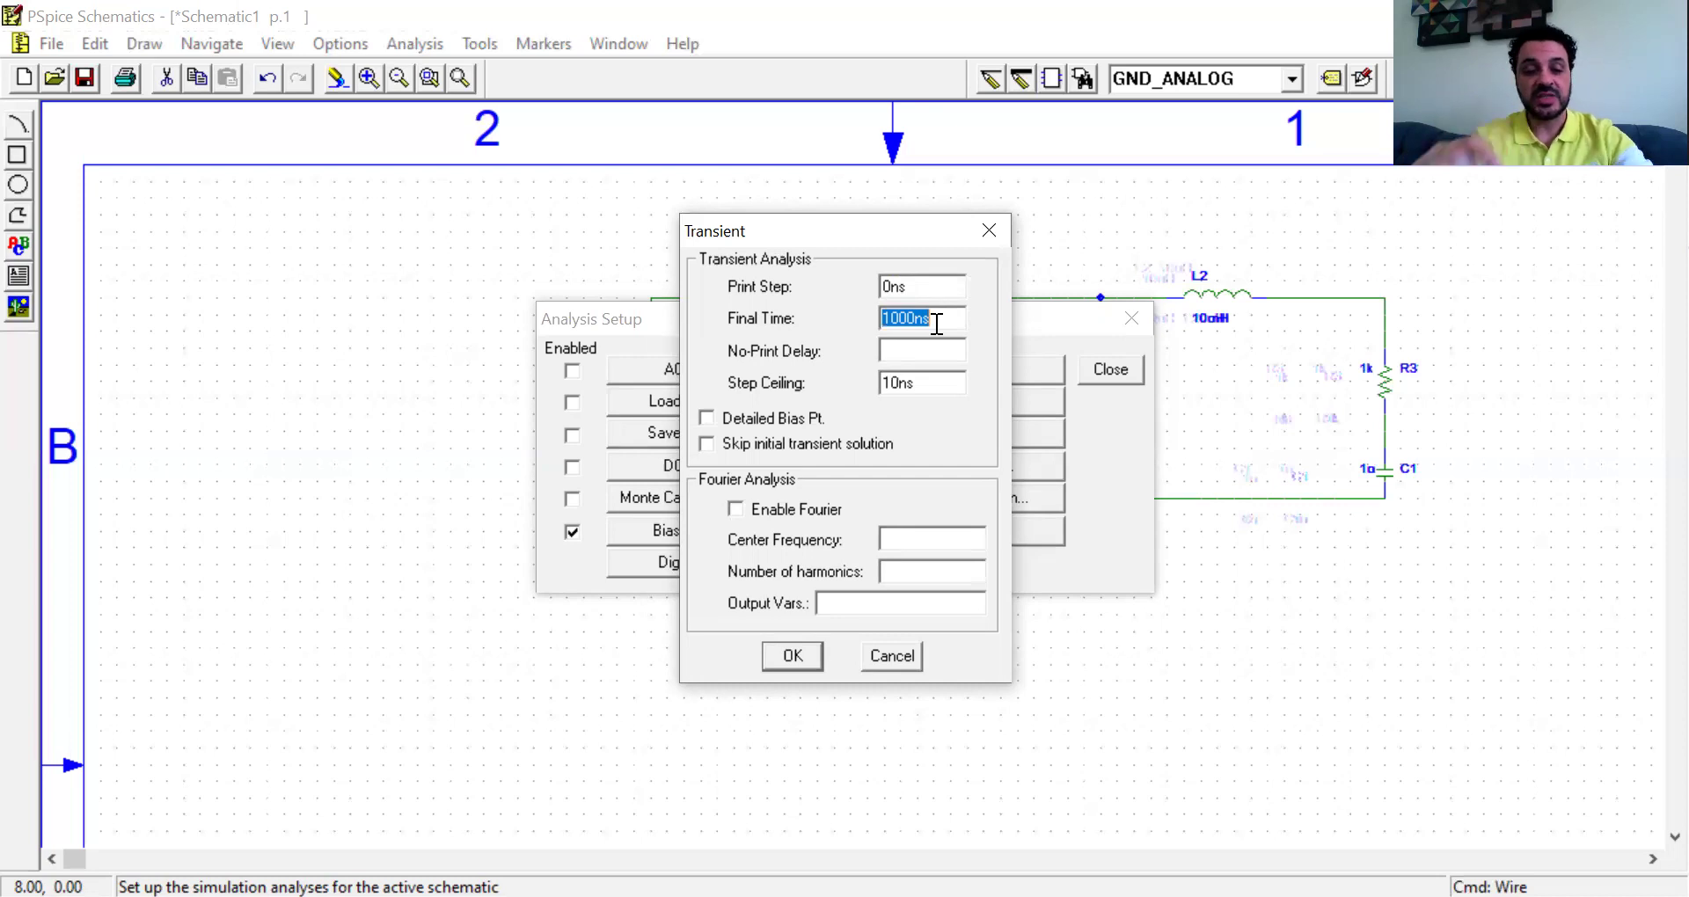
pyautogui.write('3ms')
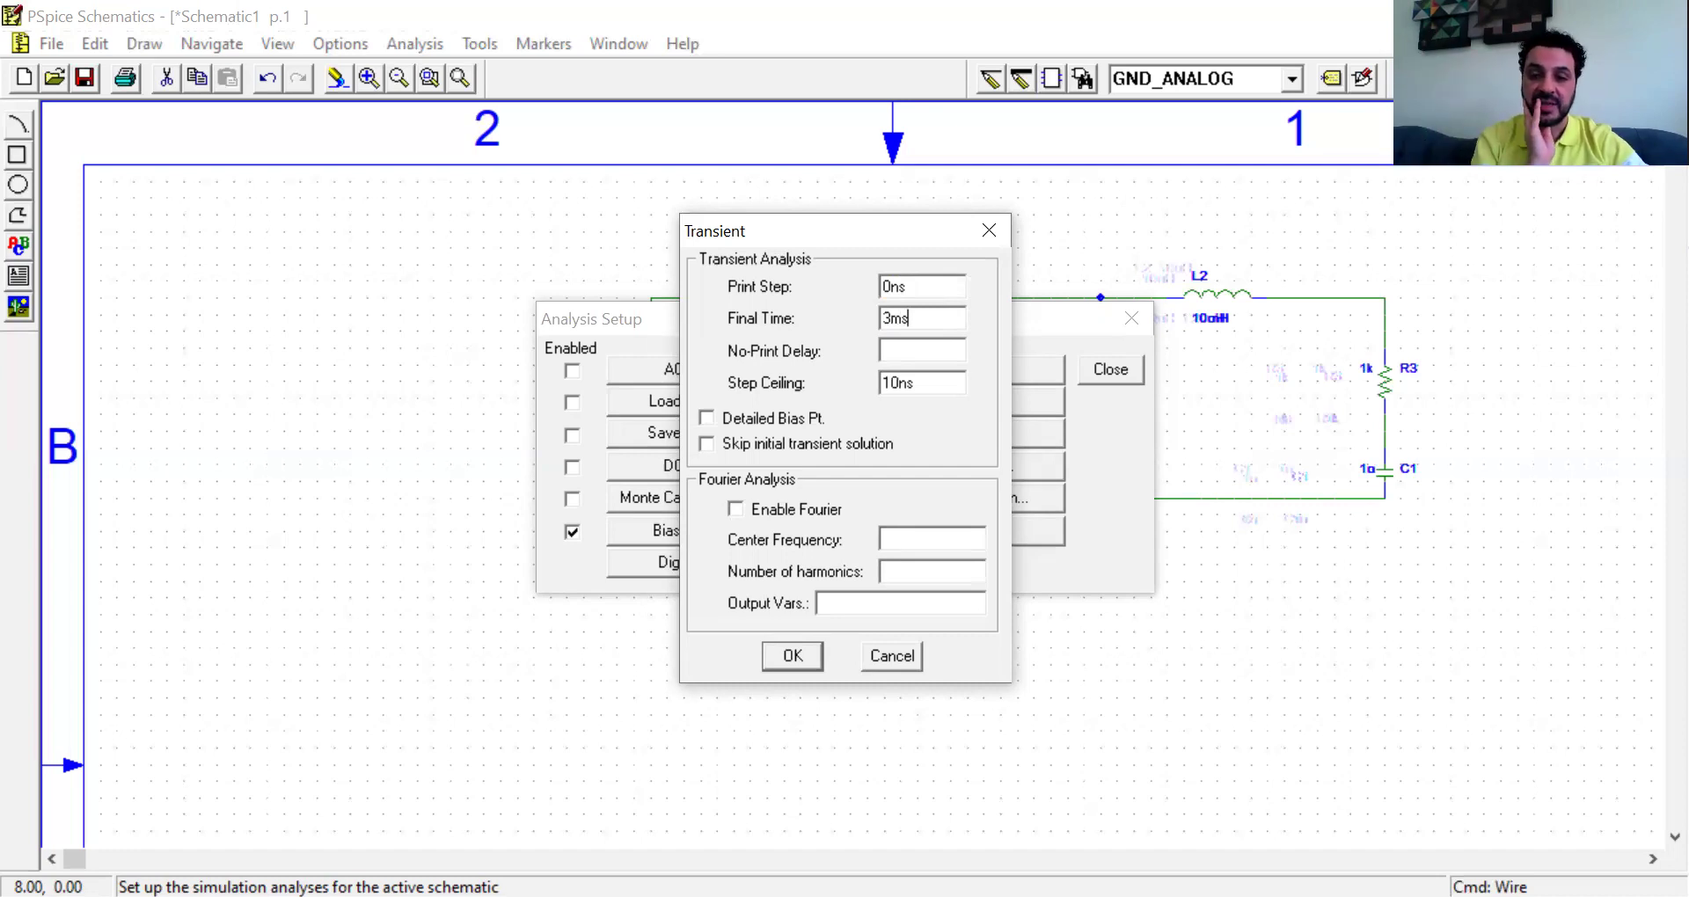
# - Try a transient Step Ceiling of 1ns and set it back to 10ns
pyautogui.click(926, 393)
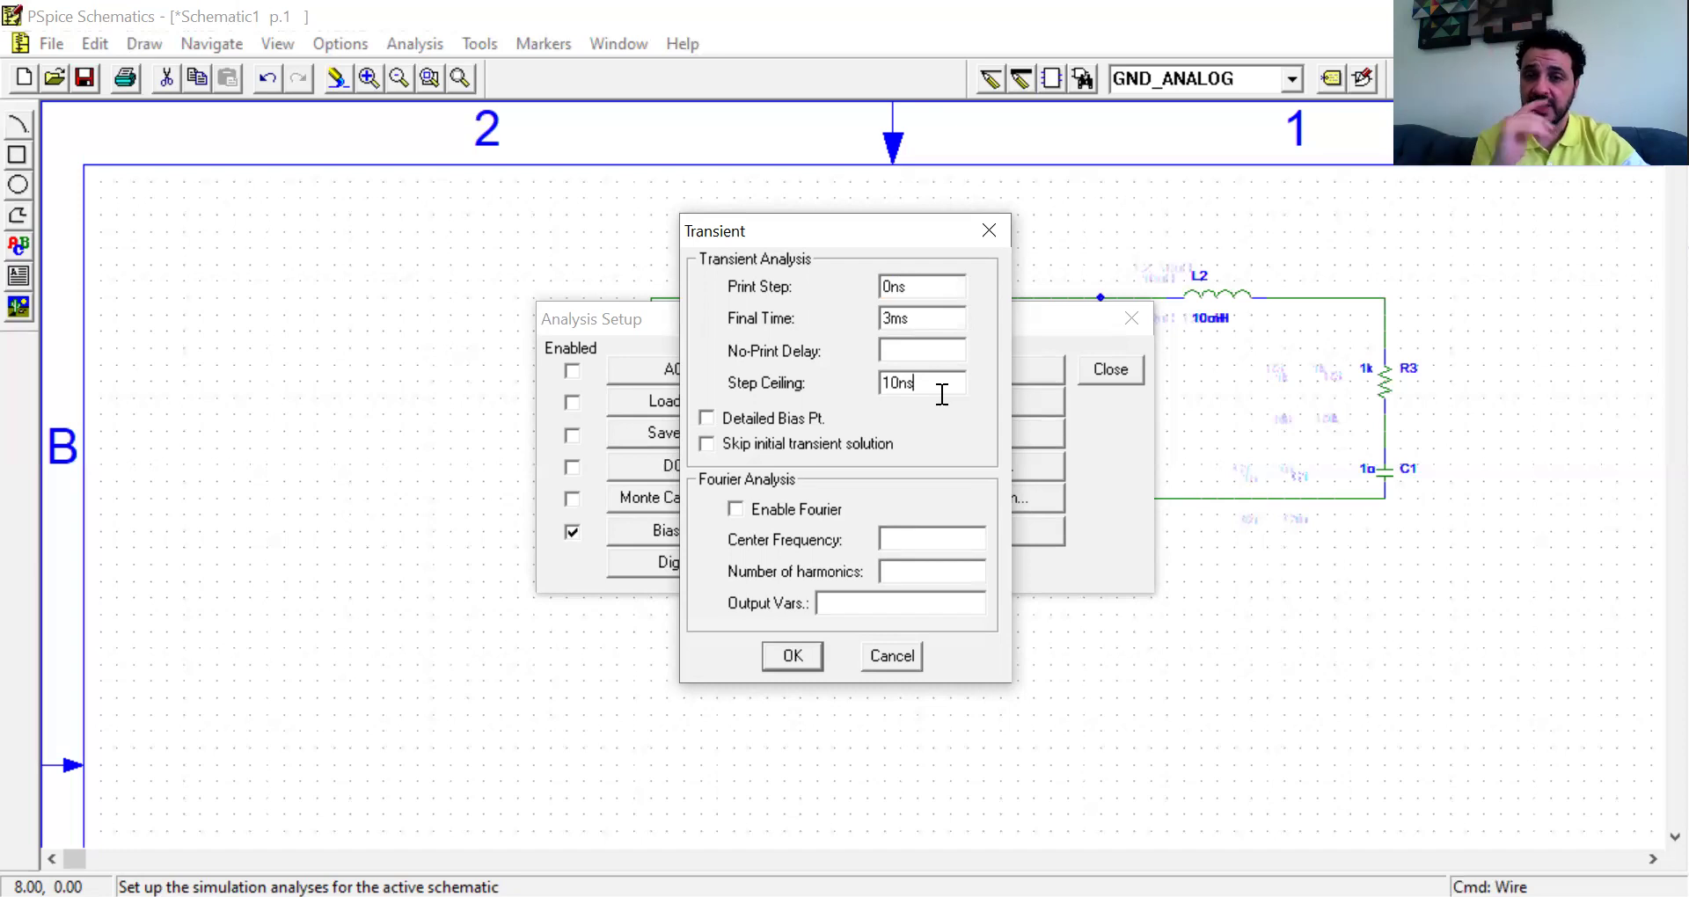
pyautogui.press('Left')
pyautogui.press('Left')
pyautogui.press('Left')
pyautogui.press('End')
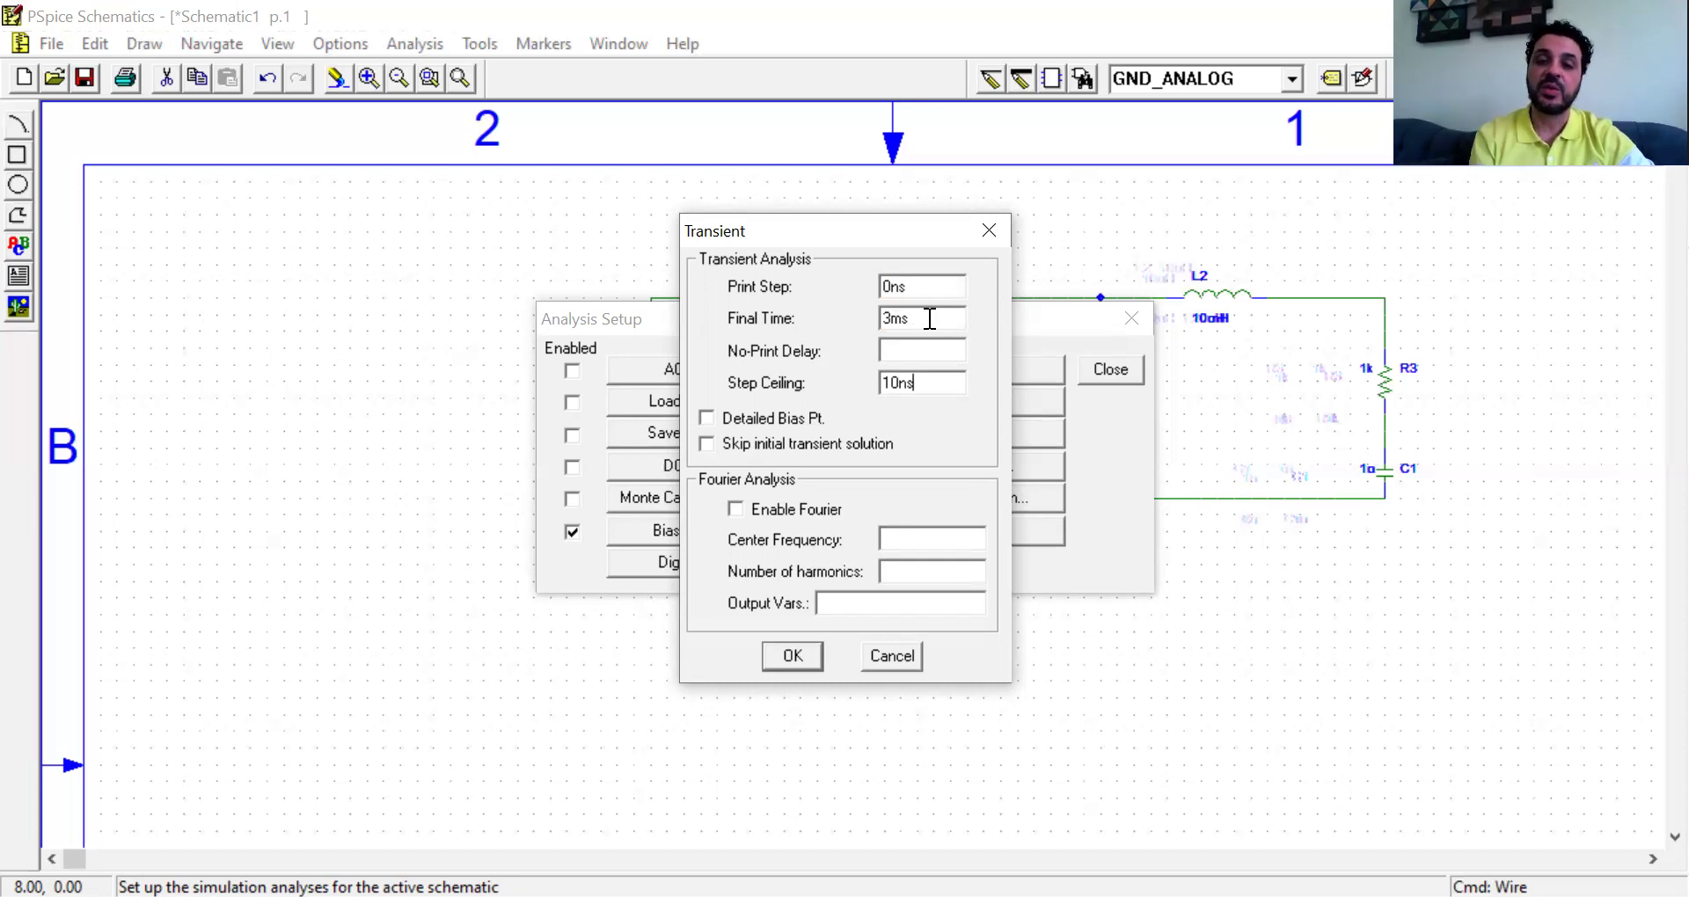
pyautogui.click(902, 384)
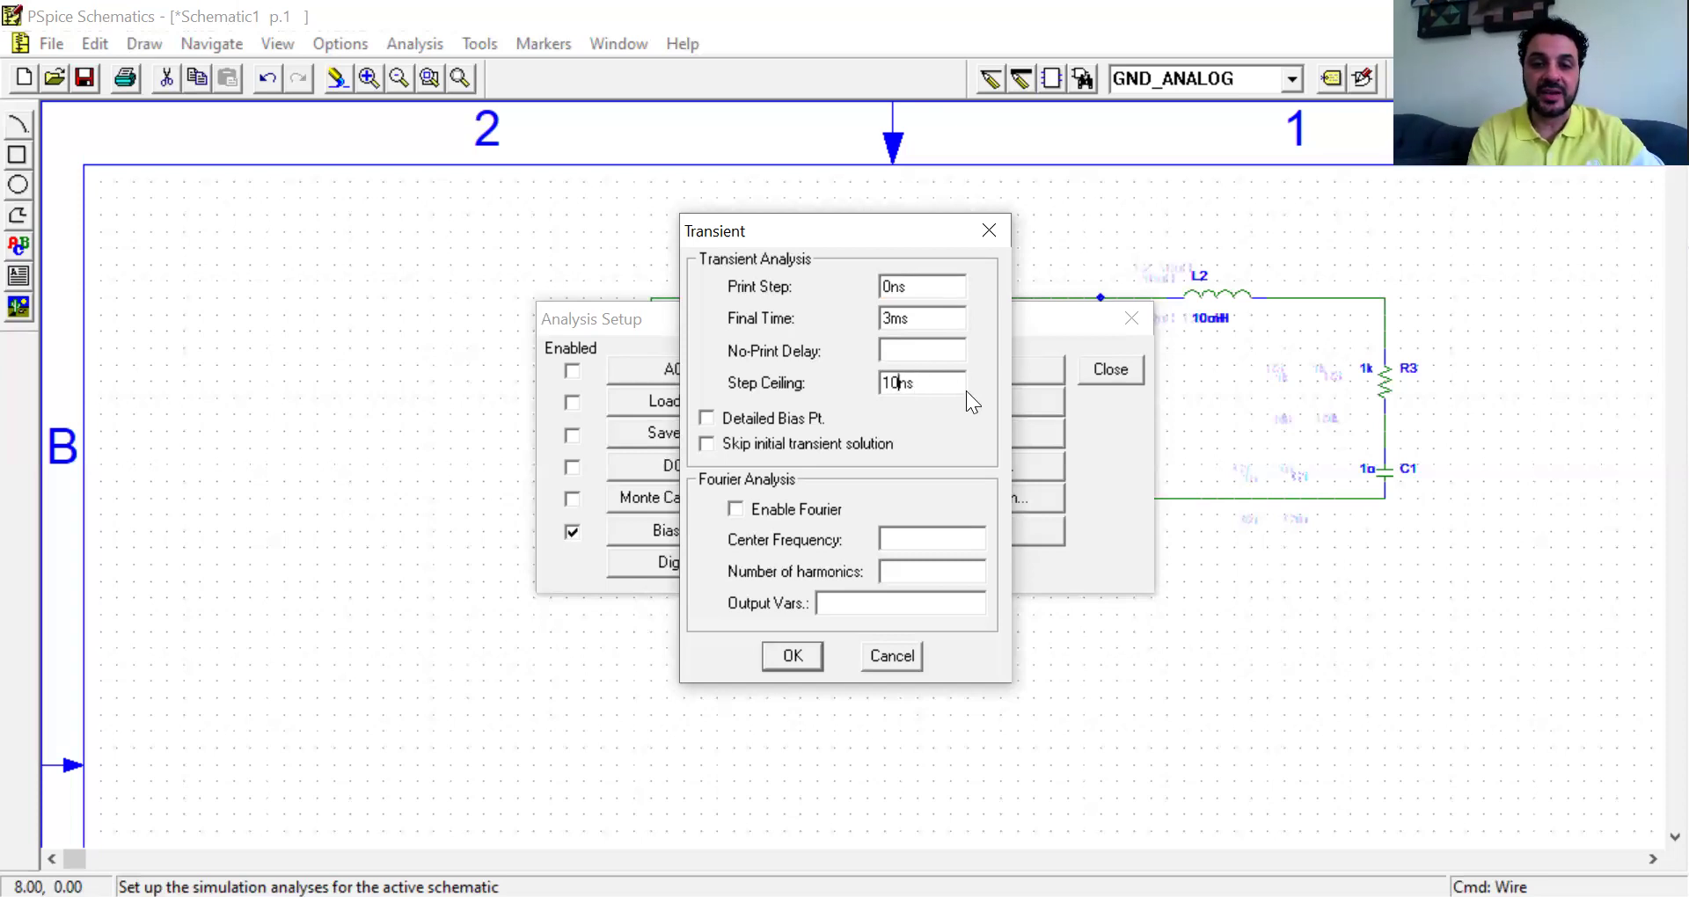
pyautogui.press('BackSpace')
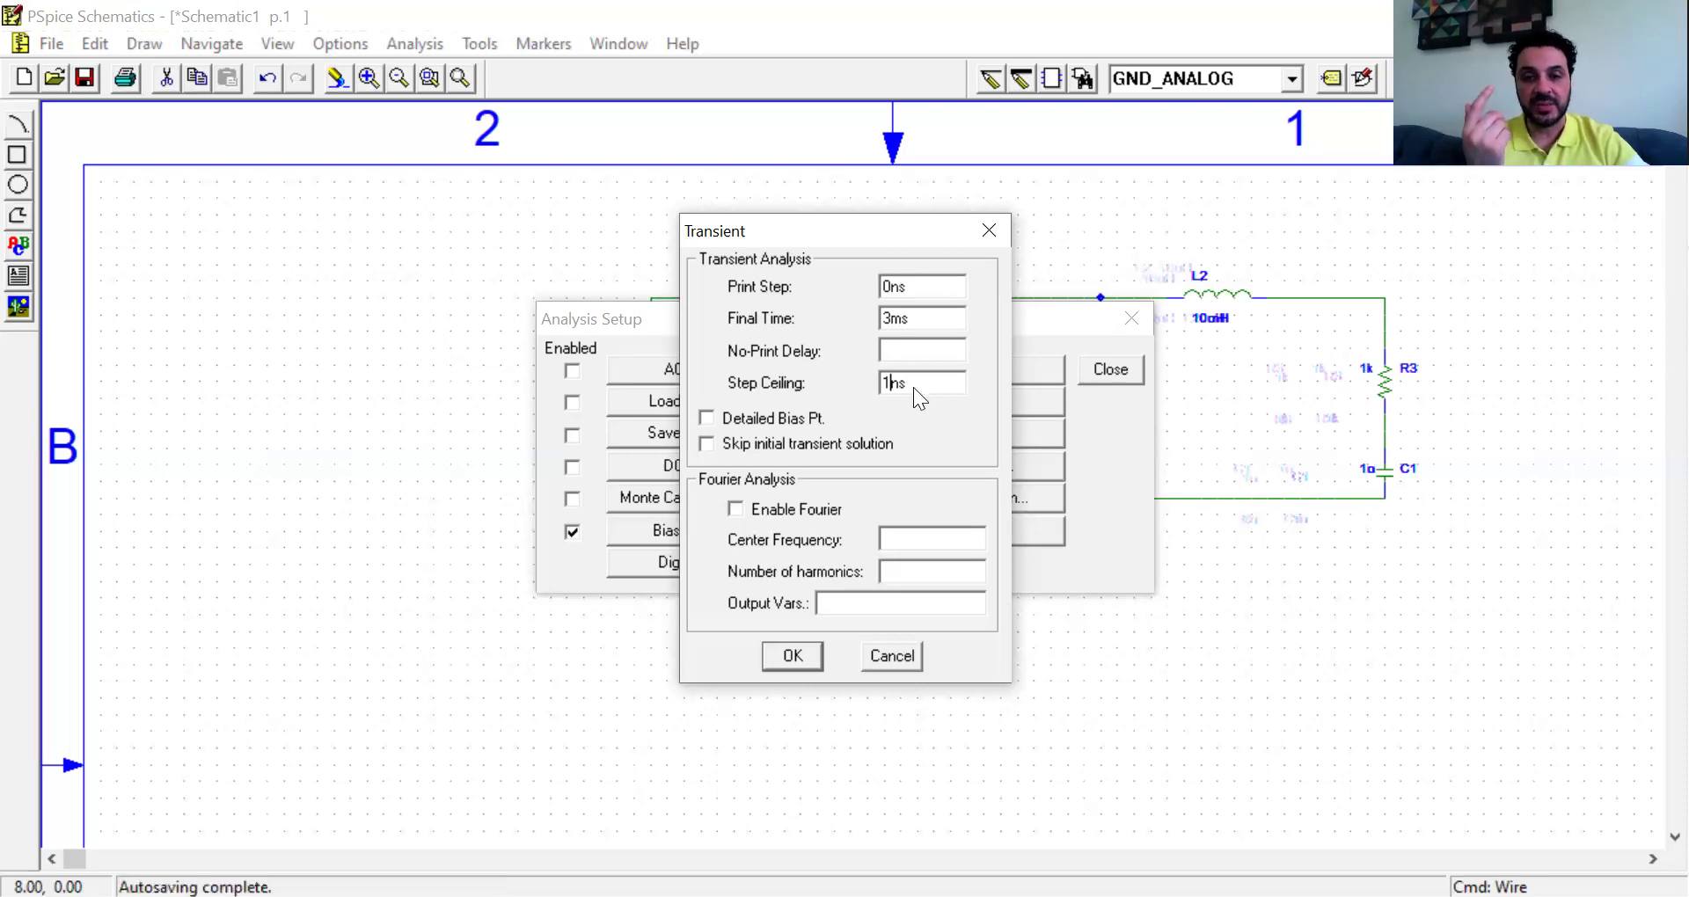
pyautogui.write('0')
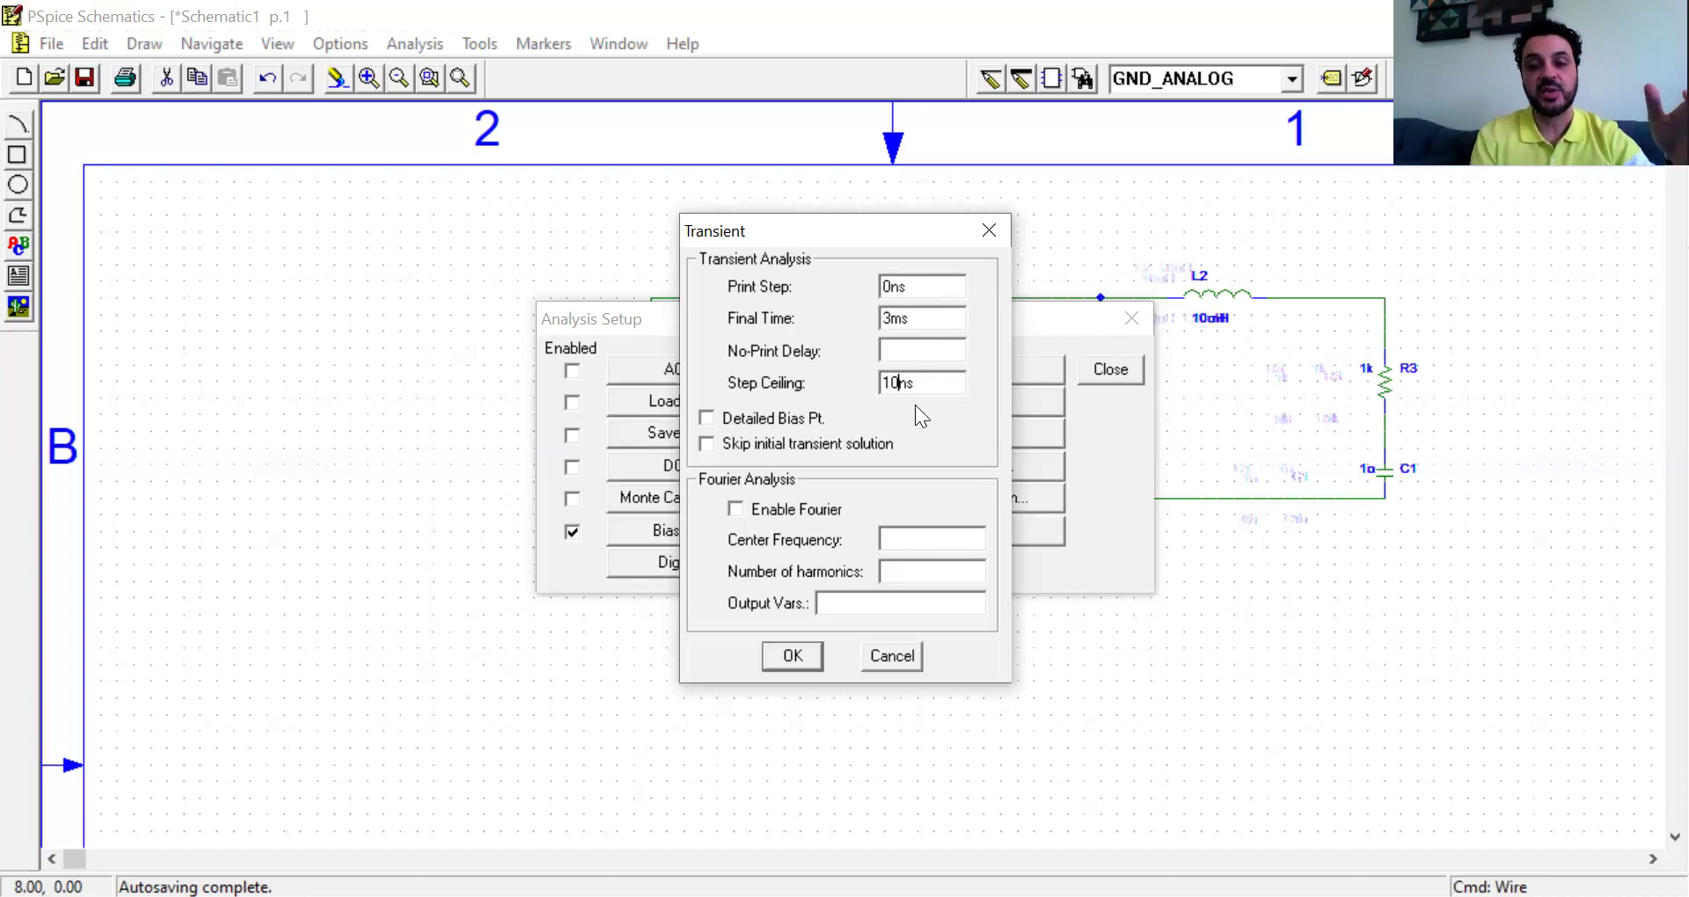
# - Try a transient Print Step of 100ns and set it back to 0ns
pyautogui.click(894, 289)
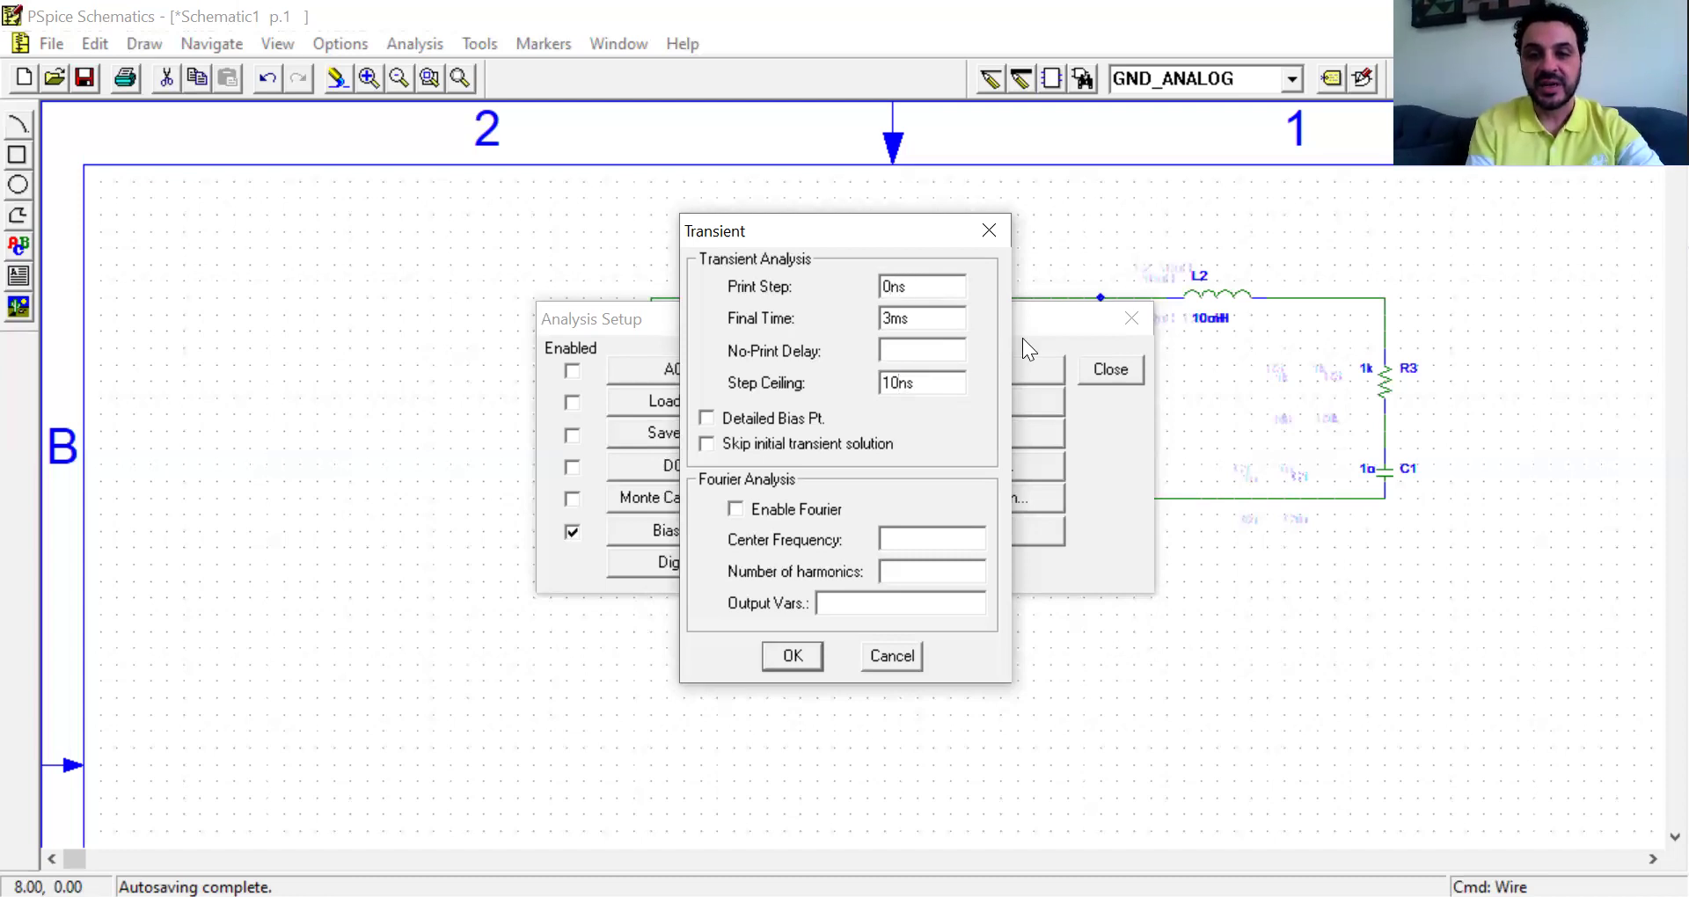
pyautogui.press('BackSpace')
pyautogui.write('100')
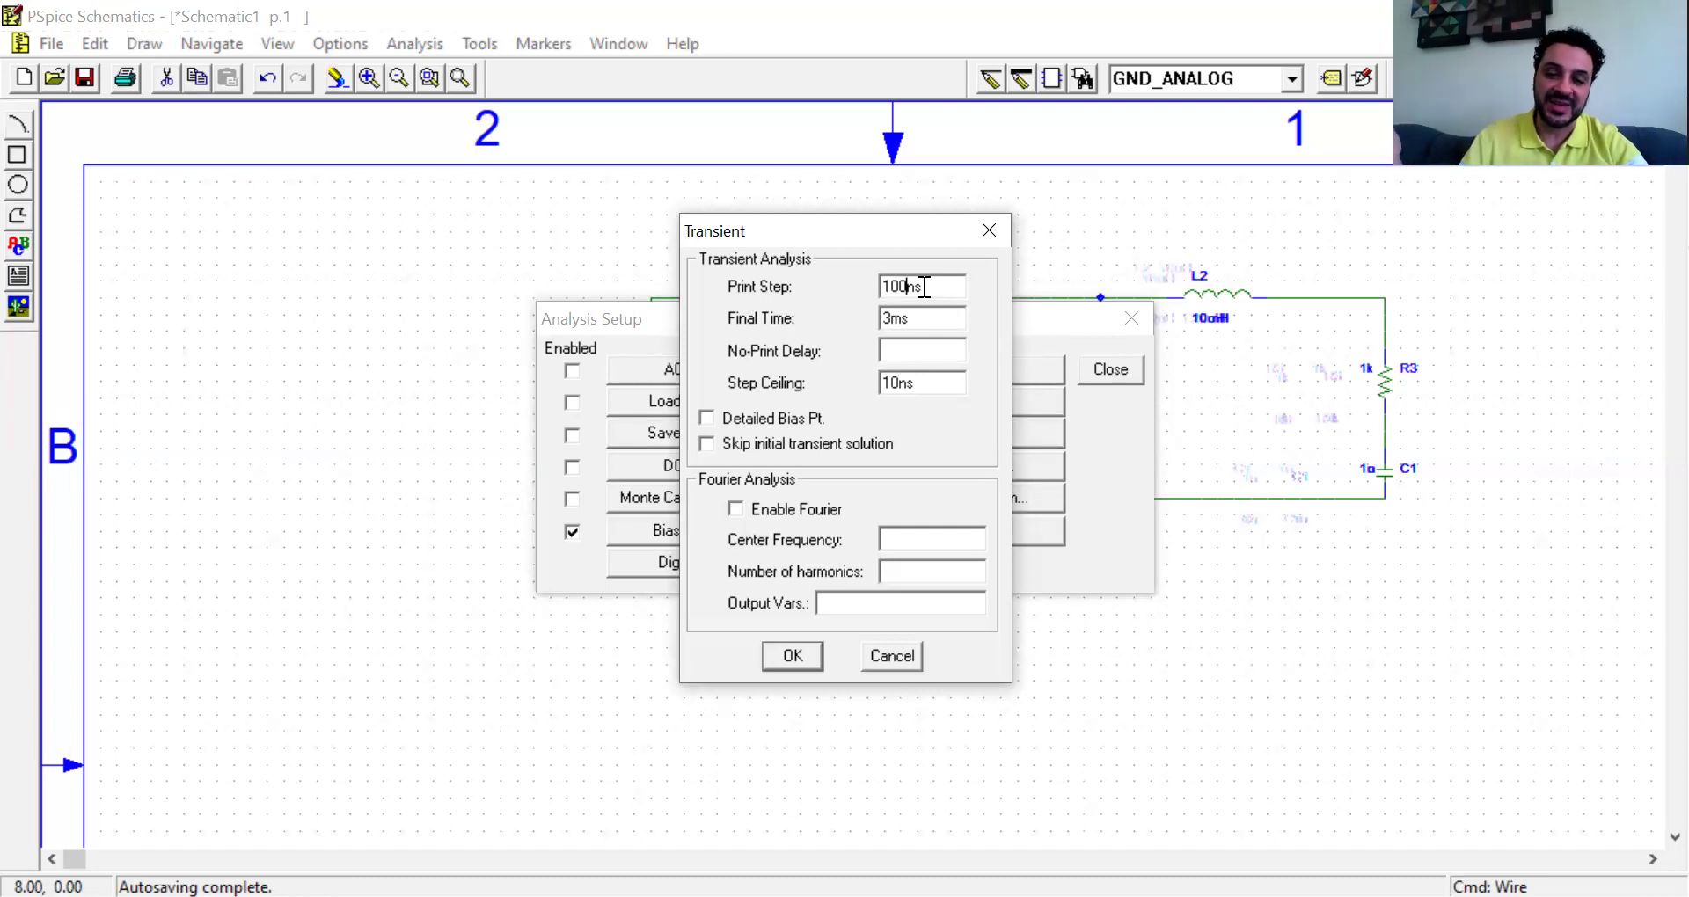
pyautogui.press('BackSpace')
pyautogui.press('BackSpace')
pyautogui.press('BackSpace')
pyautogui.write('0')
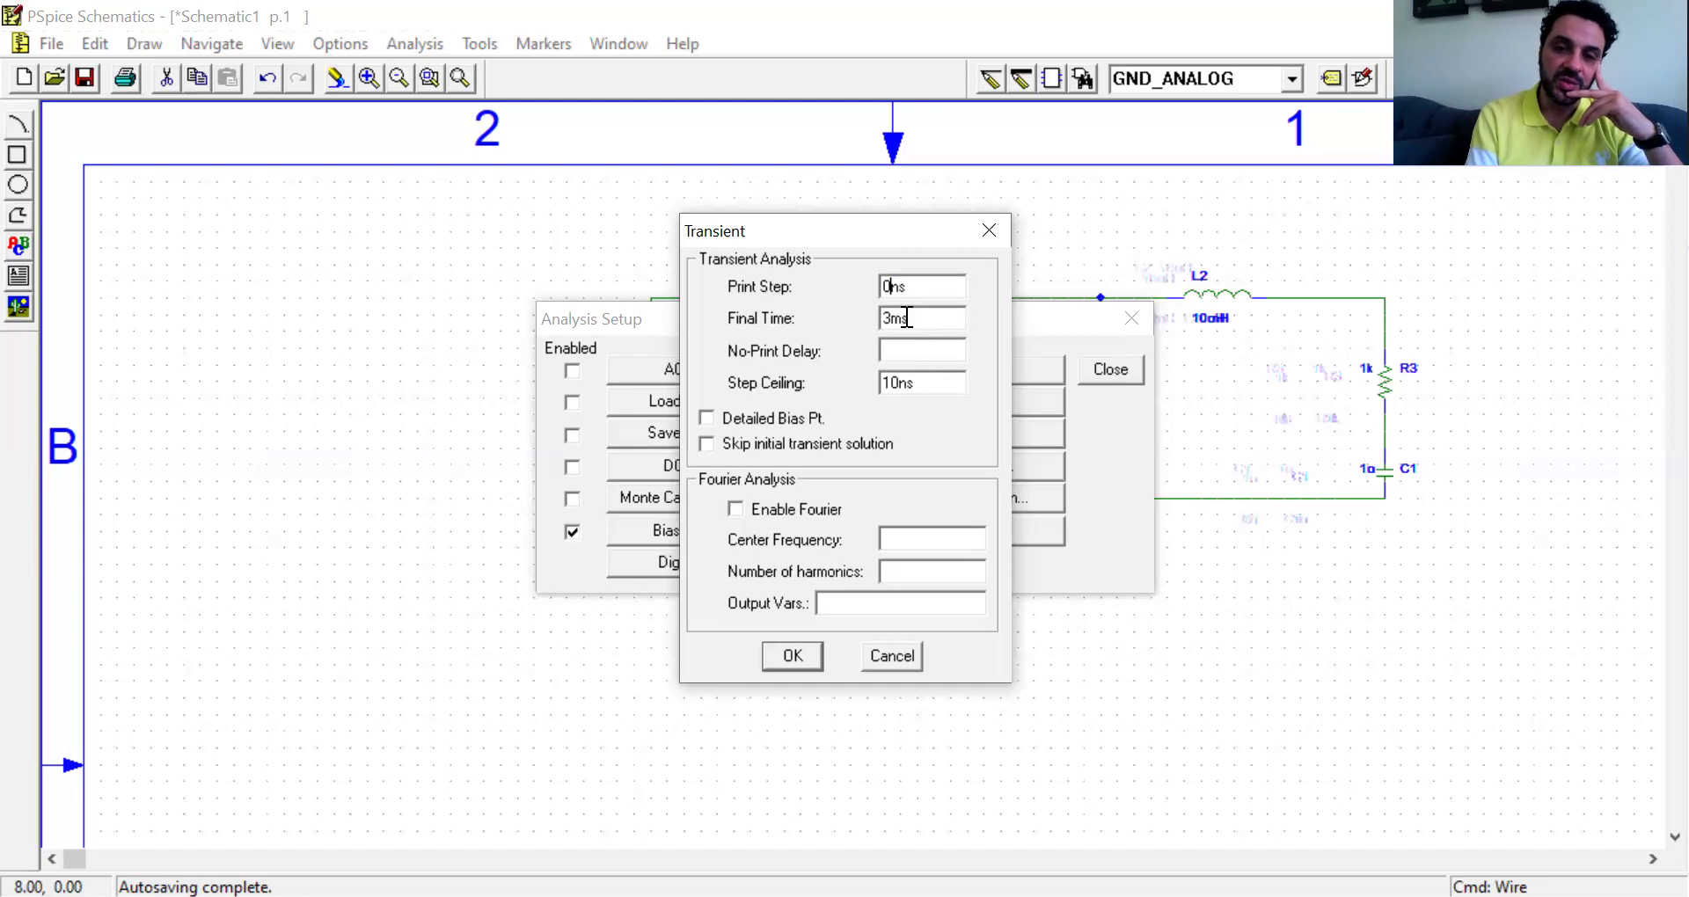
# - Accept the transient analysis settings, close the analysis setup and start simulating the schematic
pyautogui.click(802, 654)
pyautogui.click(1126, 368)
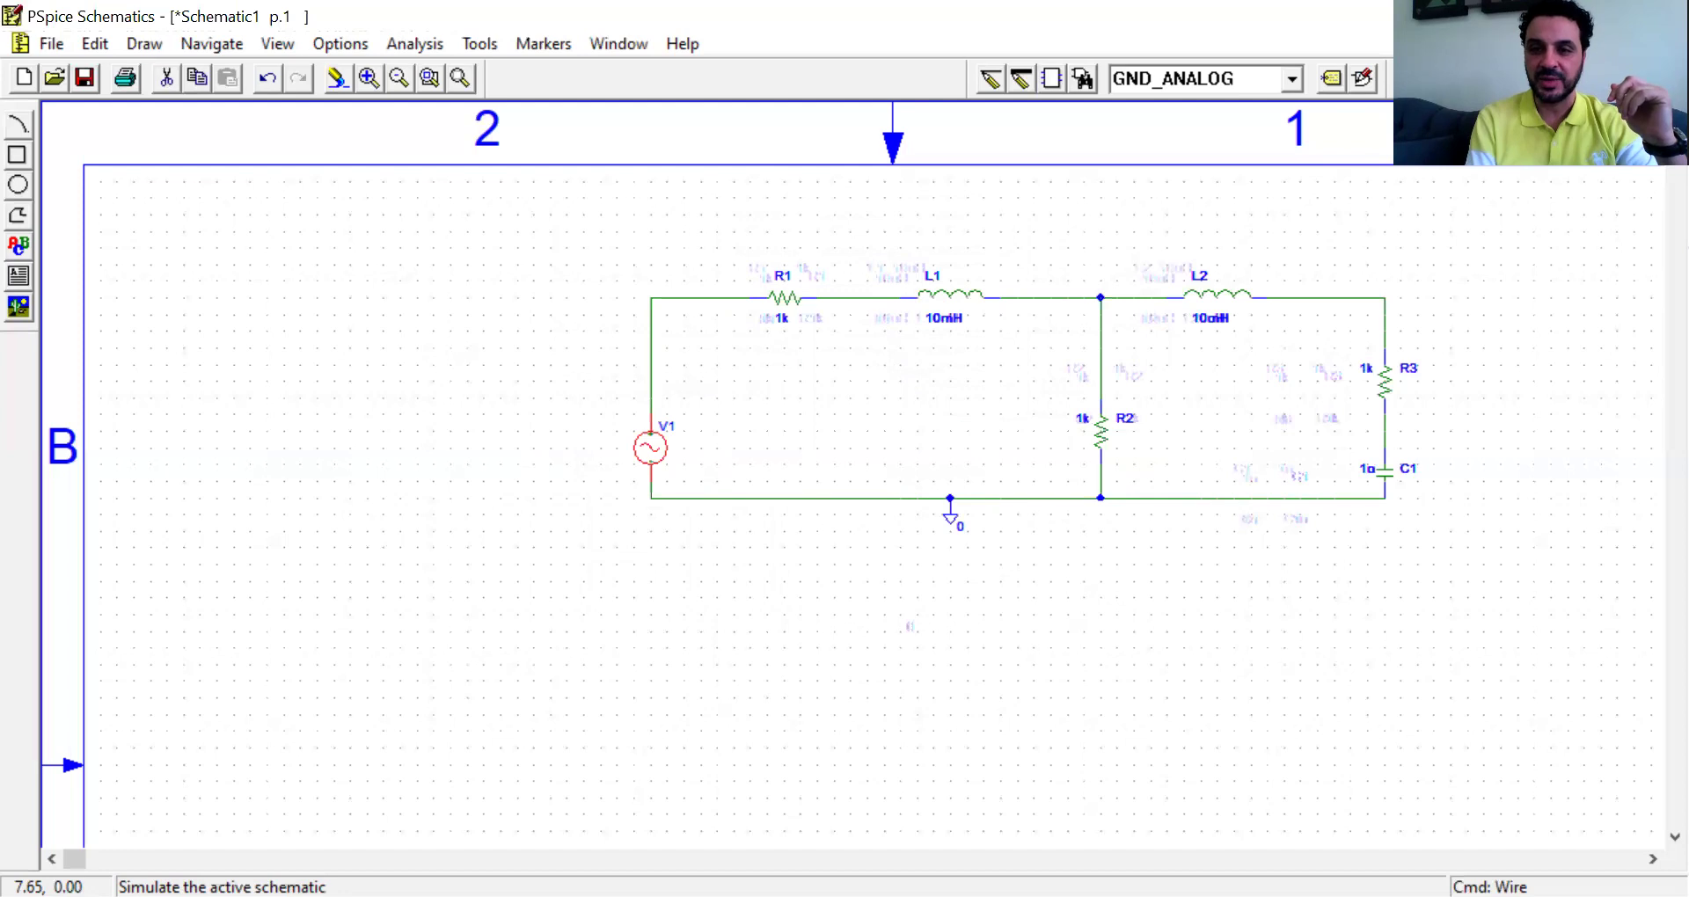
pyautogui.click(1363, 78)
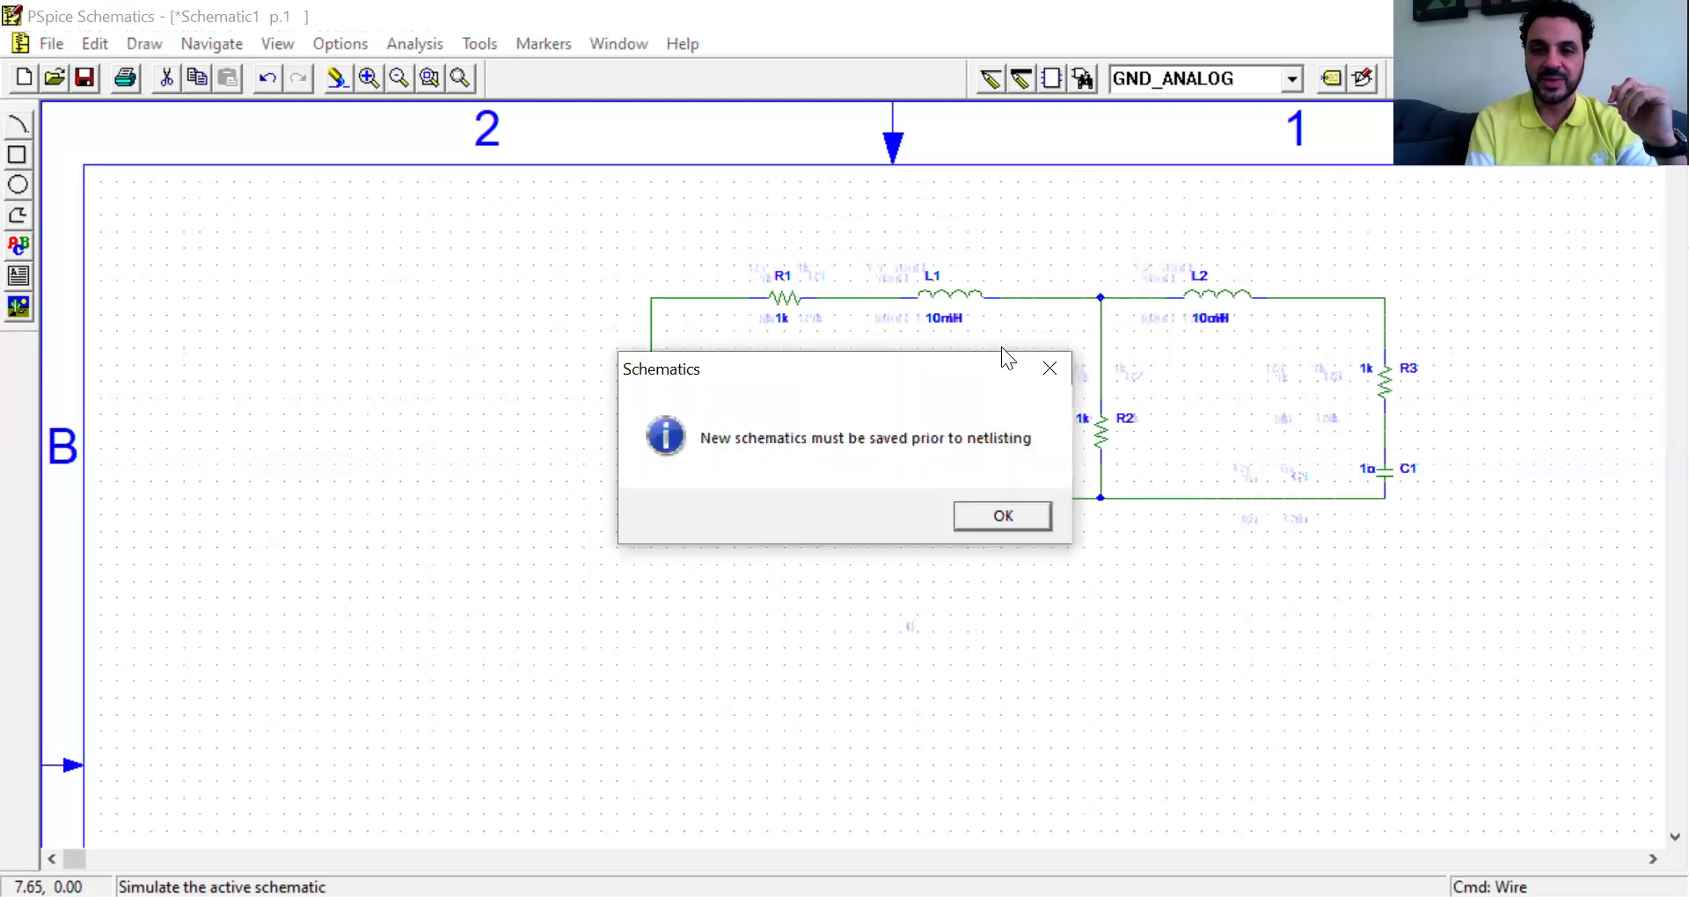
pyautogui.click(1002, 516)
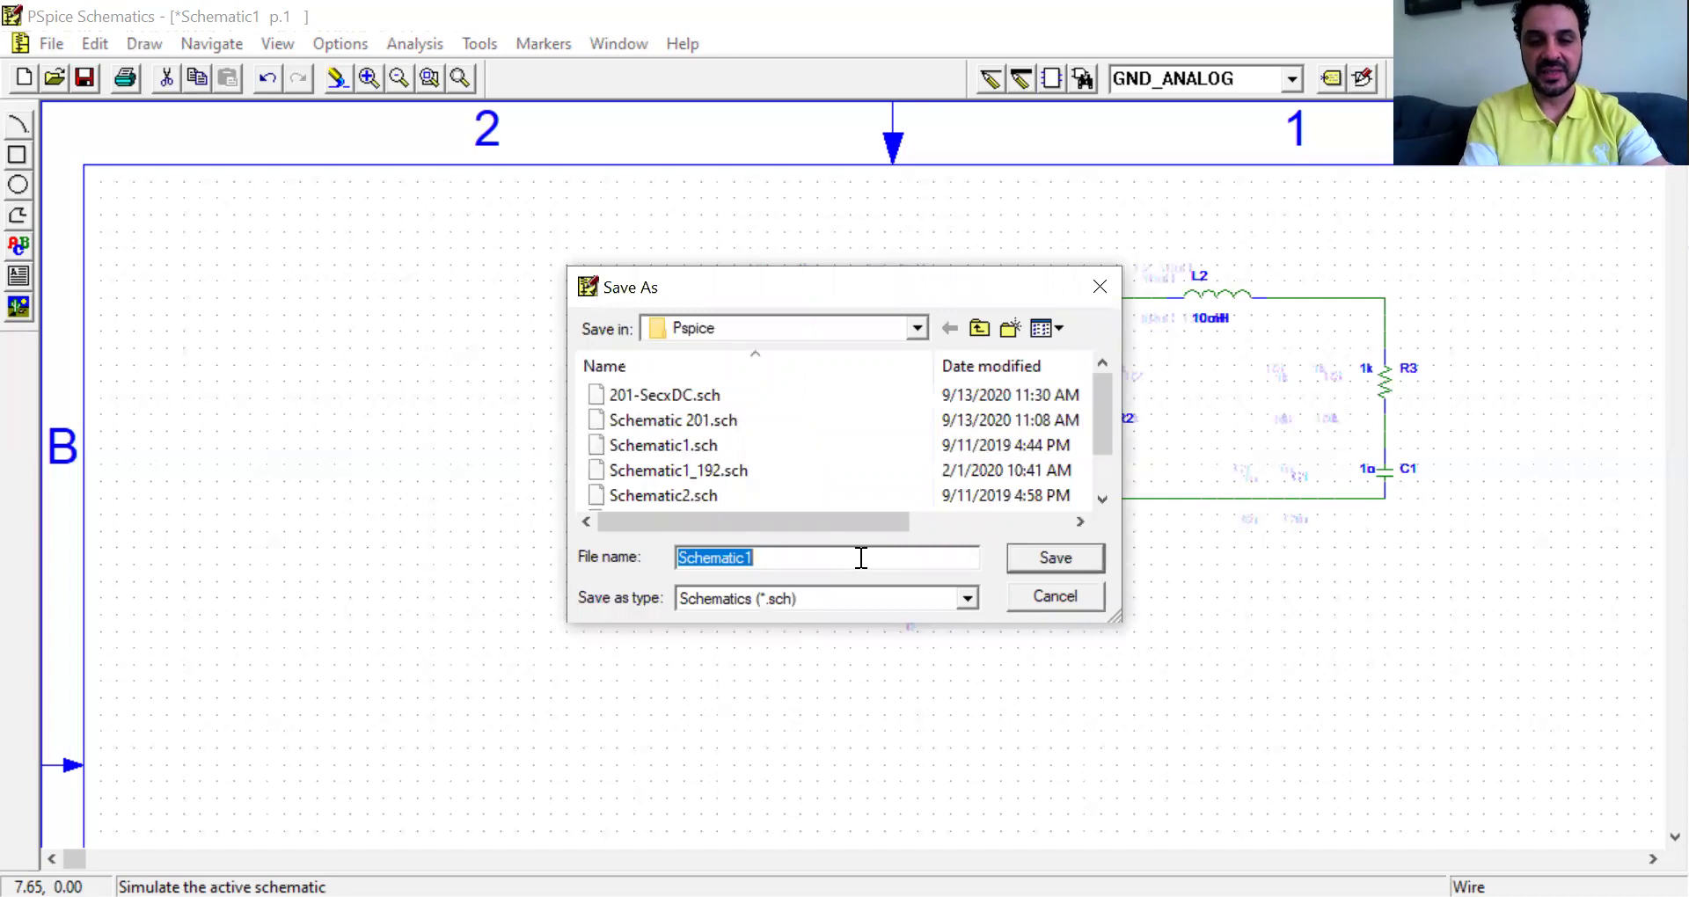
# - Save the schematic in the Pspice folder as 201-SecxAC.sch, adapting the existing name 201-SecxDC.sch
pyautogui.write('201')
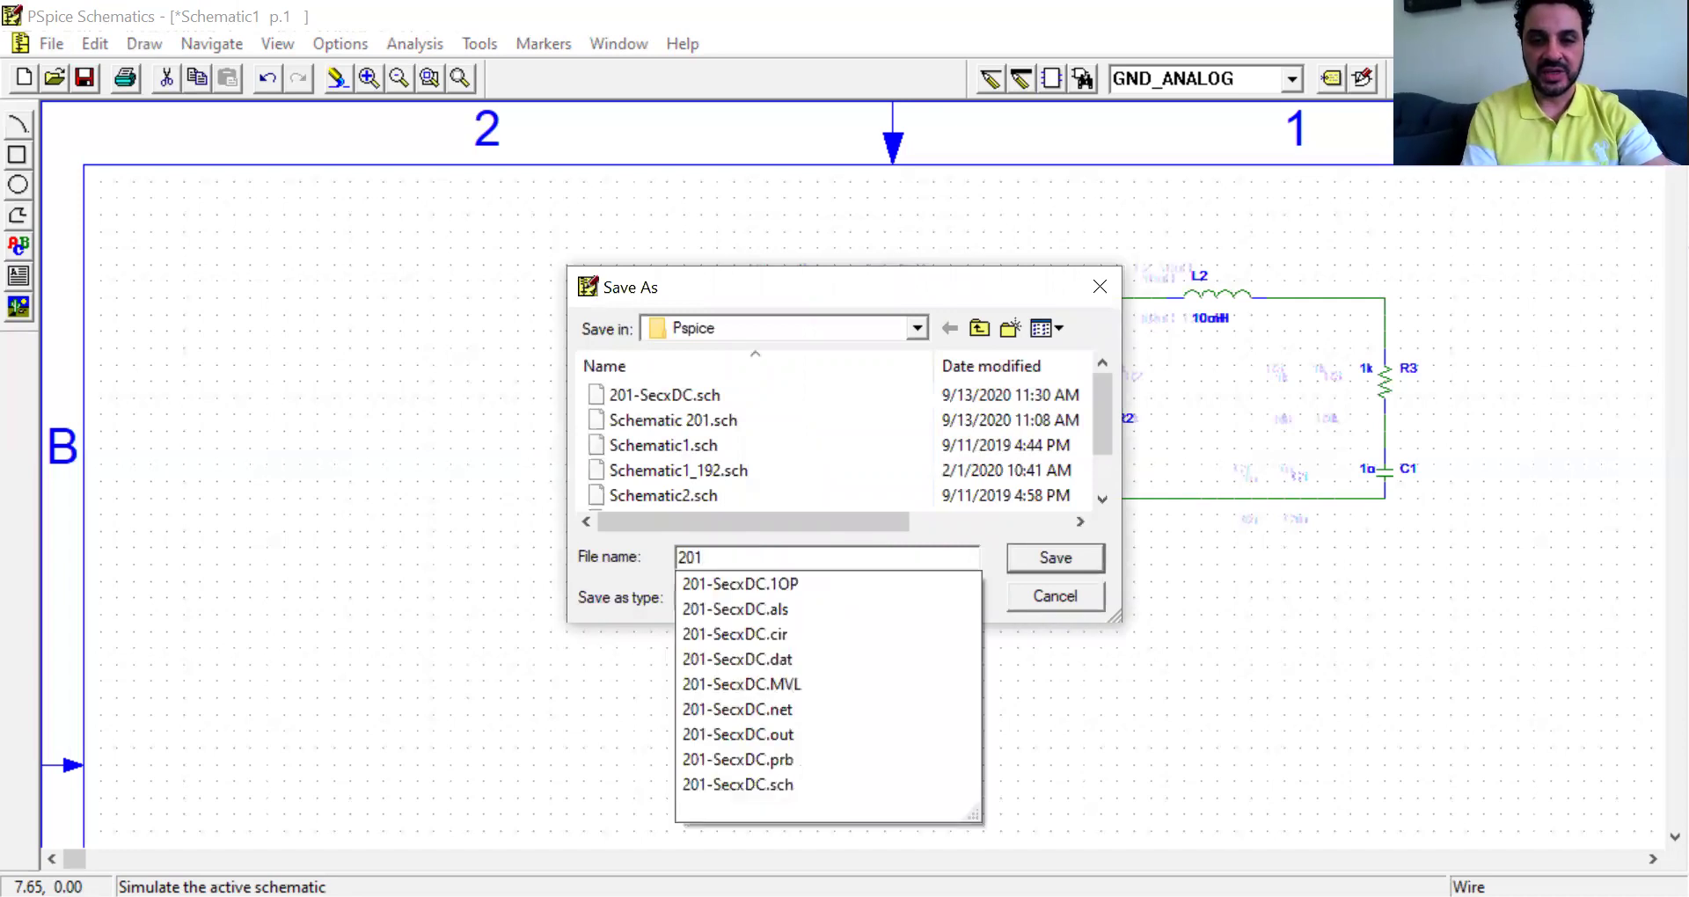
pyautogui.press('Down')
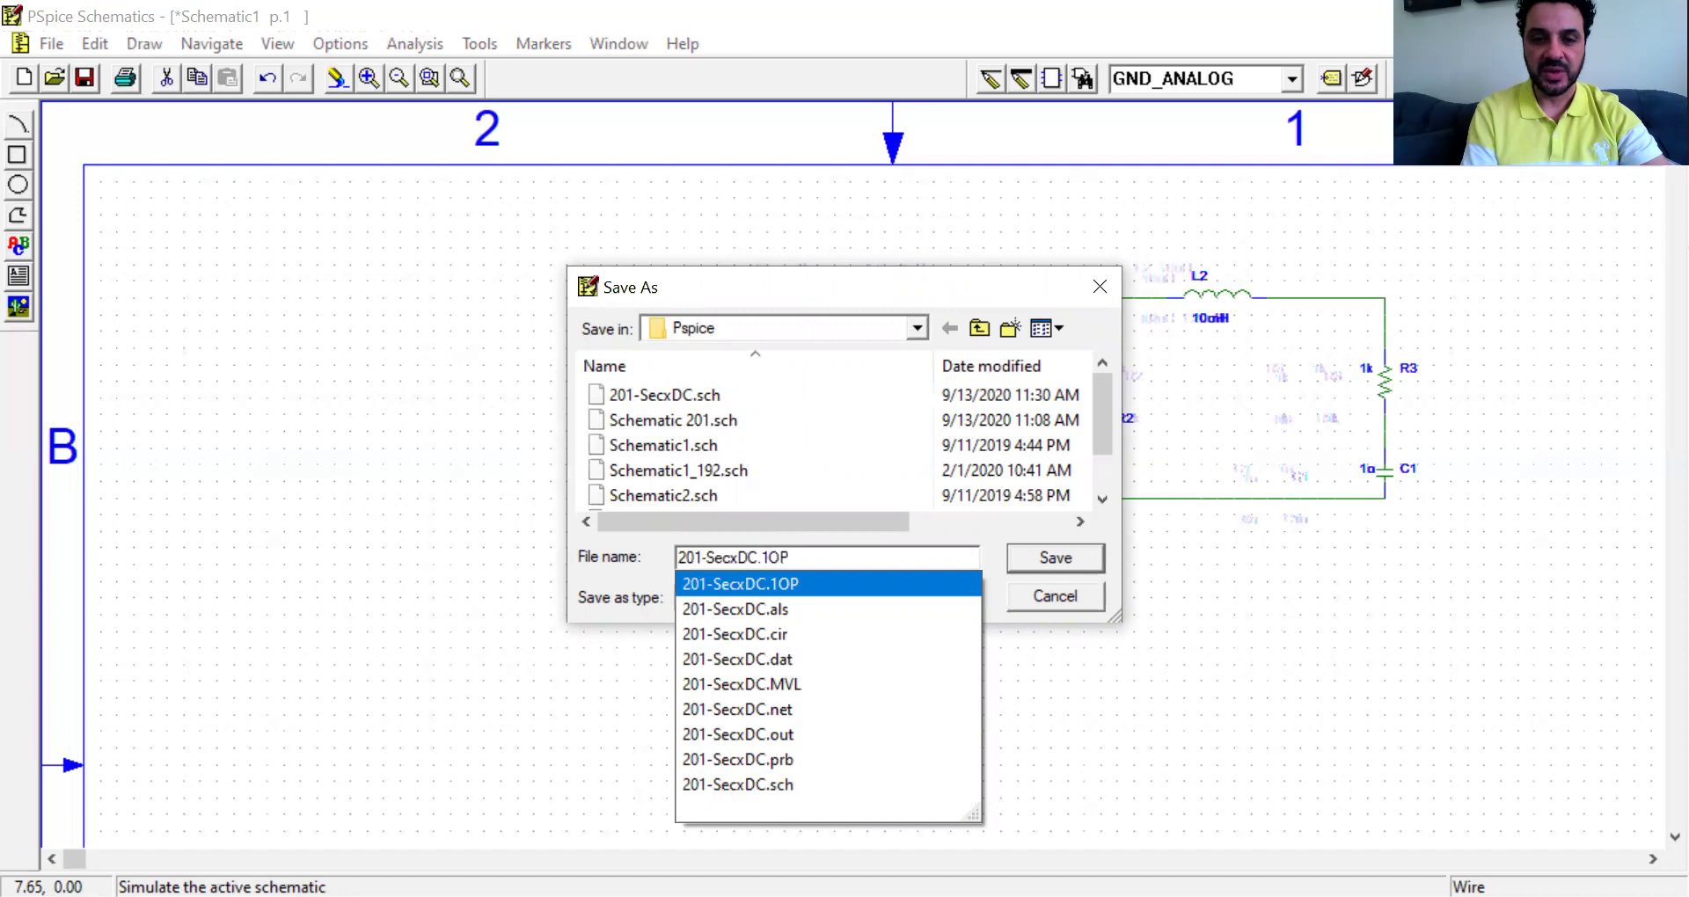
pyautogui.press('Down')
pyautogui.press('Down')
pyautogui.press('Down')
pyautogui.press('Down')
pyautogui.press('Down')
pyautogui.press('Down')
pyautogui.press('Down')
pyautogui.press('Down')
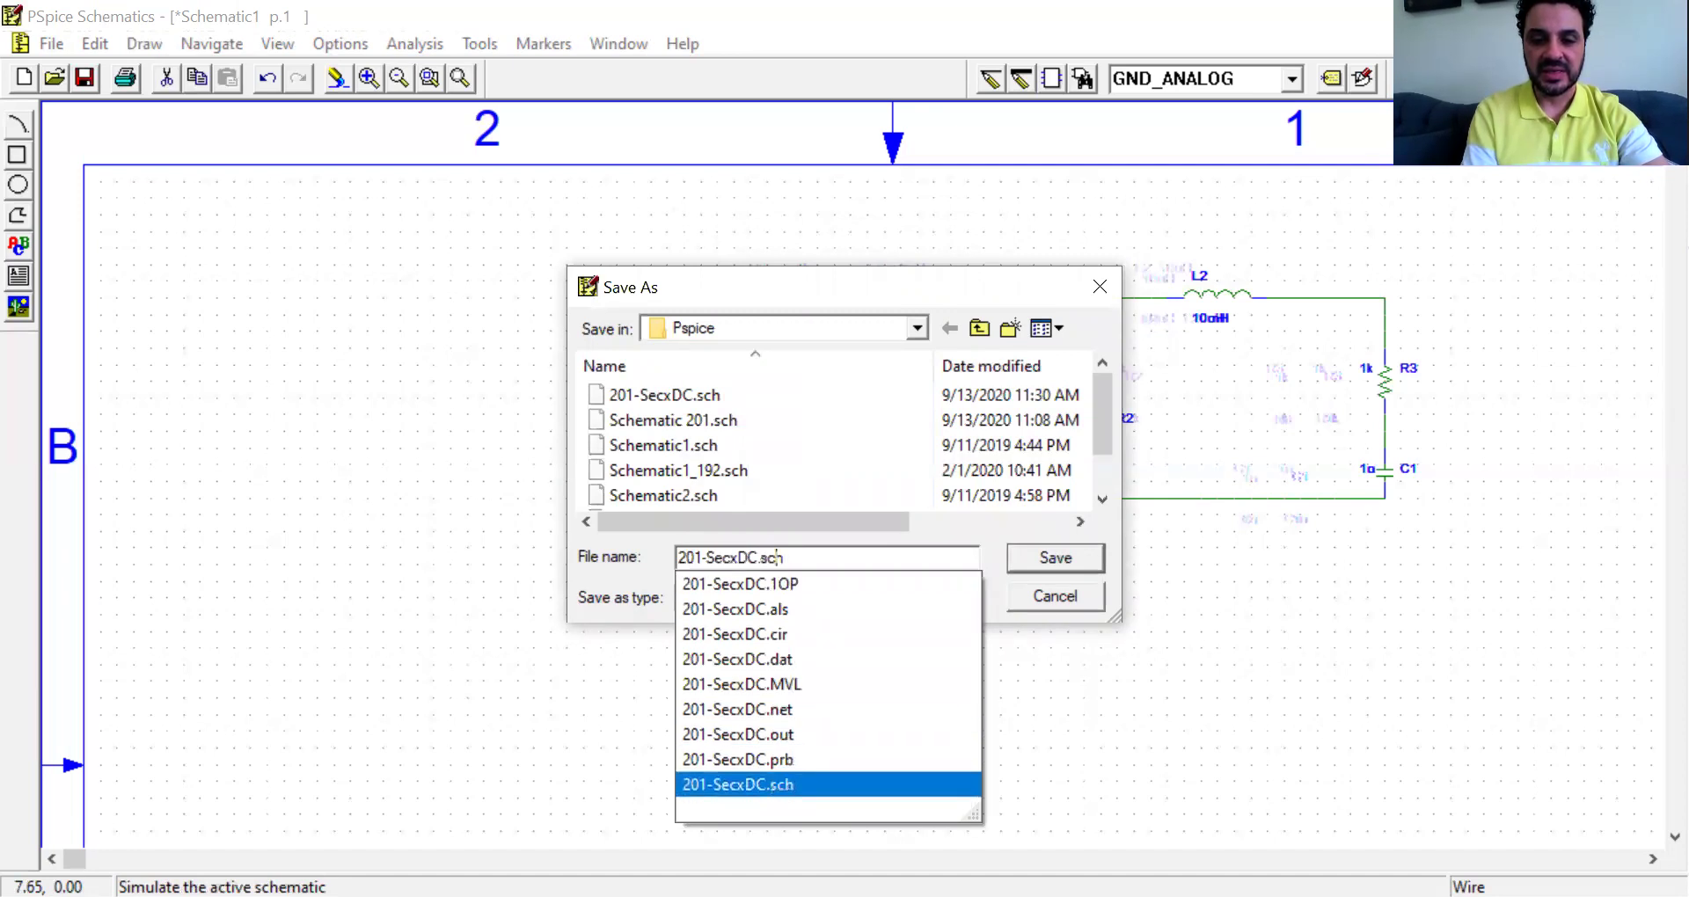
pyautogui.click(747, 557)
pyautogui.press('BackSpace')
pyautogui.write('A')
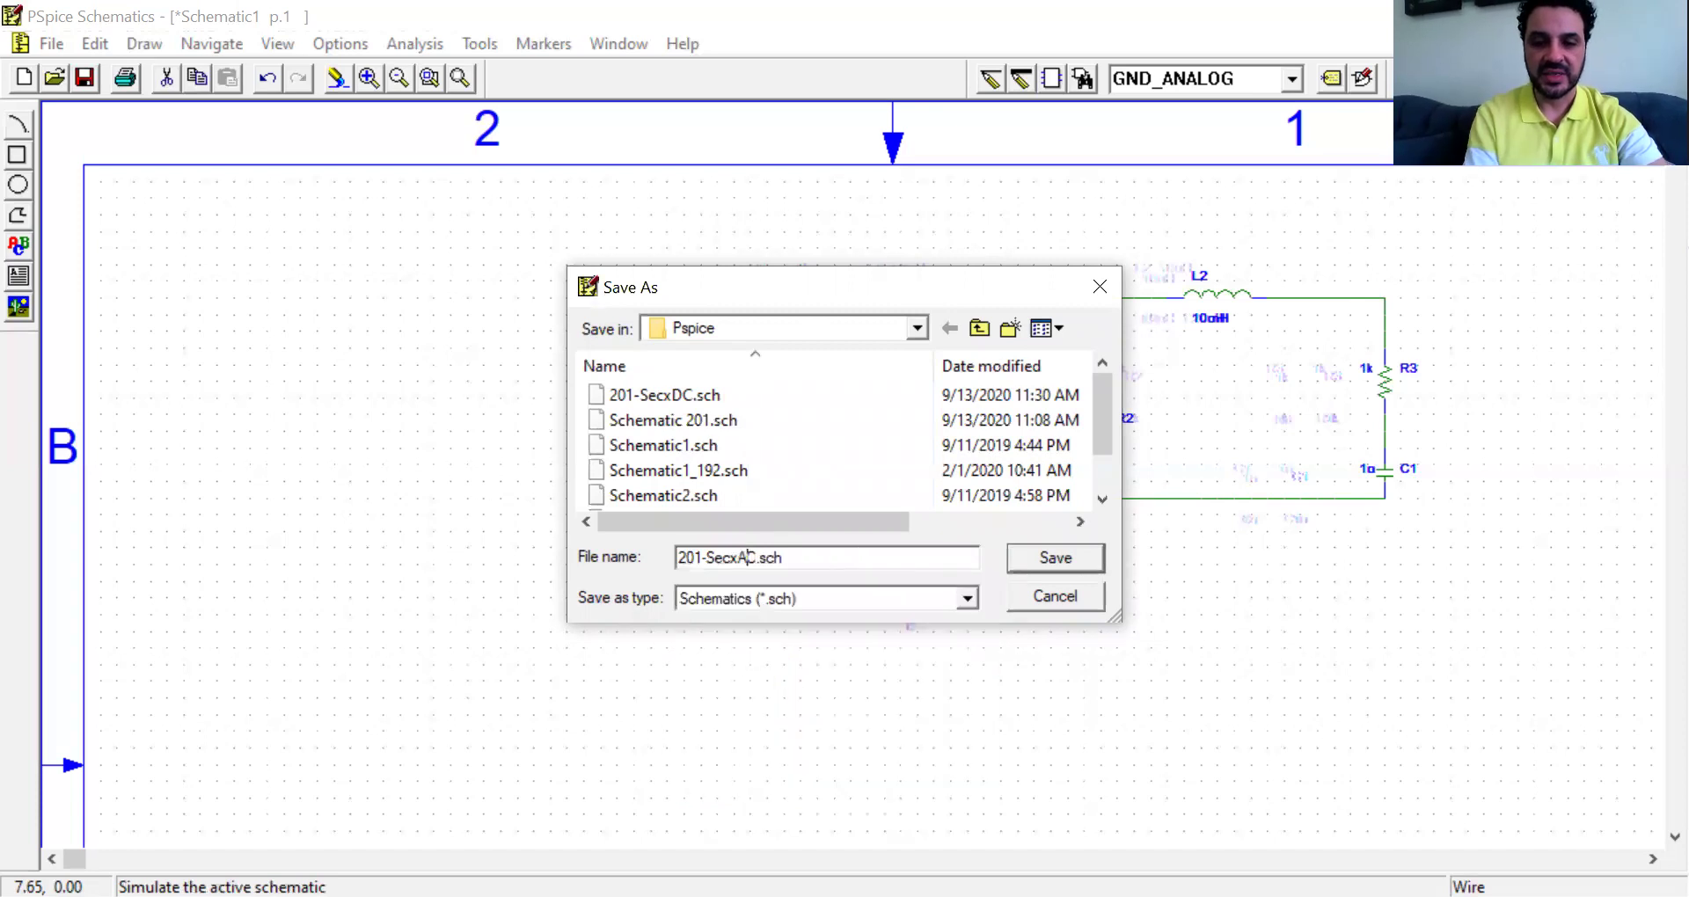
pyautogui.click(1050, 560)
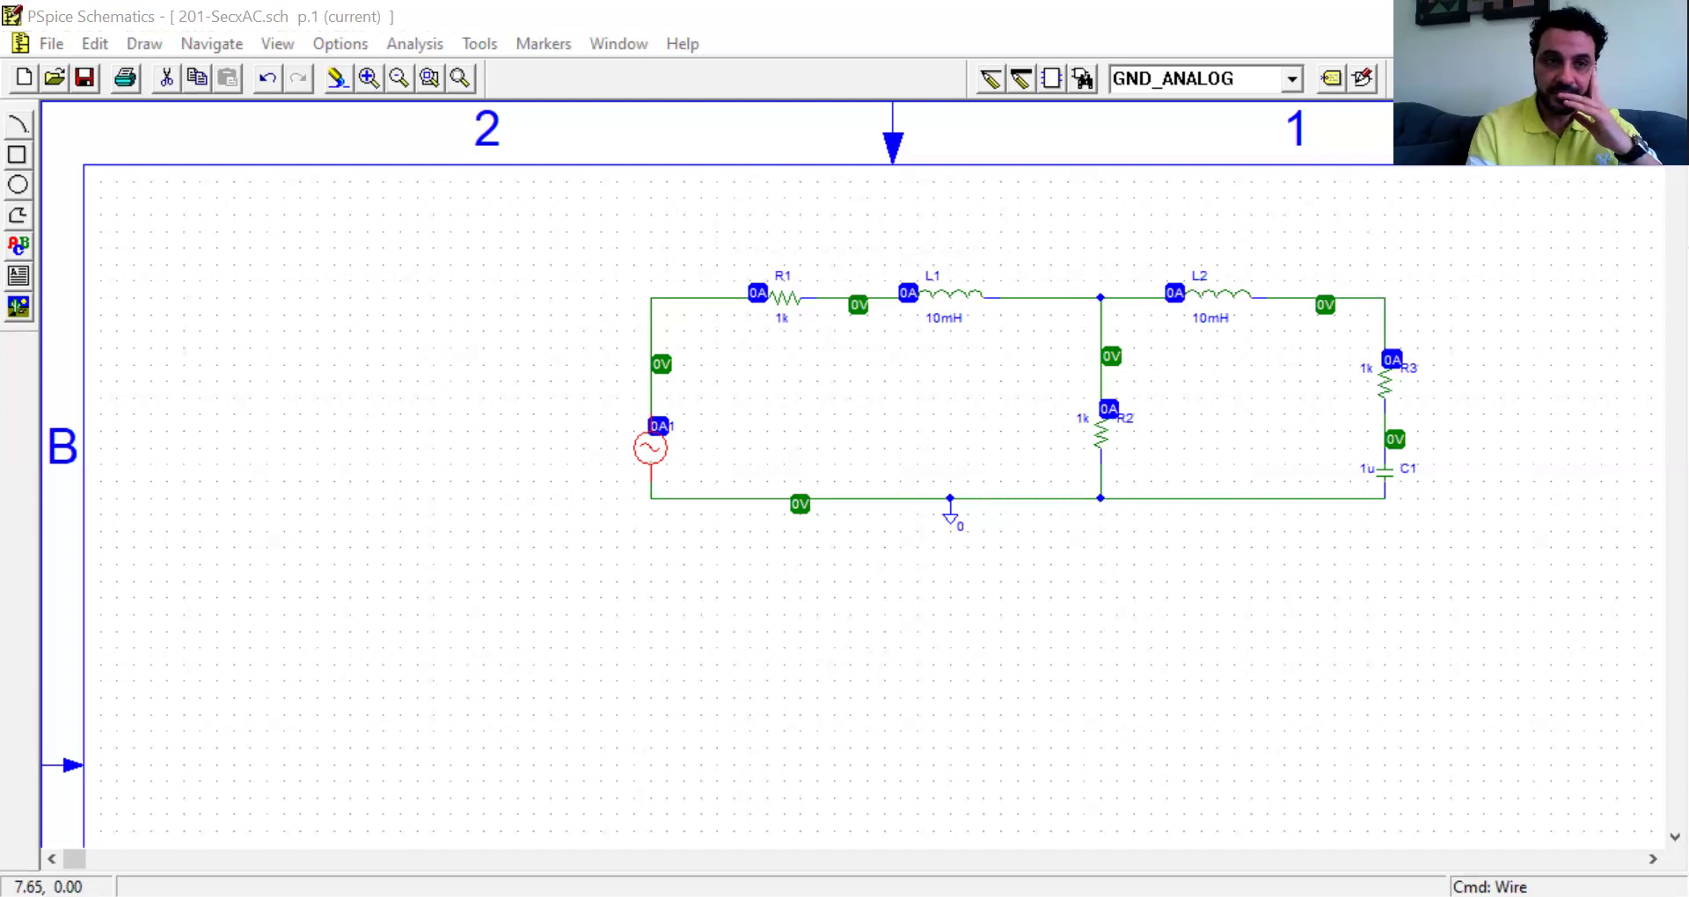
# - Return to the schematic, shift the sinusoidal source V1 slightly up and to the left, and delete it
pyautogui.hotkey('alt', 'Tab')
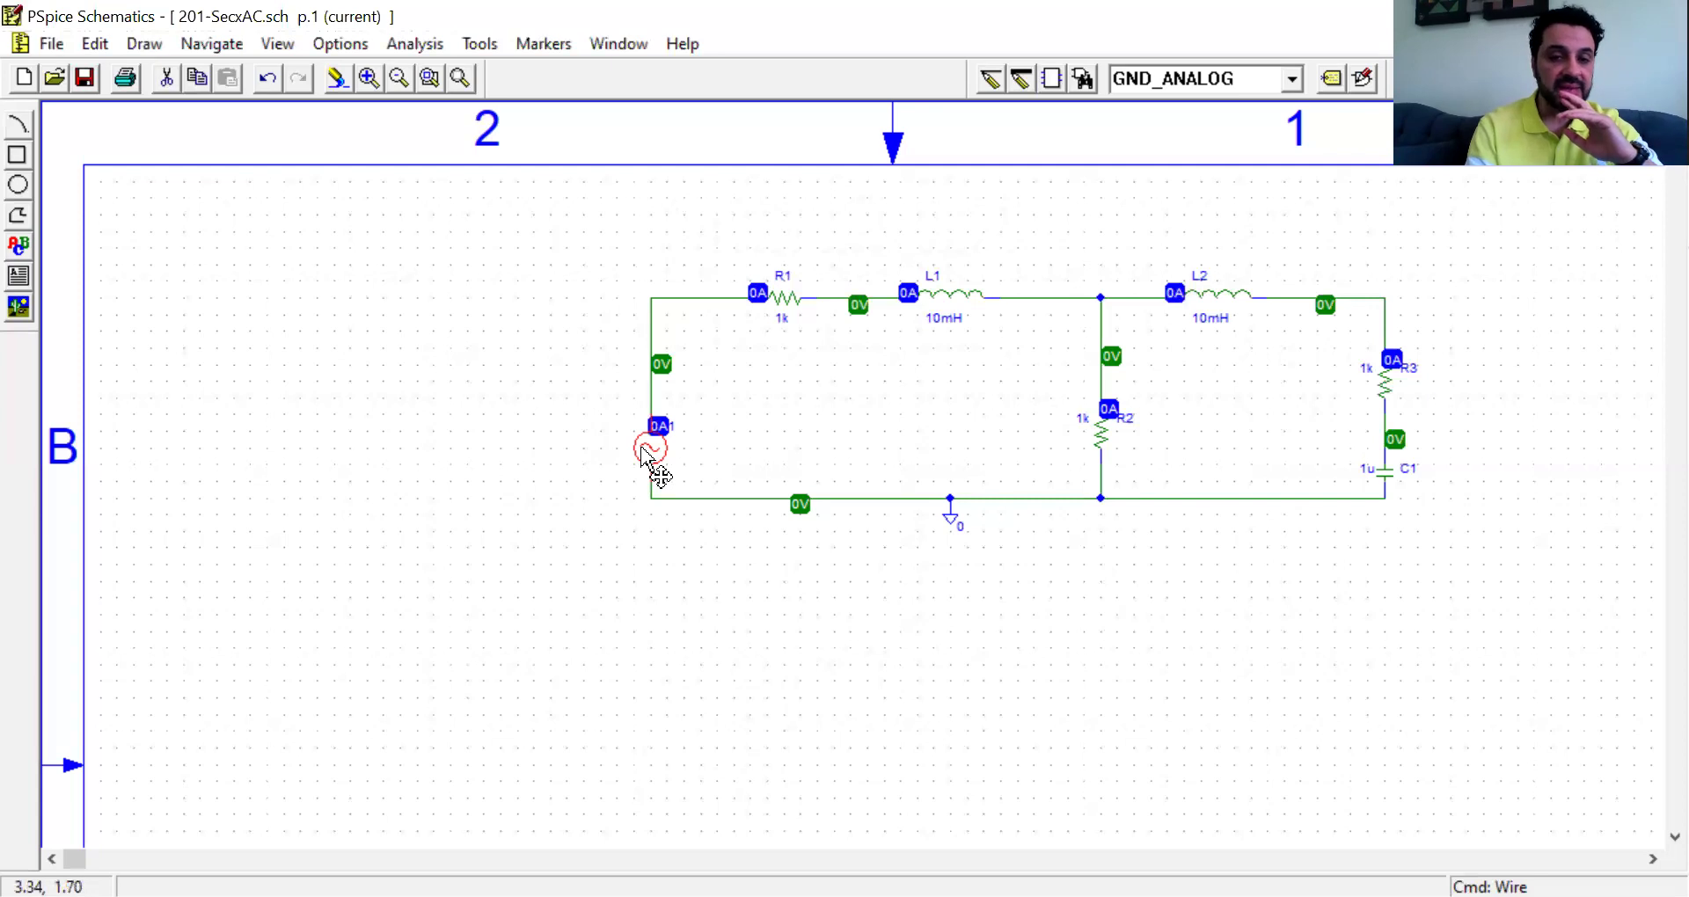
pyautogui.moveTo(641, 447)
pyautogui.mouseDown()
pyautogui.moveTo(675, 466)
pyautogui.moveTo(620, 437)
pyautogui.mouseUp()
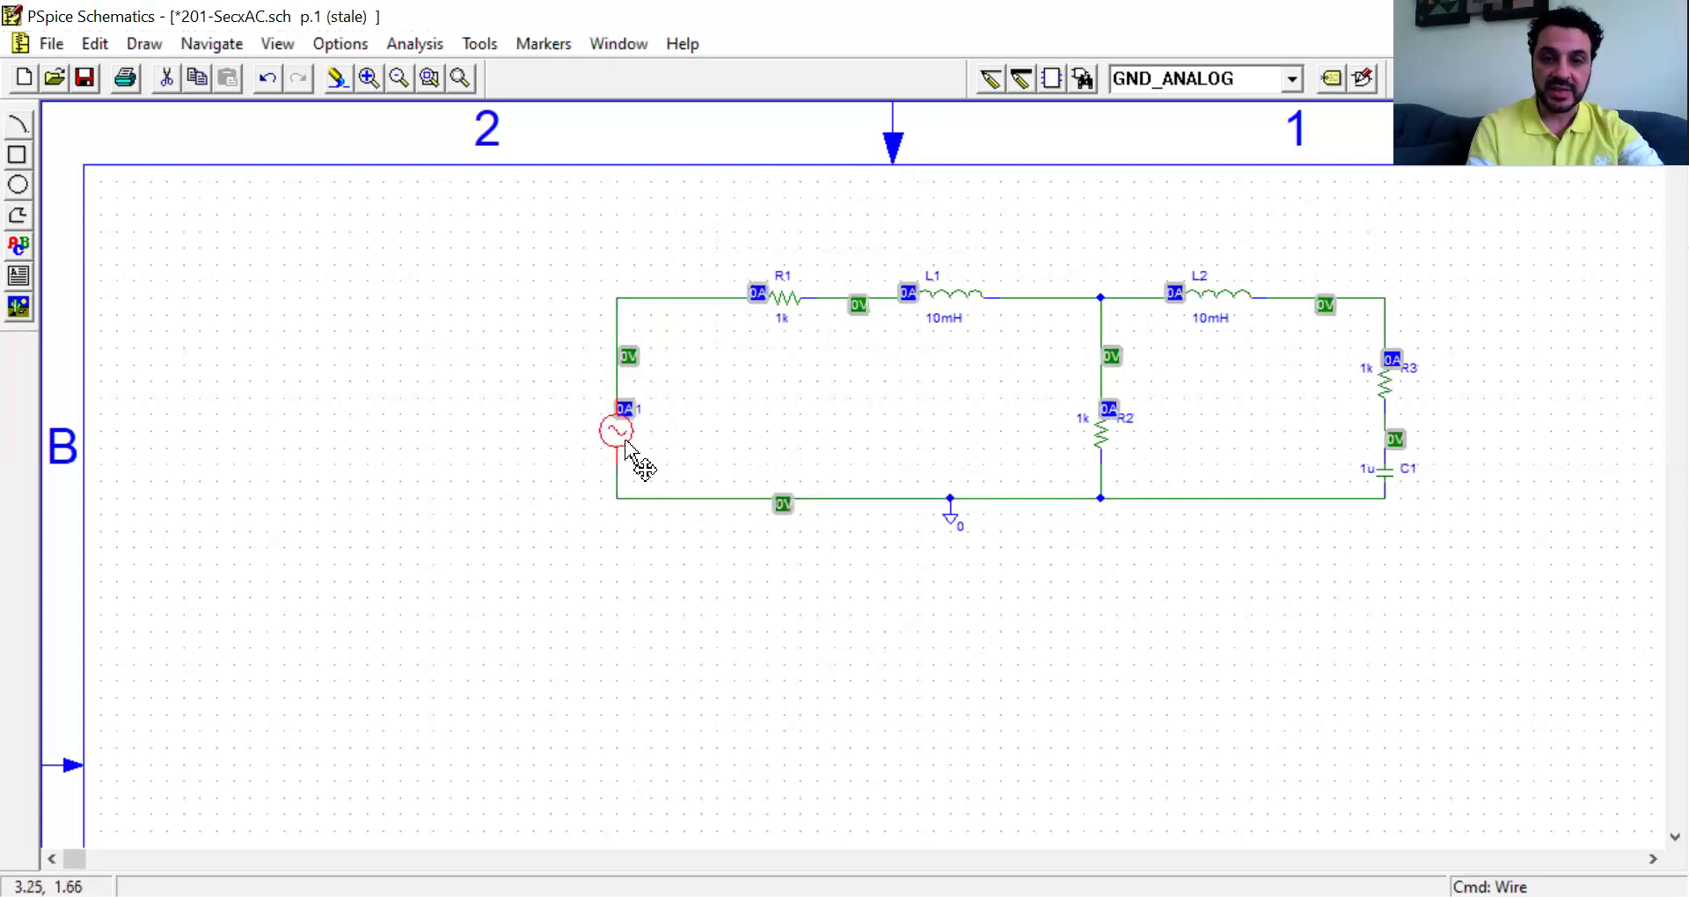
pyautogui.press('Delete')
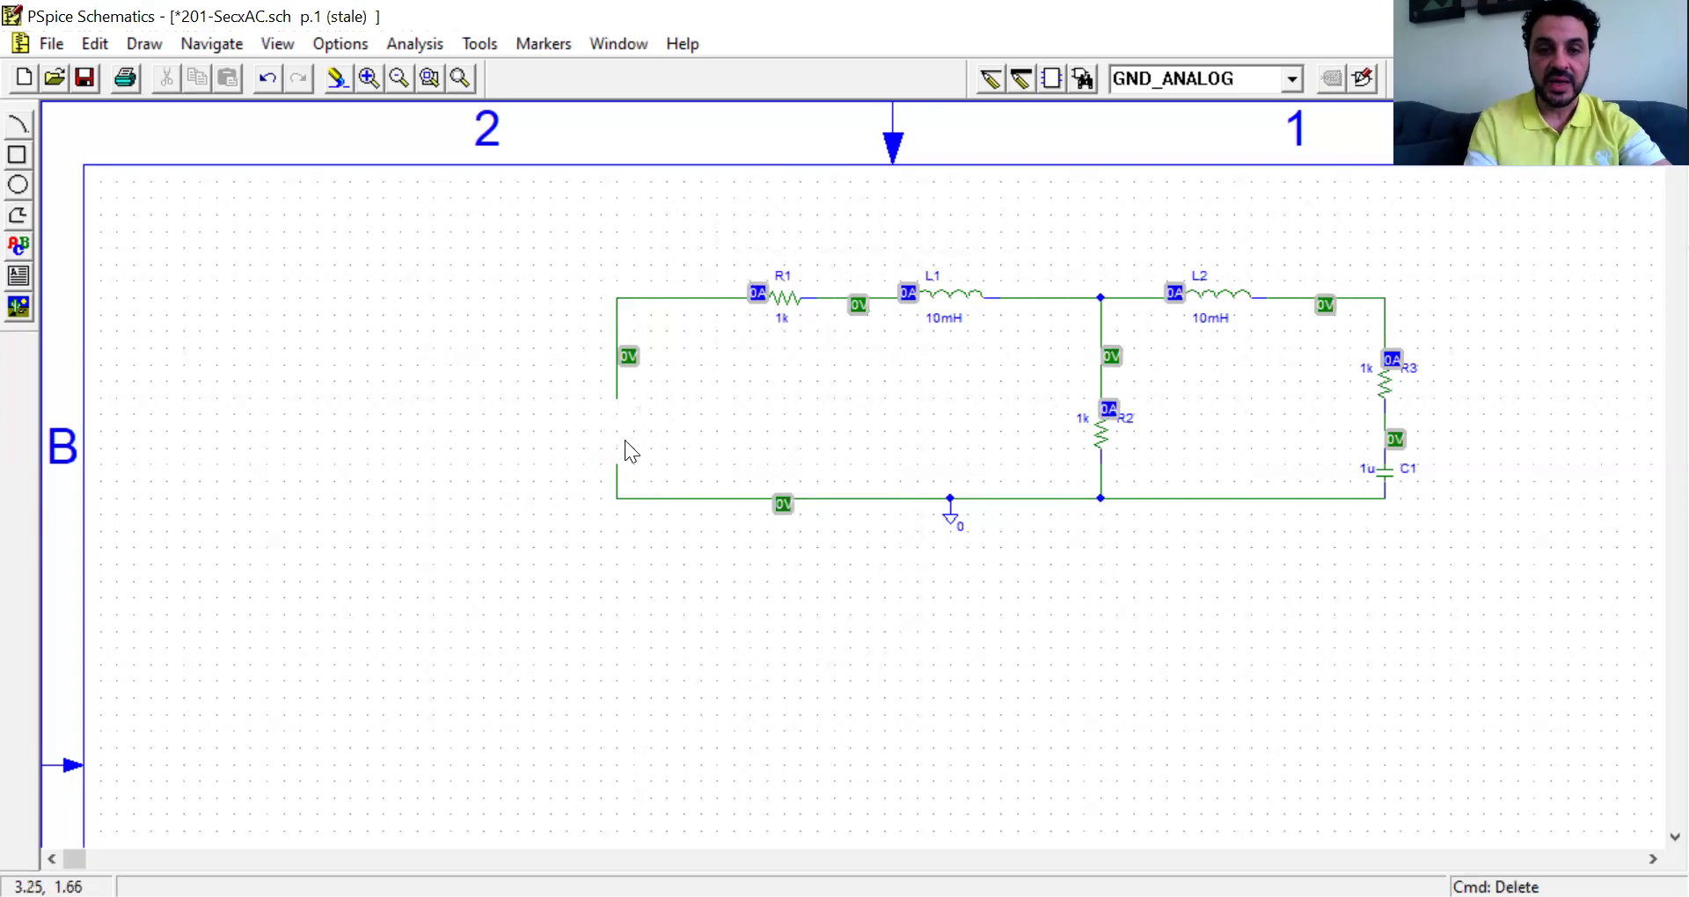
# - Place a VPULSE pulse voltage source in the gap left by the deleted source
pyautogui.click(1082, 78)
pyautogui.write('VPUL')
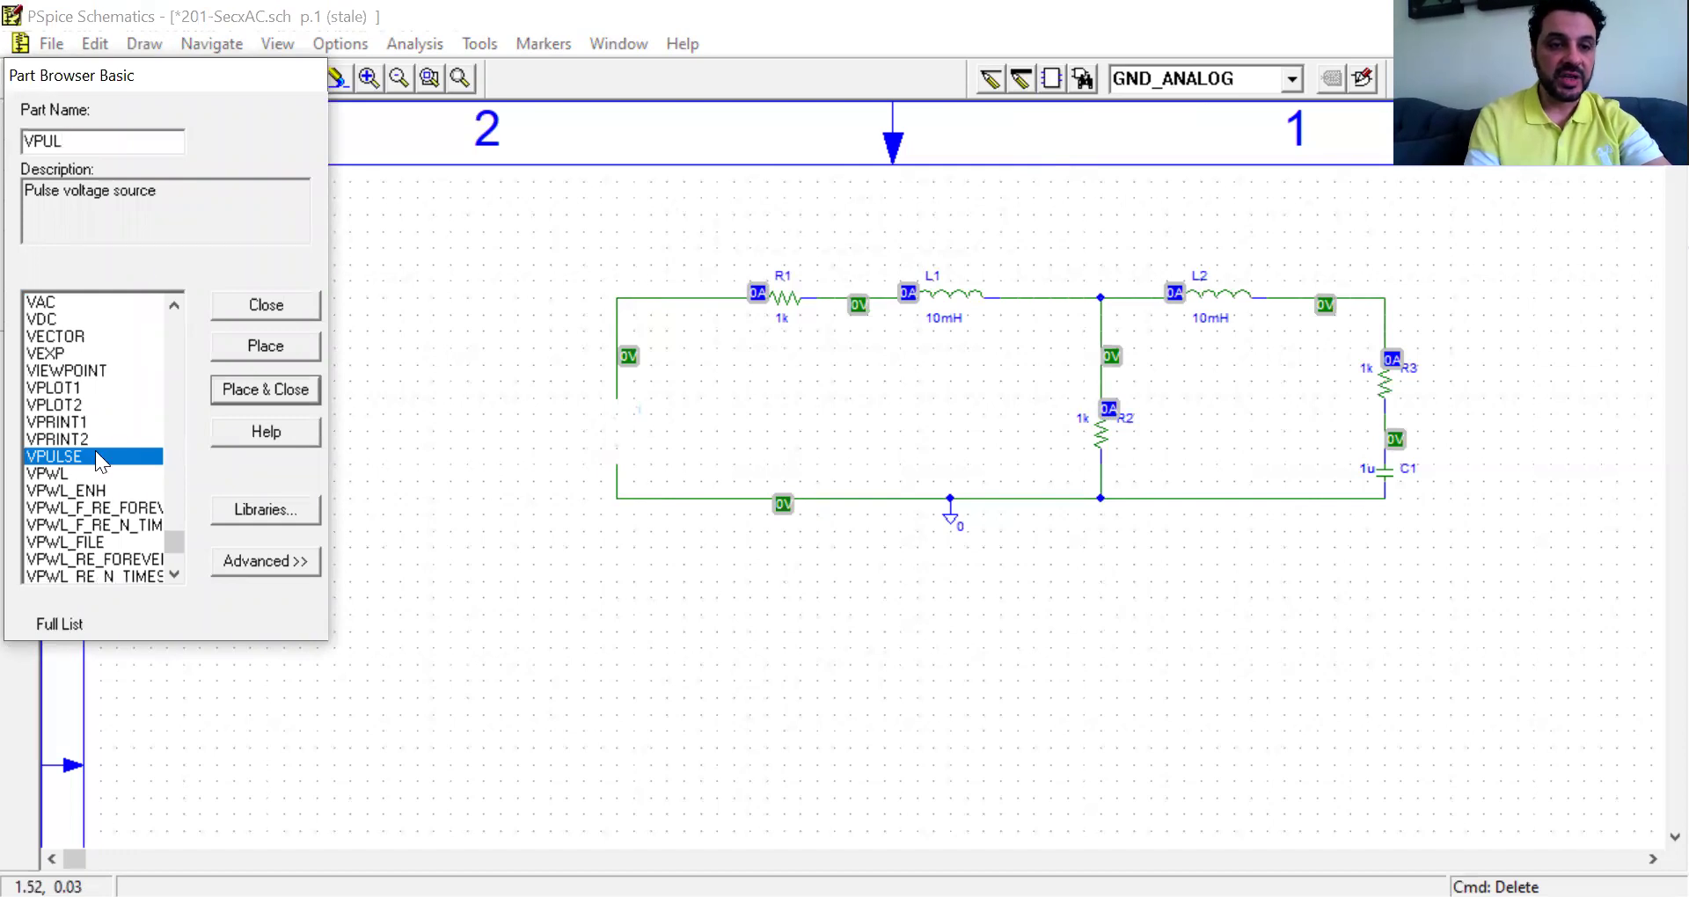
pyautogui.click(287, 387)
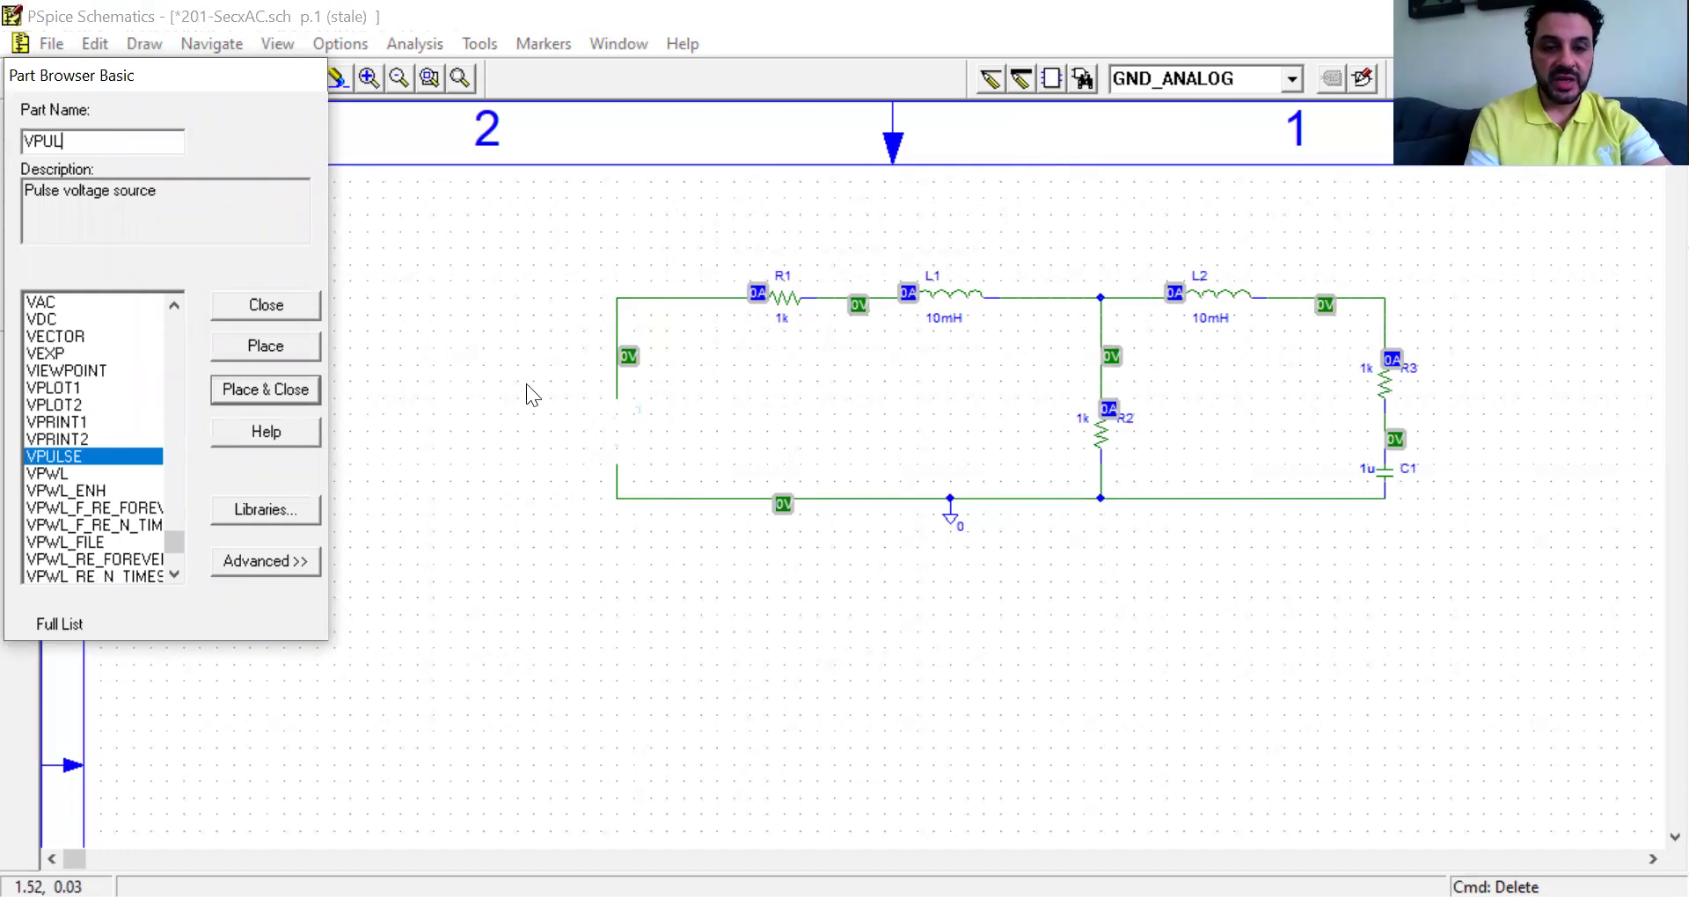
pyautogui.click(614, 393)
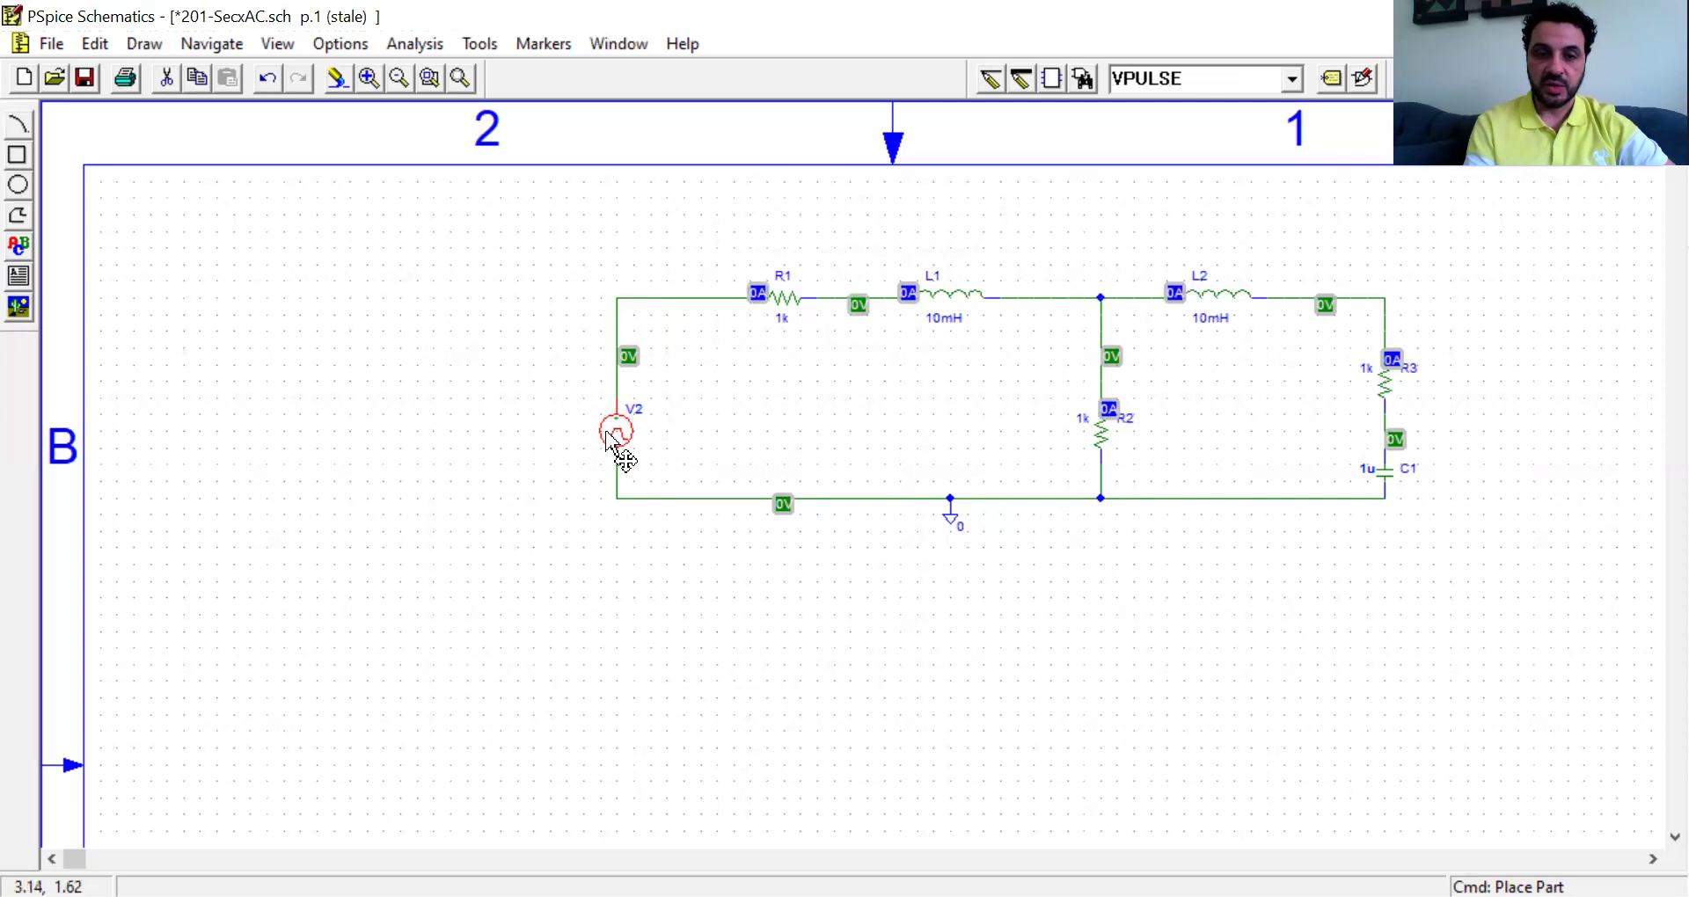
# - Open the attributes of the VPULSE source V2 and set its V1 level to 0 and its V2 level to 5
pyautogui.doubleClick(603, 436)
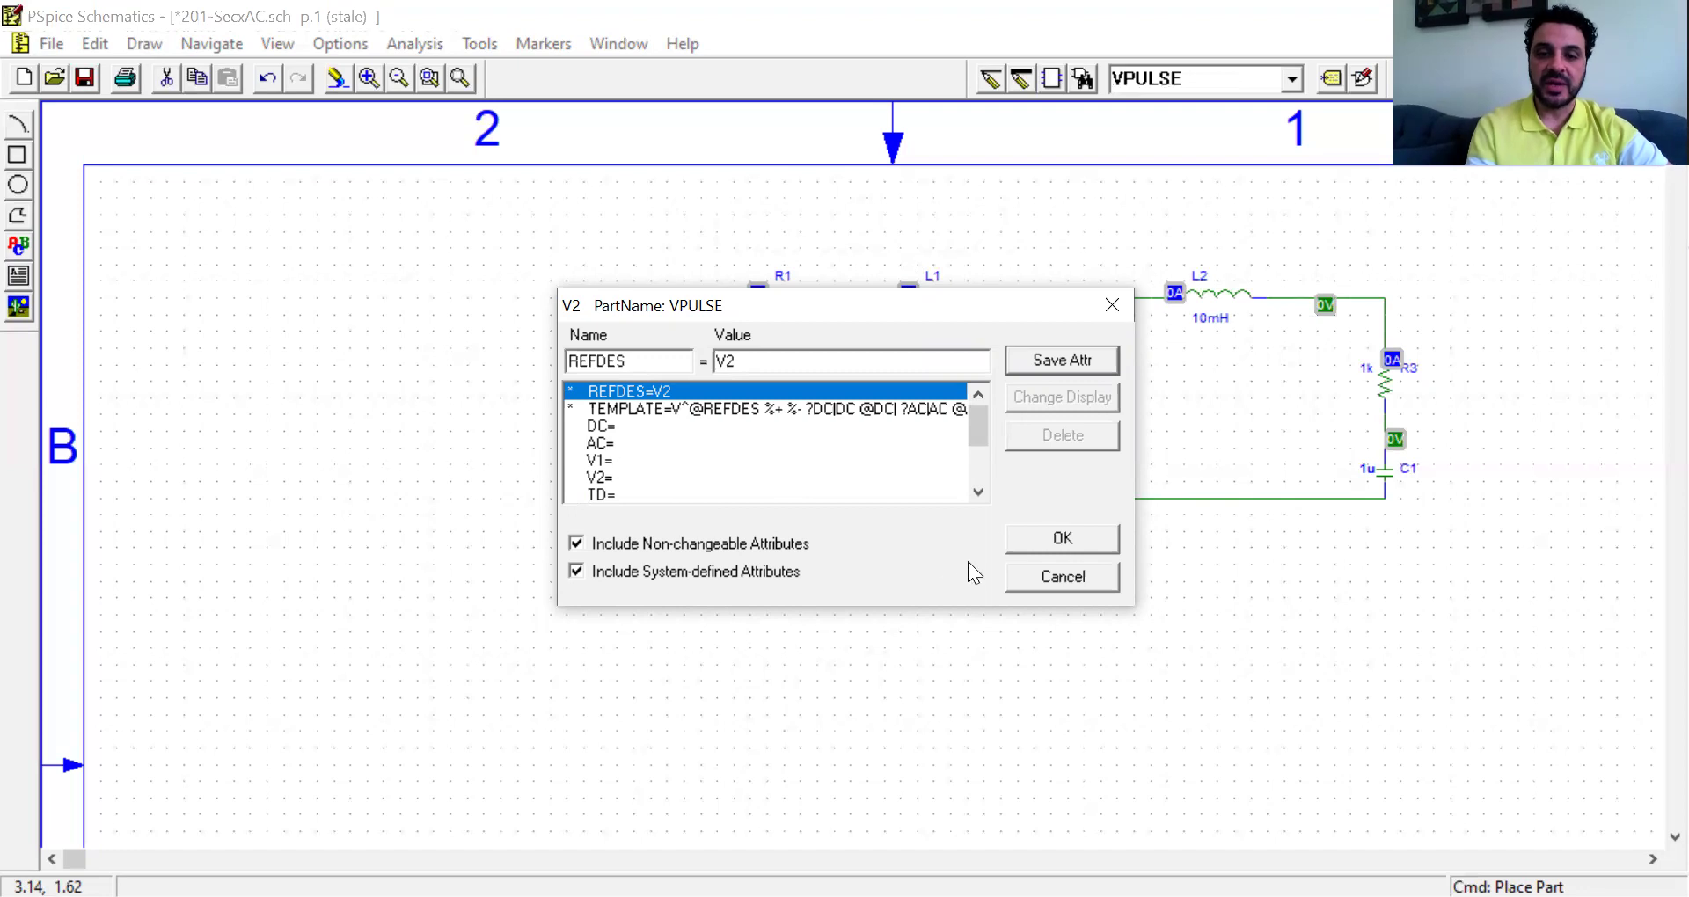
pyautogui.click(971, 493)
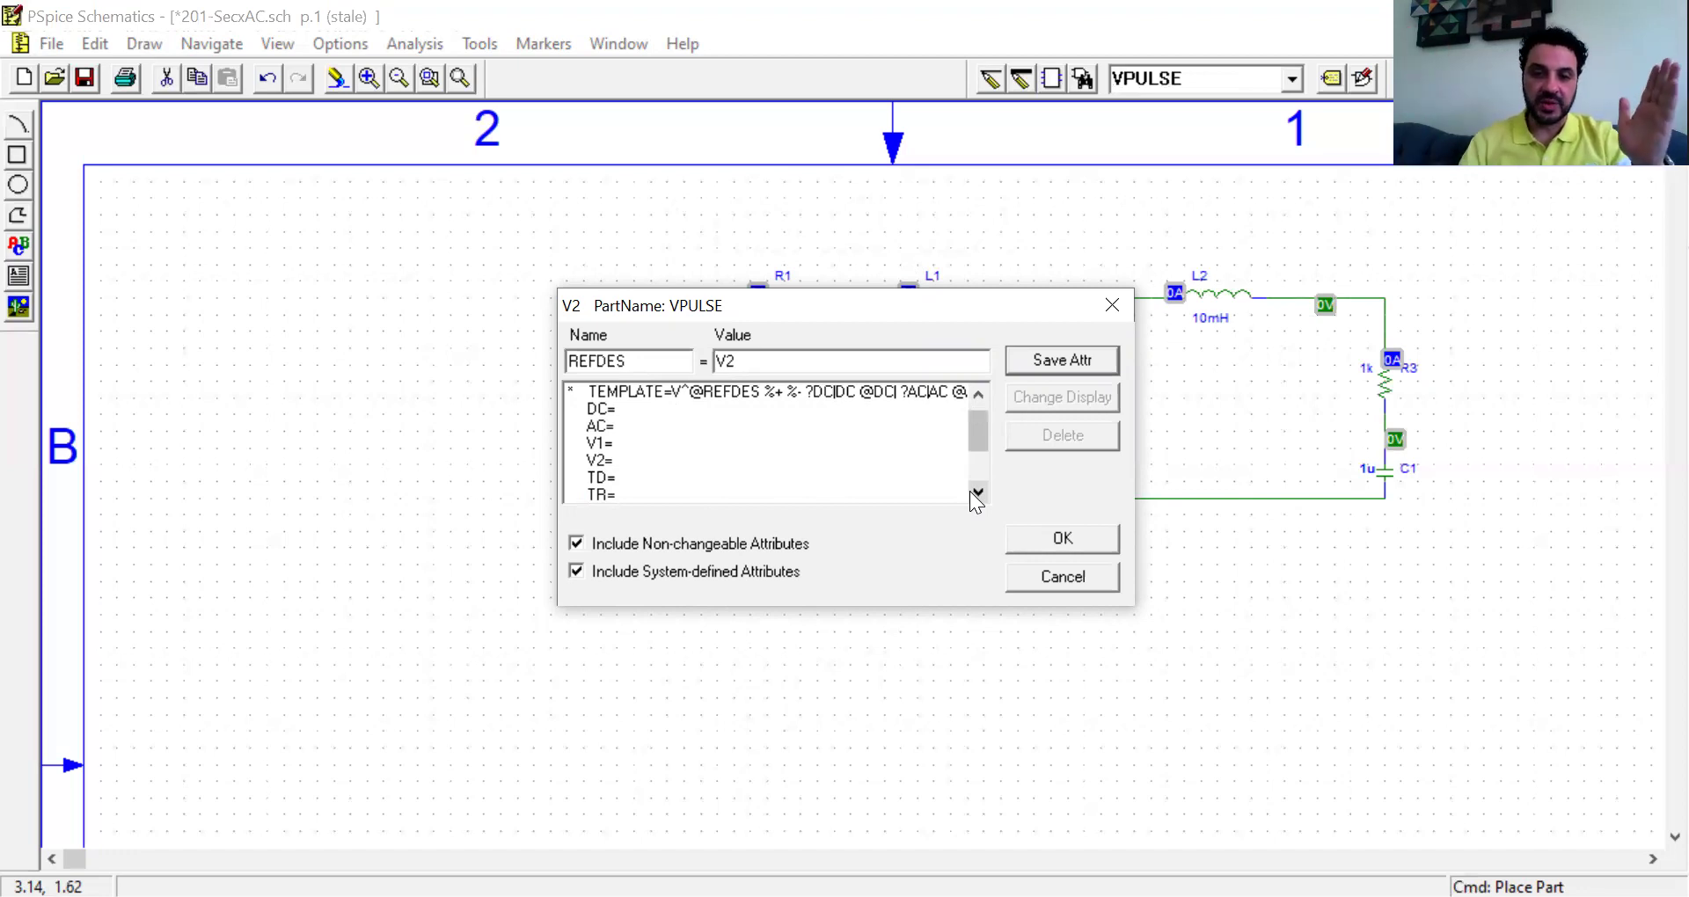
pyautogui.click(610, 447)
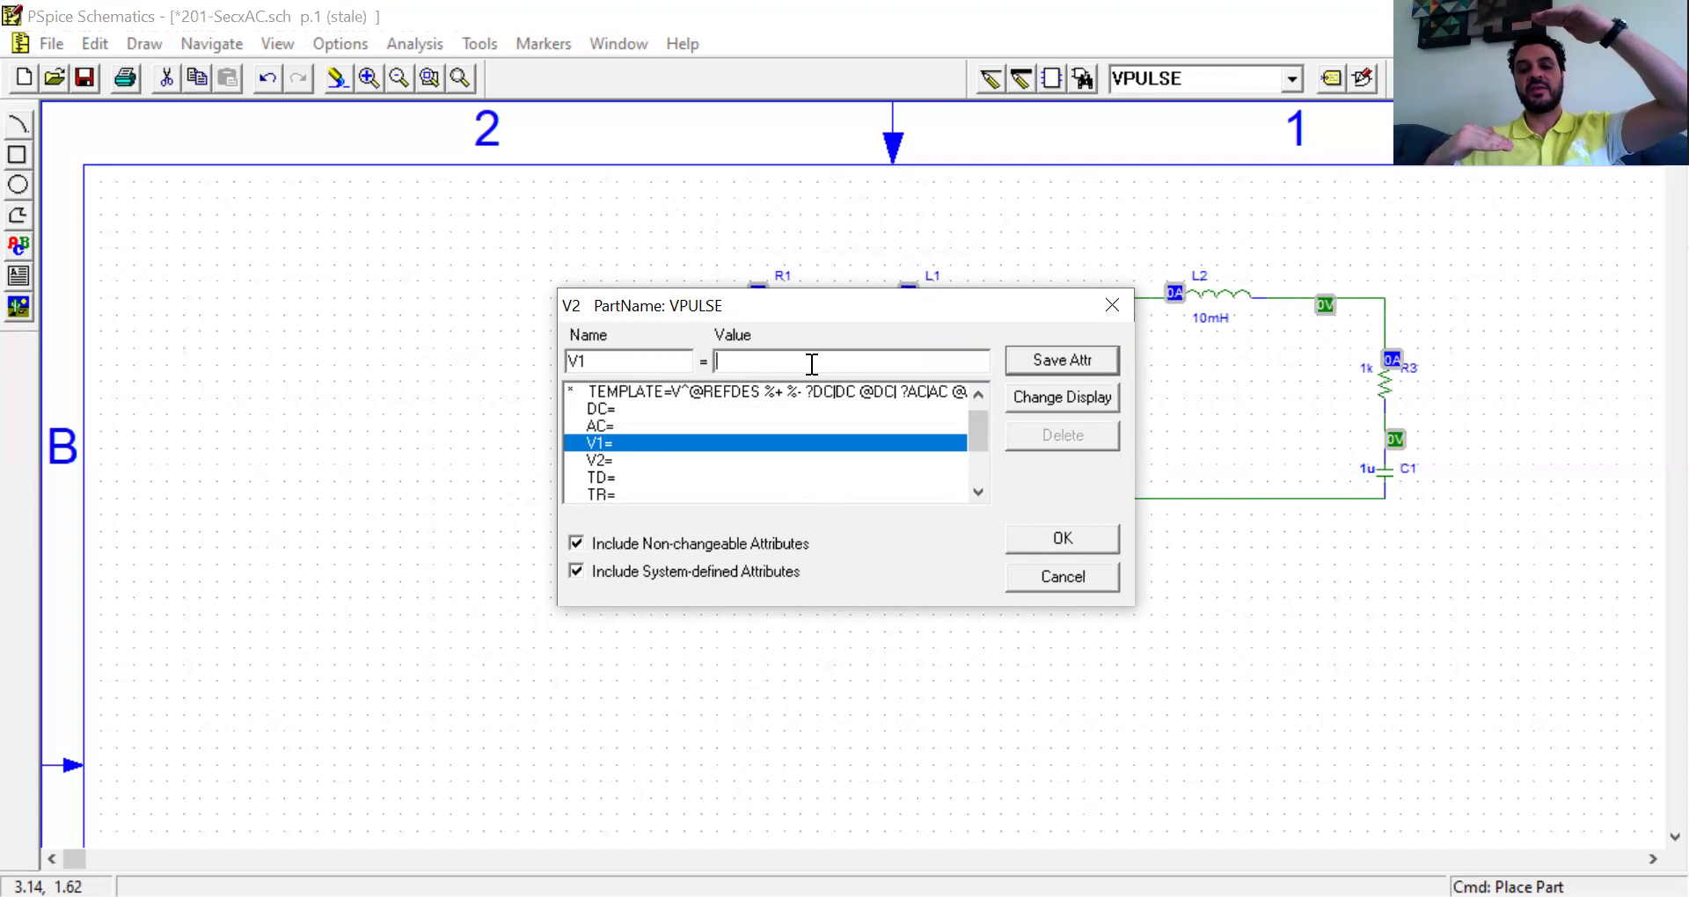
pyautogui.write('0')
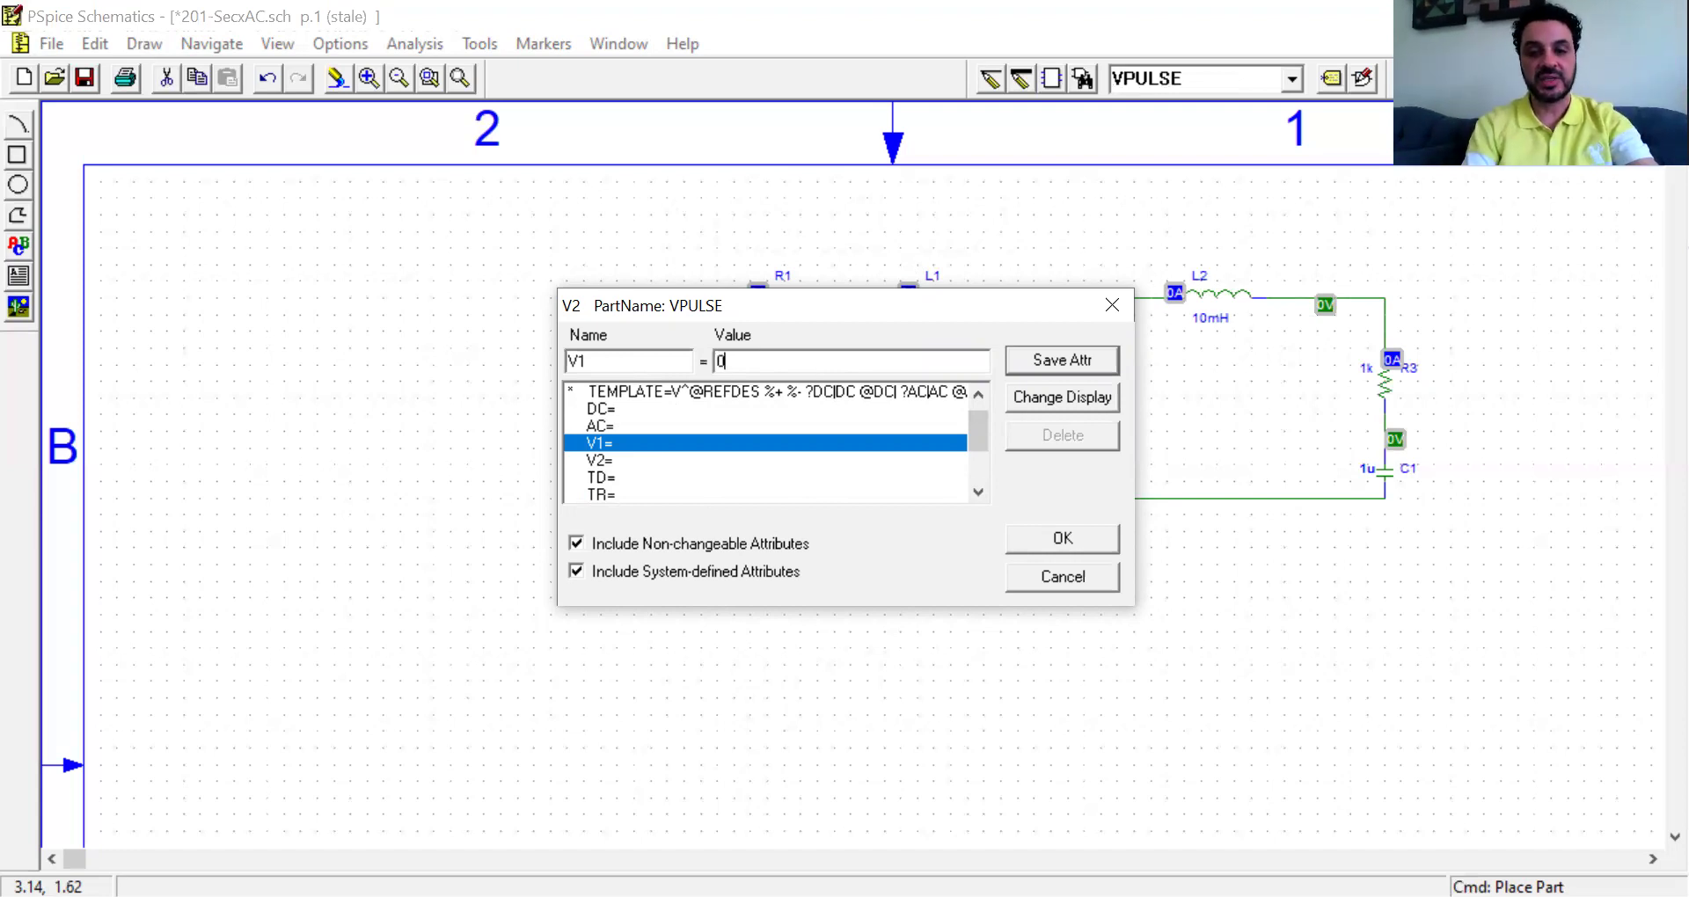
pyautogui.click(1045, 363)
pyautogui.click(617, 459)
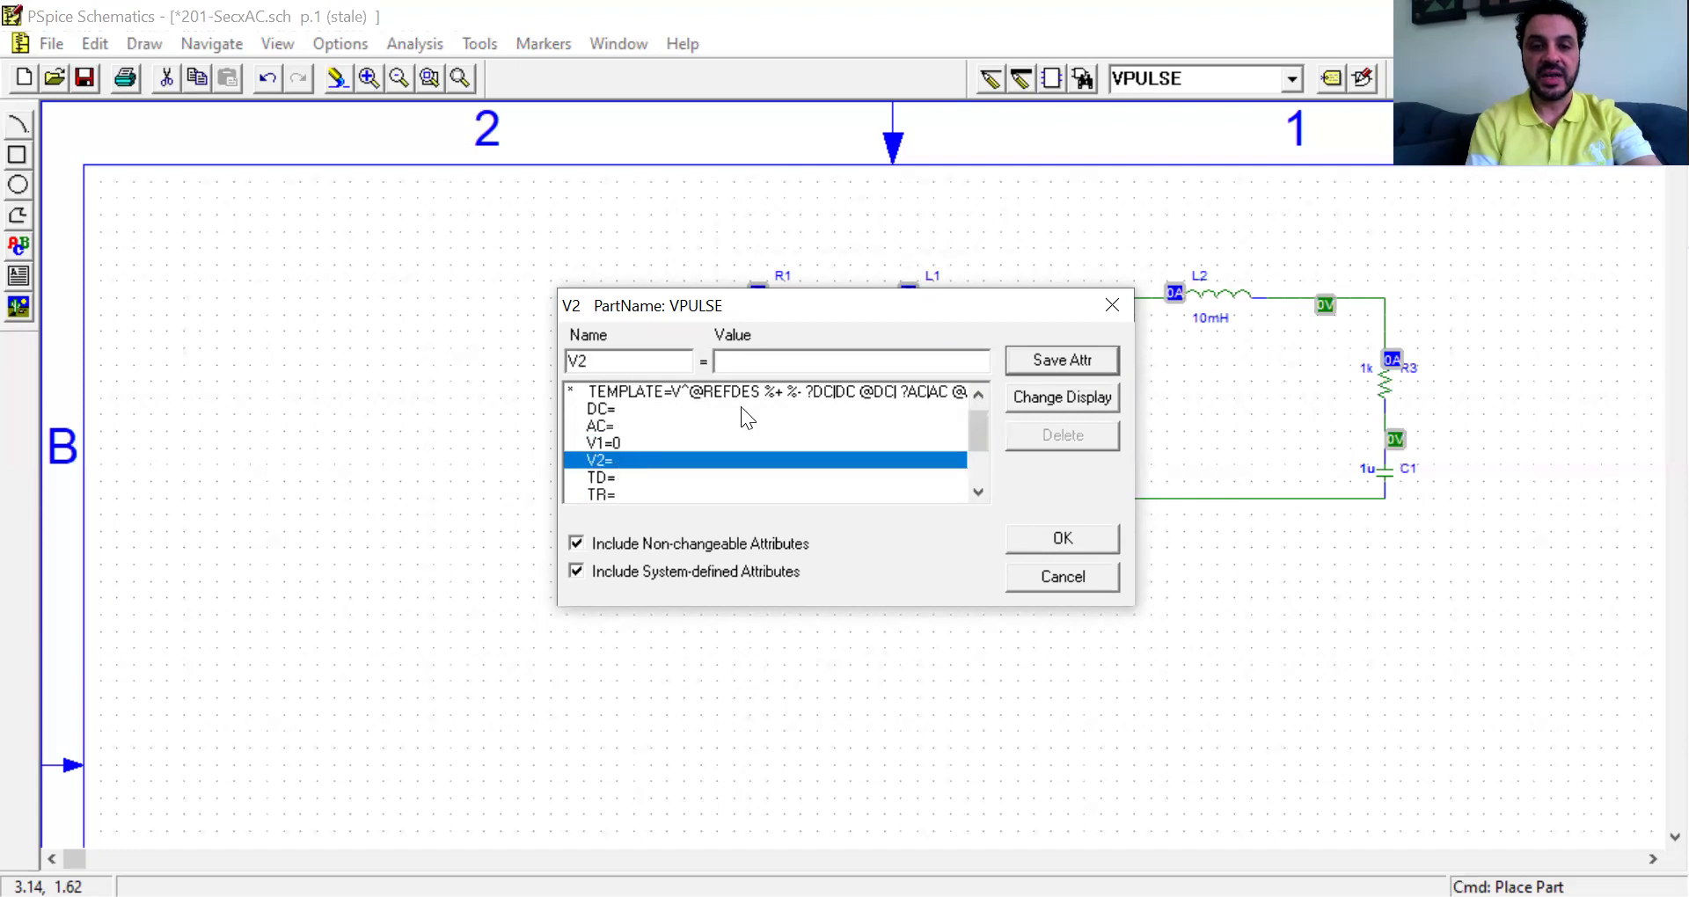
pyautogui.write('5')
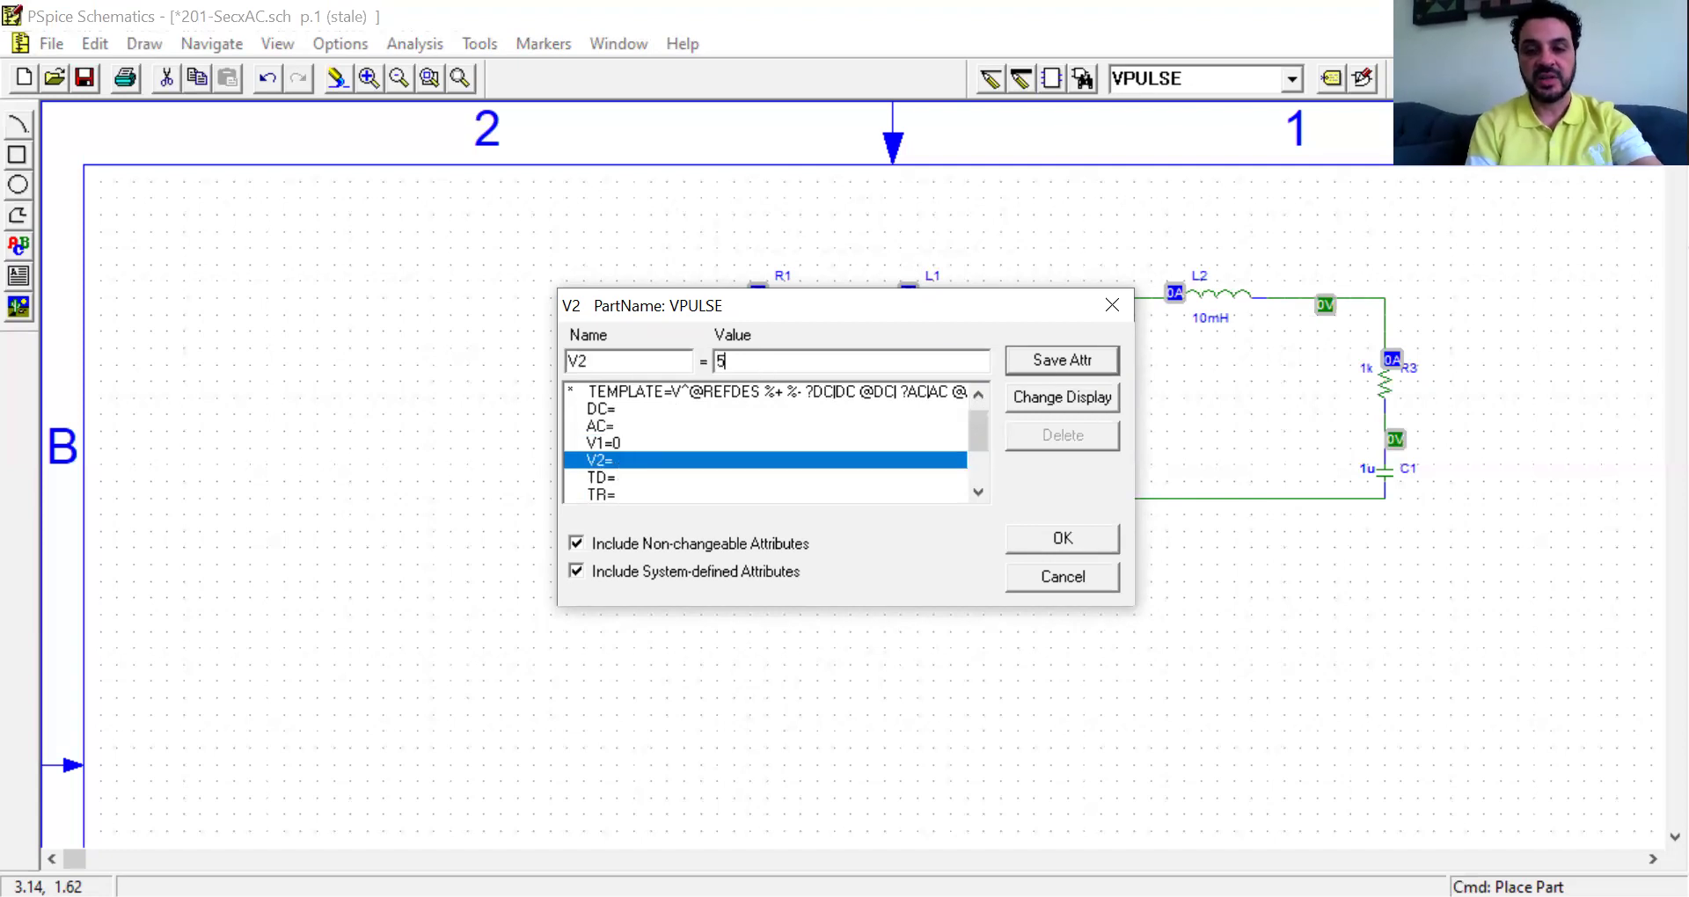
pyautogui.click(1035, 358)
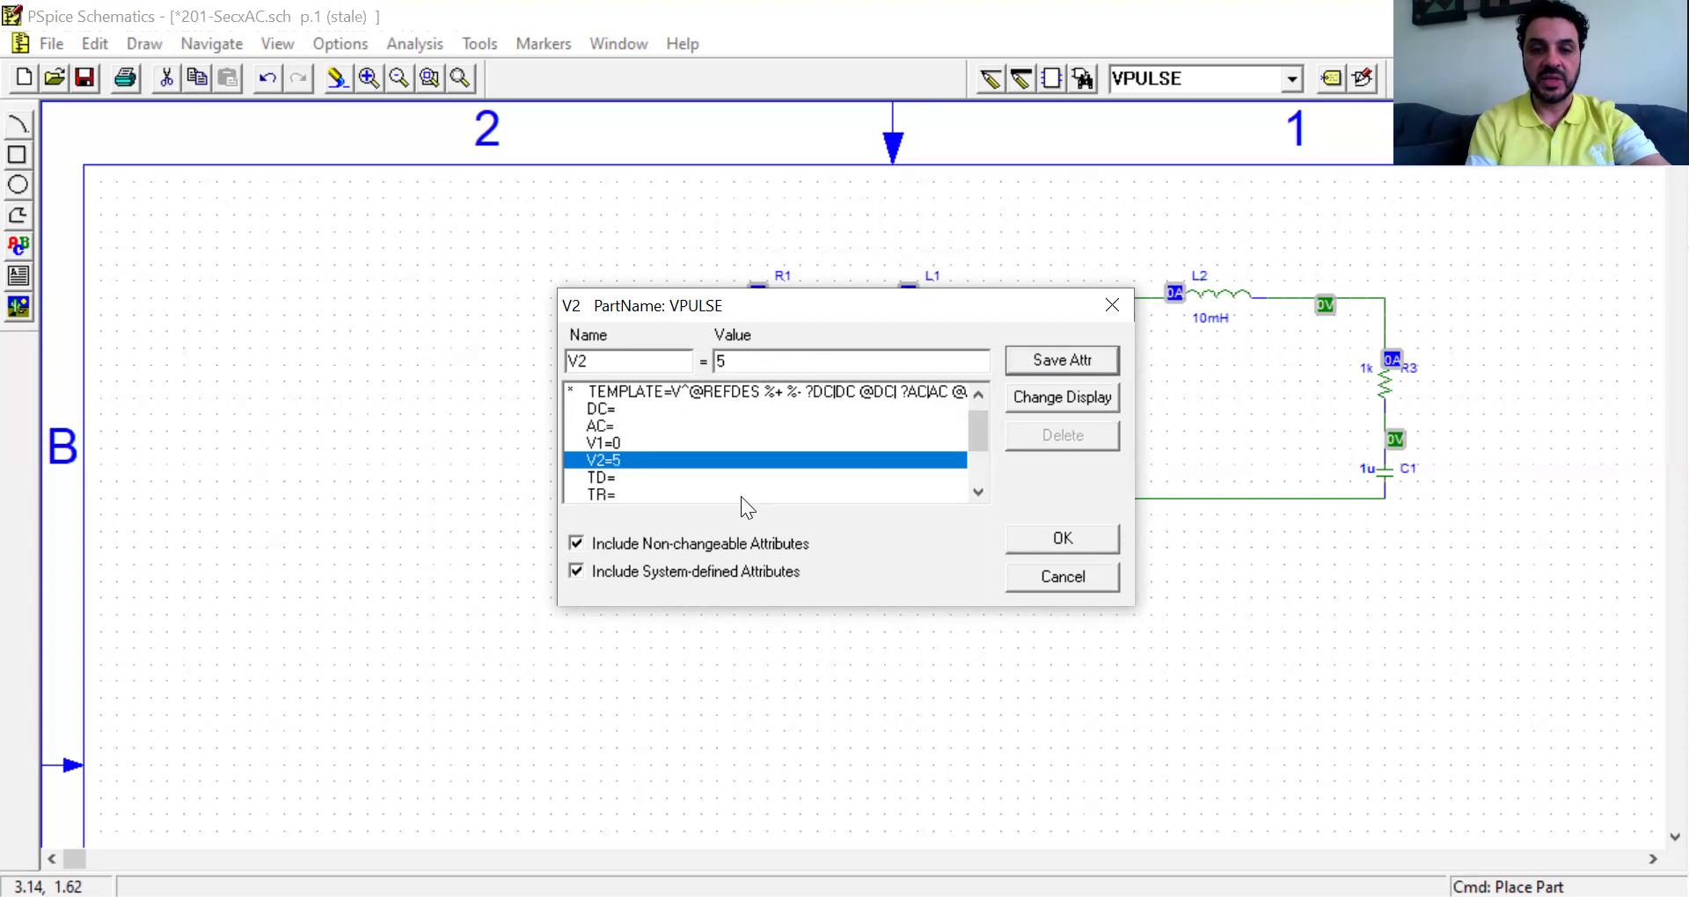
# - Set the pulse source's delay time TD to .1ms and save the attribute
pyautogui.click(600, 477)
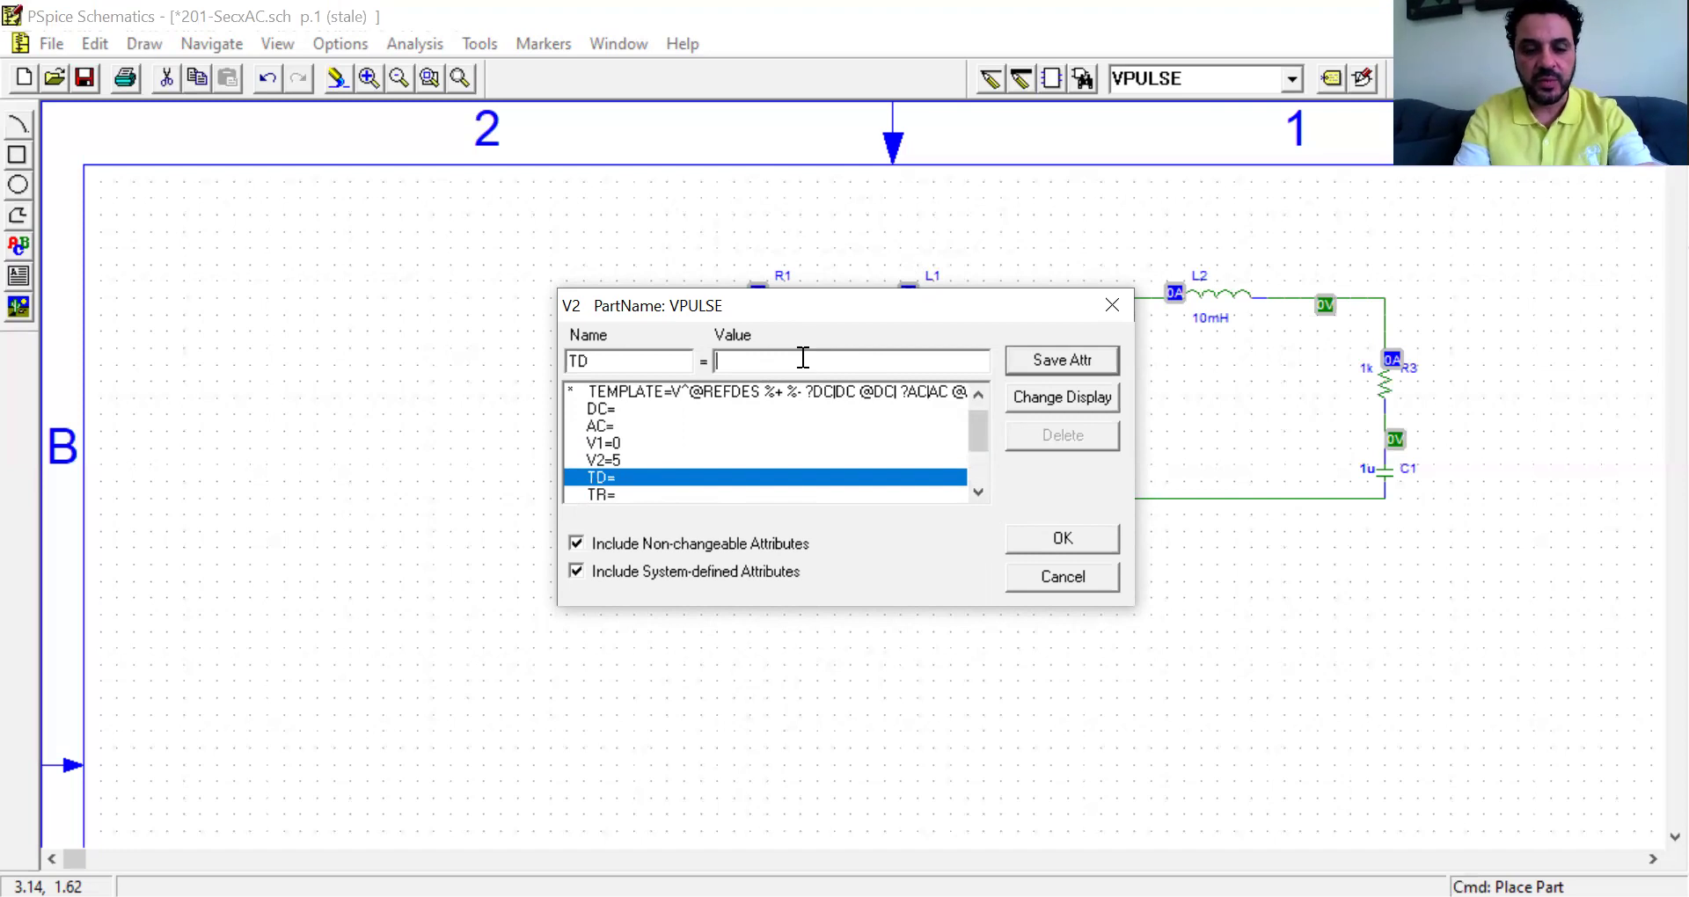
pyautogui.write('.1')
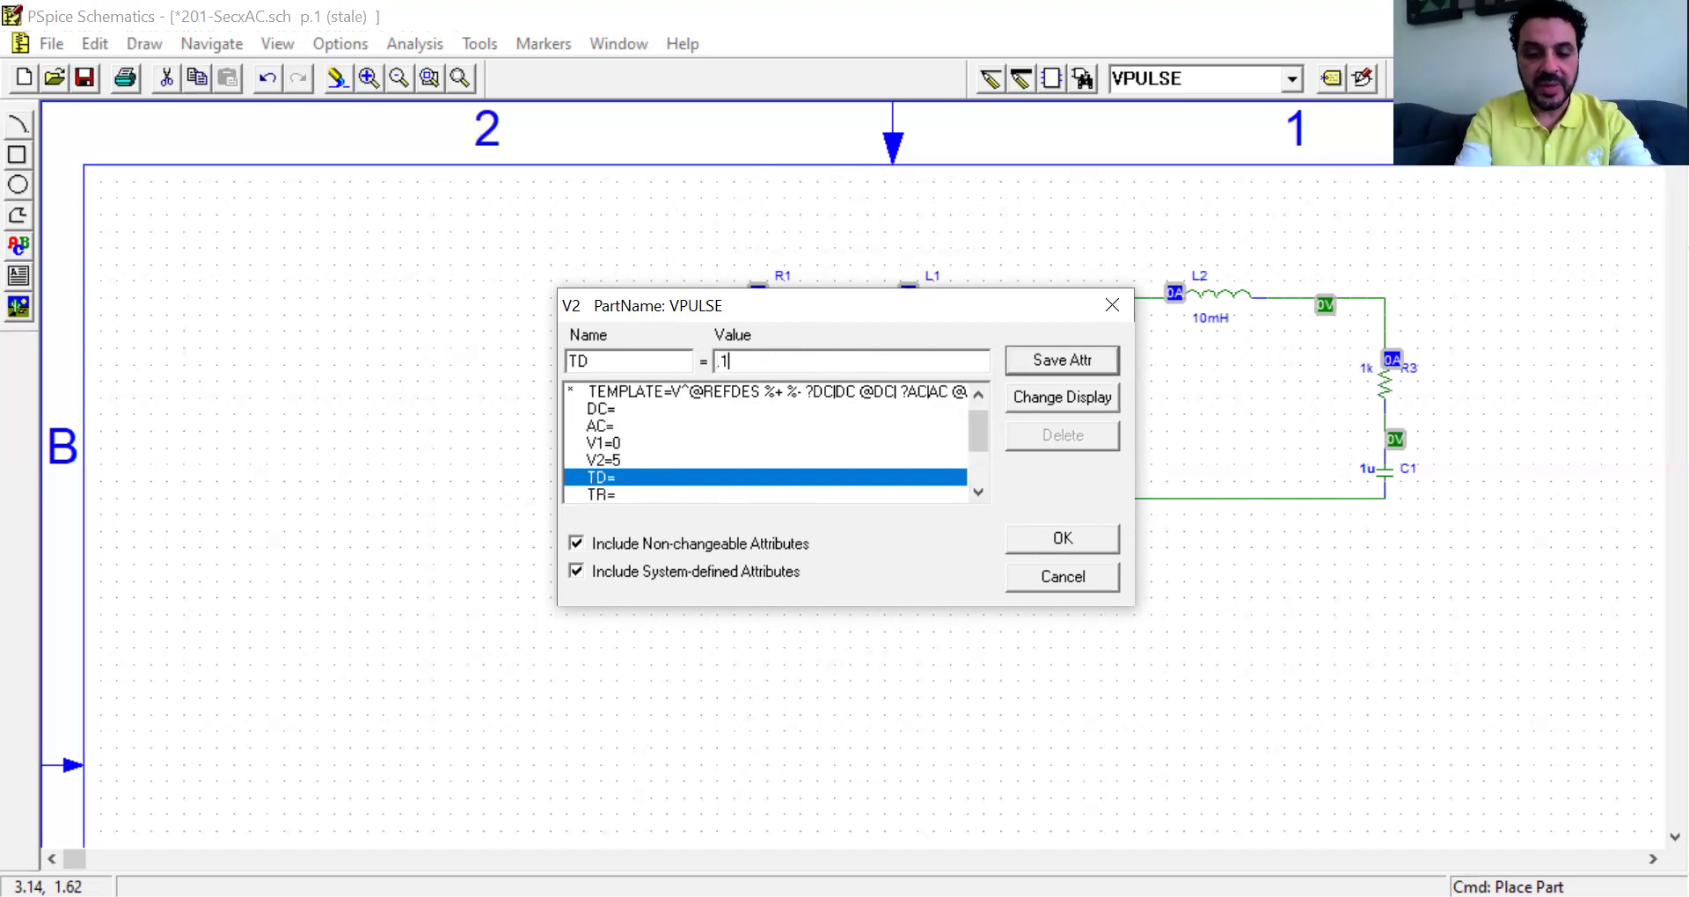
pyautogui.write('ms')
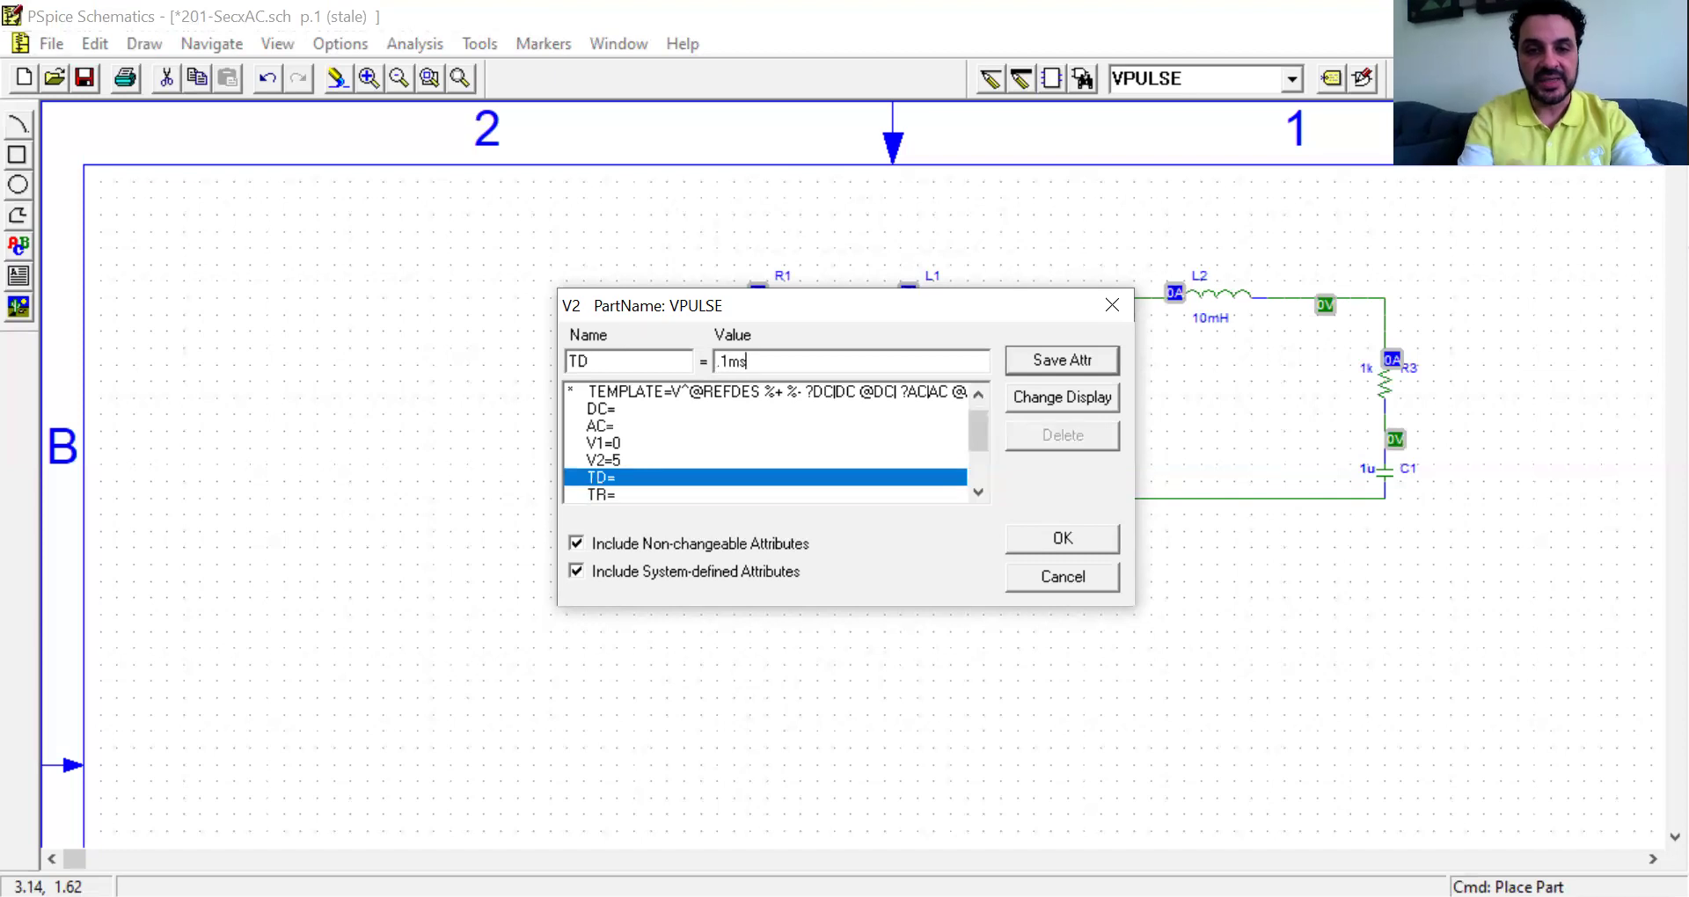
pyautogui.click(982, 500)
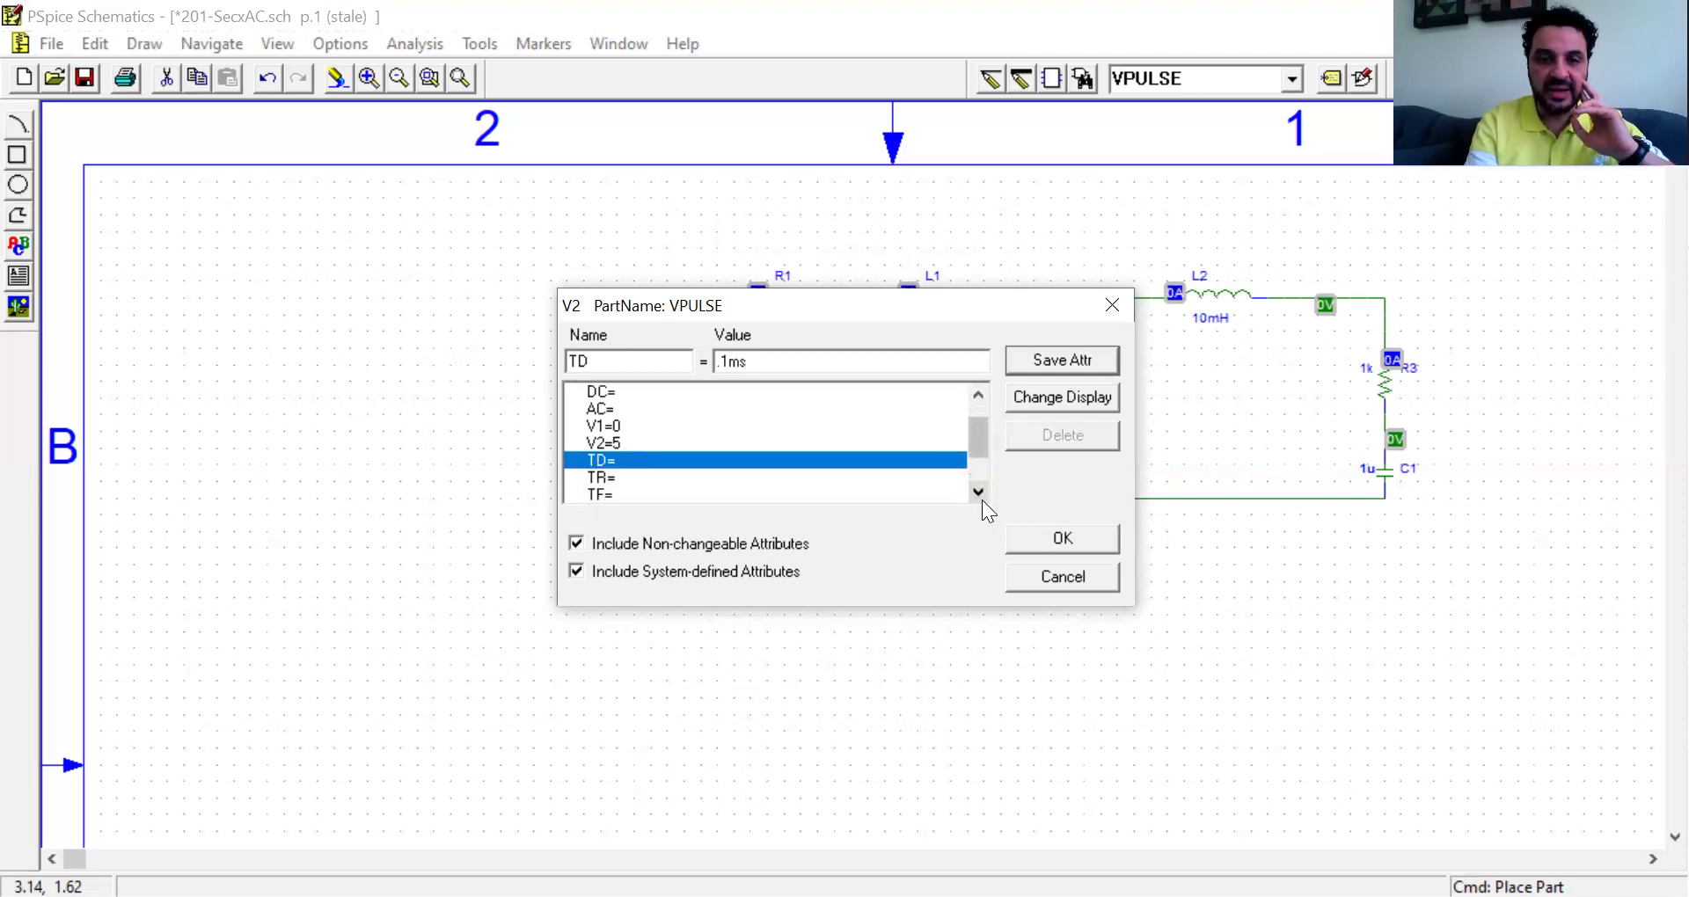
pyautogui.click(981, 500)
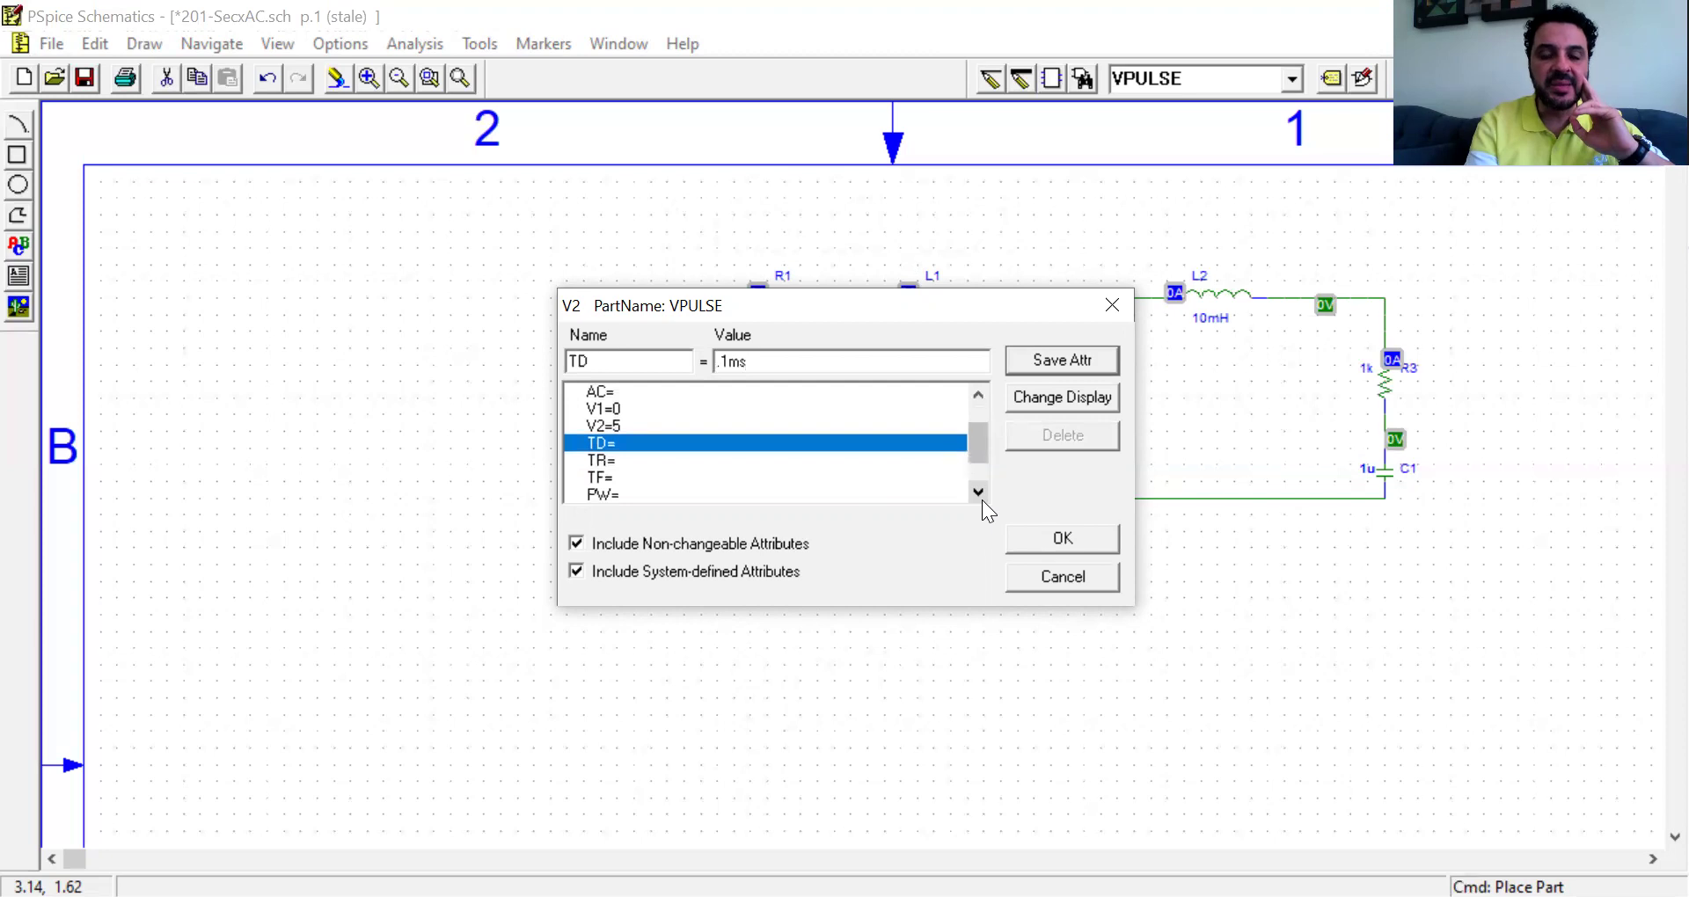
pyautogui.click(617, 455)
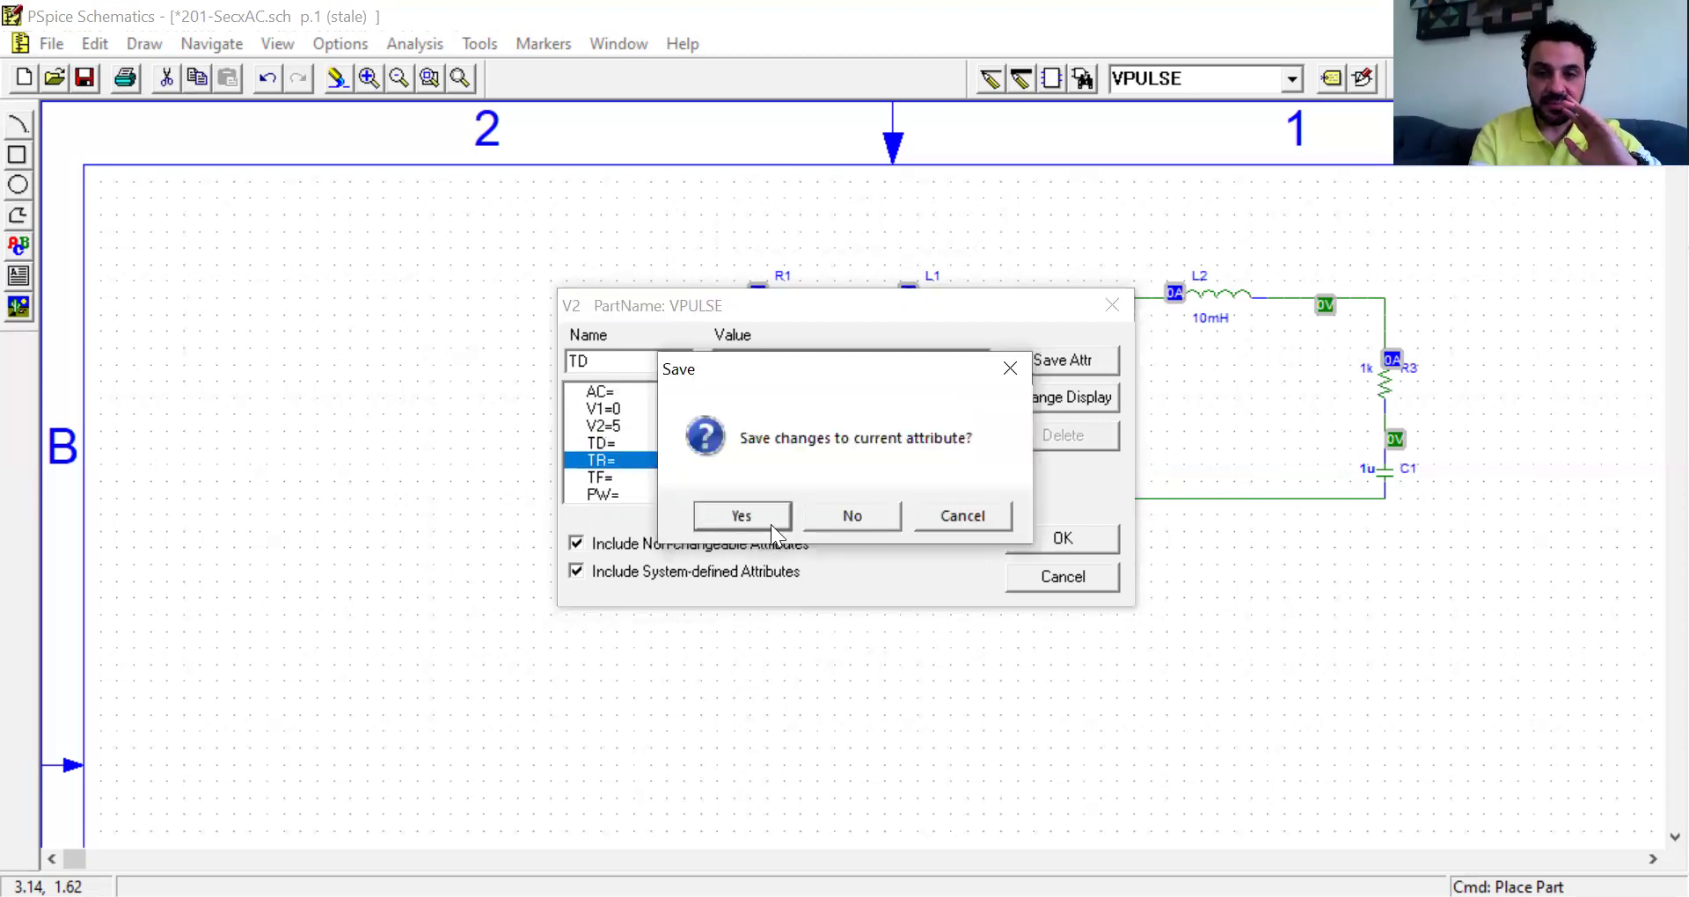
pyautogui.click(771, 524)
# - Set the pulse source's rise time TR to .1ms and save the attribute
pyautogui.click(595, 452)
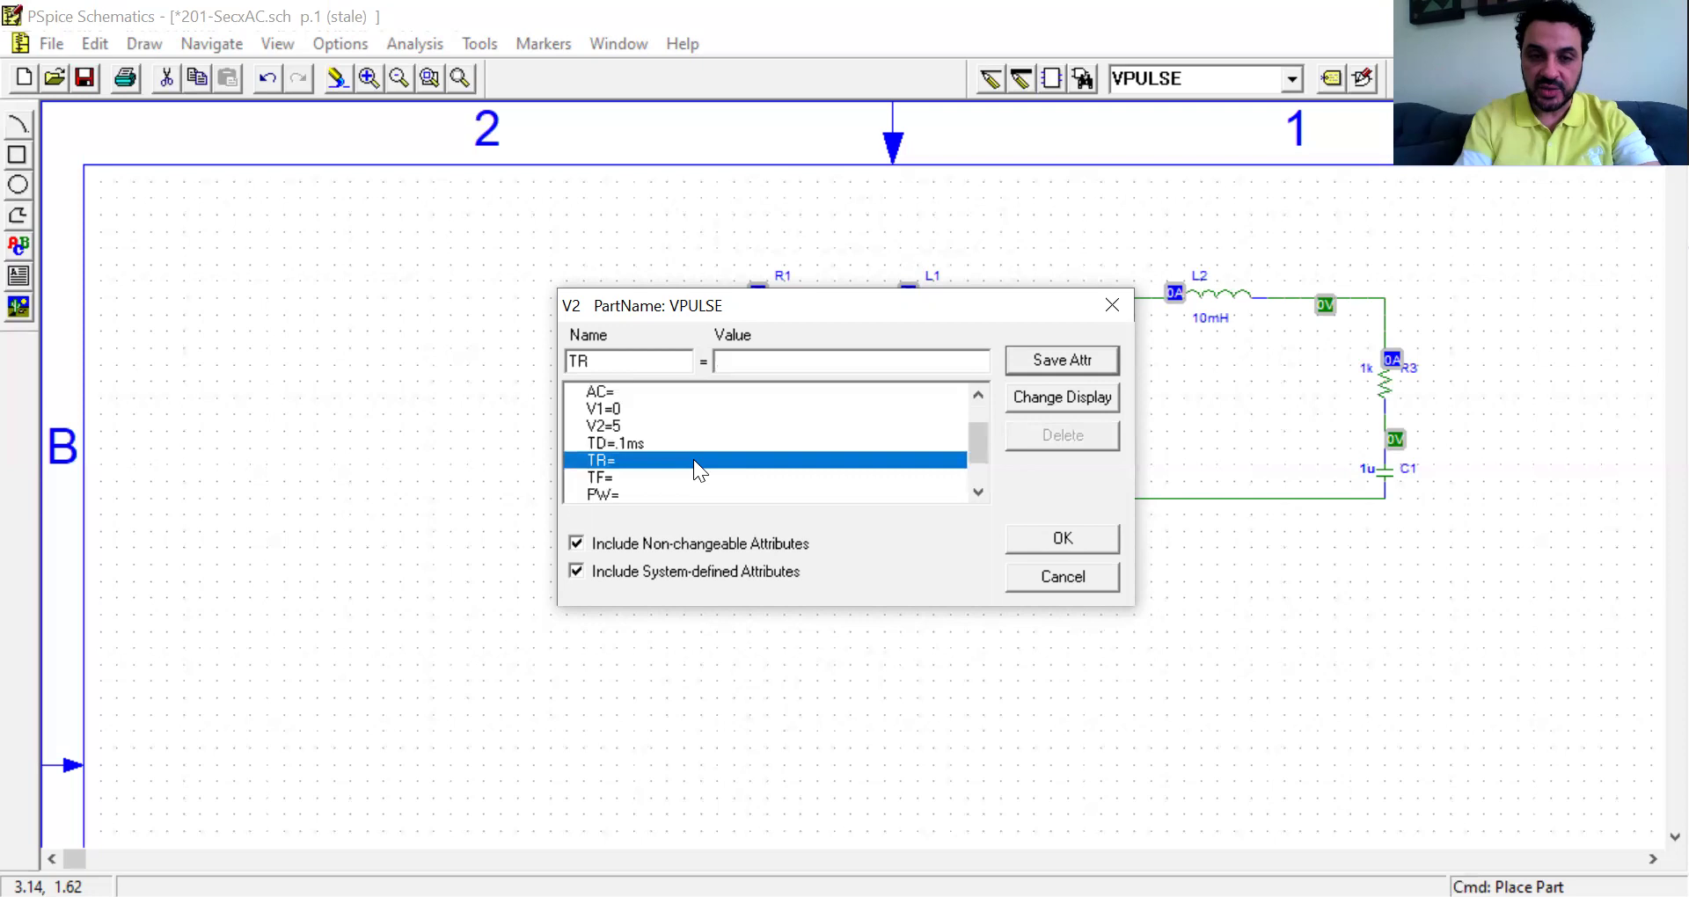
pyautogui.click(767, 359)
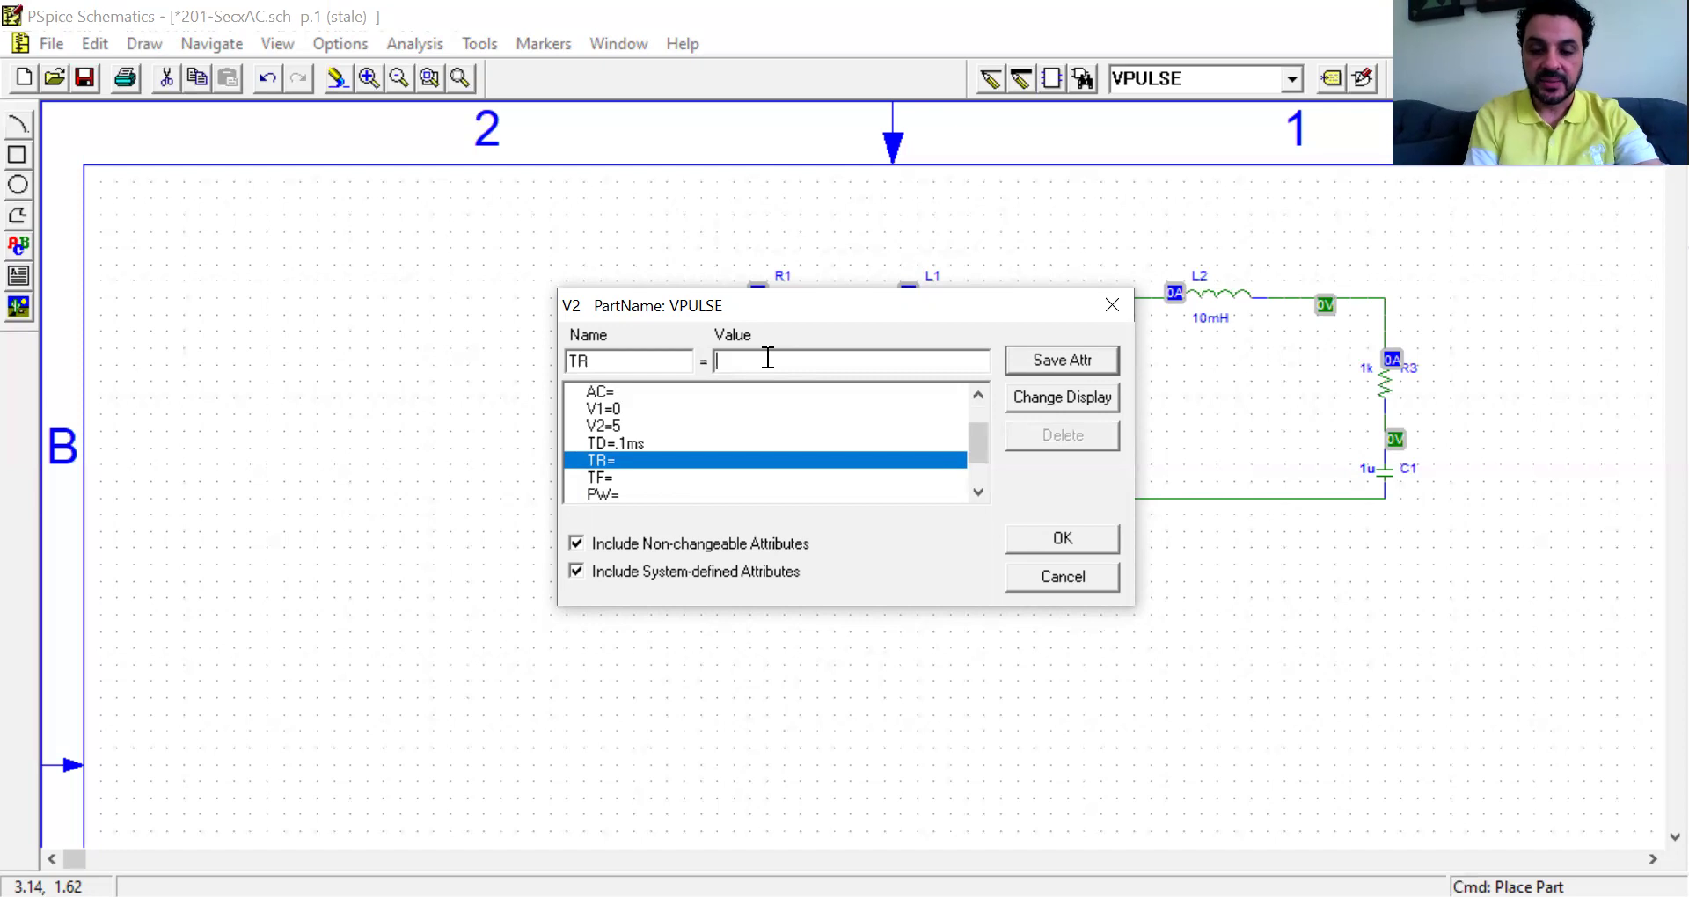
pyautogui.write('.1ms')
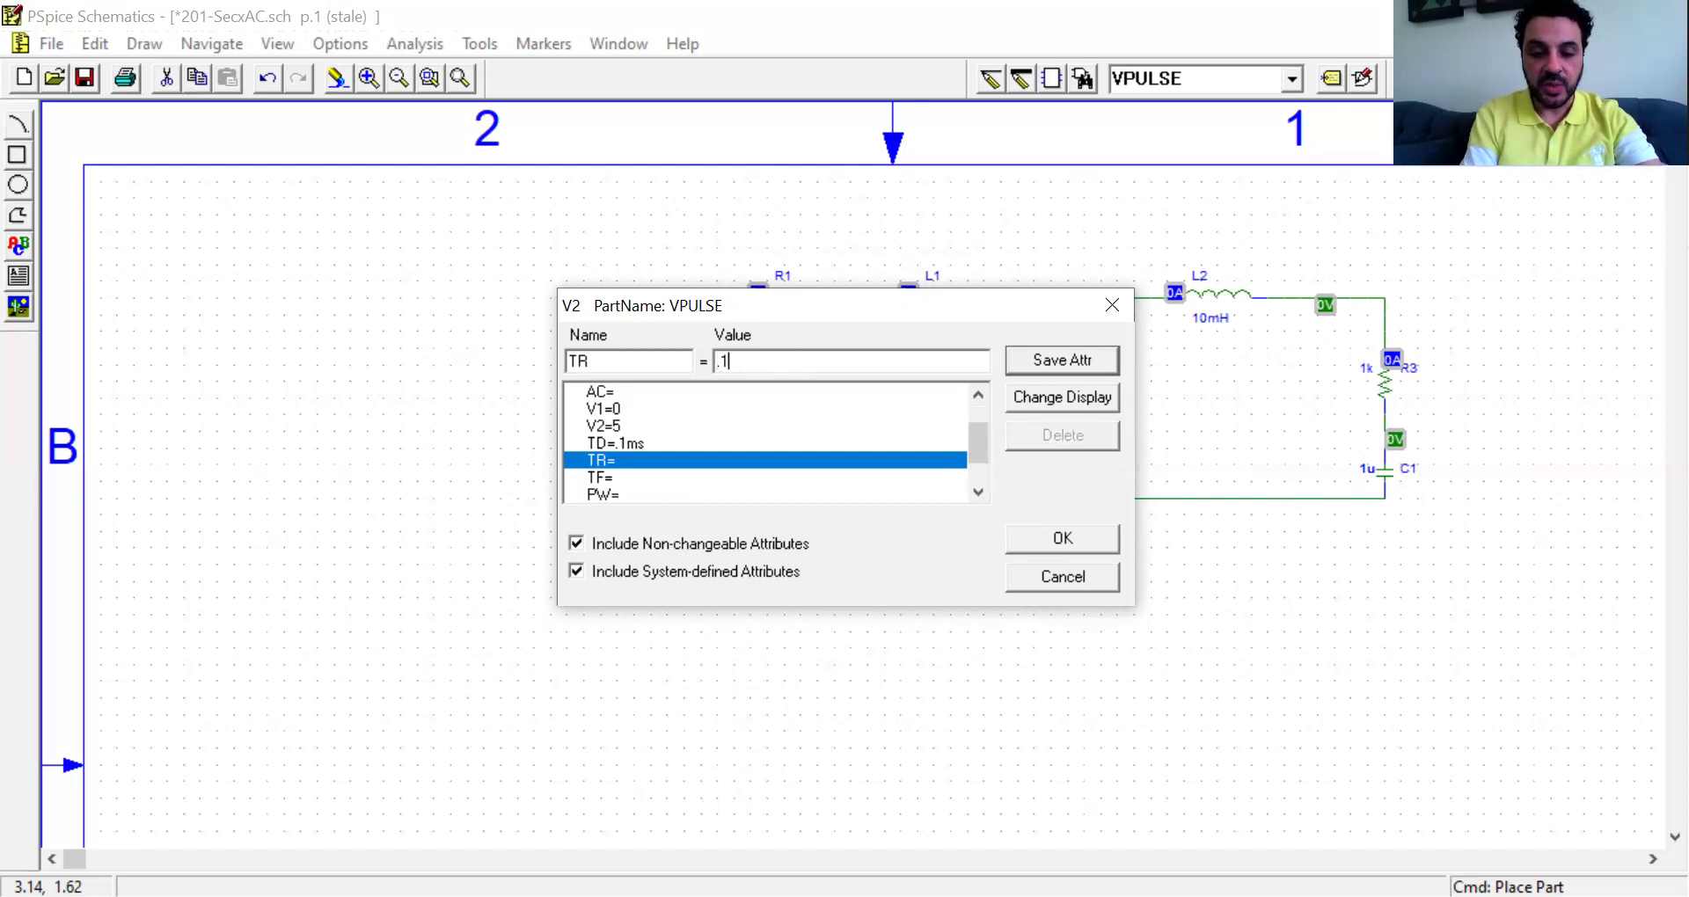
pyautogui.click(601, 479)
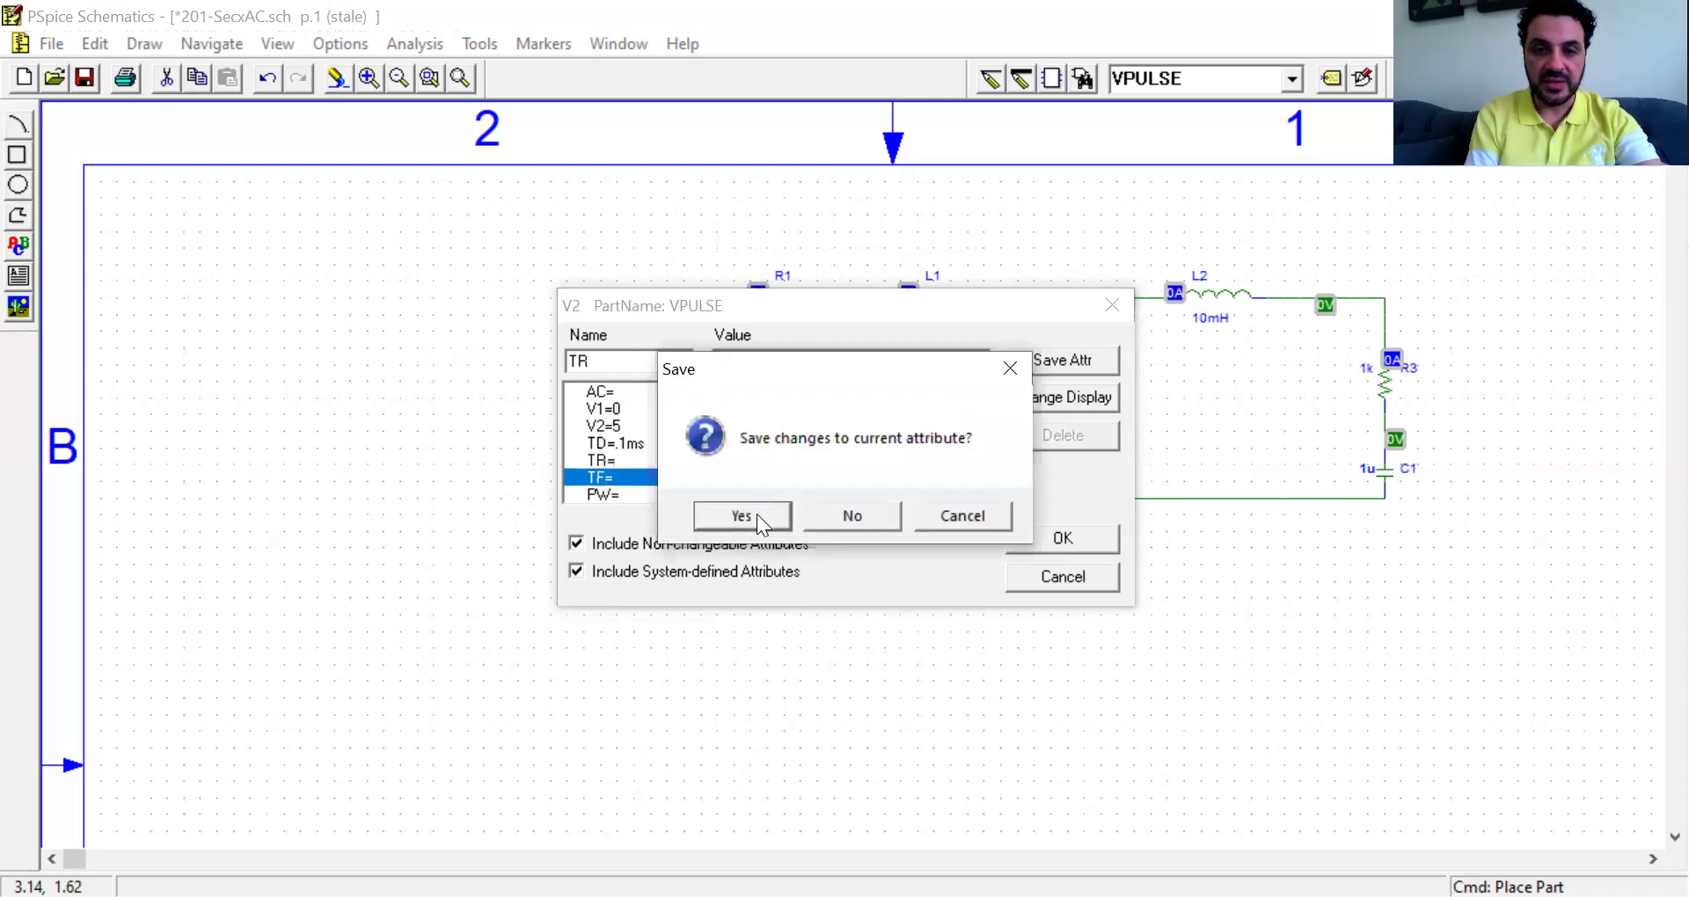
pyautogui.click(741, 516)
# - Set the pulse source's fall time TF to .1ms and save the attribute
pyautogui.click(613, 476)
pyautogui.click(805, 365)
pyautogui.write('.1ms')
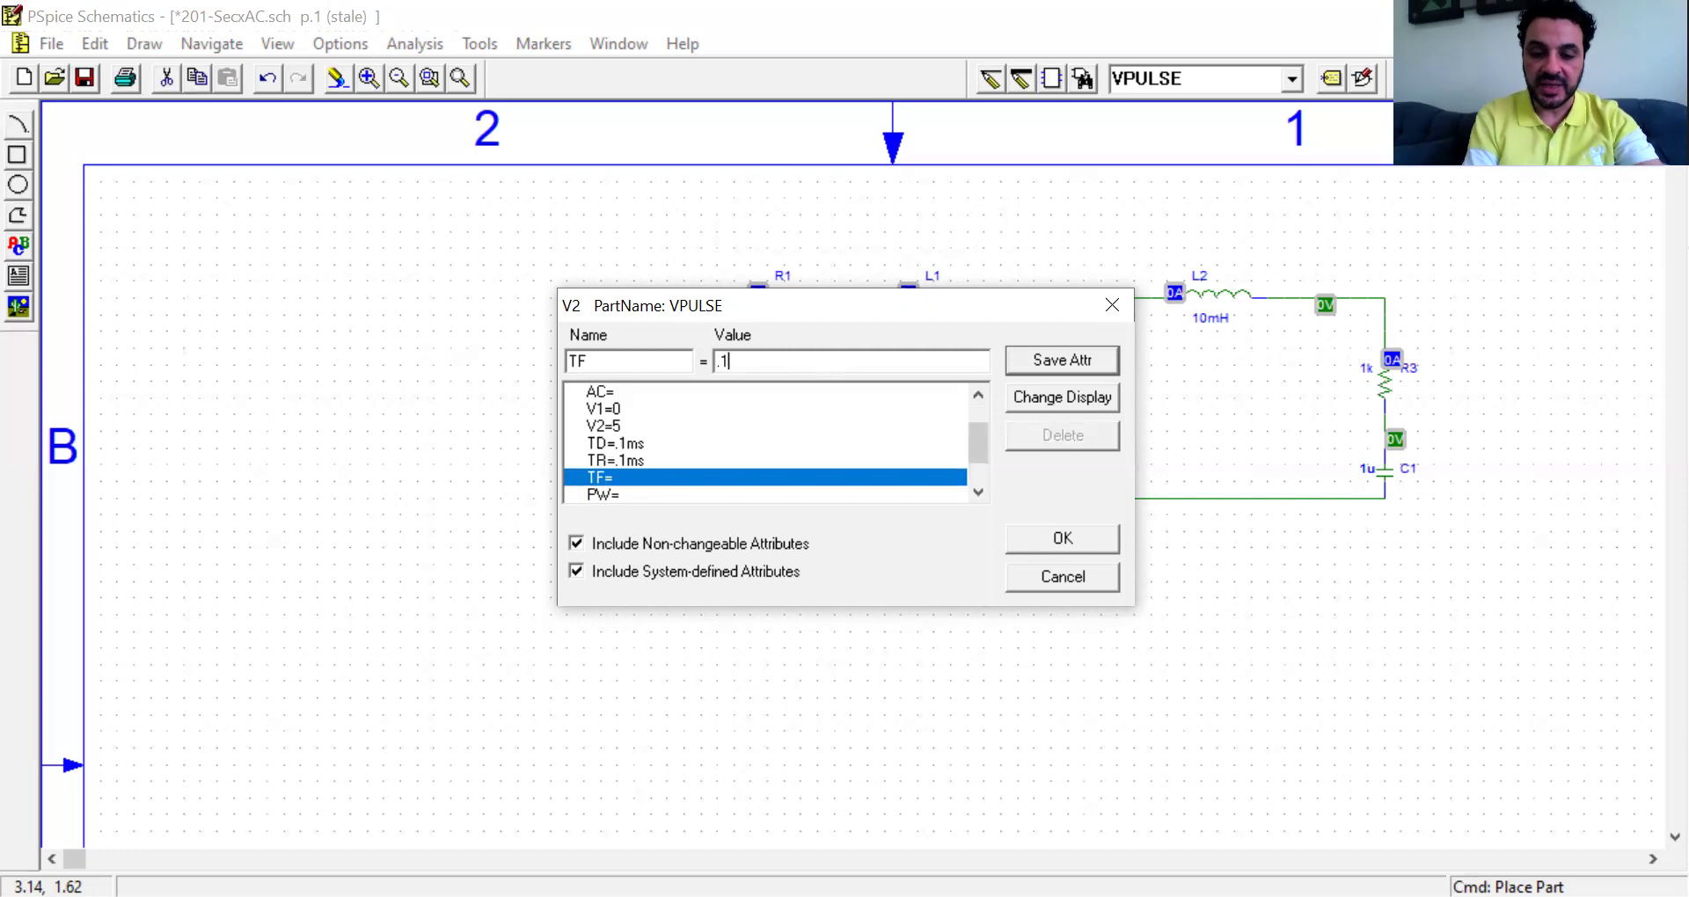
pyautogui.click(662, 494)
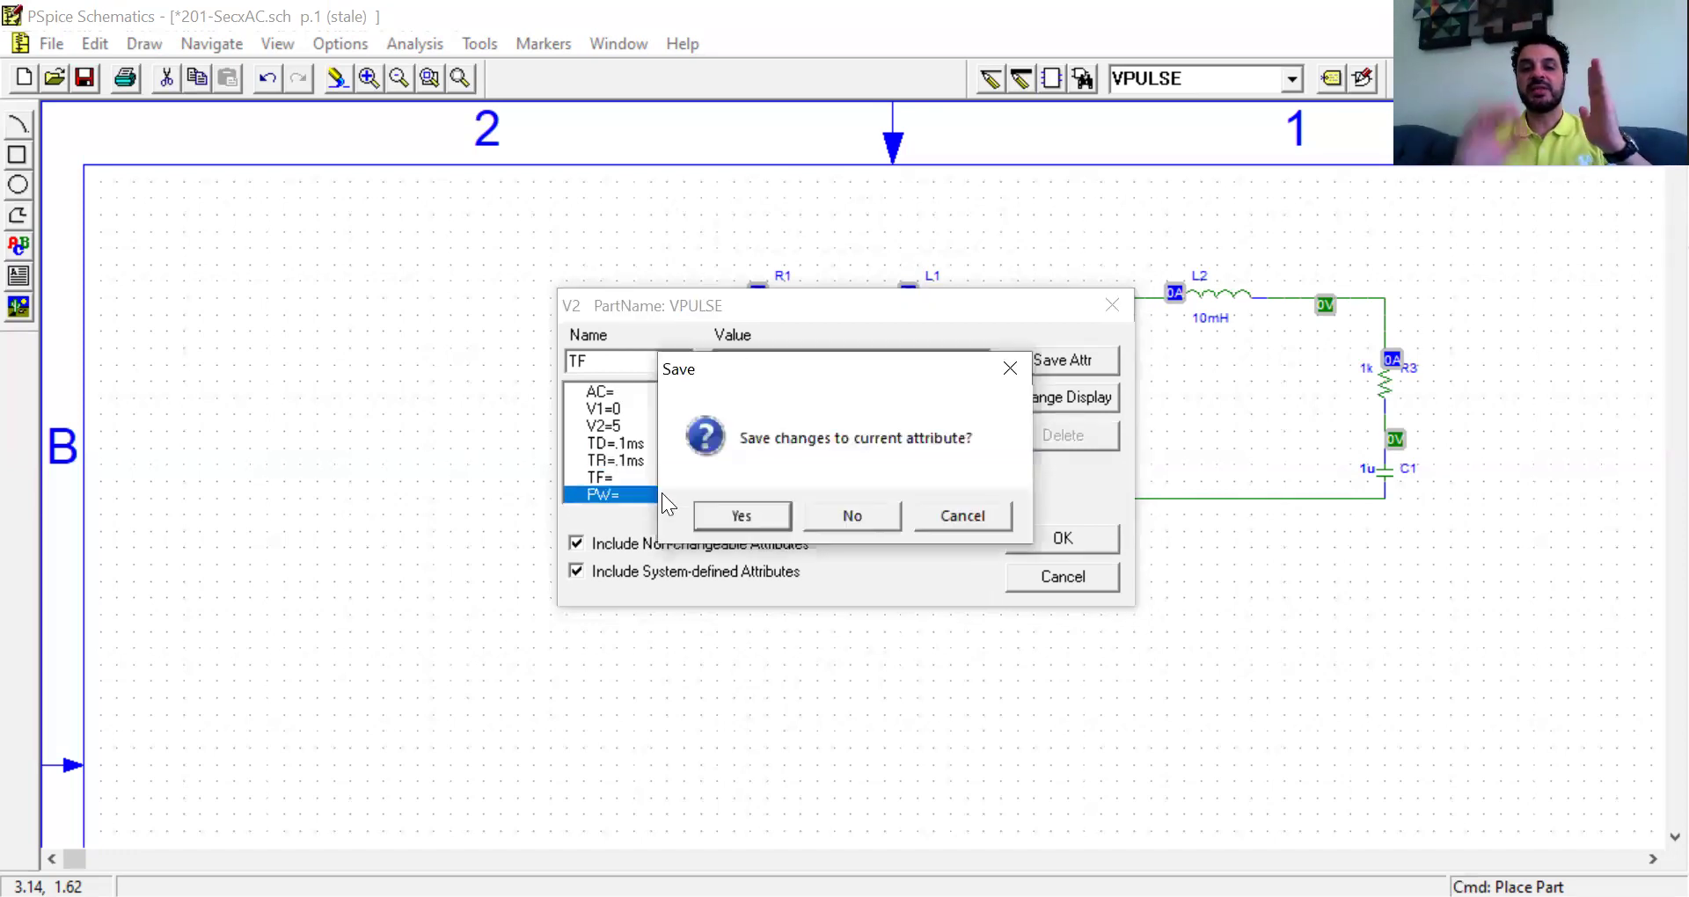
pyautogui.click(723, 515)
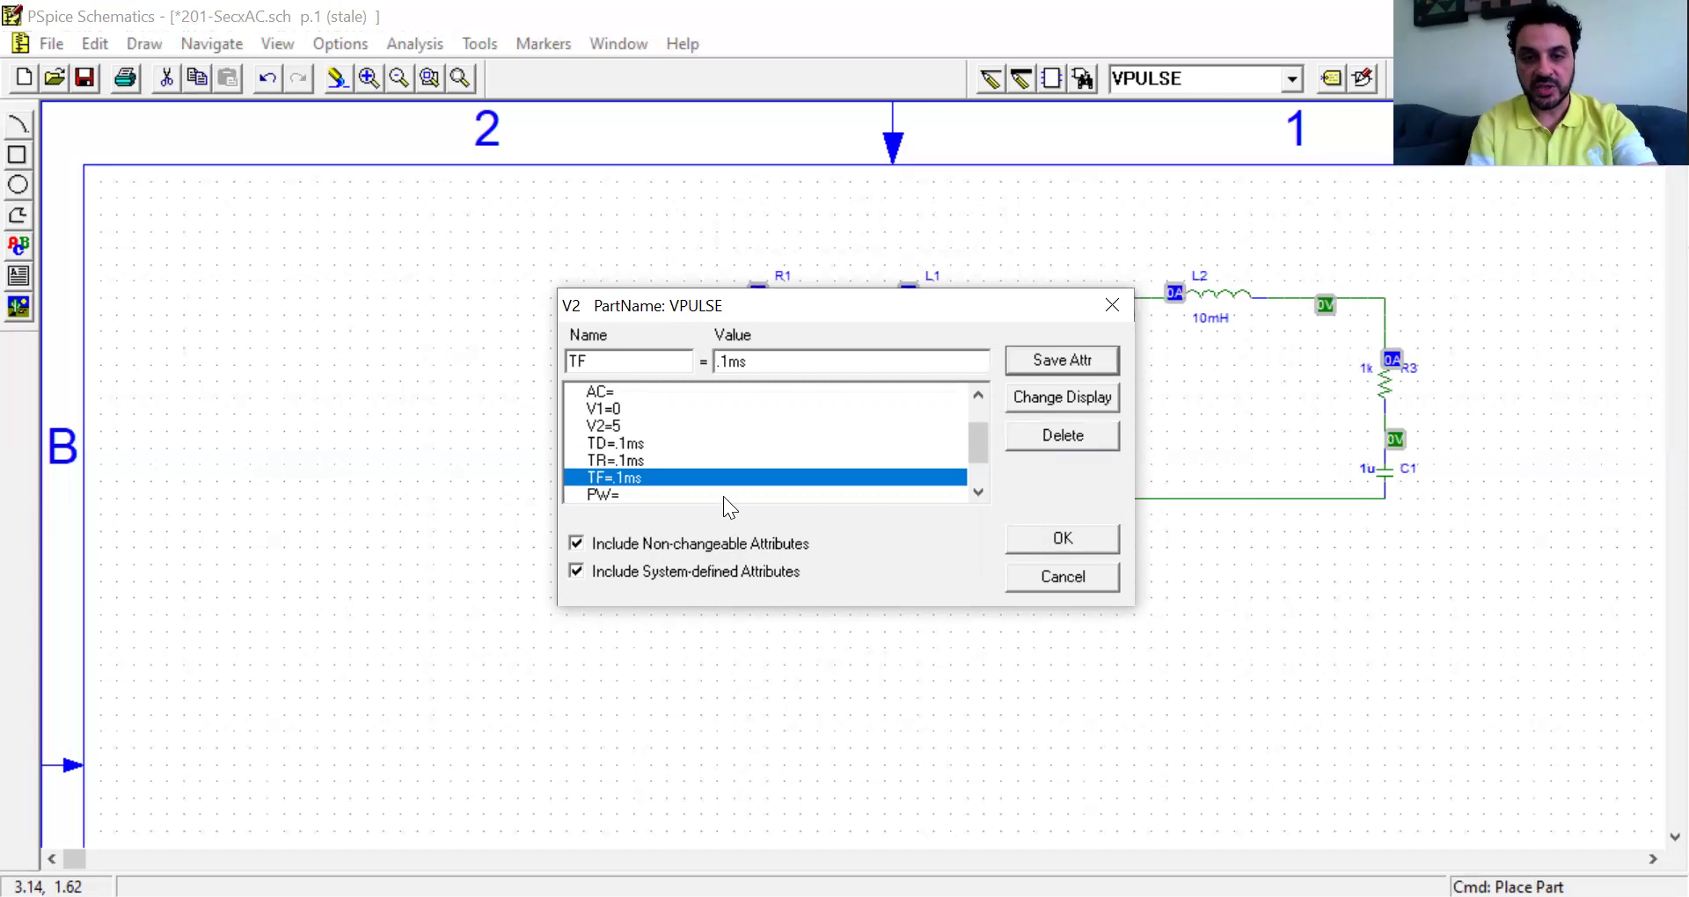
# - Set the pulse source's pulse width PW to 1ms and save the attribute
pyautogui.click(723, 496)
pyautogui.write('1ms')
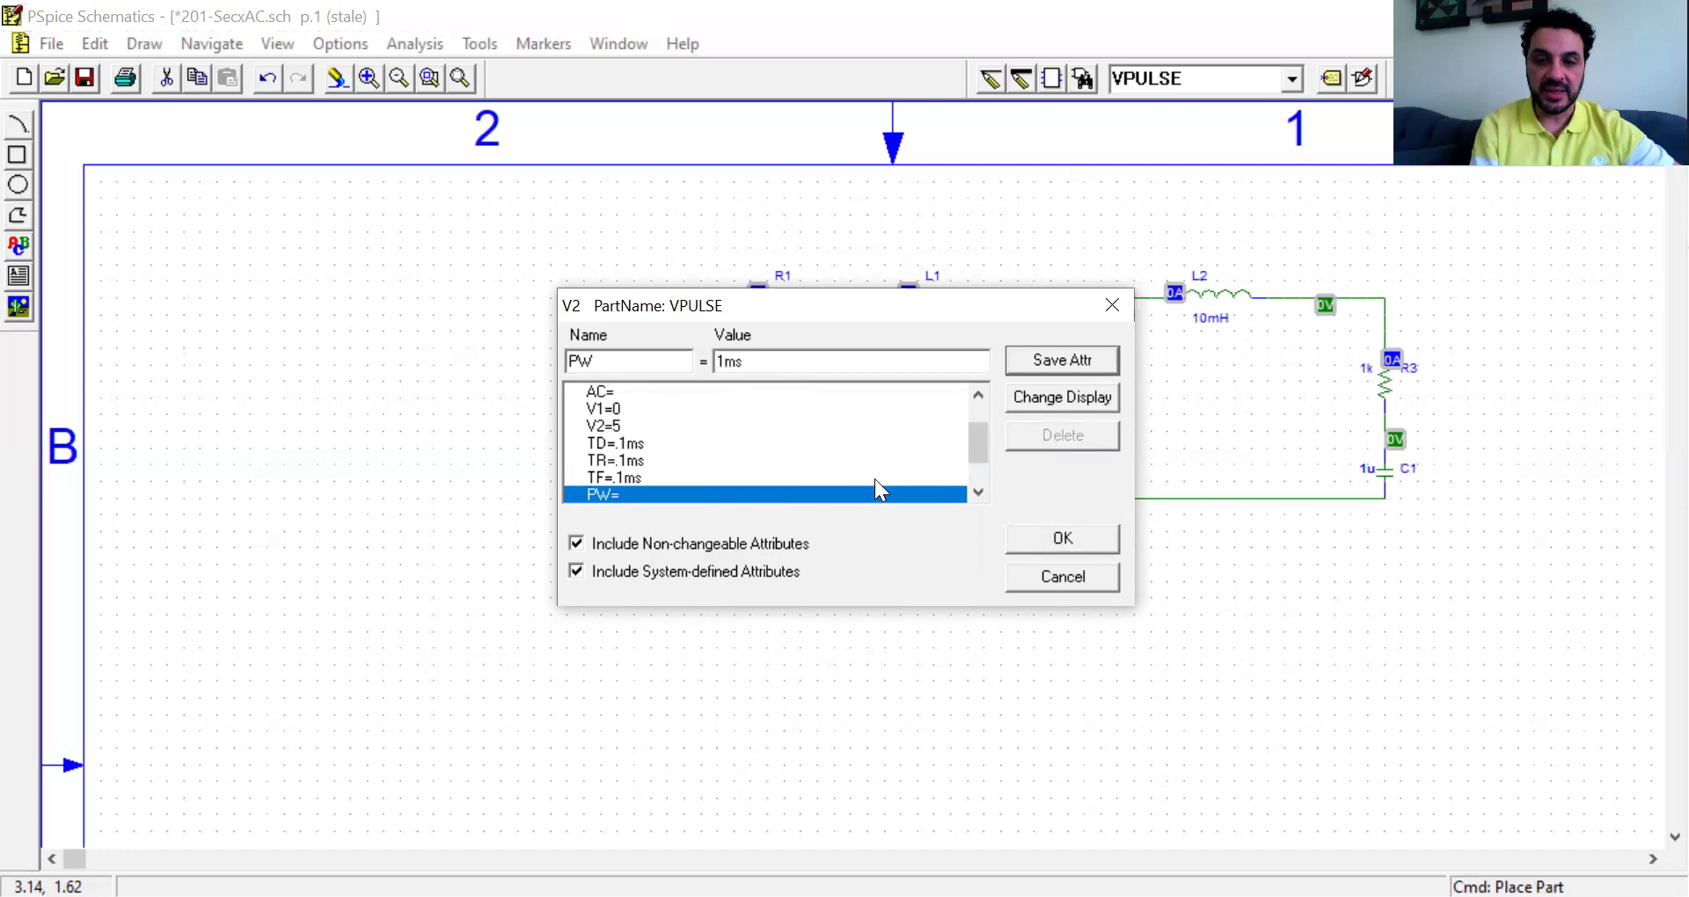
pyautogui.click(796, 494)
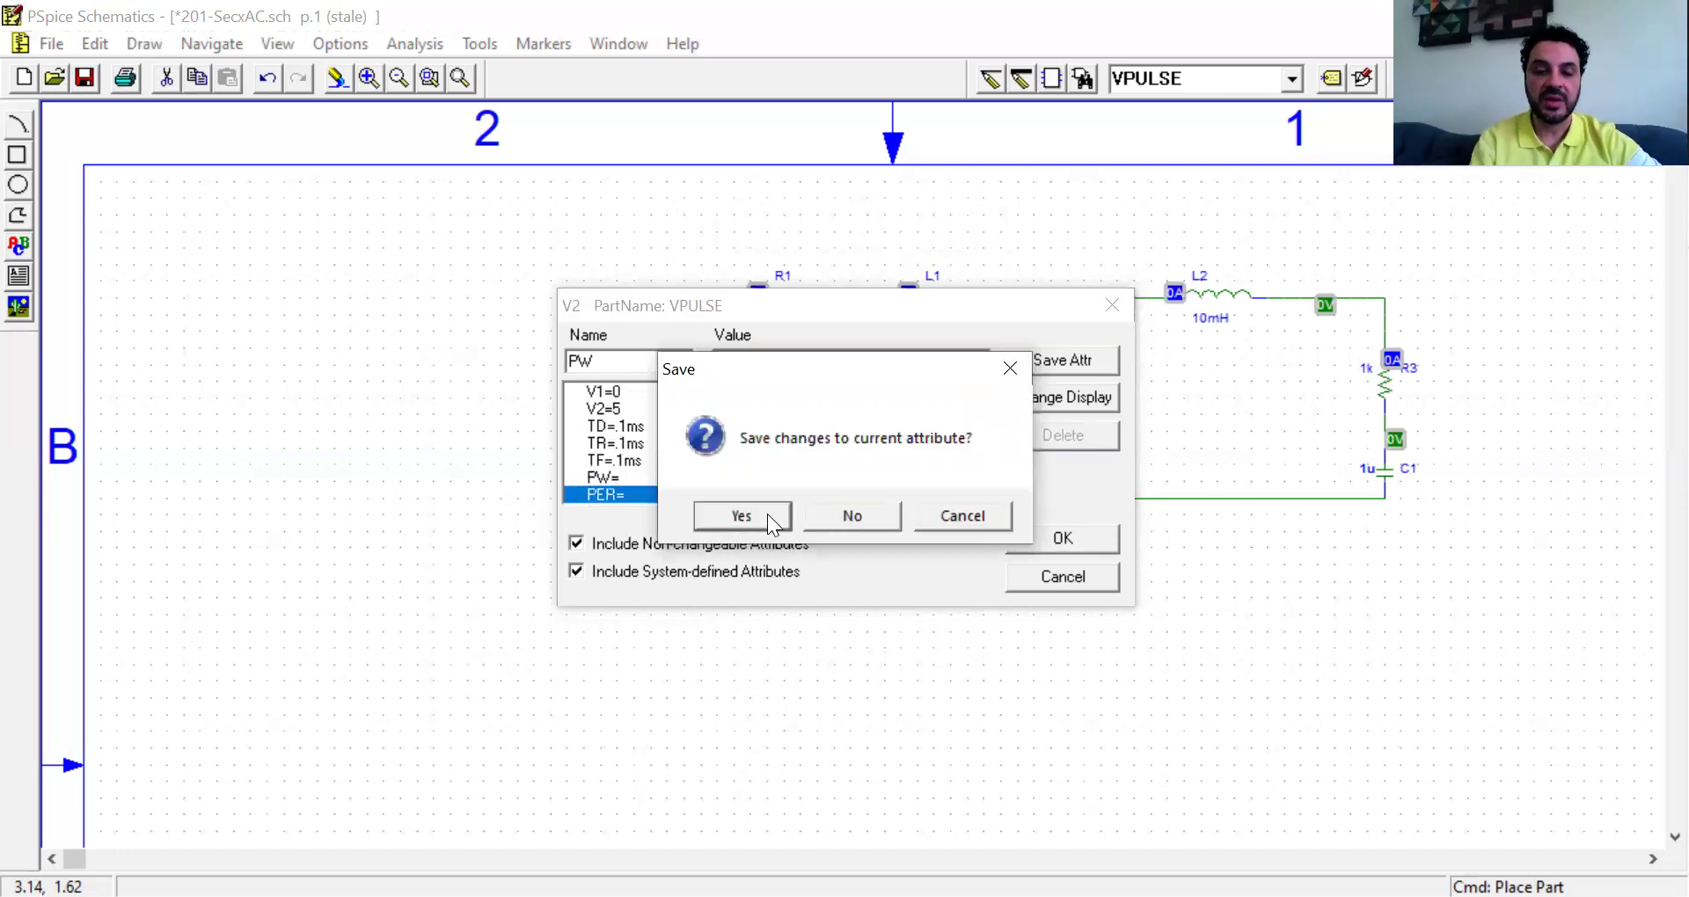
pyautogui.click(767, 514)
# - Change the pulse width PW to 3ms, accept the source attributes and simulate the schematic
pyautogui.doubleClick(784, 361)
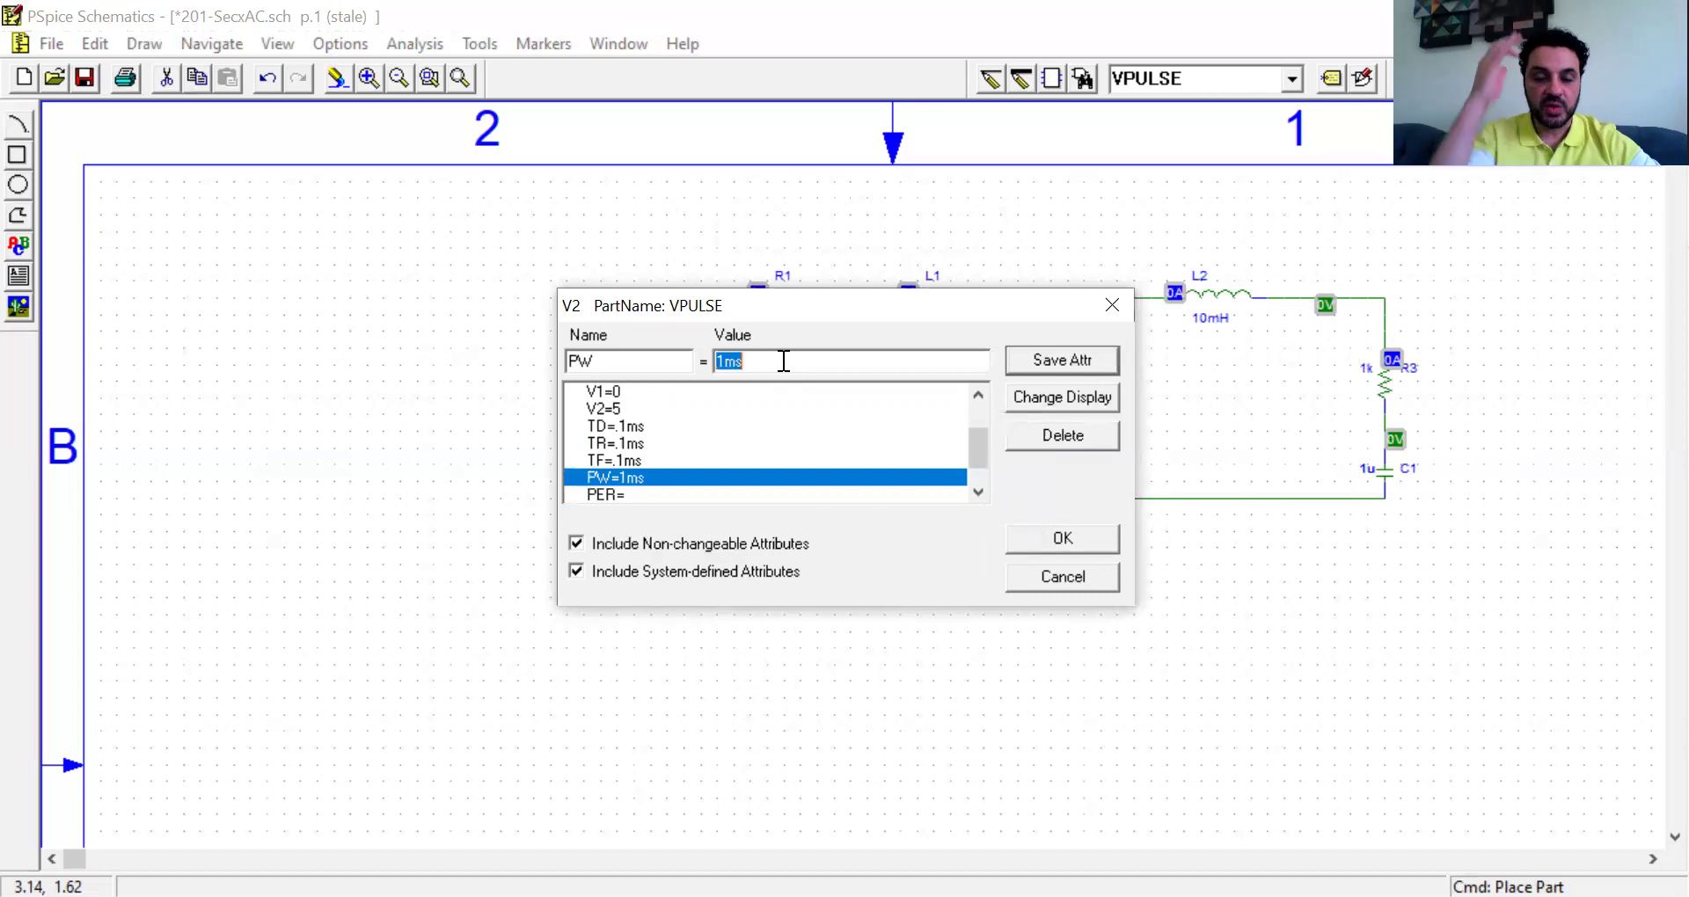
pyautogui.write('3')
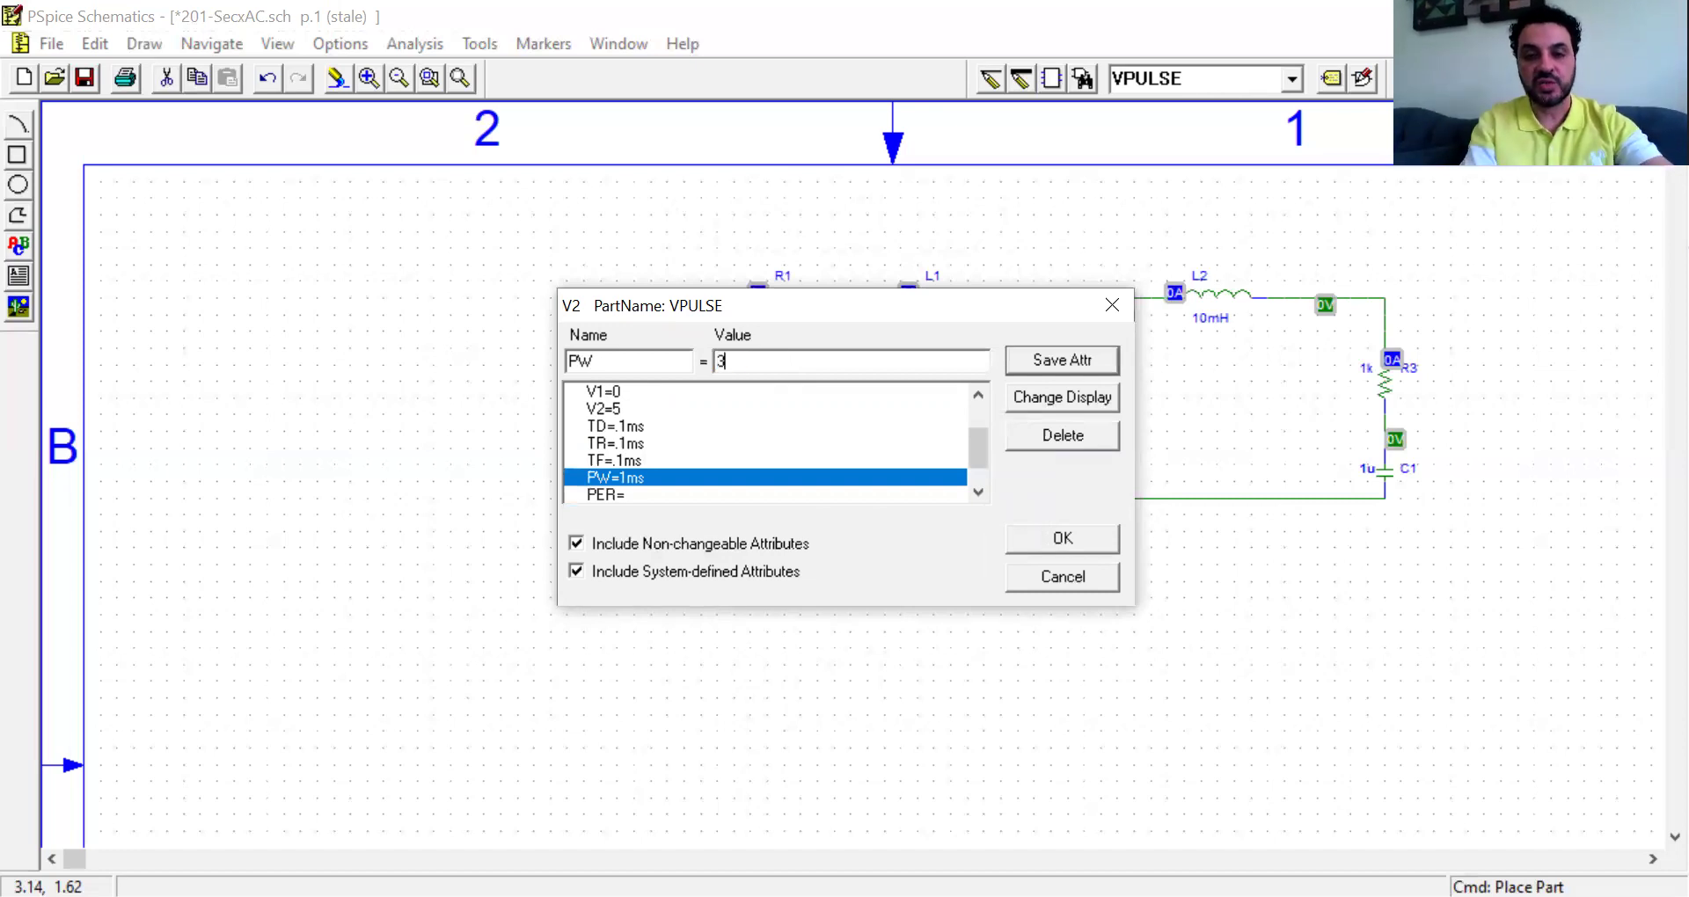
pyautogui.write('ms')
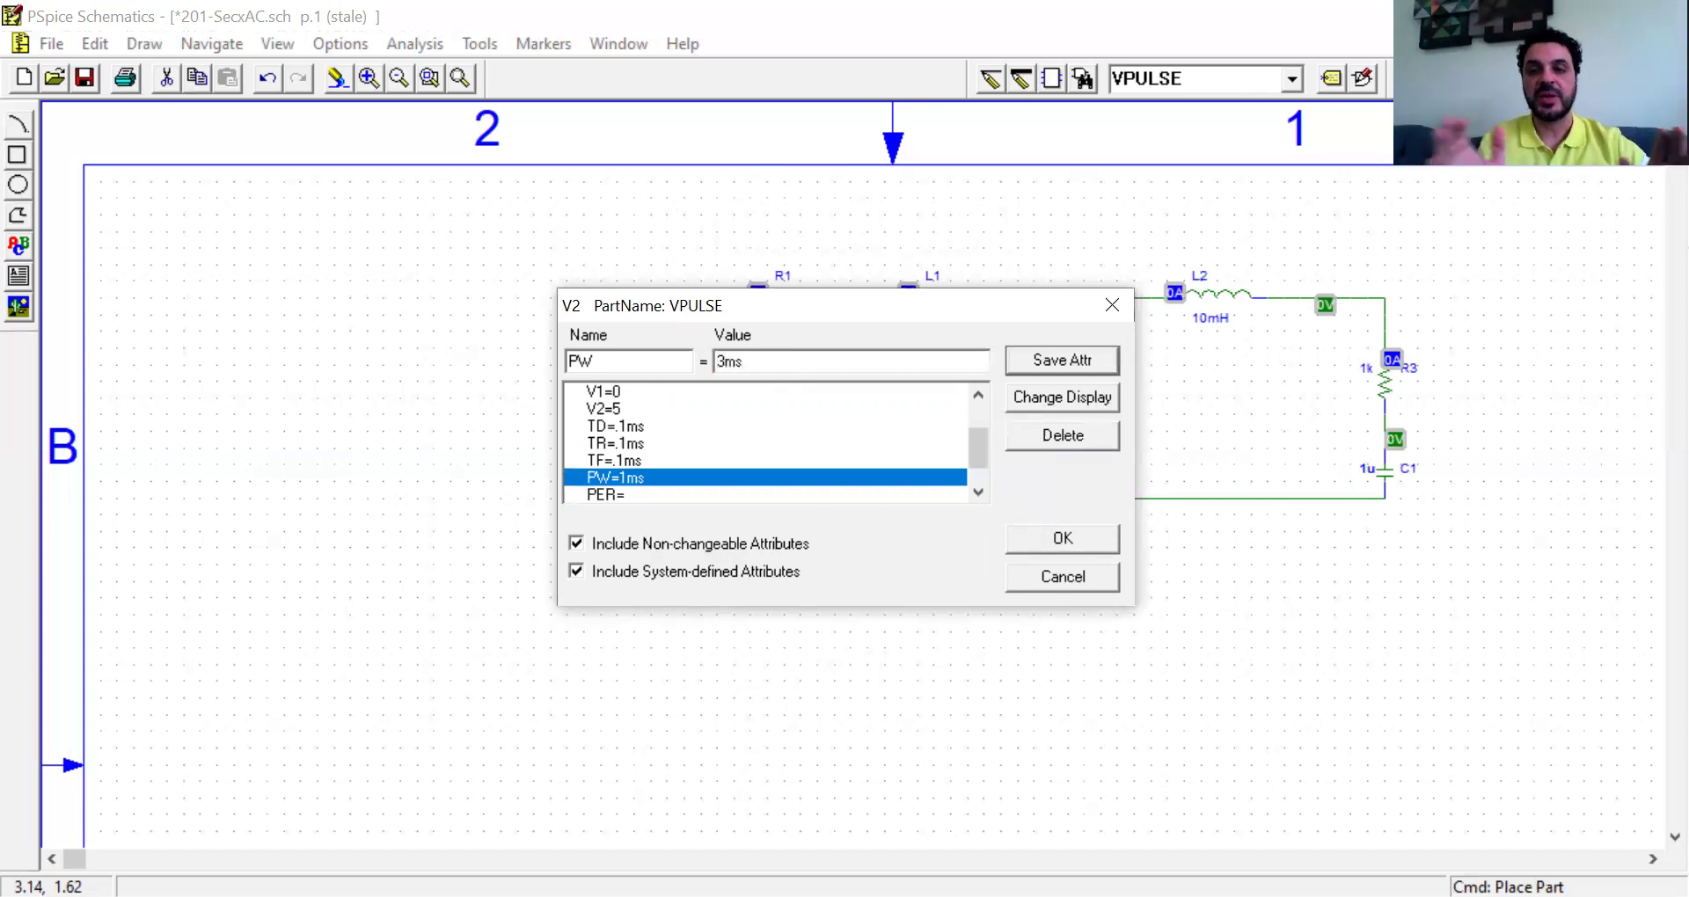
pyautogui.click(1020, 364)
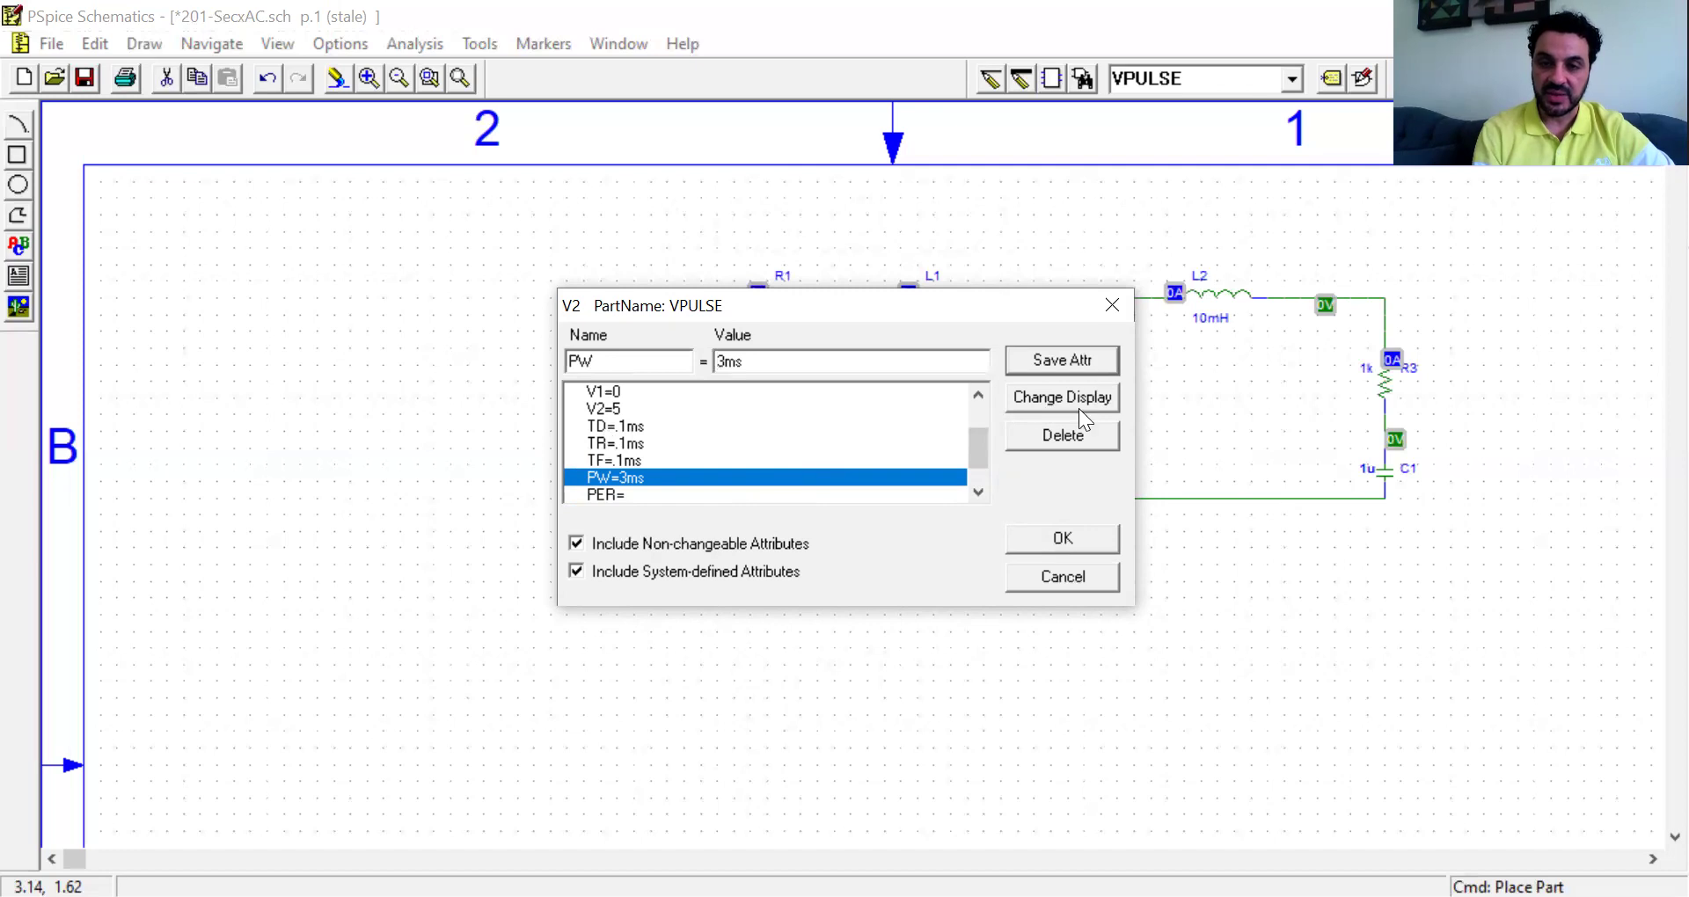
pyautogui.click(1073, 533)
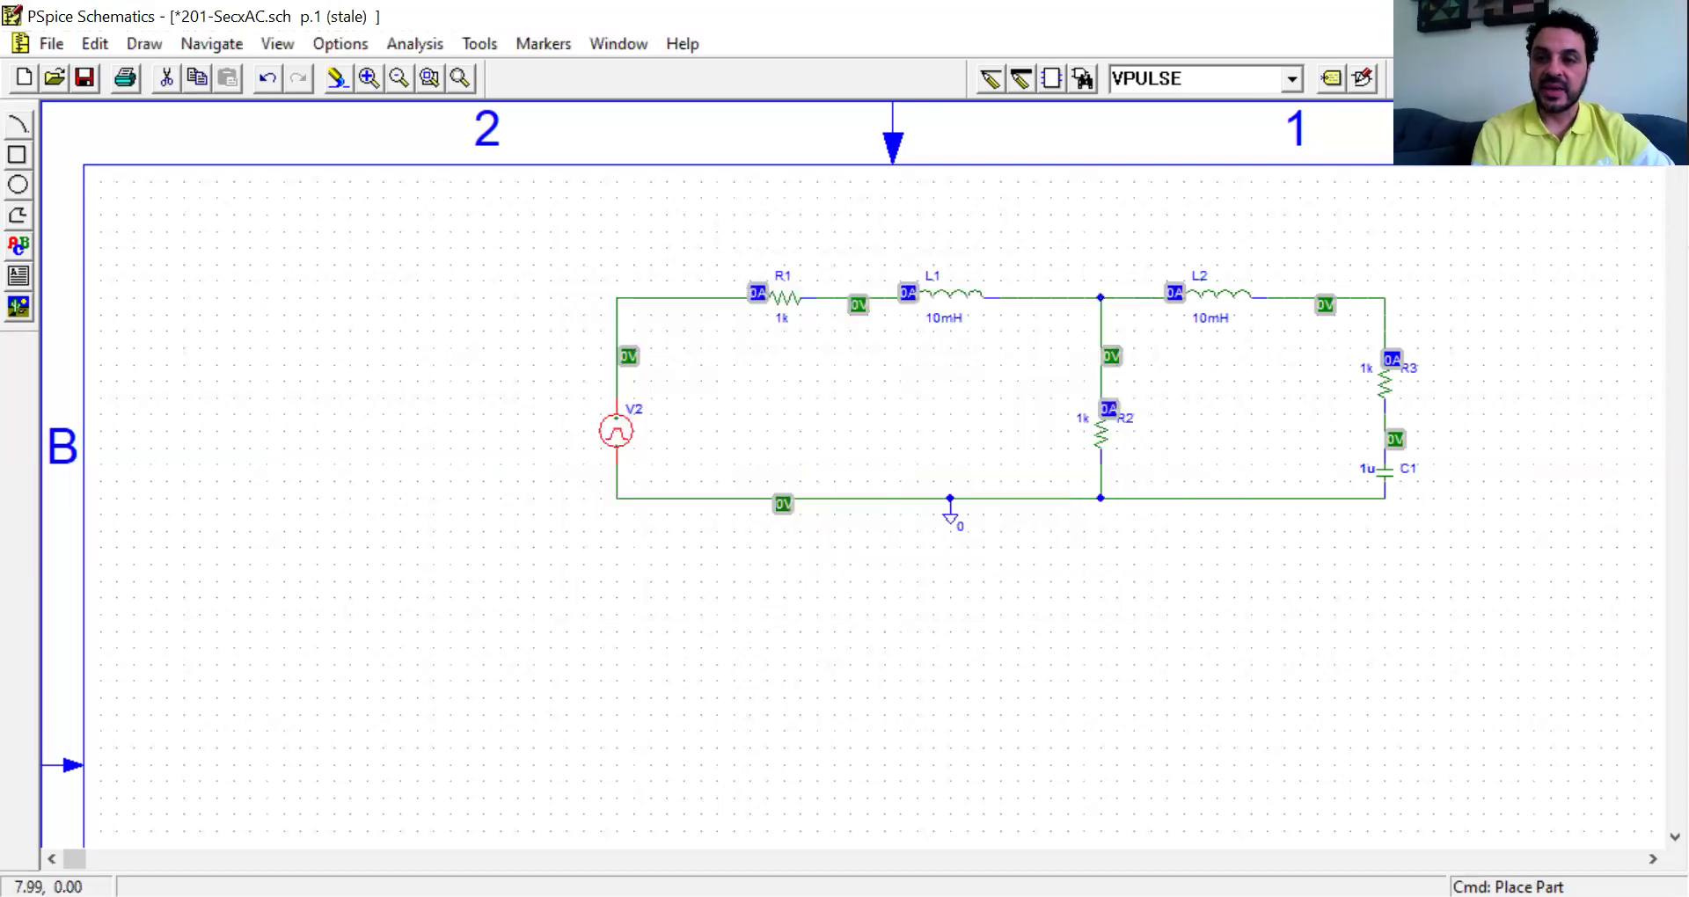
pyautogui.click(1395, 77)
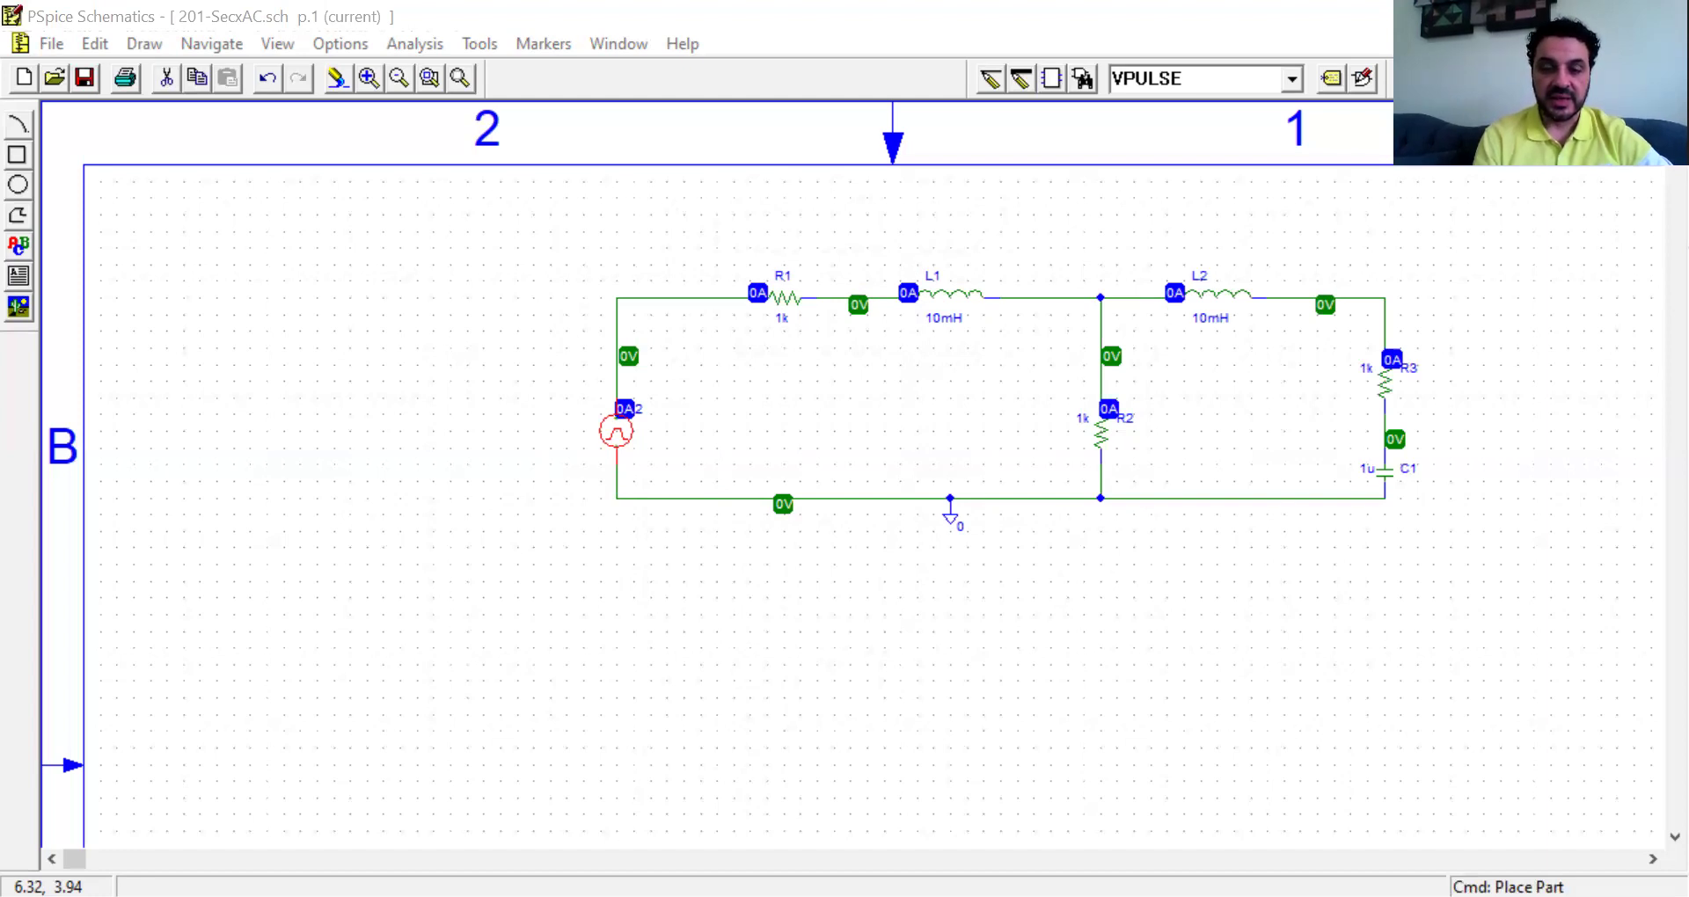
# - Open the VPULSE source's attributes, set its period PER to 3 and save the attribute
pyautogui.doubleClick(609, 436)
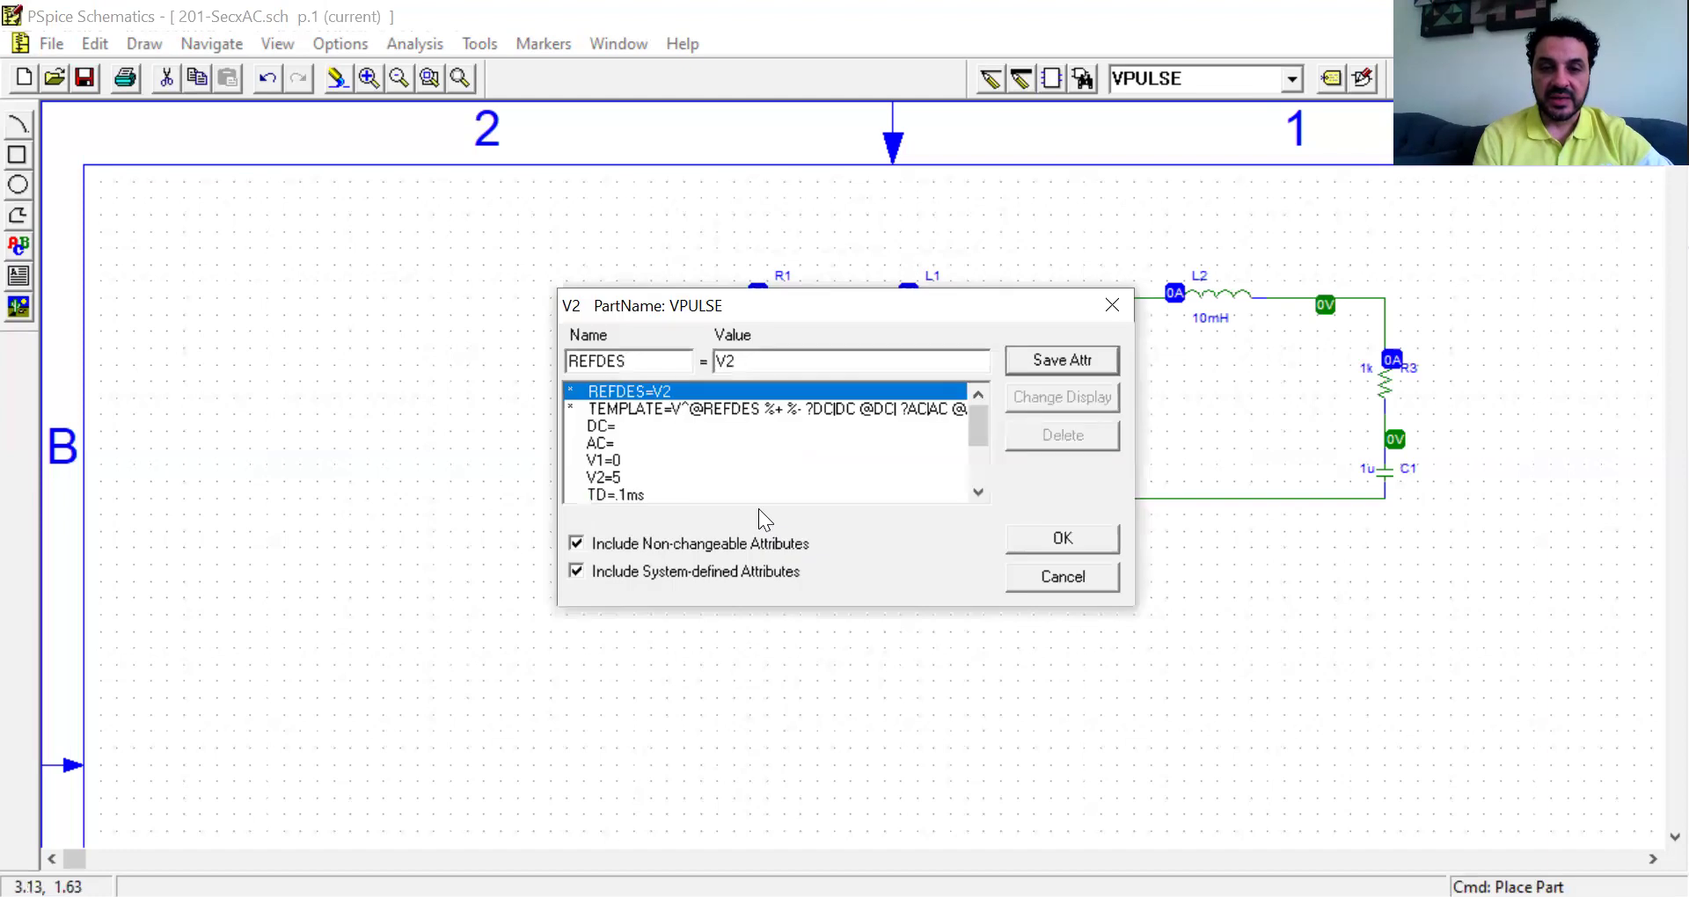
pyautogui.click(976, 494)
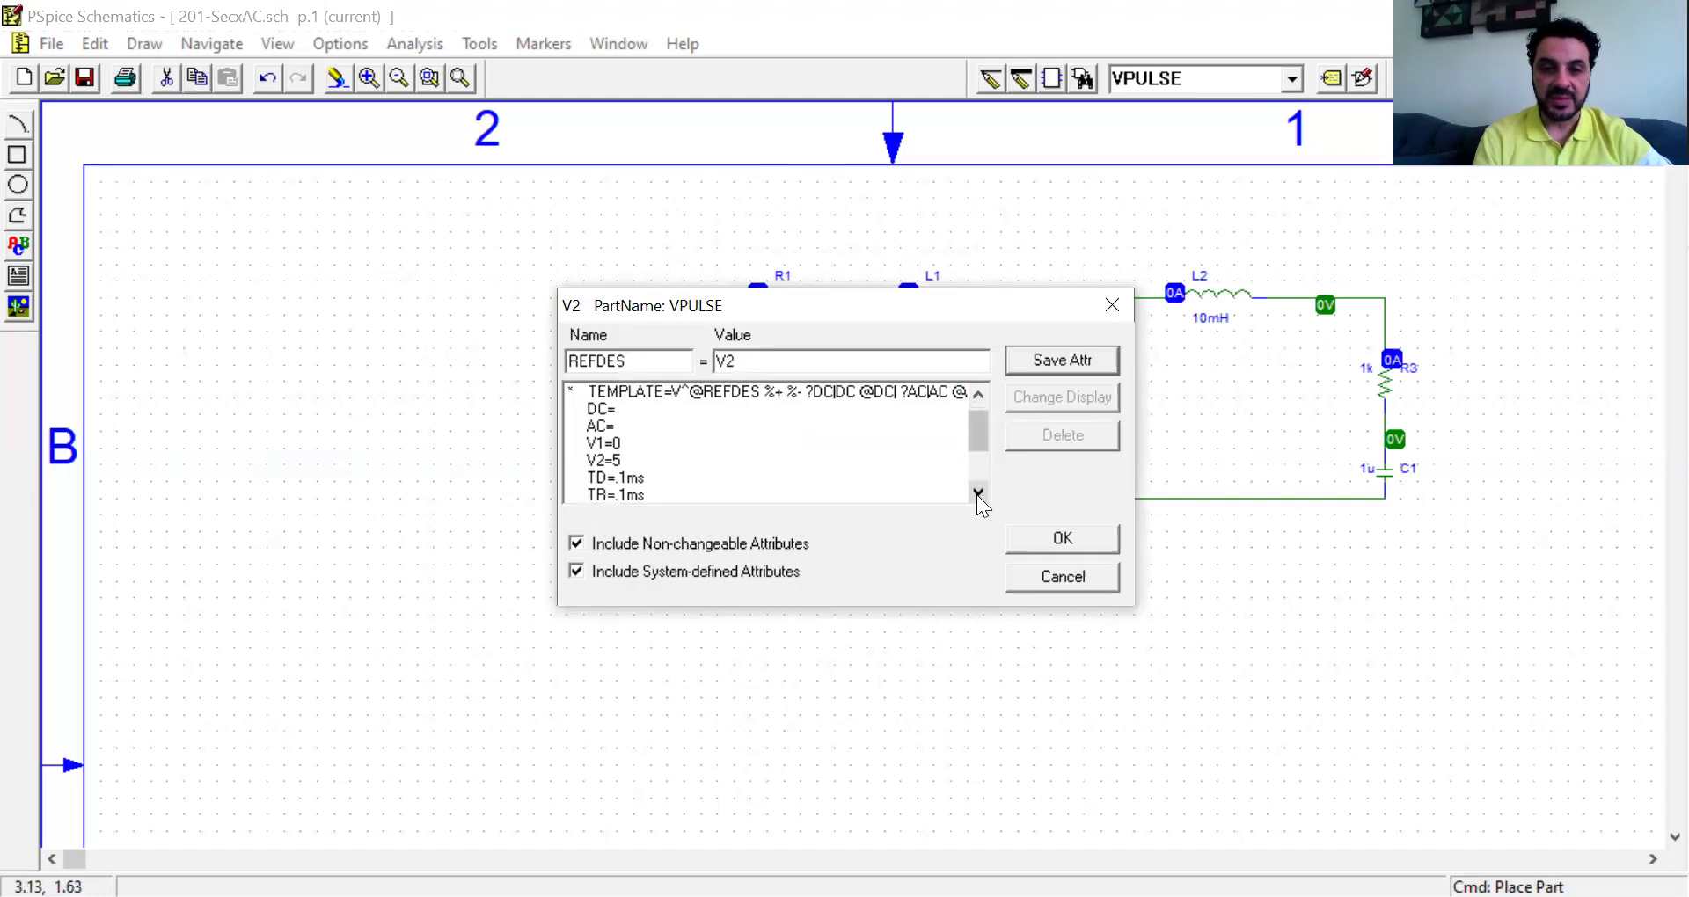
pyautogui.click(977, 494)
pyautogui.click(976, 494)
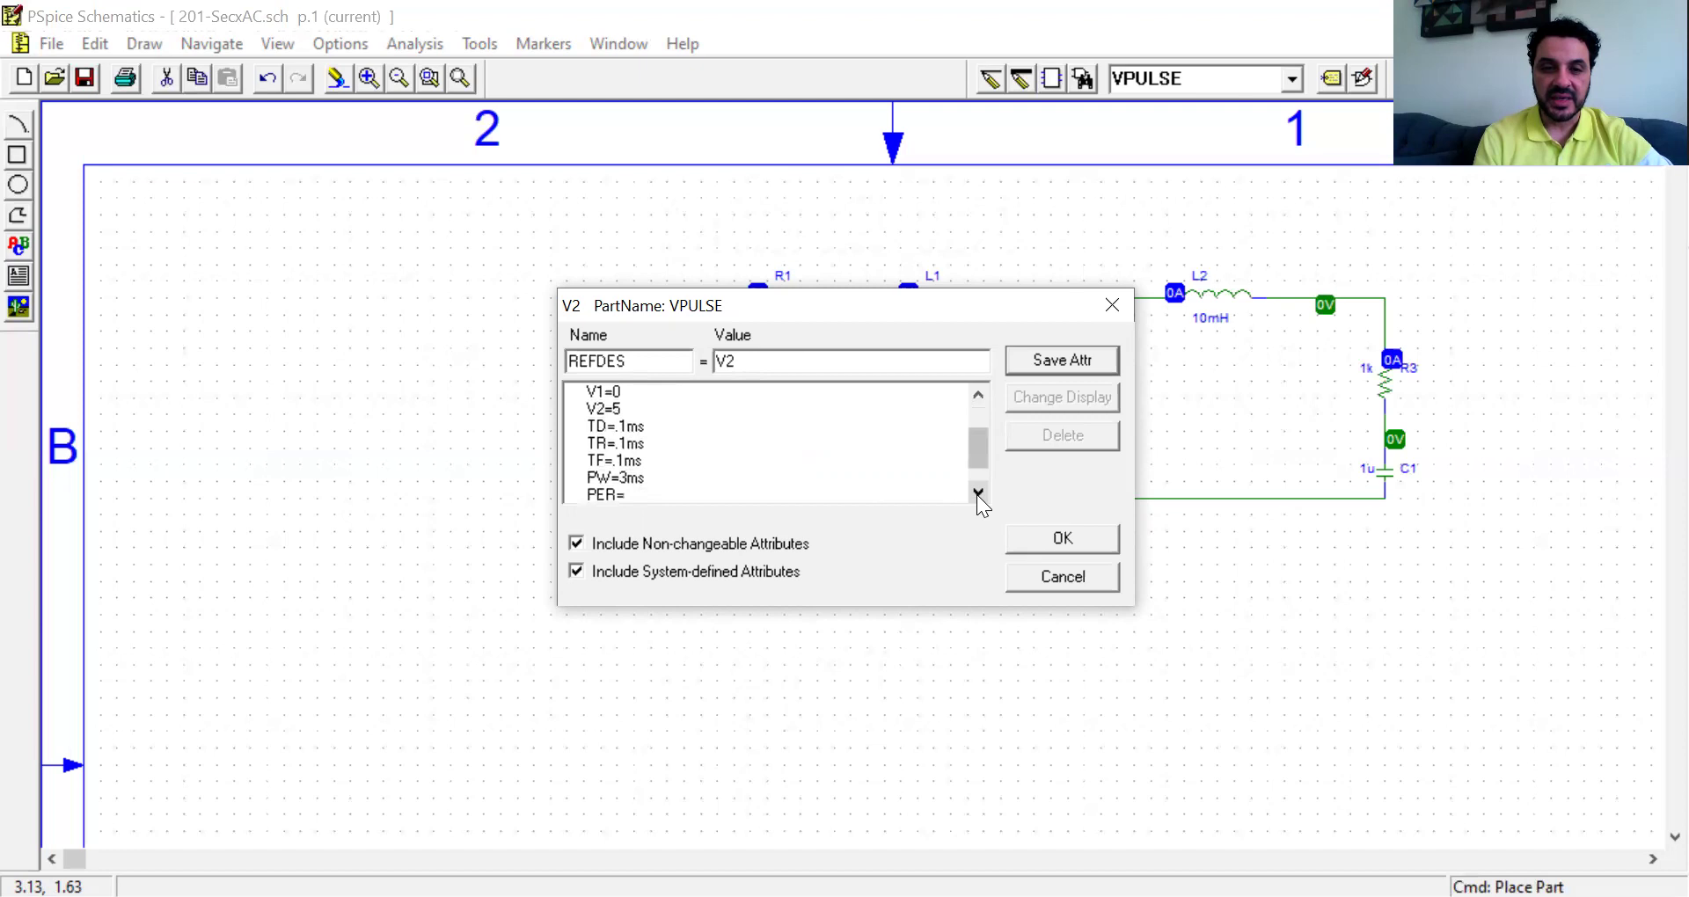
pyautogui.click(976, 494)
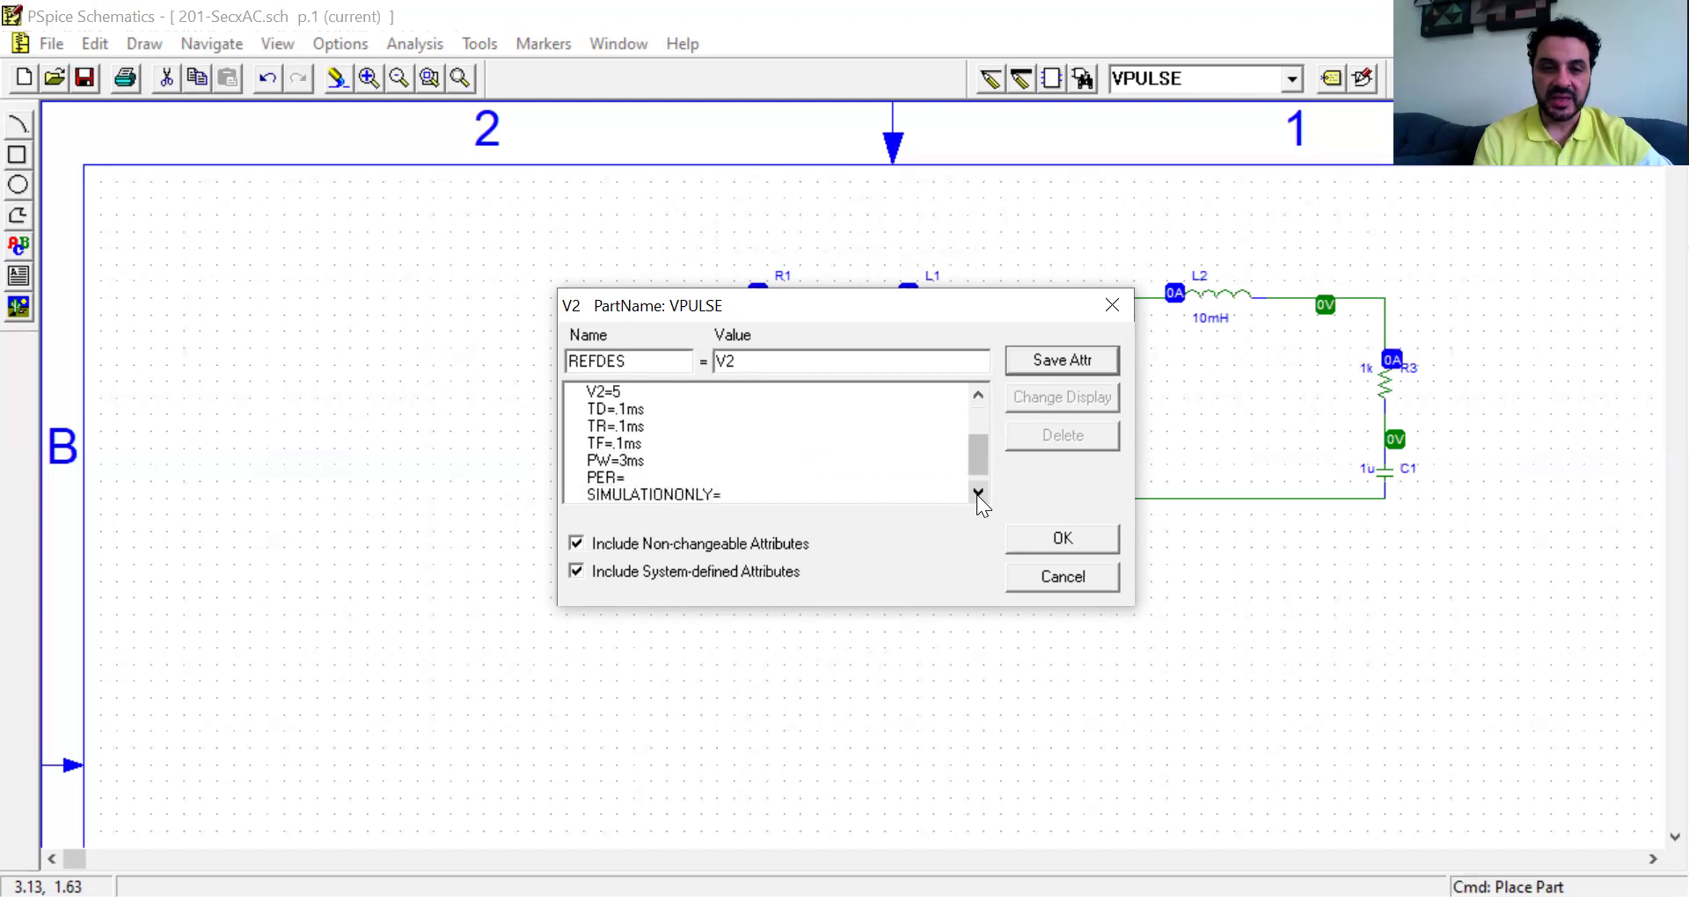
pyautogui.click(630, 475)
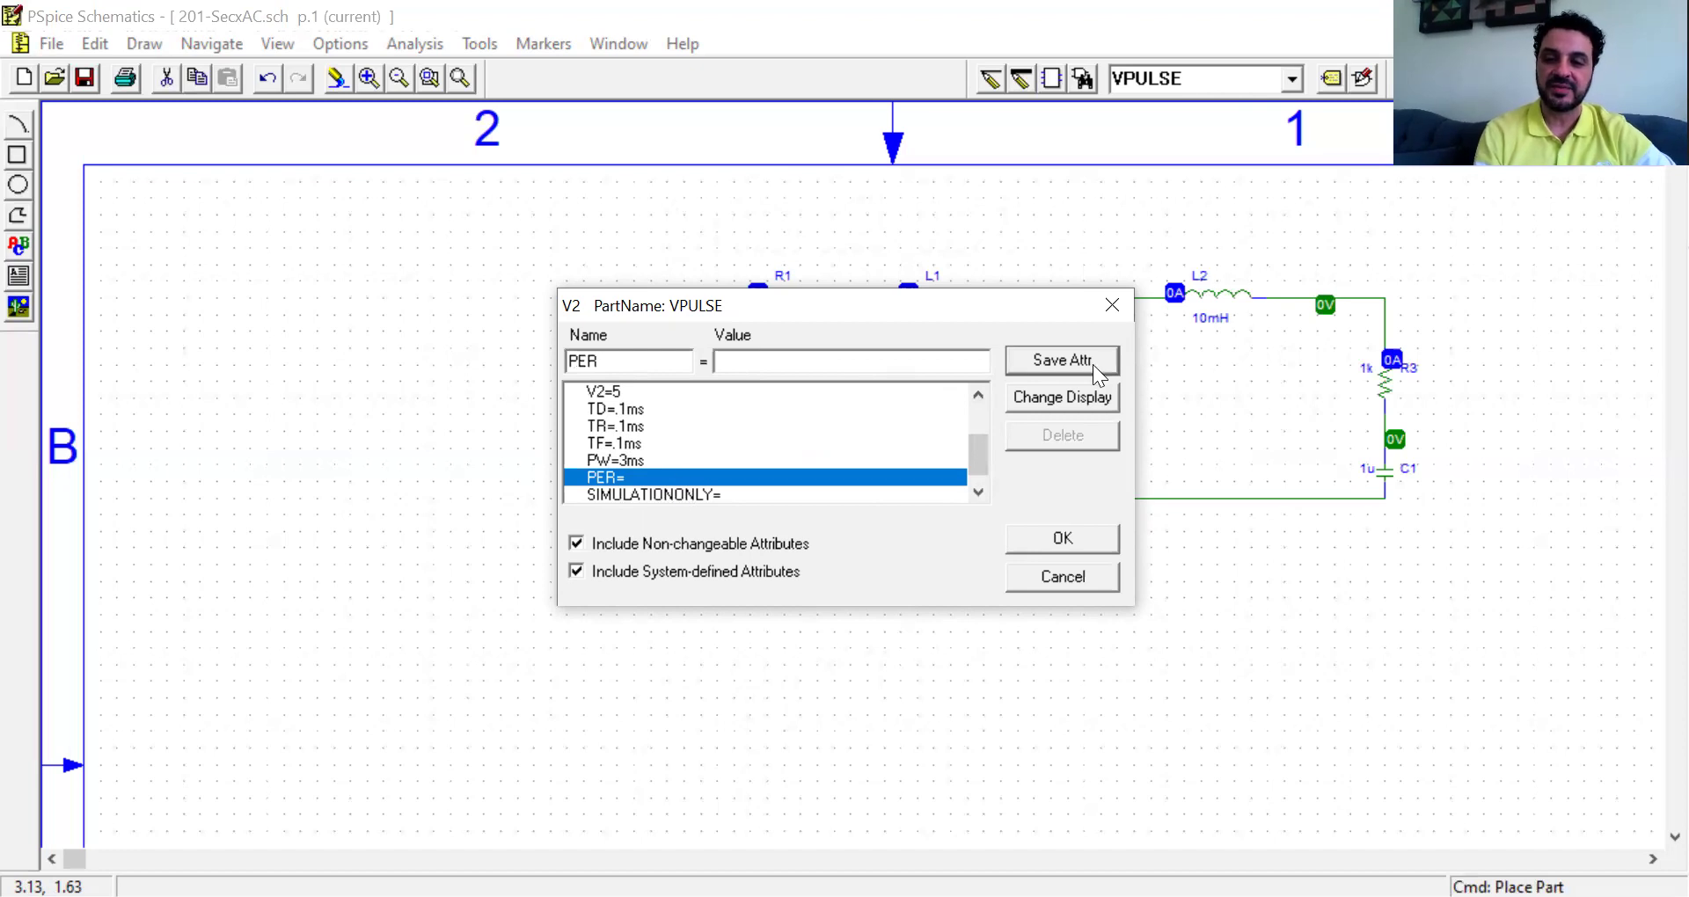
pyautogui.click(800, 359)
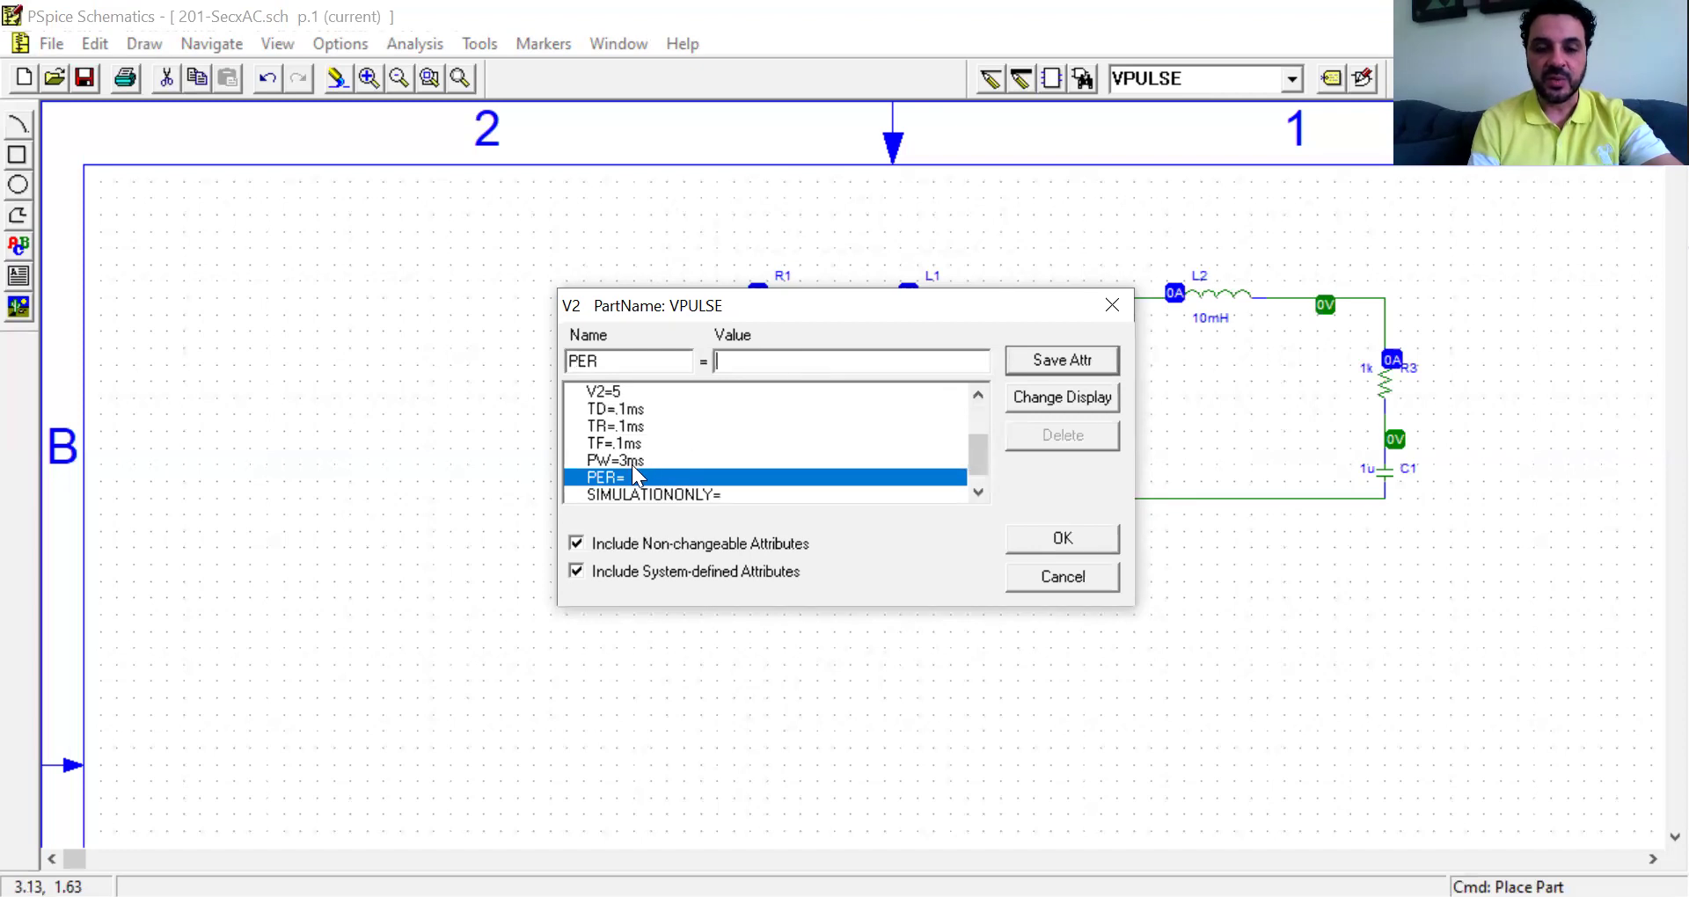
pyautogui.write('3')
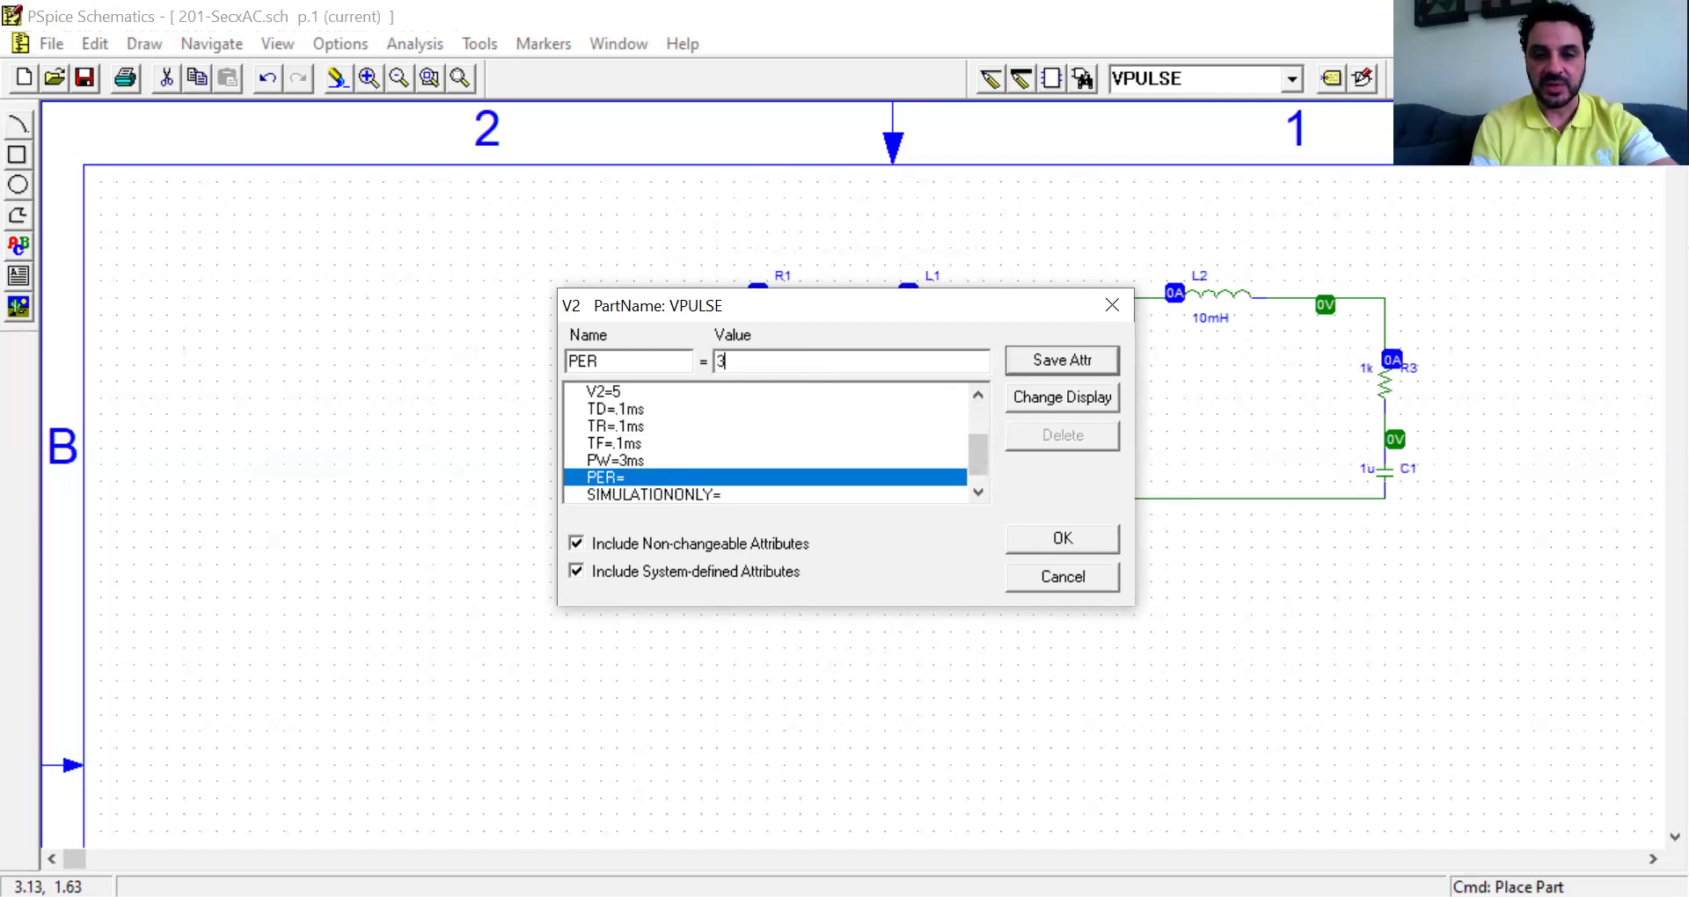
pyautogui.click(1031, 366)
# - Set the pulse source's pulse width PW to 1ms and save the attribute
pyautogui.click(635, 460)
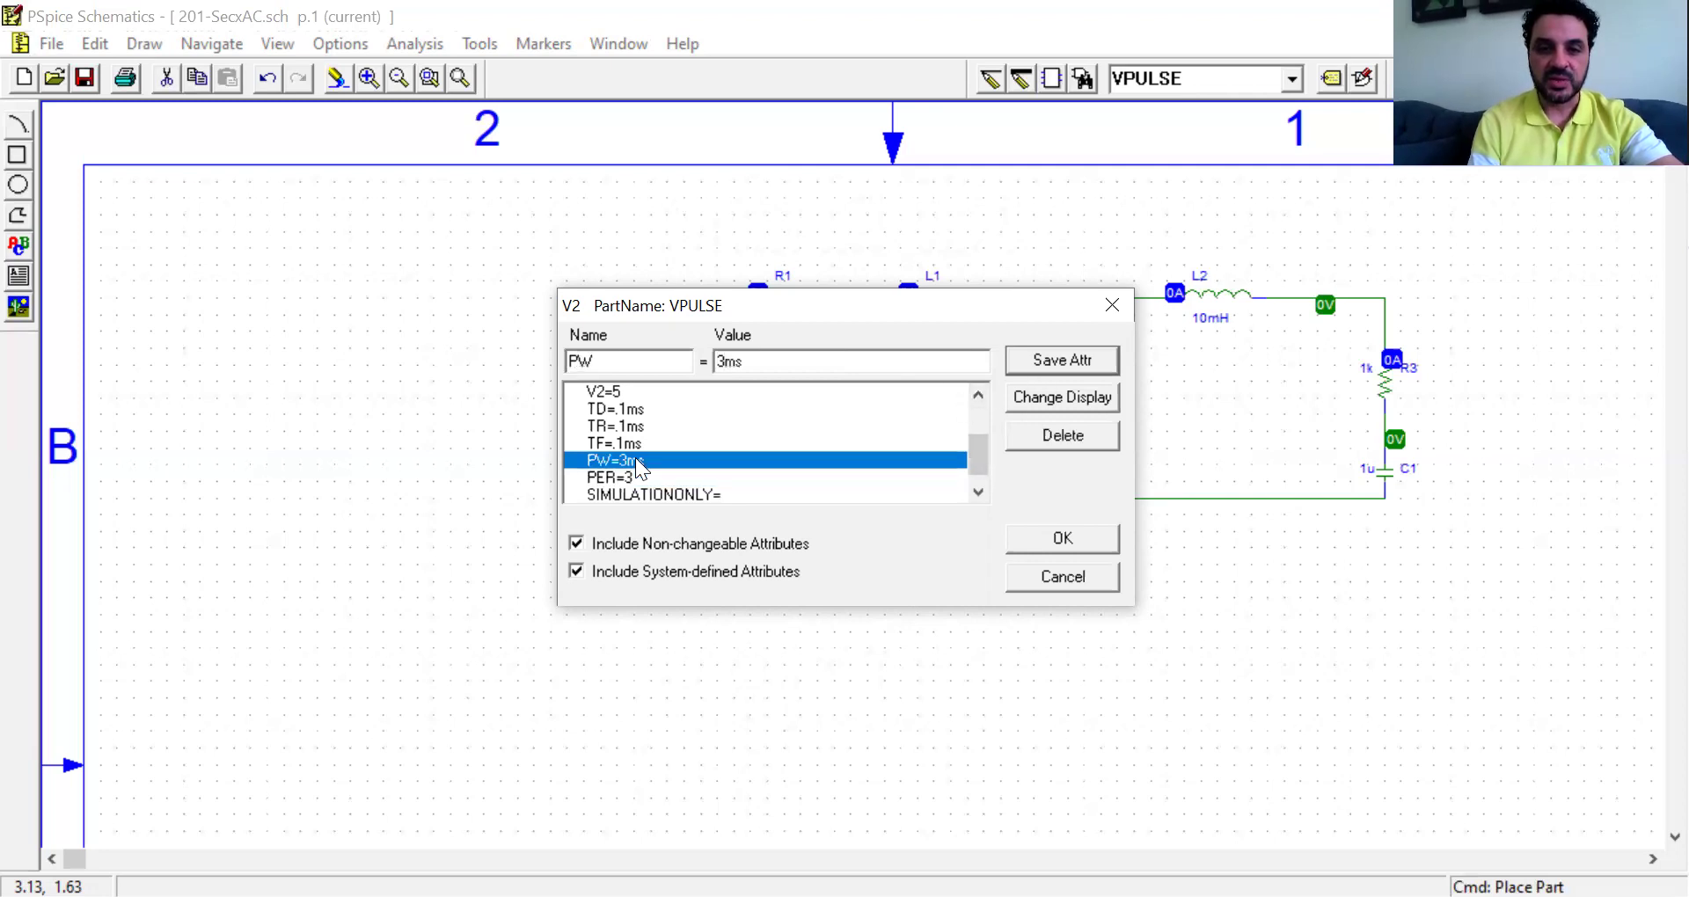
pyautogui.doubleClick(767, 361)
pyautogui.write('1ms')
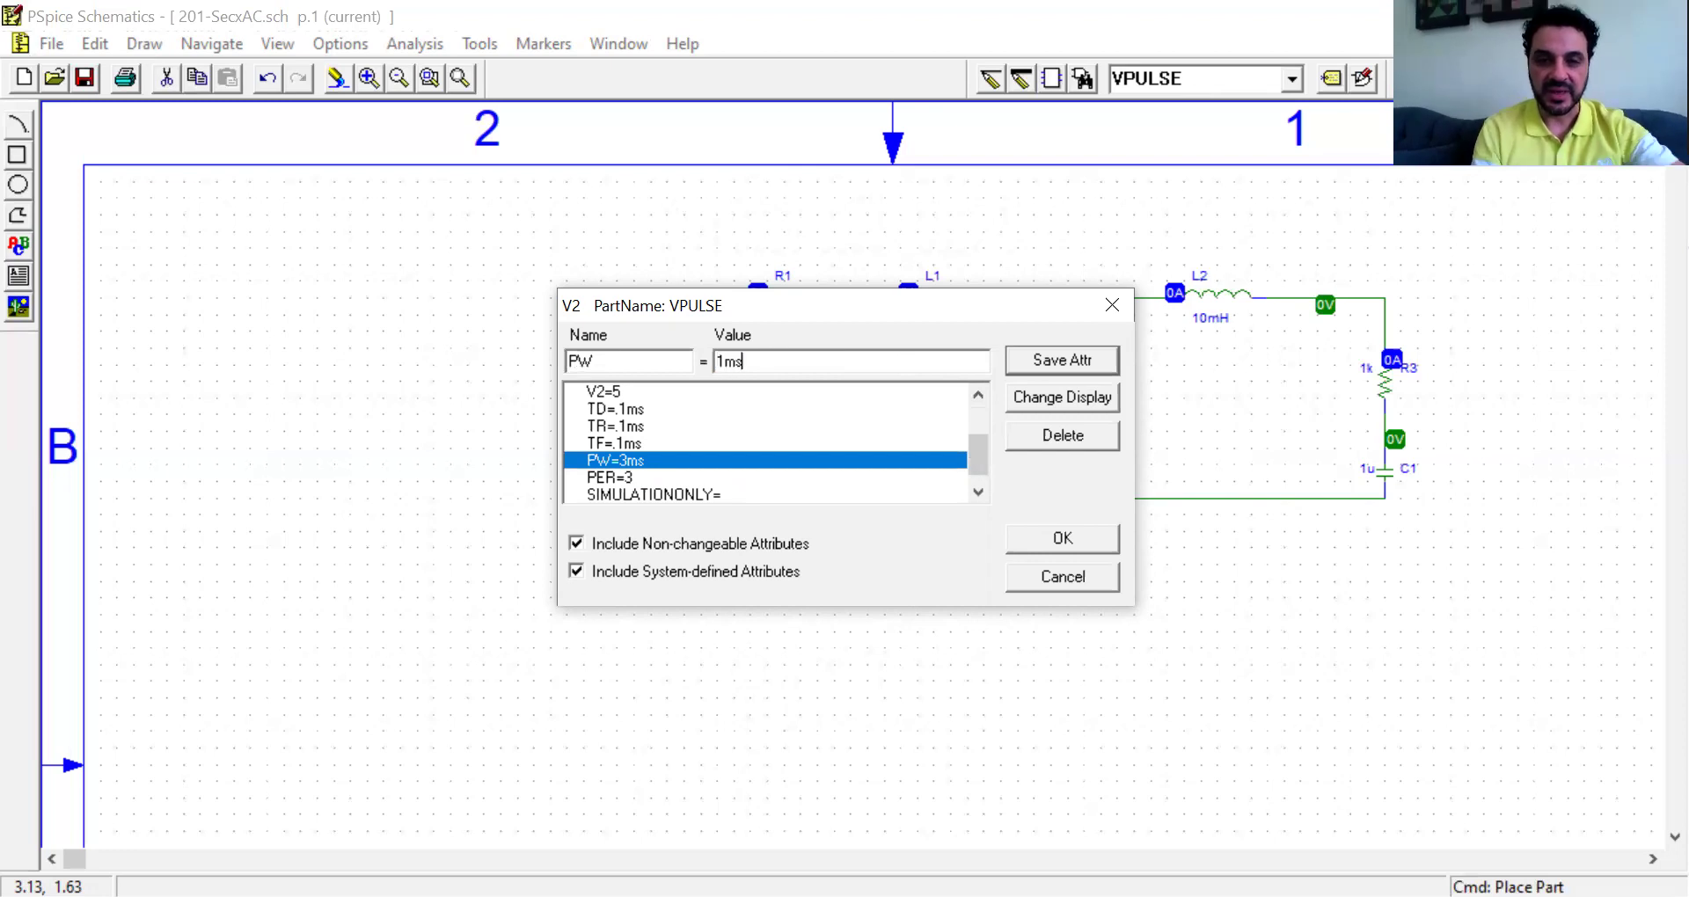
pyautogui.click(1044, 368)
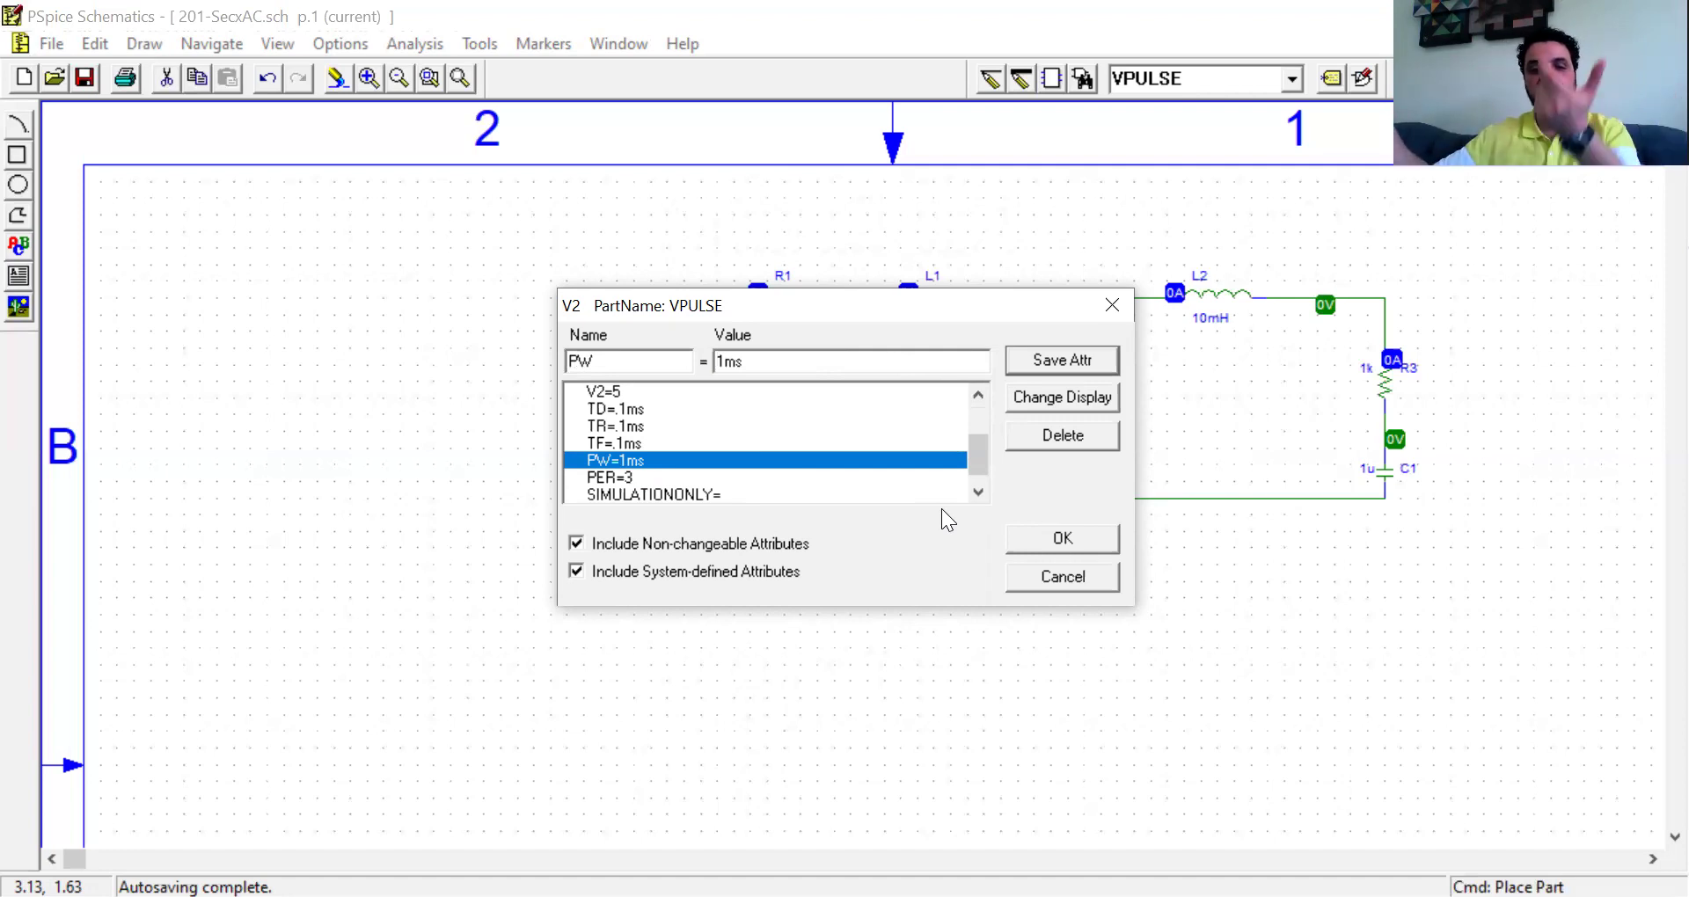
# - Add the missing unit so the period PER is 3ms, save it and accept the source attributes
pyautogui.click(640, 478)
pyautogui.click(741, 361)
pyautogui.write('ms')
pyautogui.click(1052, 355)
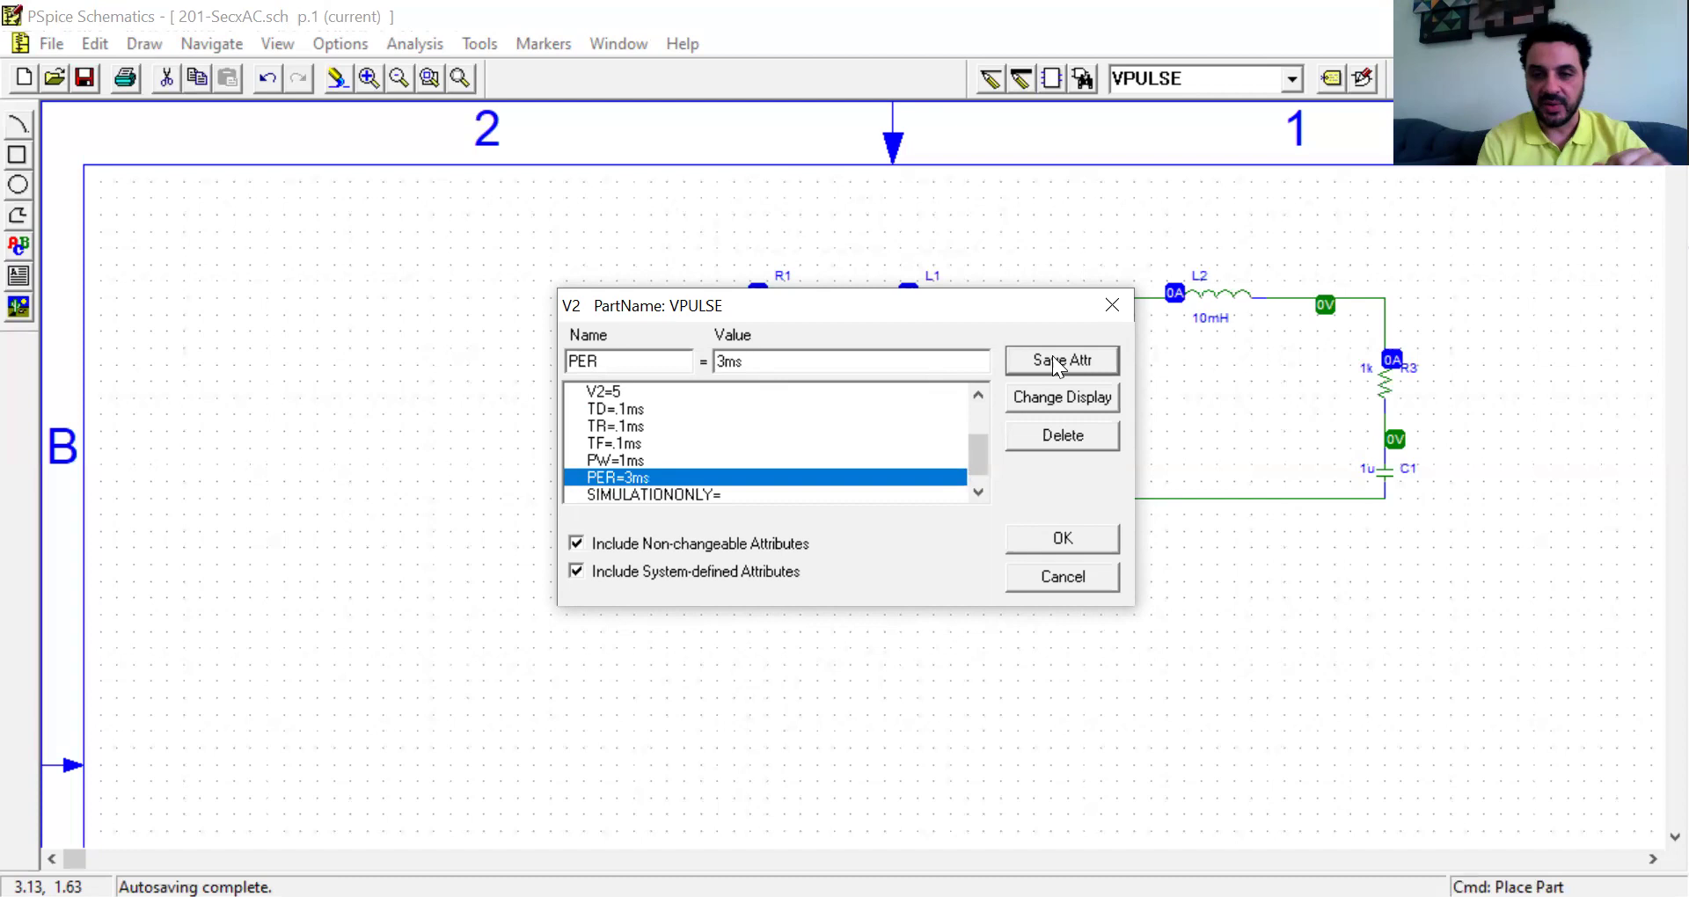
pyautogui.click(1064, 541)
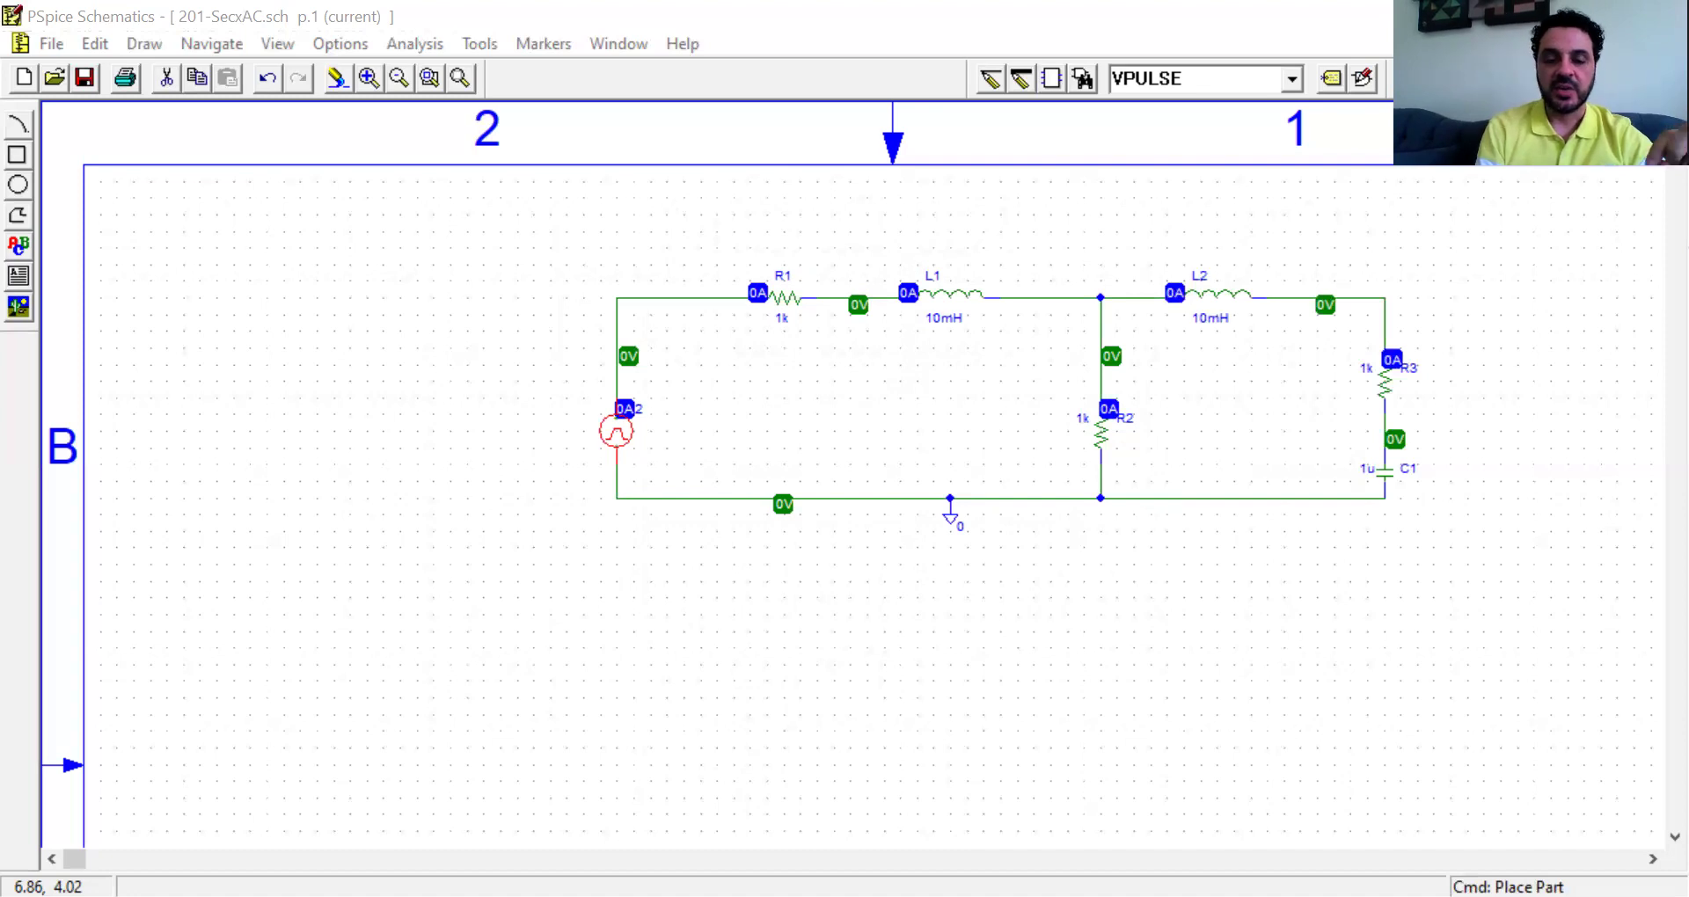
# - Reopen the VPULSE source's attributes, set the initial voltage V1 to -2 and save the attribute
pyautogui.doubleClick(616, 431)
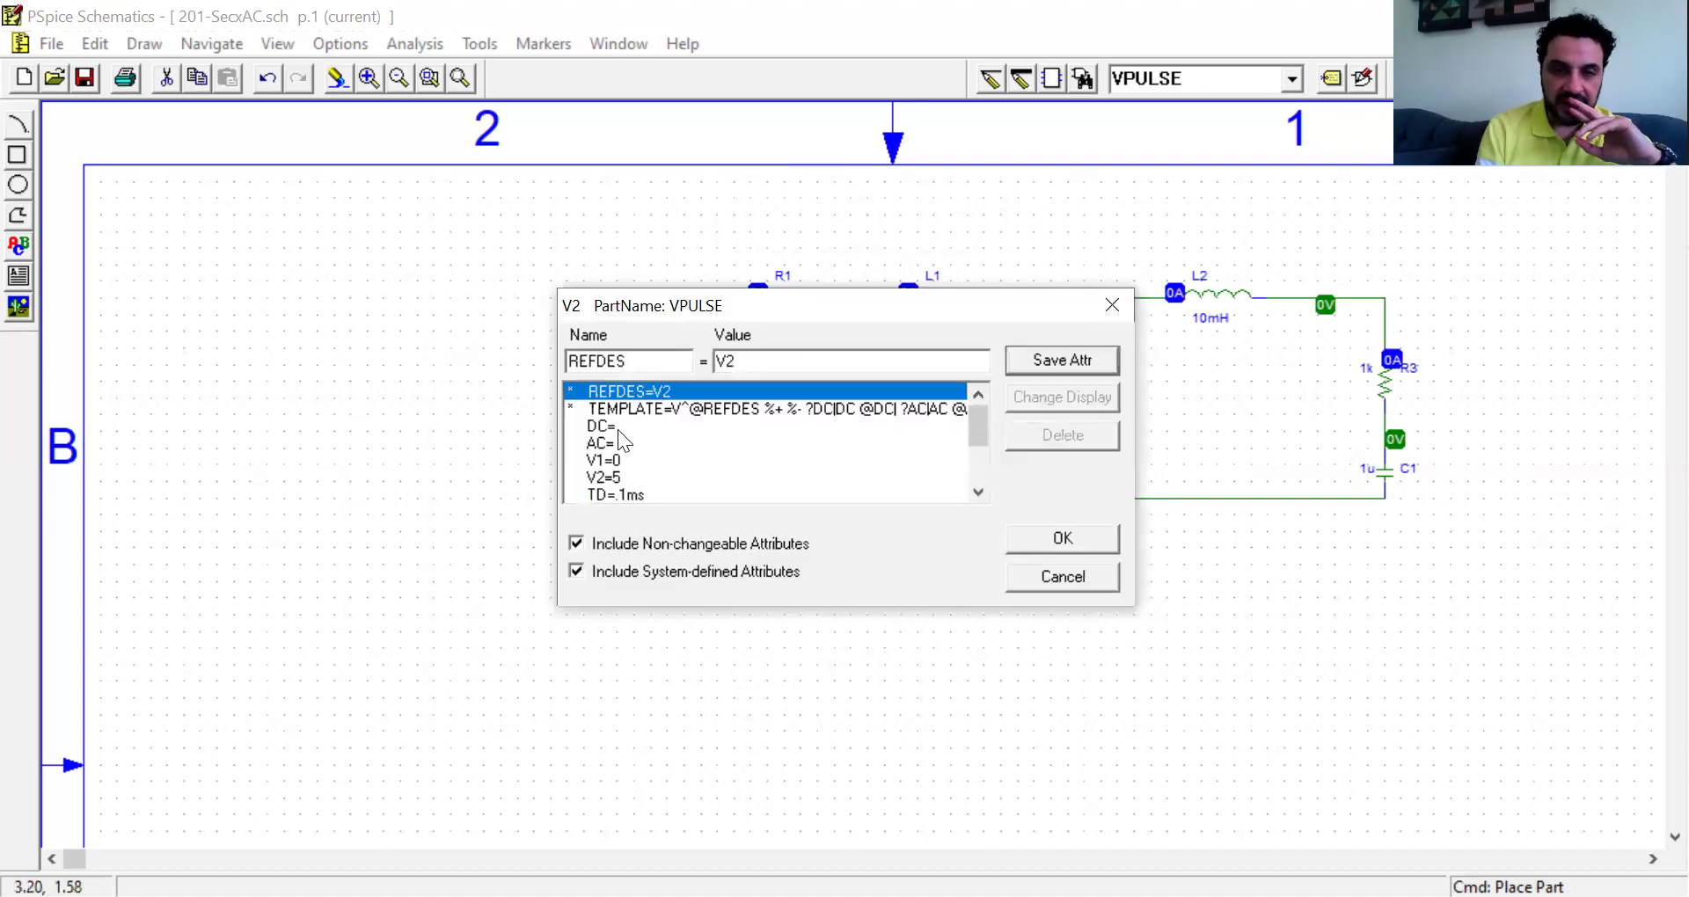
pyautogui.click(617, 459)
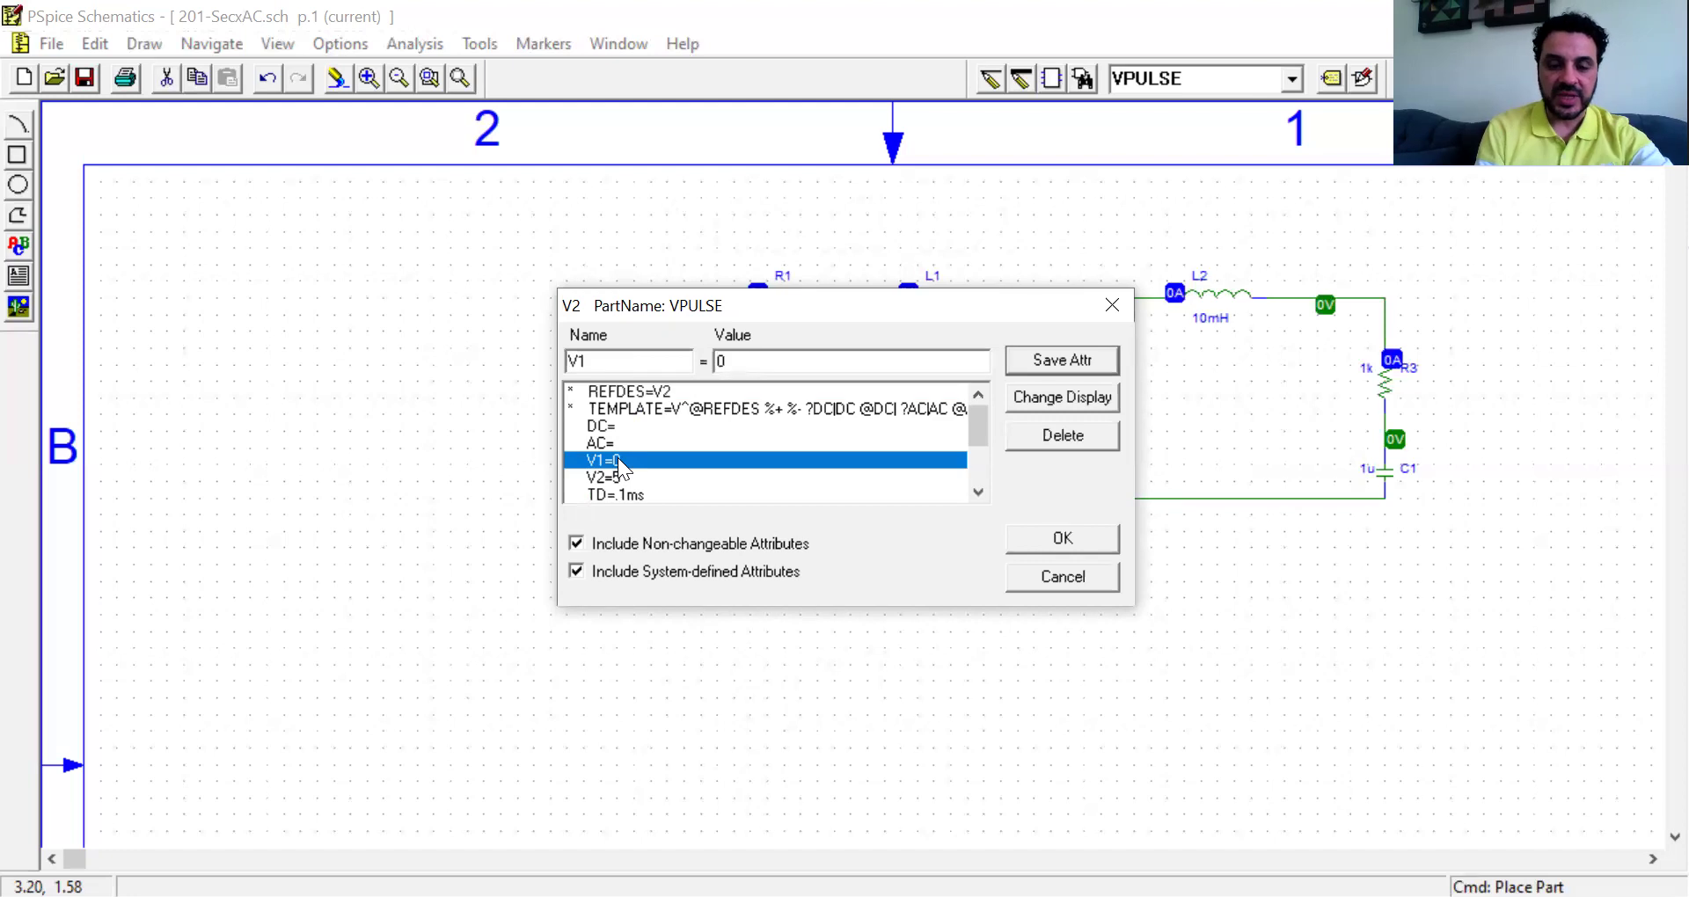
pyautogui.press('BackSpace')
pyautogui.write('-2')
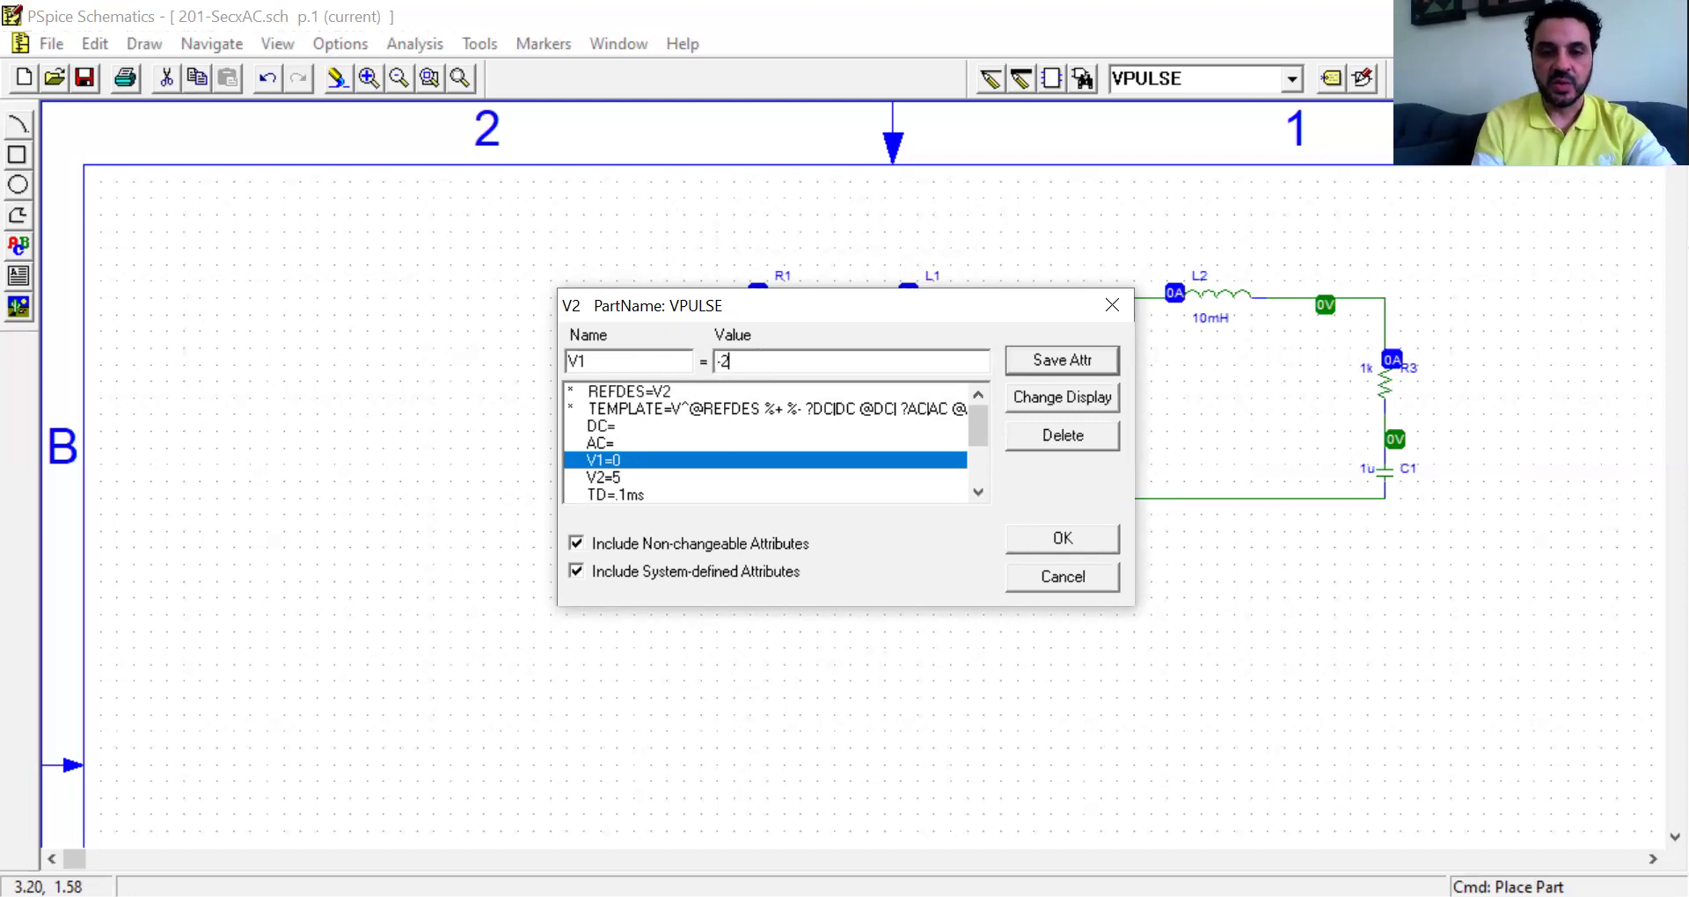
pyautogui.click(1027, 357)
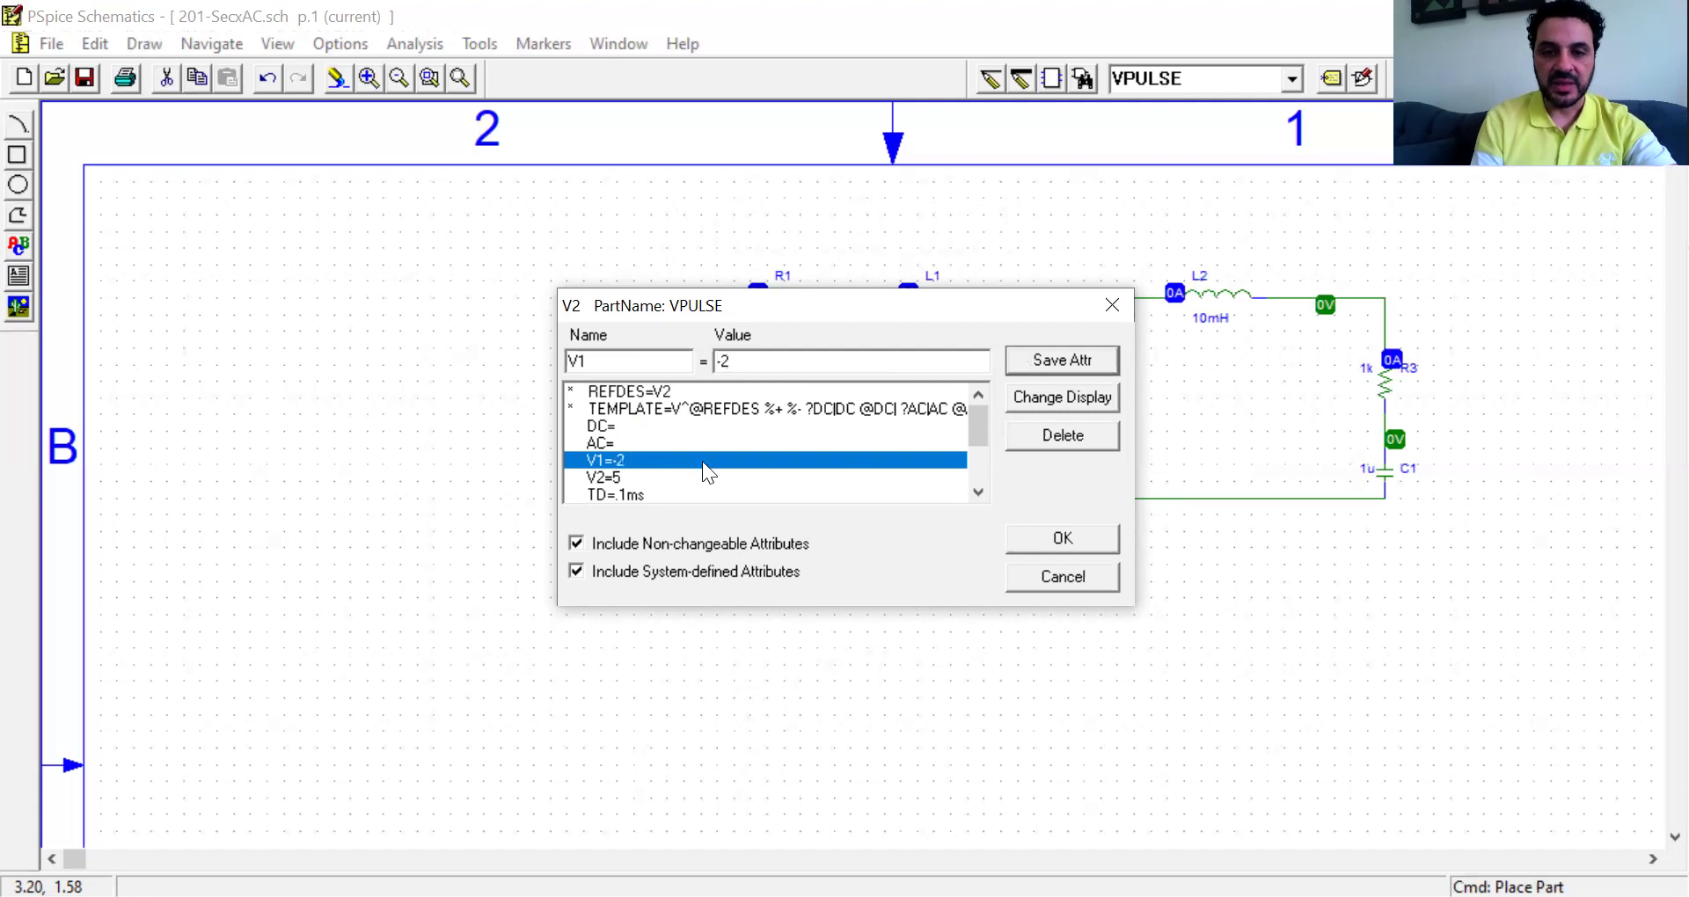
# - Set the pulse source's pulsed voltage V2 to 2 and save the attribute
pyautogui.click(644, 475)
pyautogui.click(762, 367)
pyautogui.press('BackSpace')
pyautogui.write('2')
pyautogui.click(1040, 366)
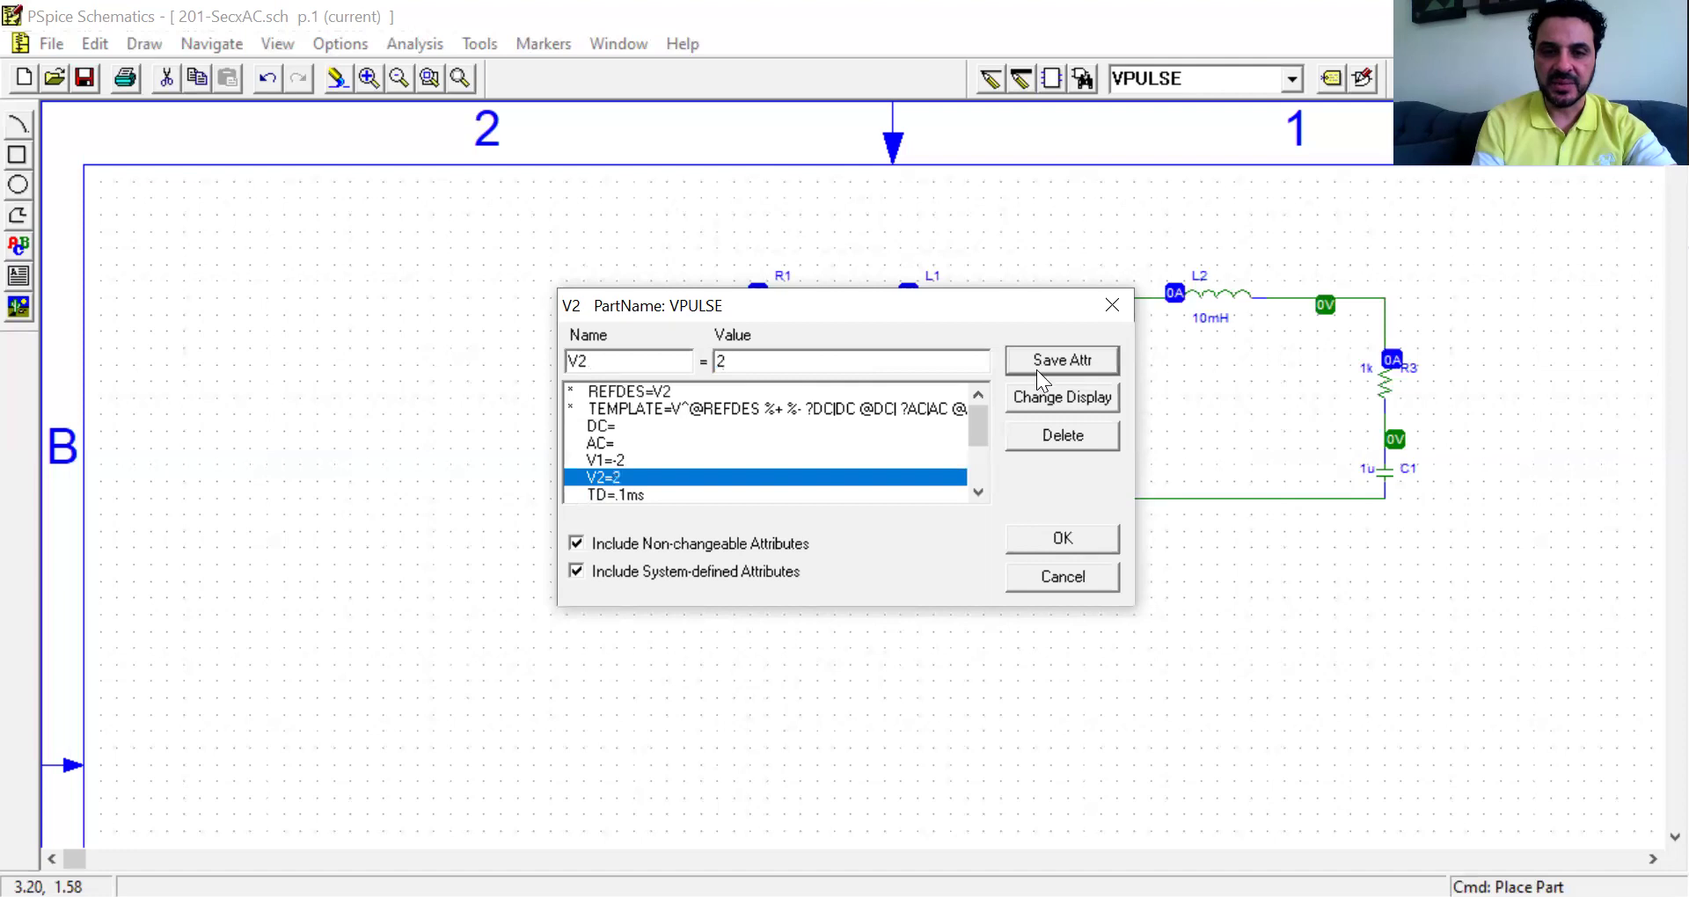
# - Set the pulse source's delay time TD to 0 and save the attribute
pyautogui.click(976, 494)
pyautogui.click(977, 494)
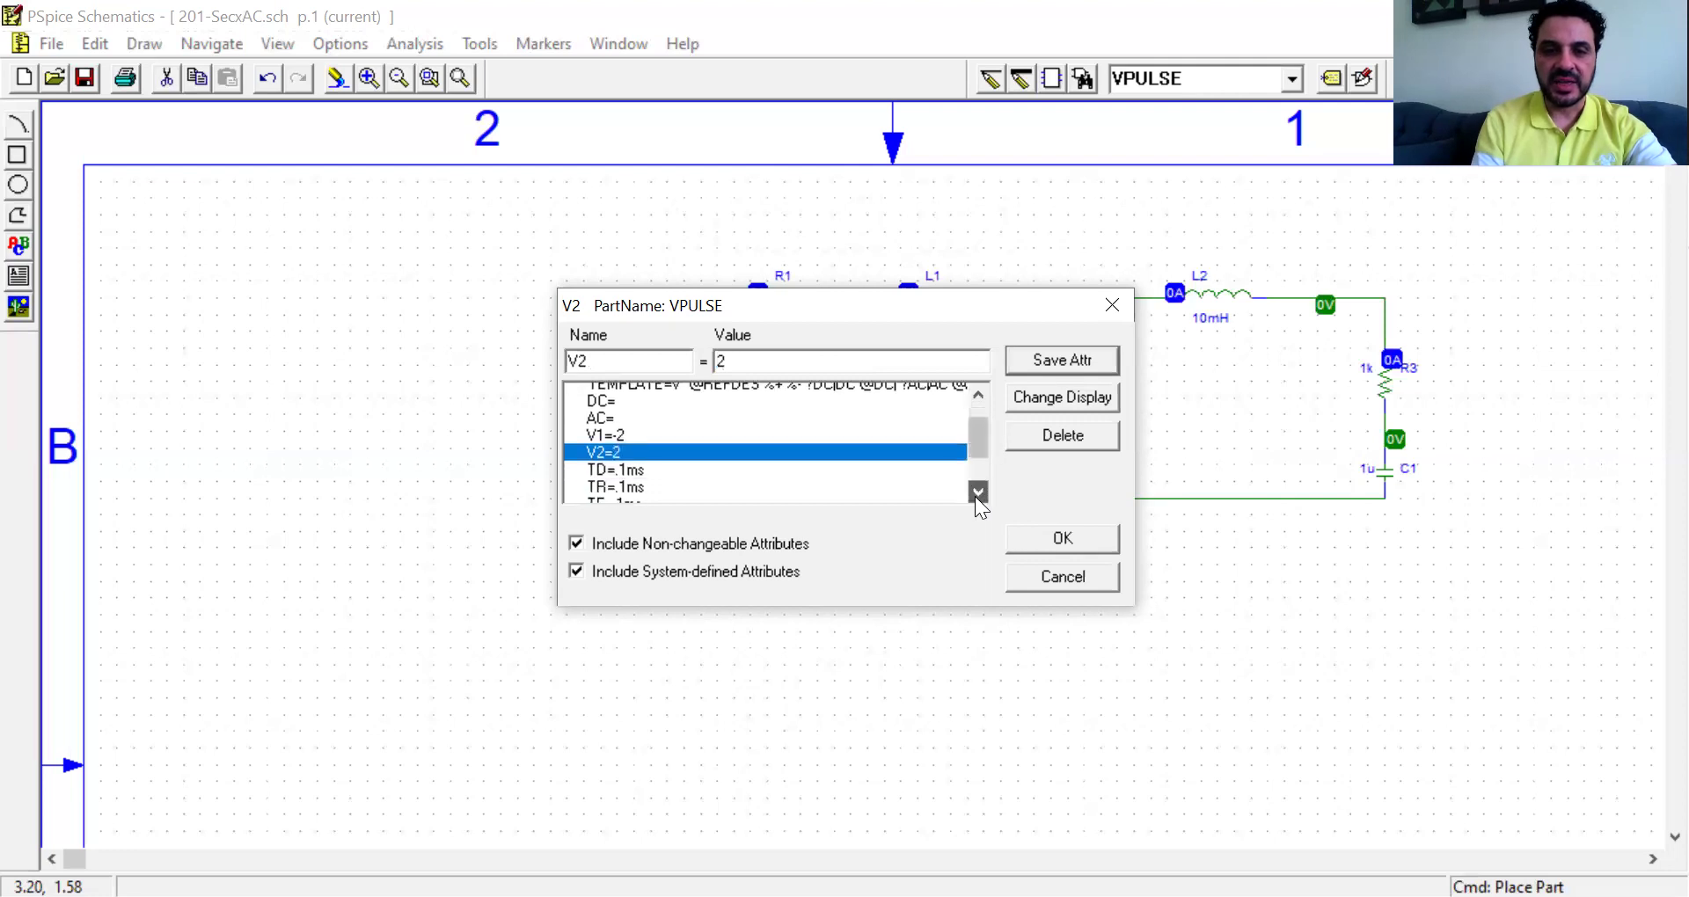
pyautogui.click(976, 495)
pyautogui.click(664, 441)
pyautogui.doubleClick(750, 371)
pyautogui.write('0')
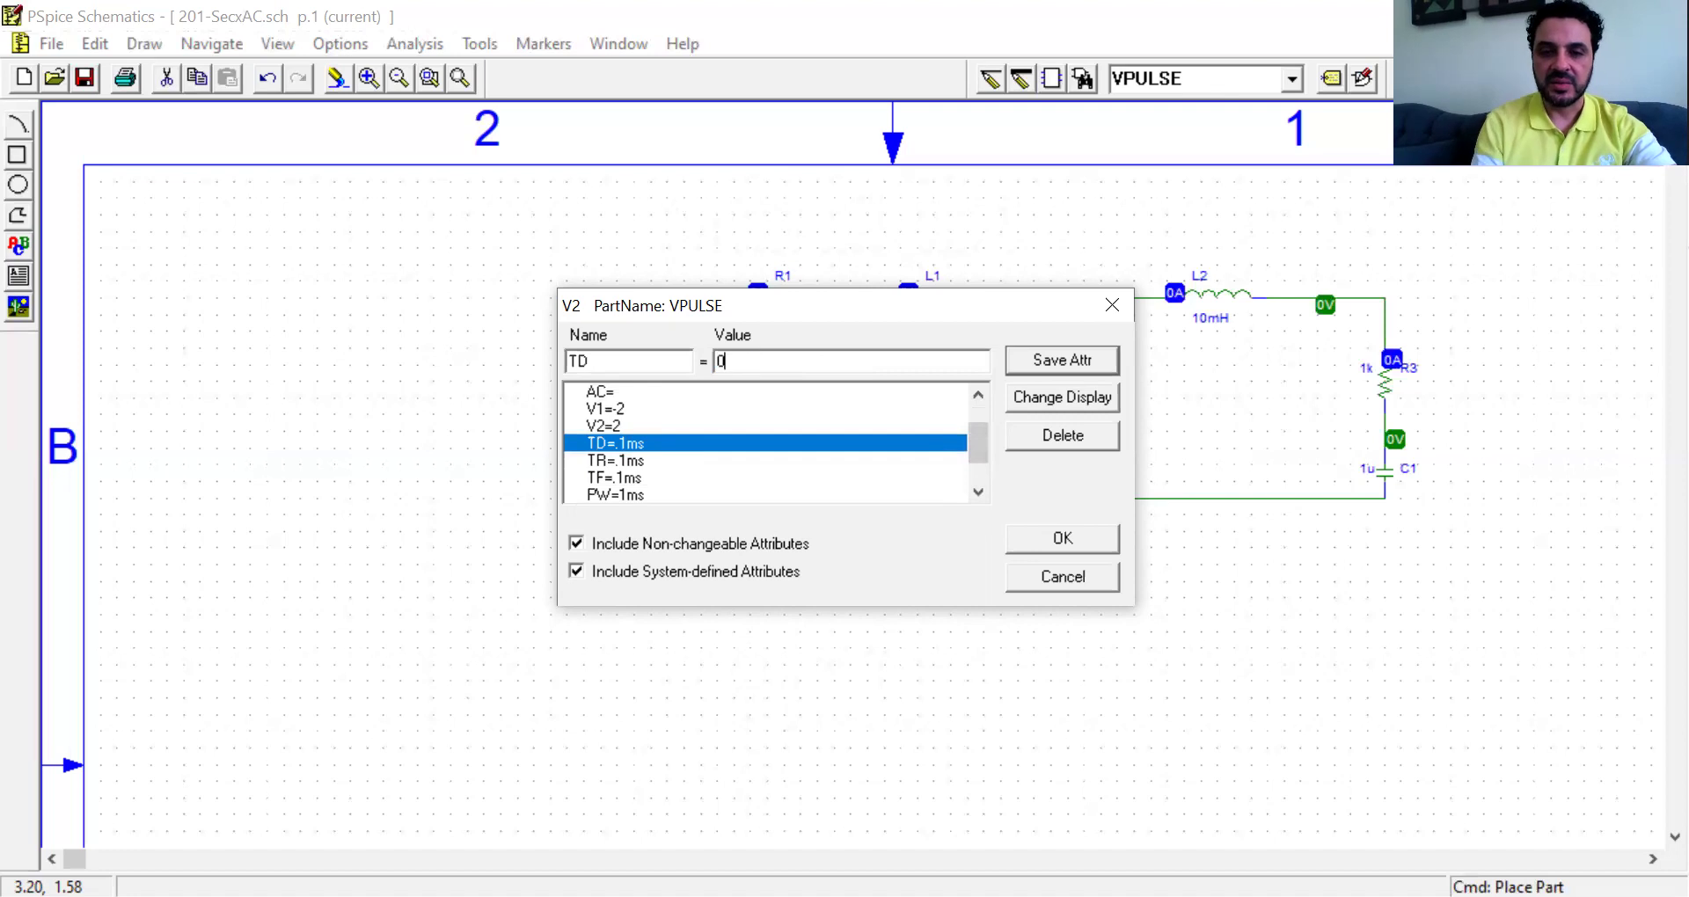
pyautogui.click(1048, 361)
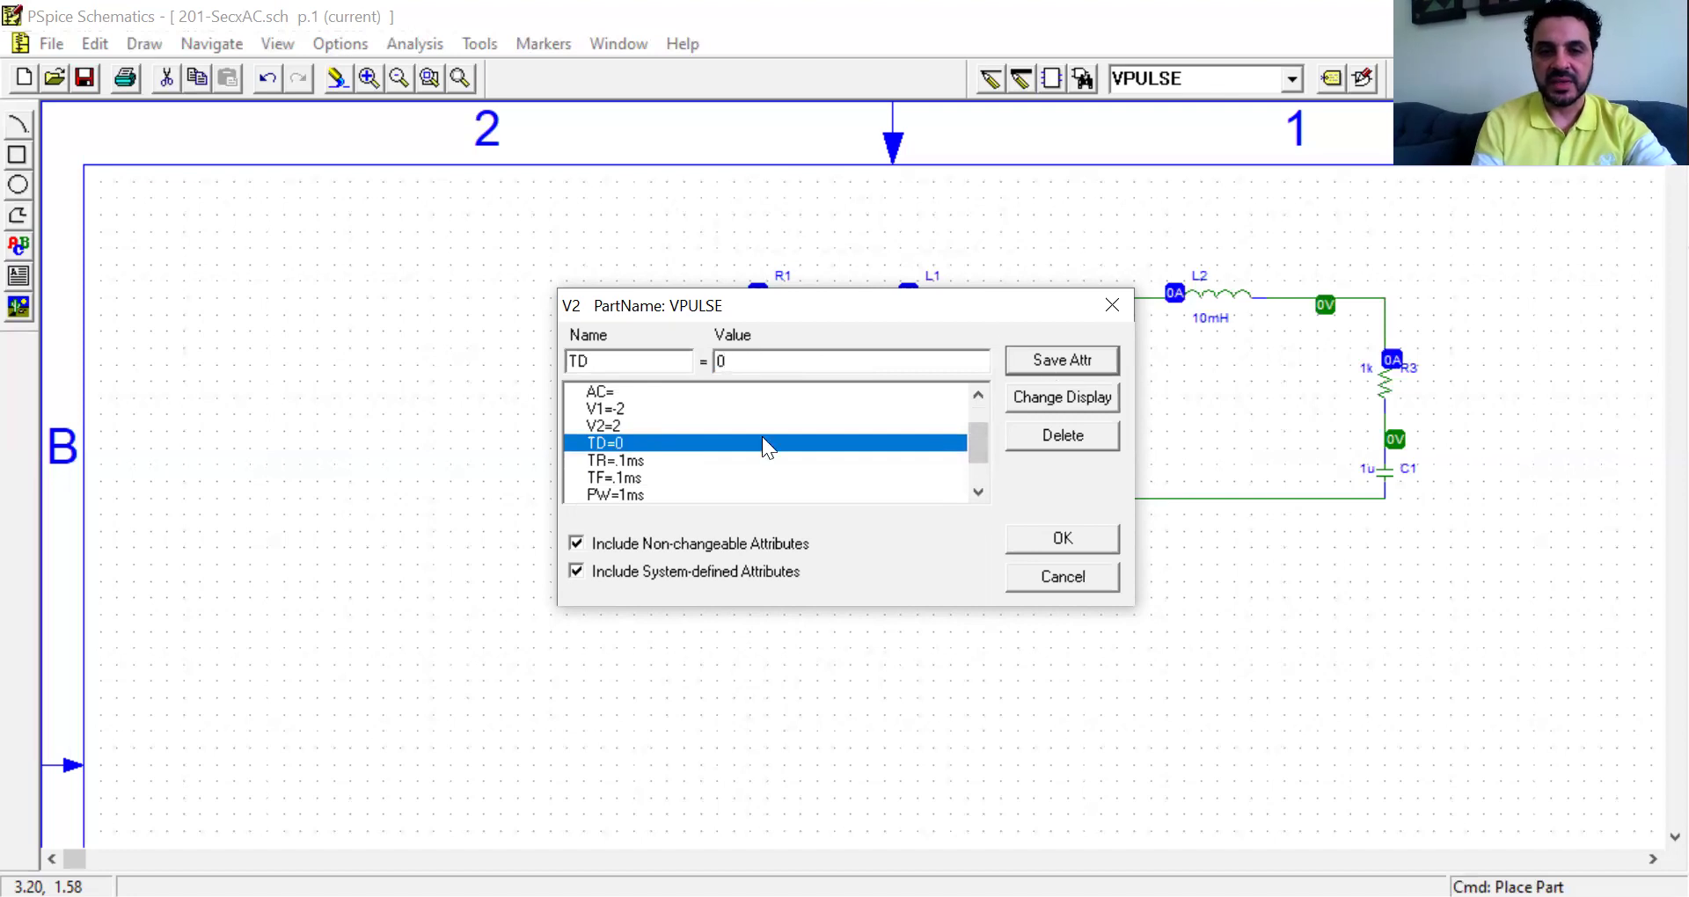
# - Set the pulse source's rise time TR to .1ns and save the attribute
pyautogui.click(628, 465)
pyautogui.press('BackSpace')
pyautogui.press('BackSpace')
pyautogui.write('s')
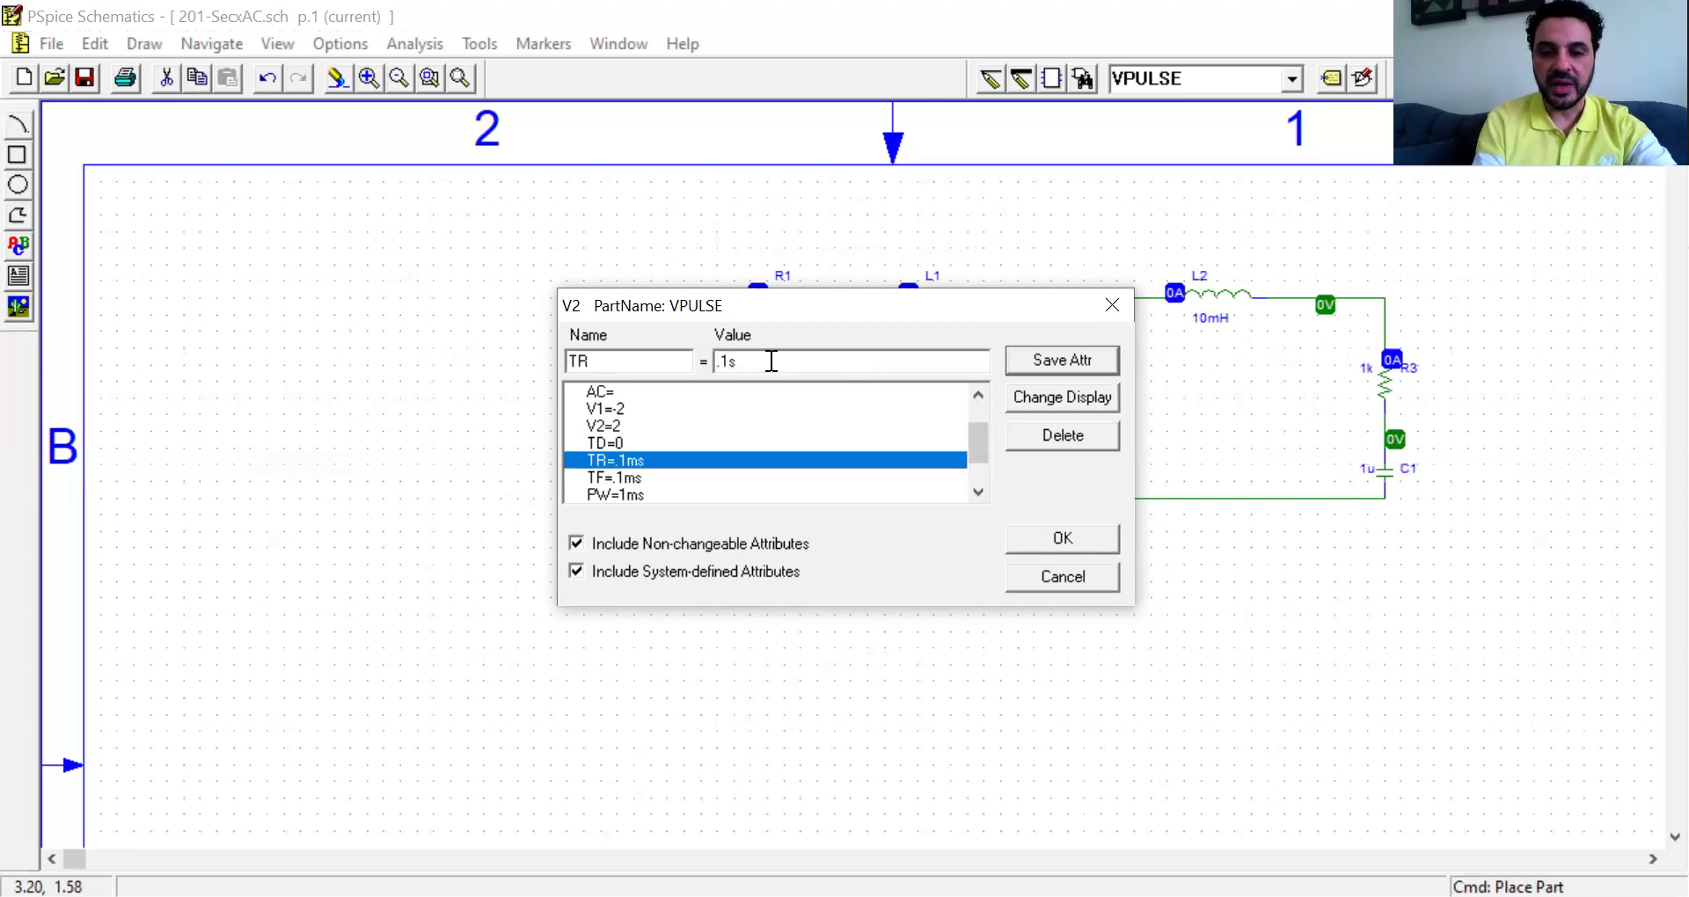
pyautogui.click(729, 361)
pyautogui.write('m')
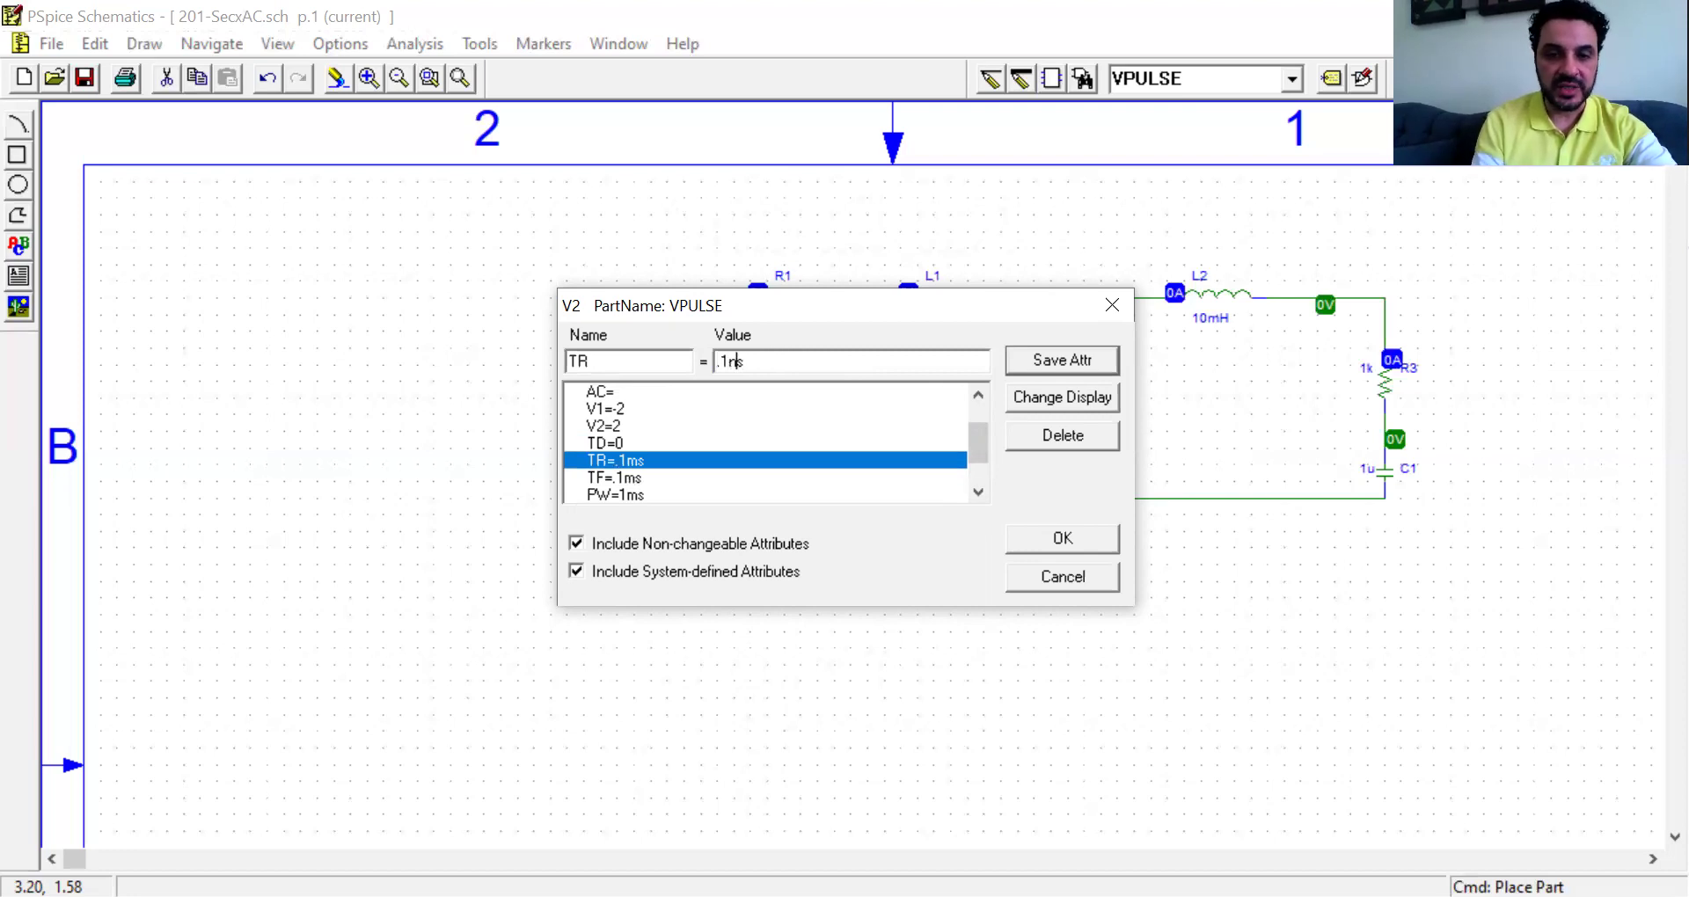
pyautogui.press('BackSpace')
pyautogui.write('n')
pyautogui.click(1019, 366)
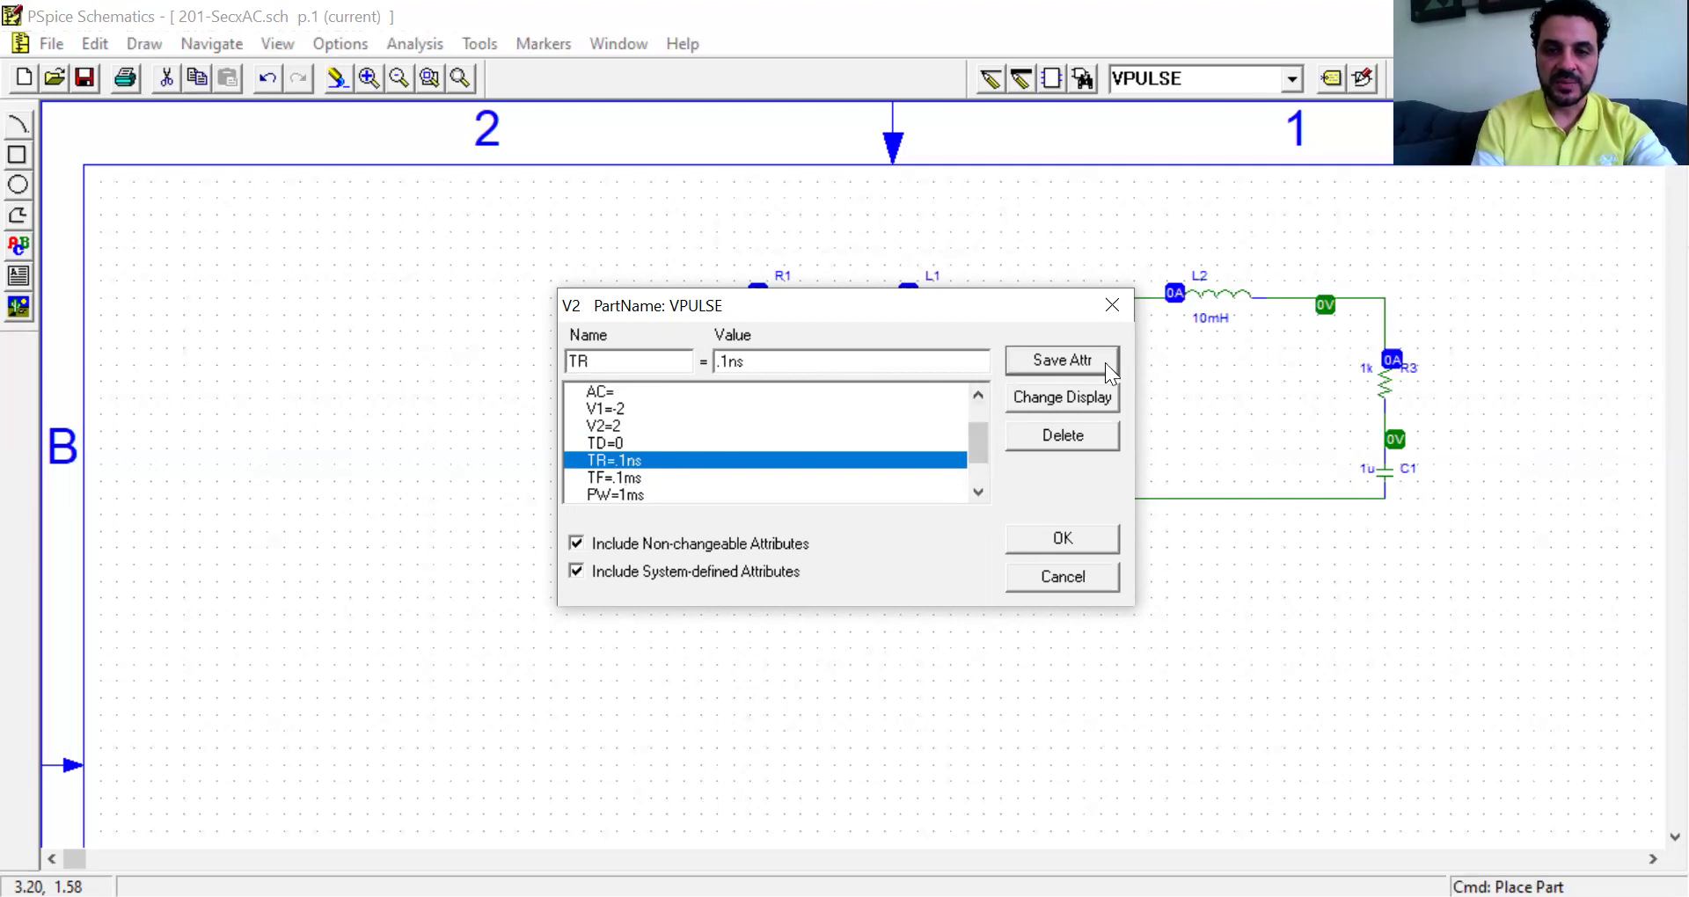
# - Set the pulse source's fall time TF to .1ns and save the attribute
pyautogui.click(628, 478)
pyautogui.click(787, 370)
pyautogui.press('Left')
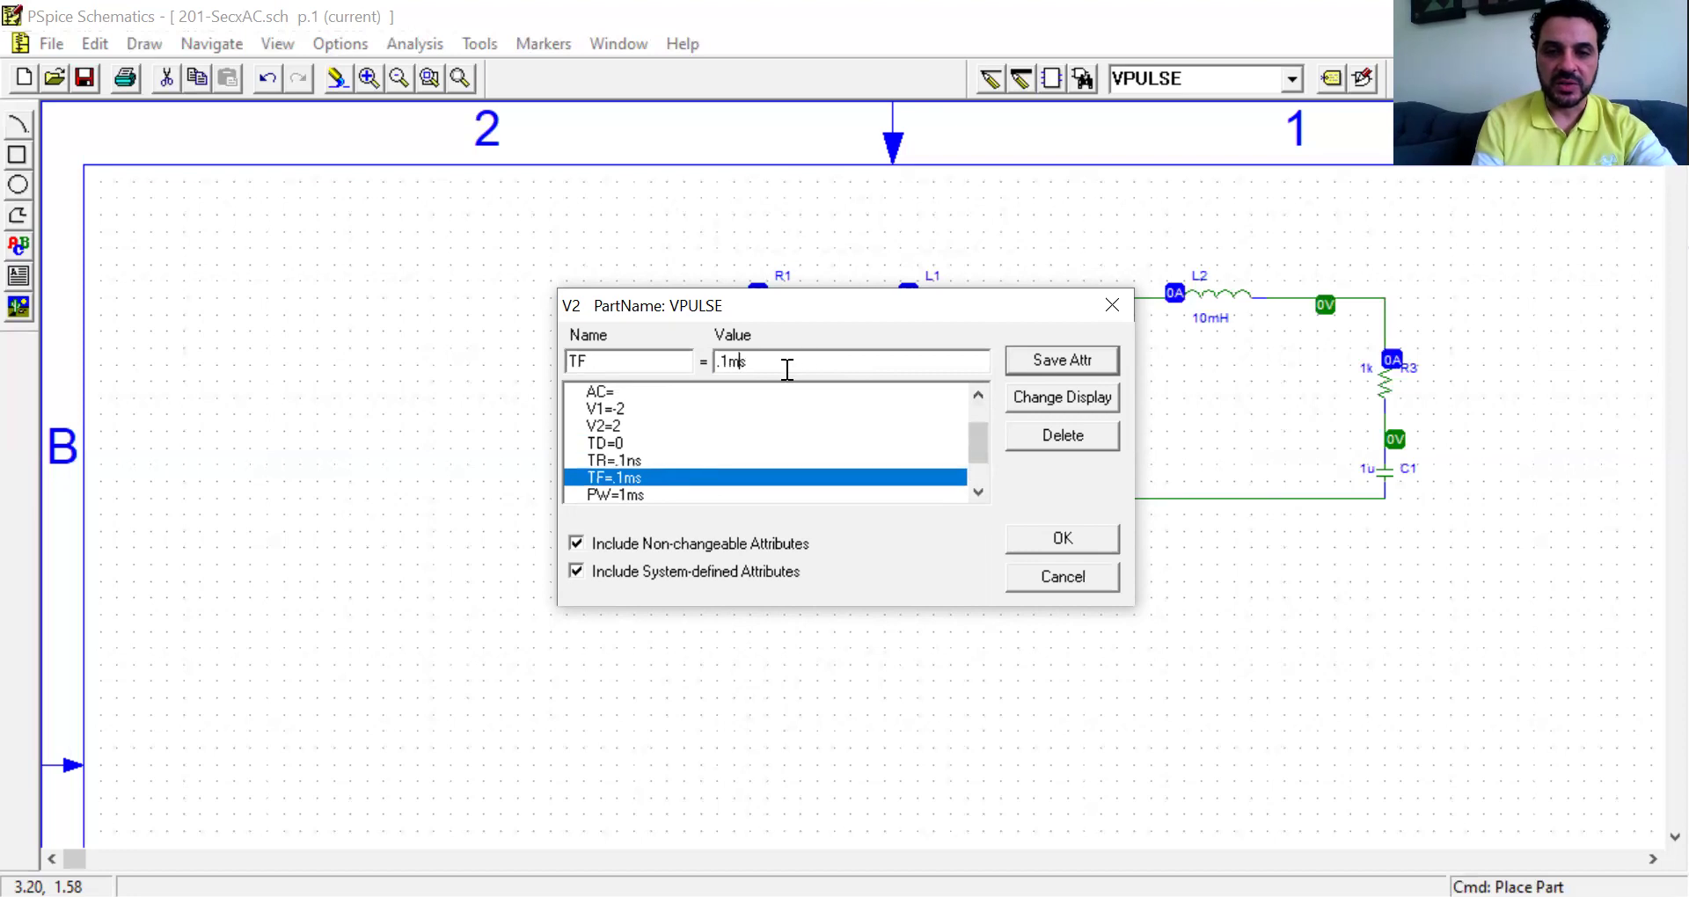
pyautogui.press('BackSpace')
pyautogui.write('n')
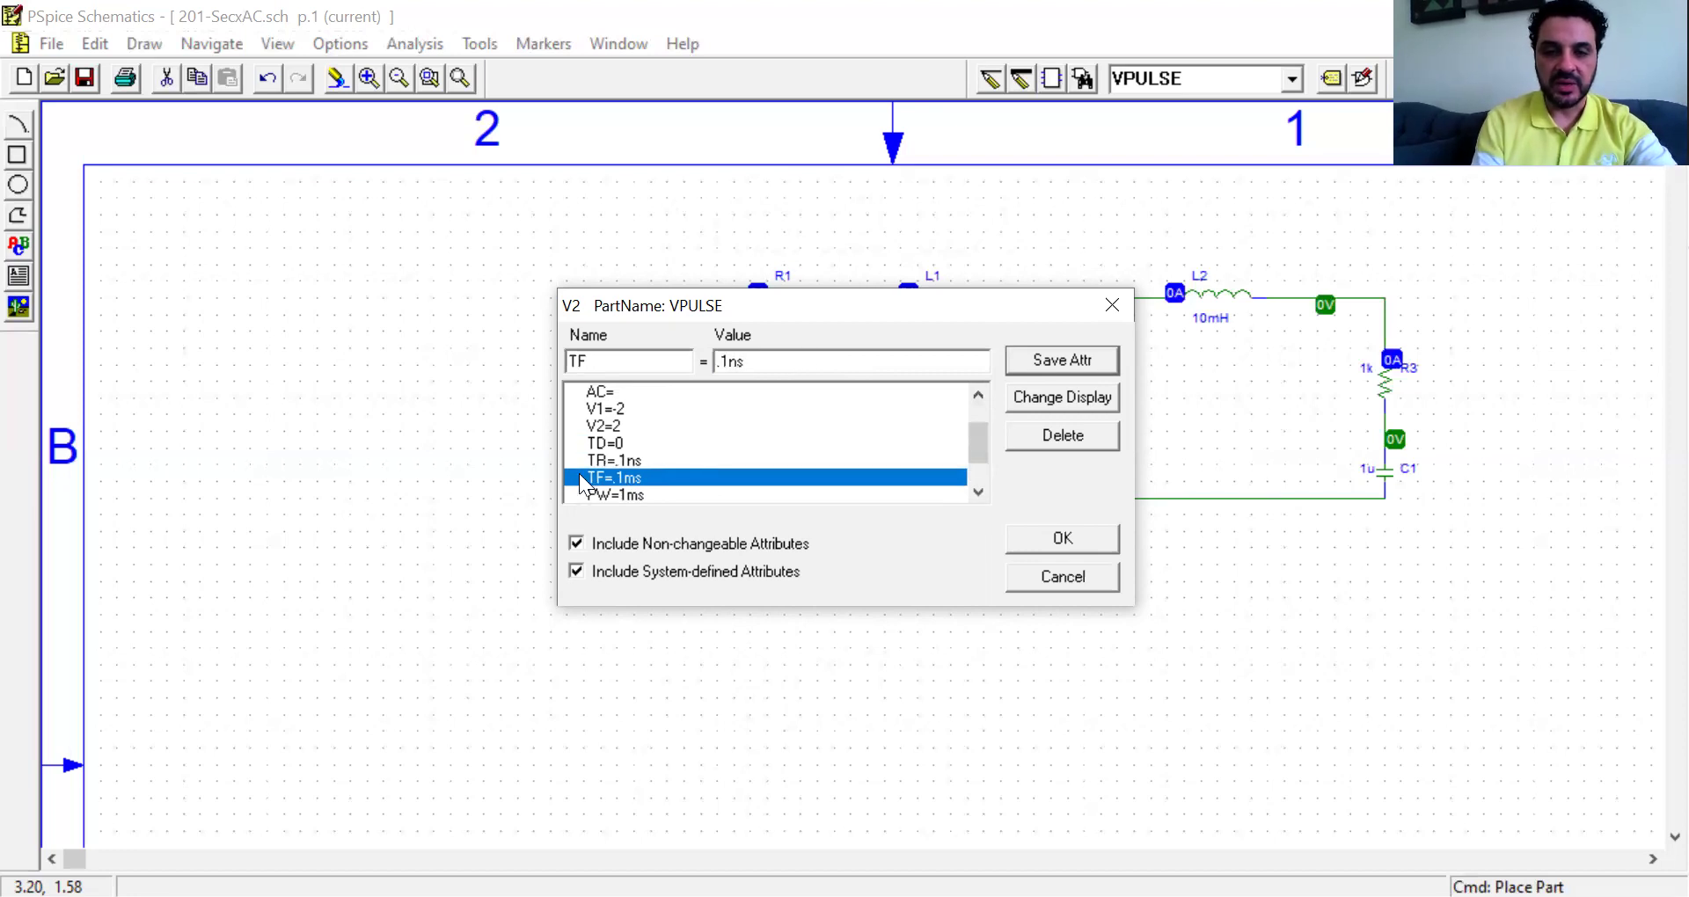
pyautogui.click(1036, 362)
# - Set the pulse source's pulse width PW to .5ms and save the attribute
pyautogui.click(982, 497)
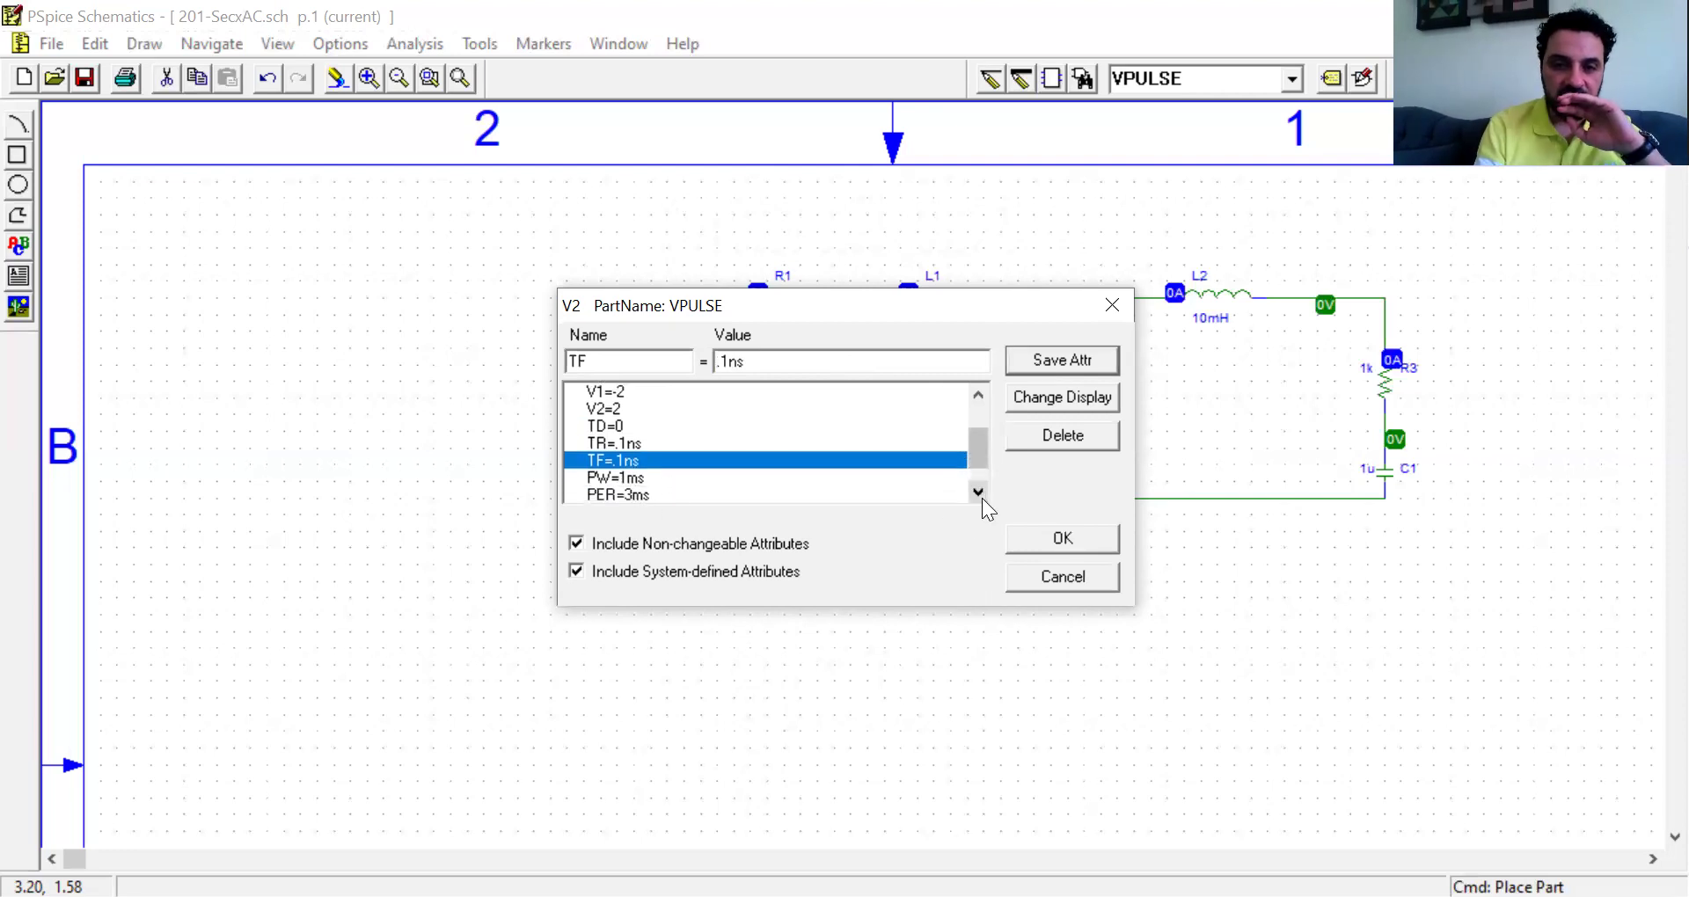
pyautogui.click(645, 476)
pyautogui.press('Left')
pyautogui.press('Left')
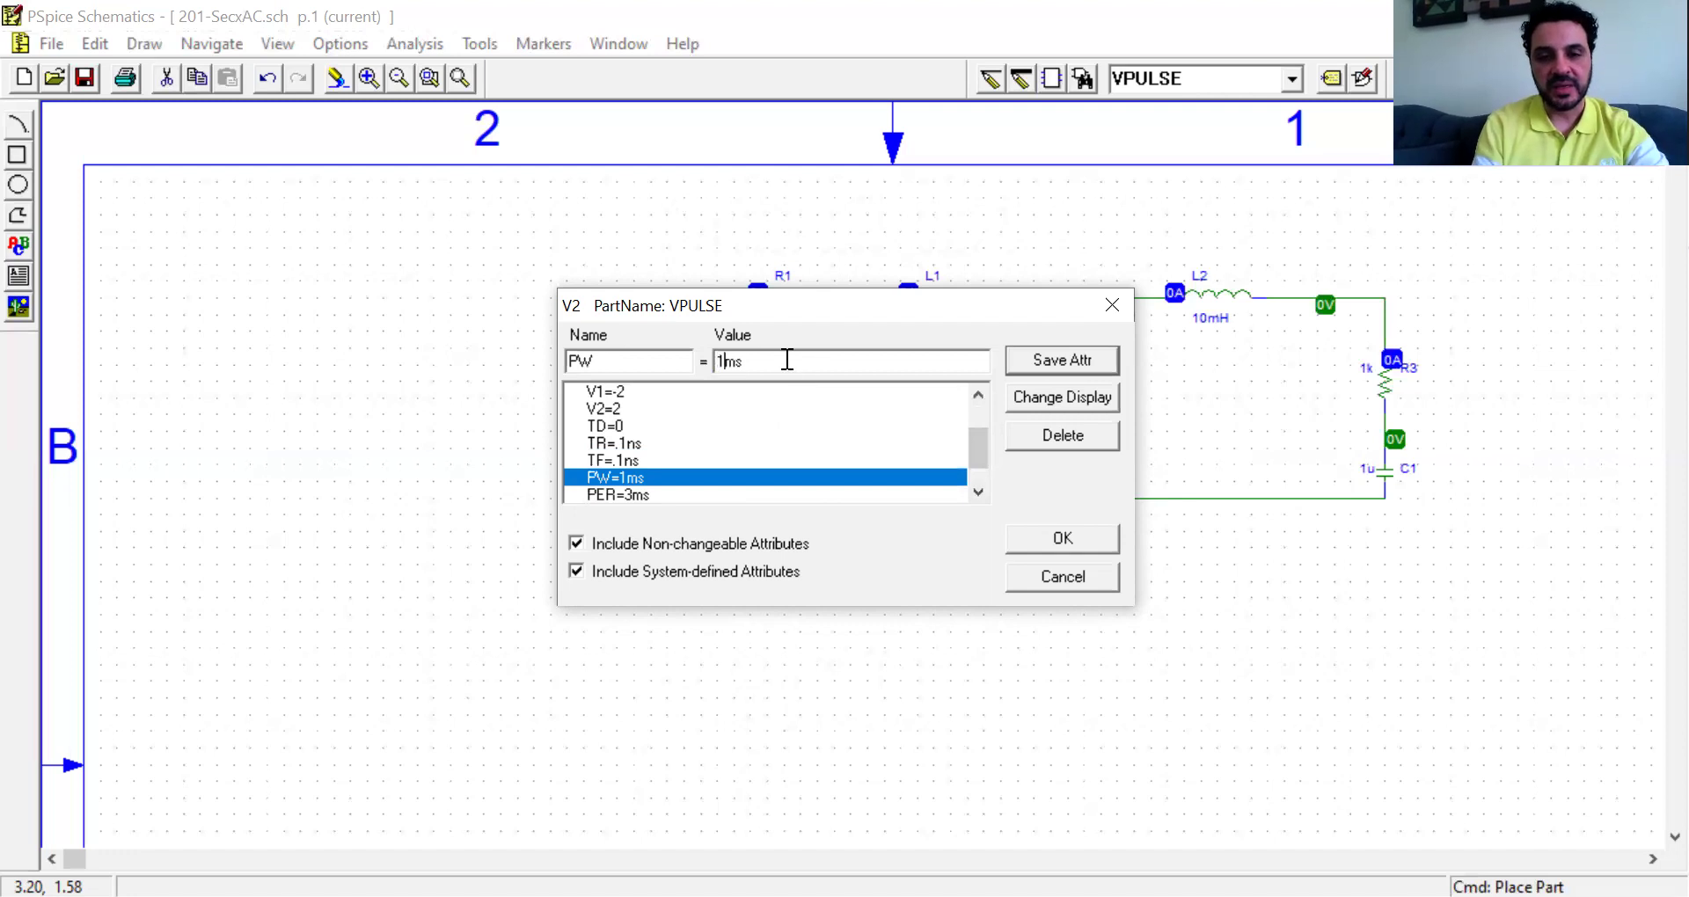
pyautogui.press('BackSpace')
pyautogui.write('.5')
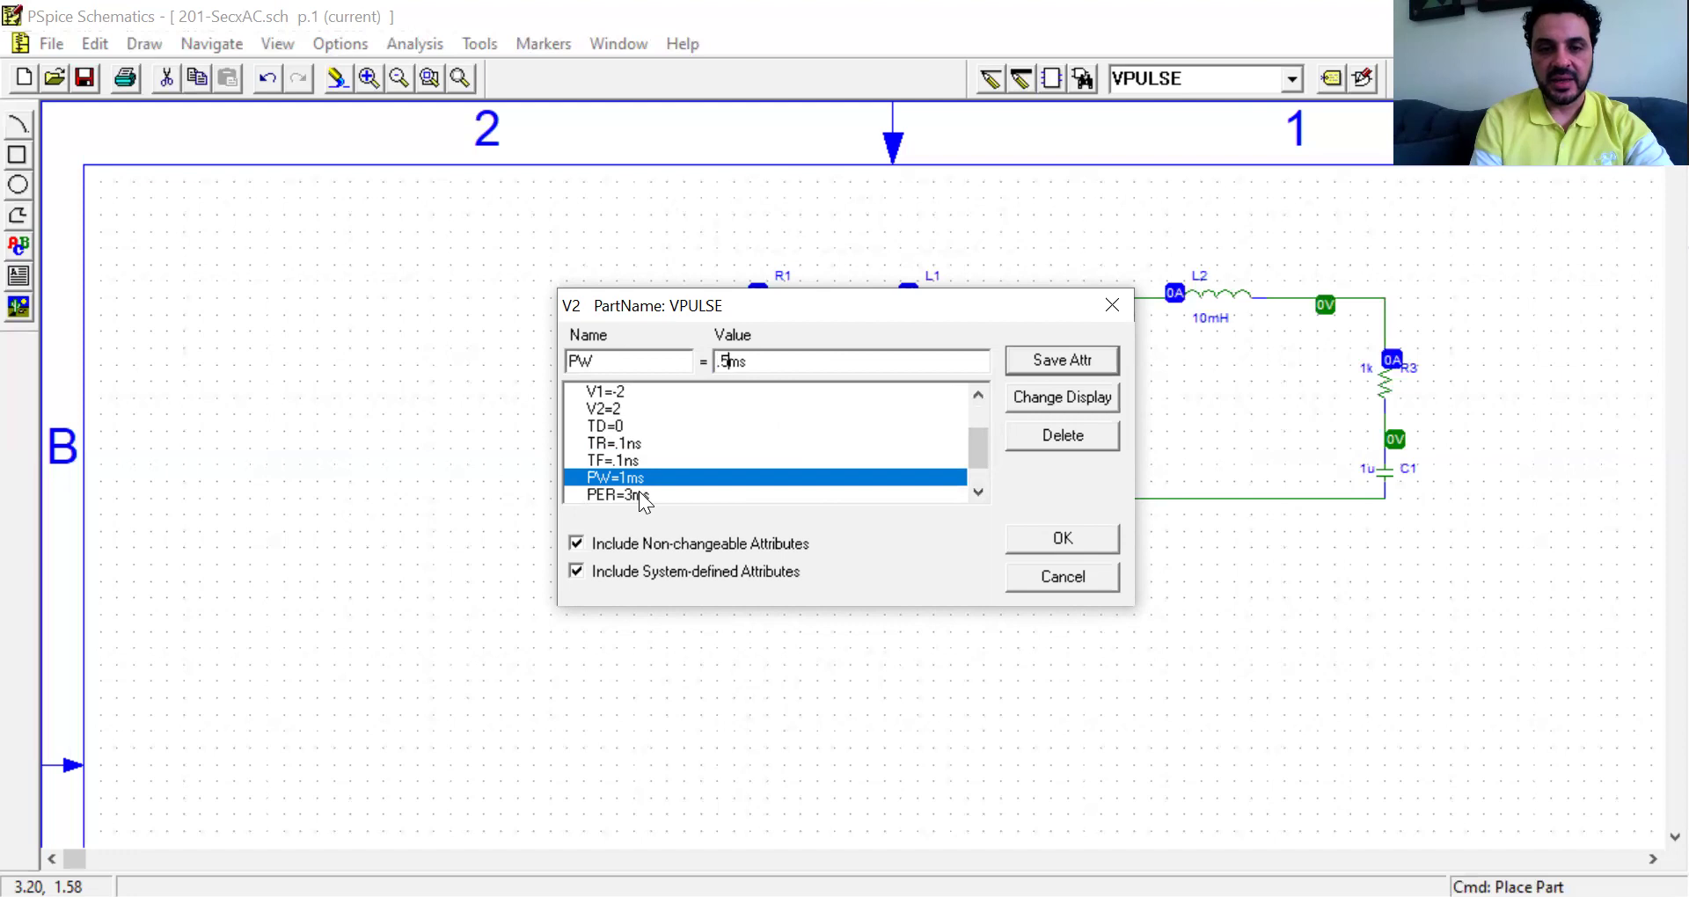
pyautogui.click(1026, 359)
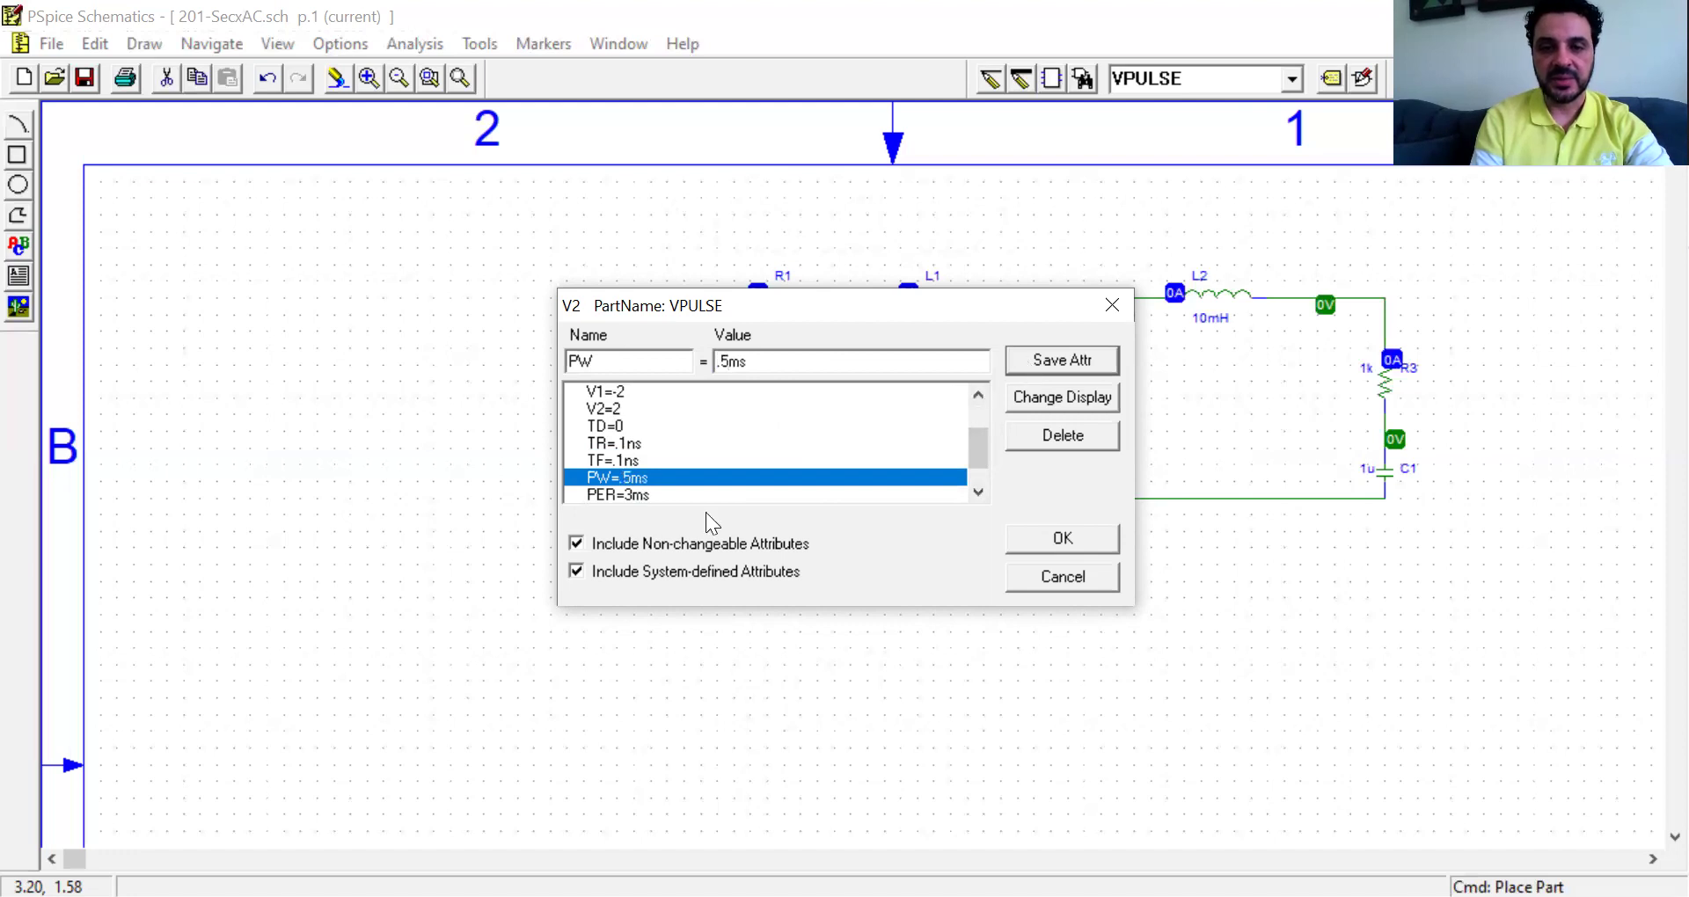
# - Set the period PER to 1ms, save it, accept the source attributes and simulate the schematic
pyautogui.click(638, 498)
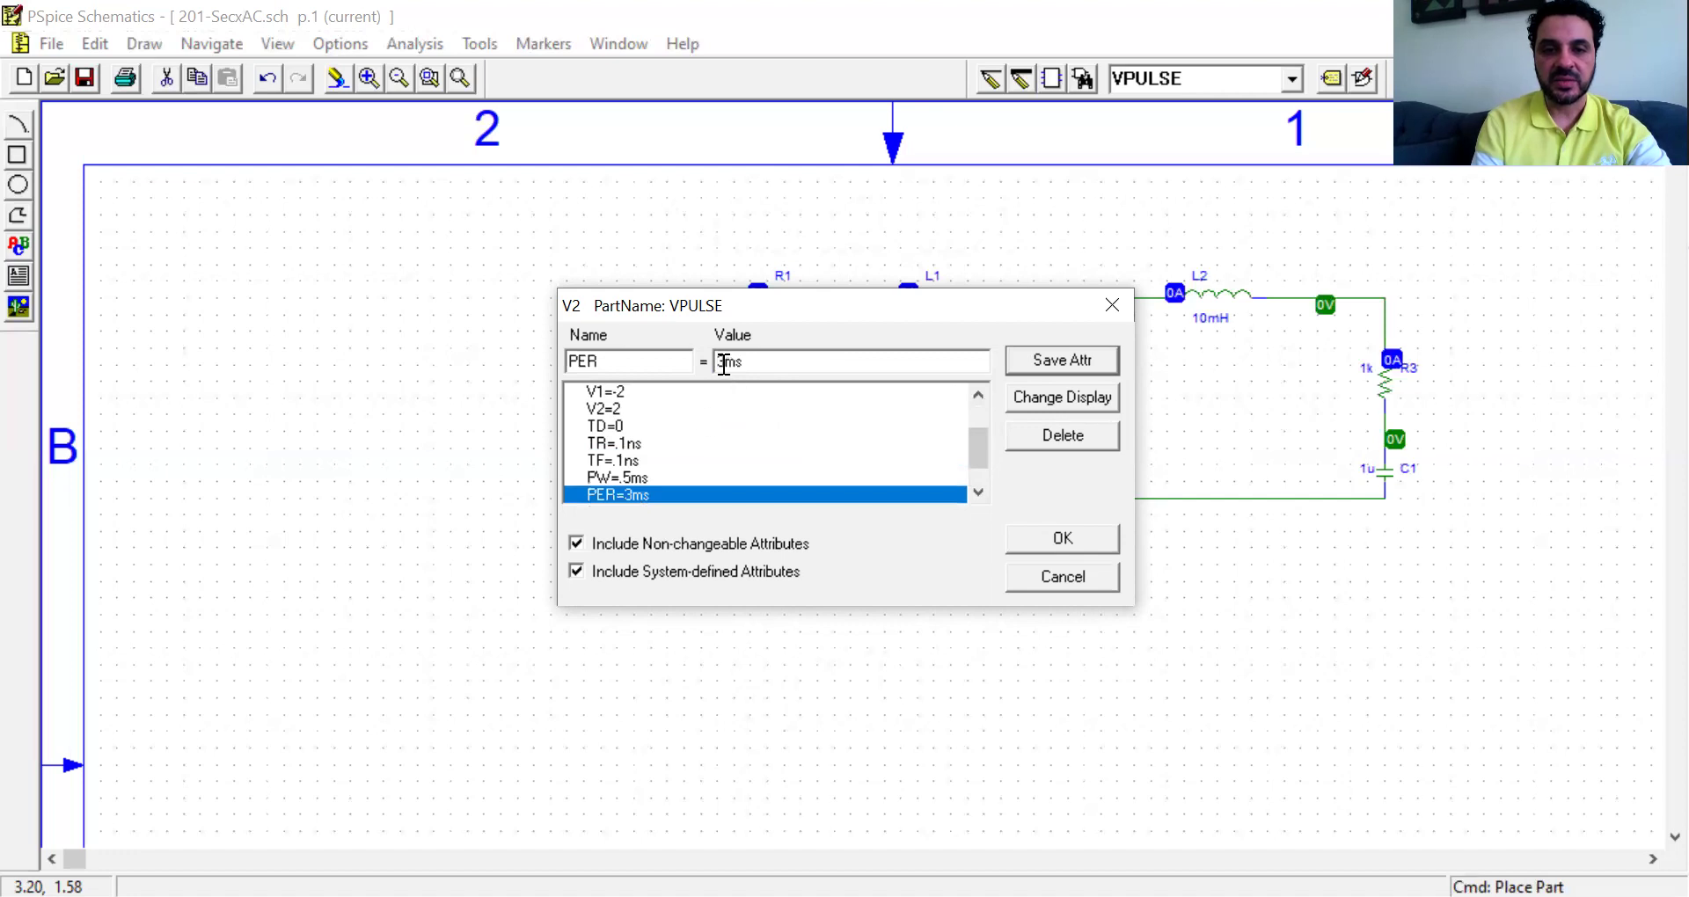
pyautogui.press('Home')
pyautogui.press('Delete')
pyautogui.write('1')
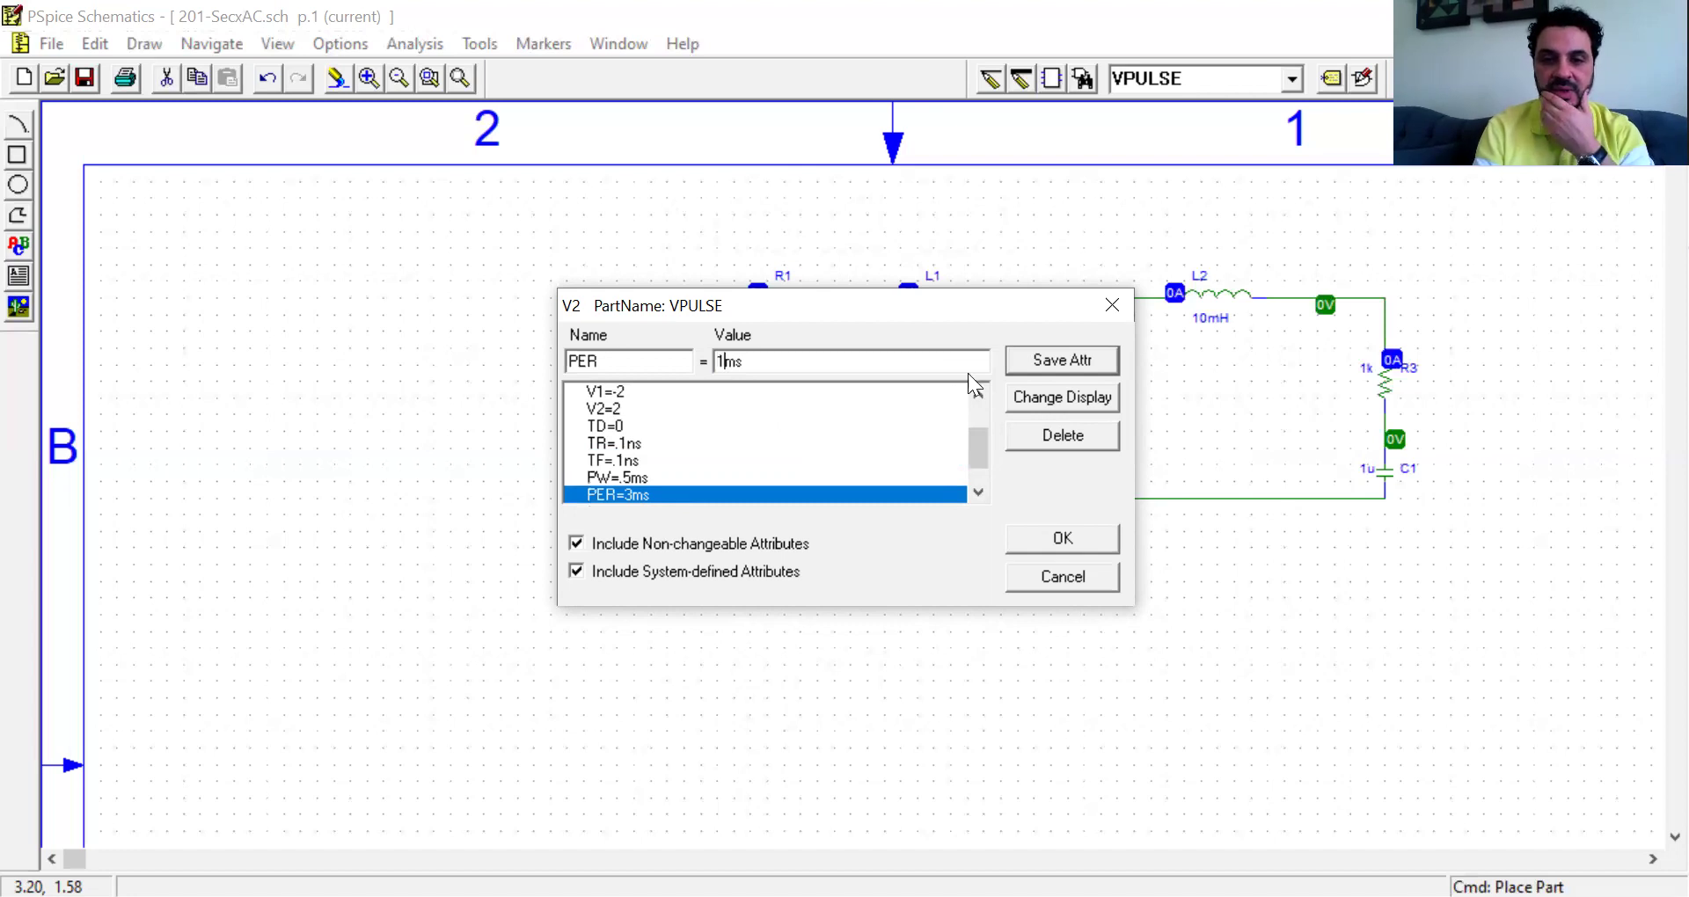
pyautogui.click(1027, 362)
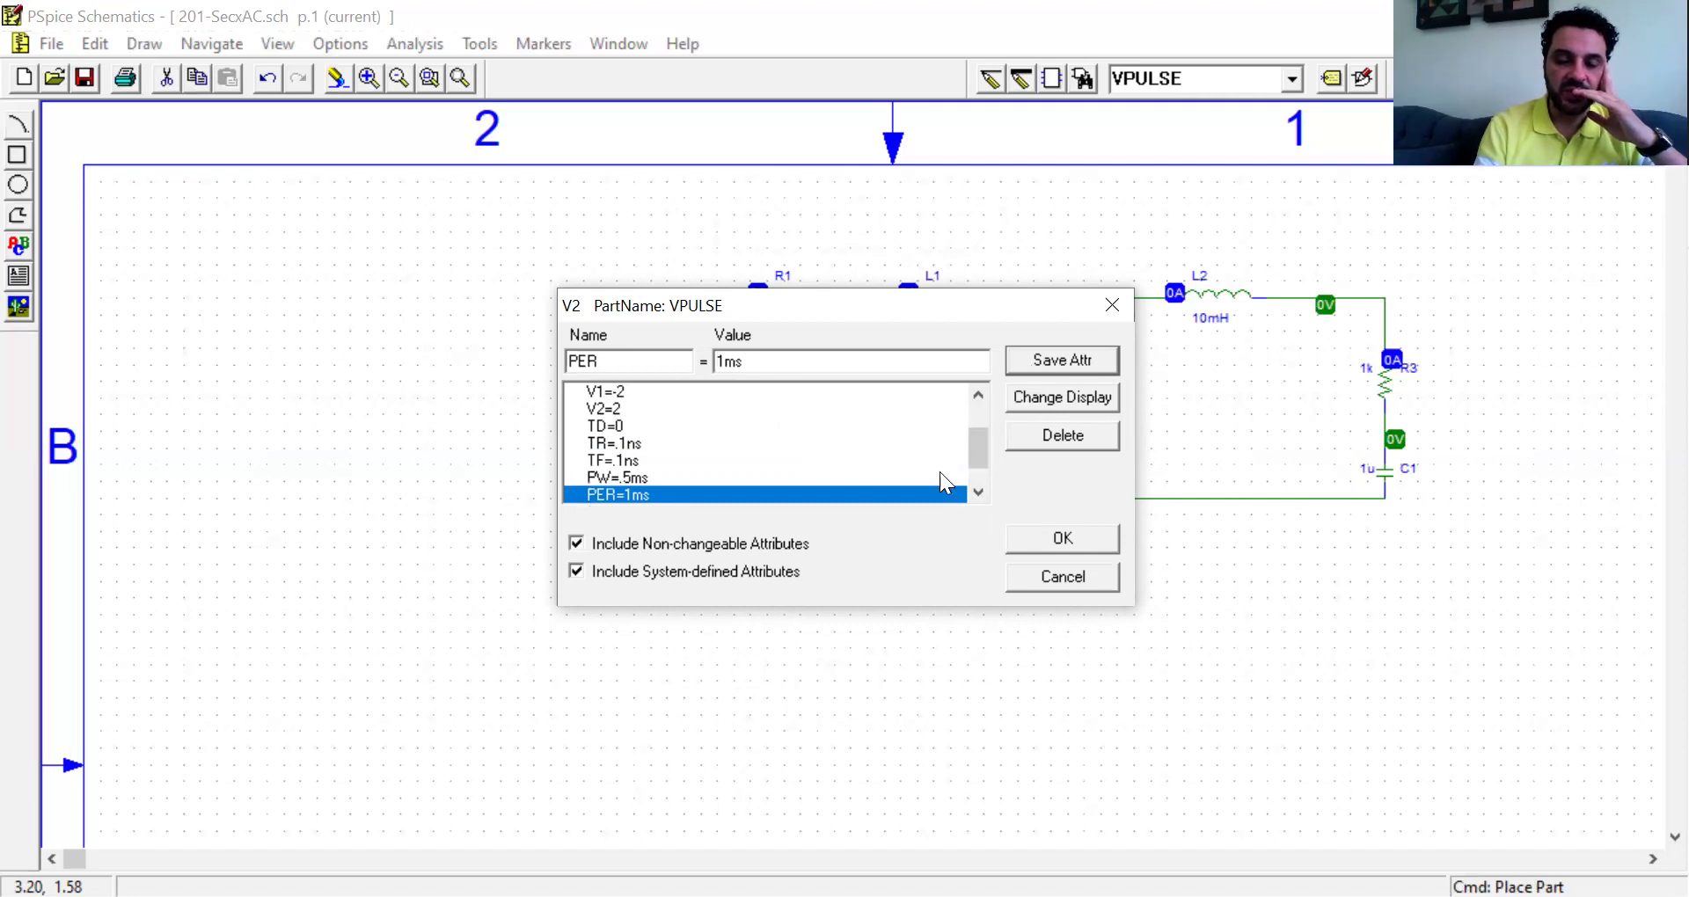
pyautogui.click(1083, 527)
pyautogui.click(336, 77)
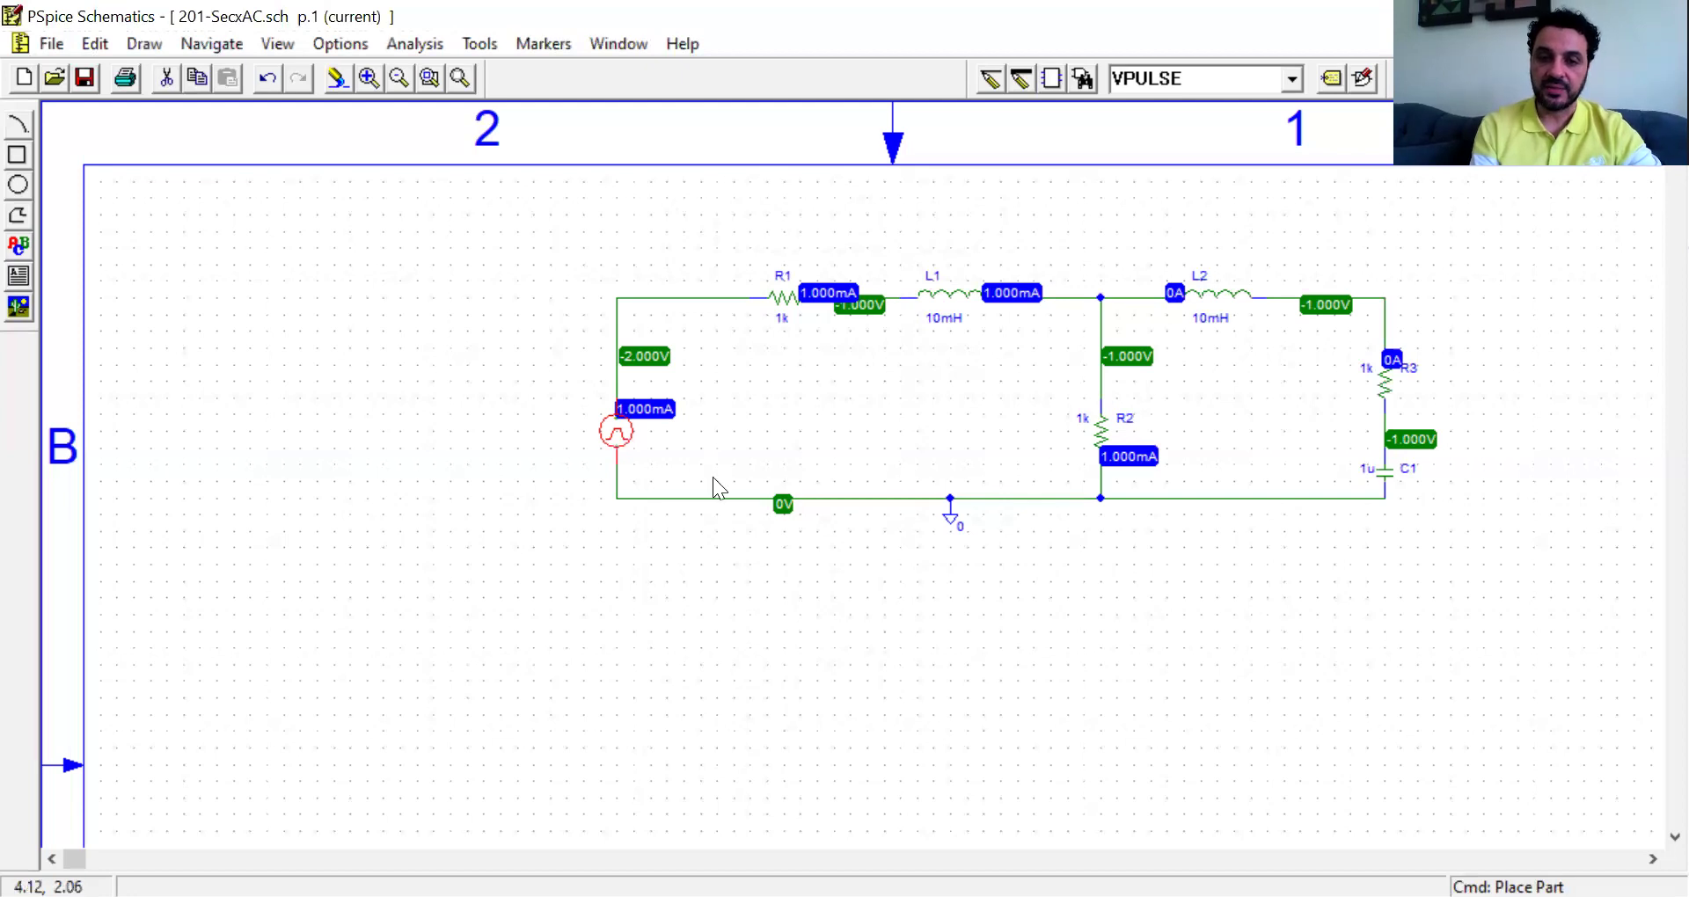
# - Set the pulse source's rise time TR to 100ns and save the attribute
pyautogui.doubleClick(619, 431)
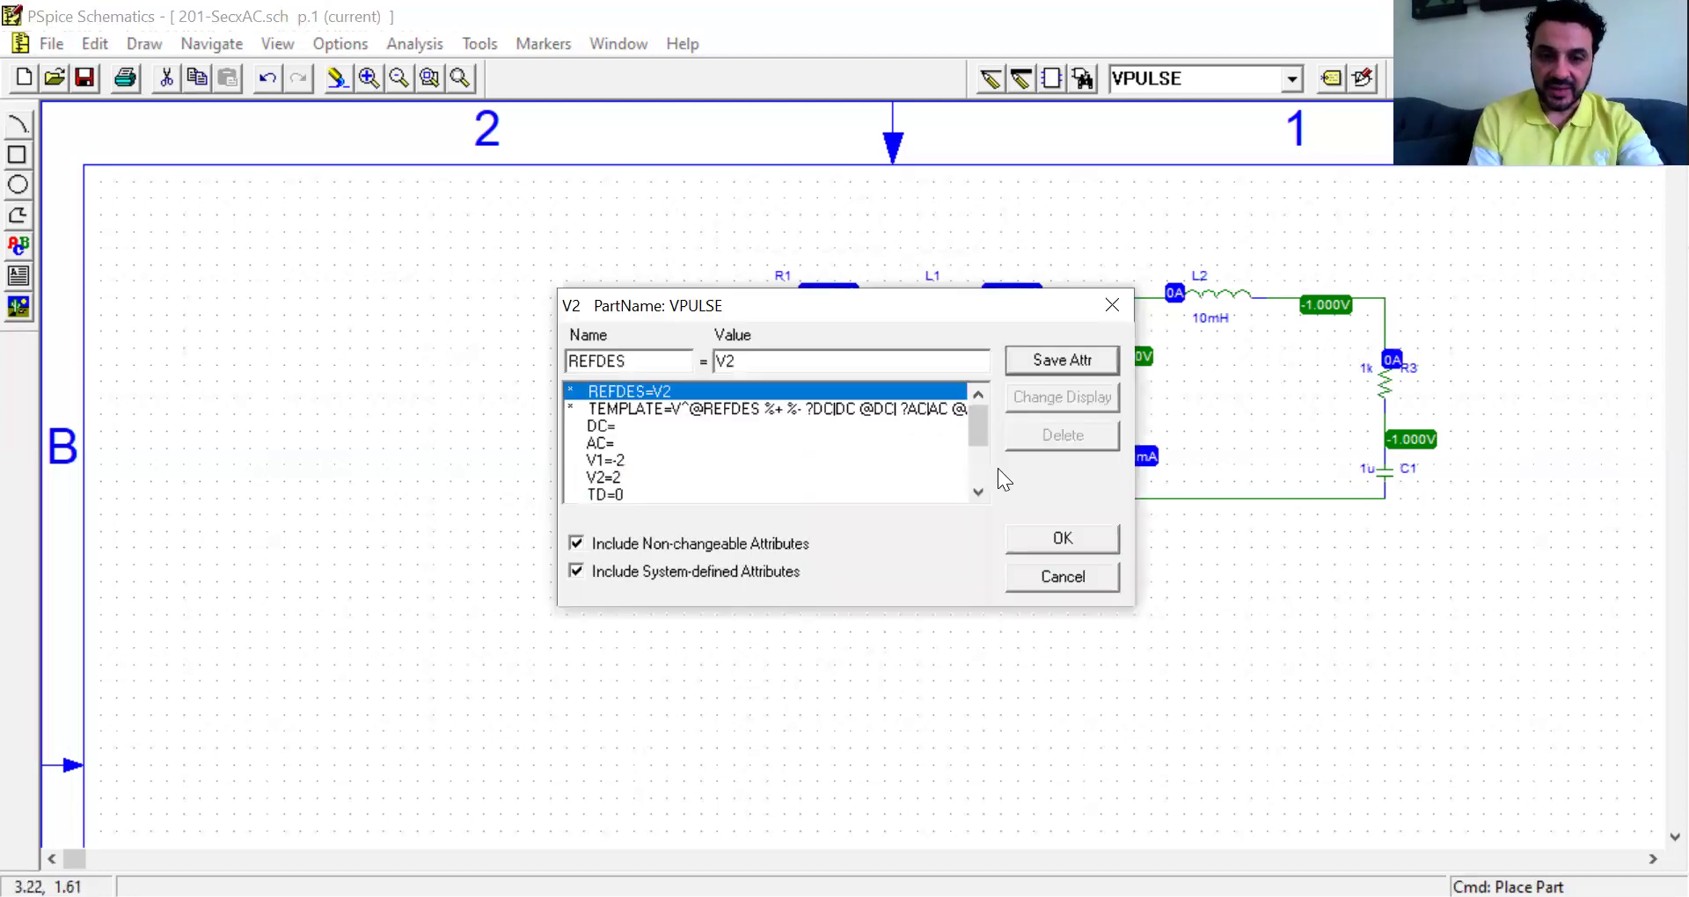
pyautogui.moveTo(975, 463); pyautogui.dragTo(975, 456)
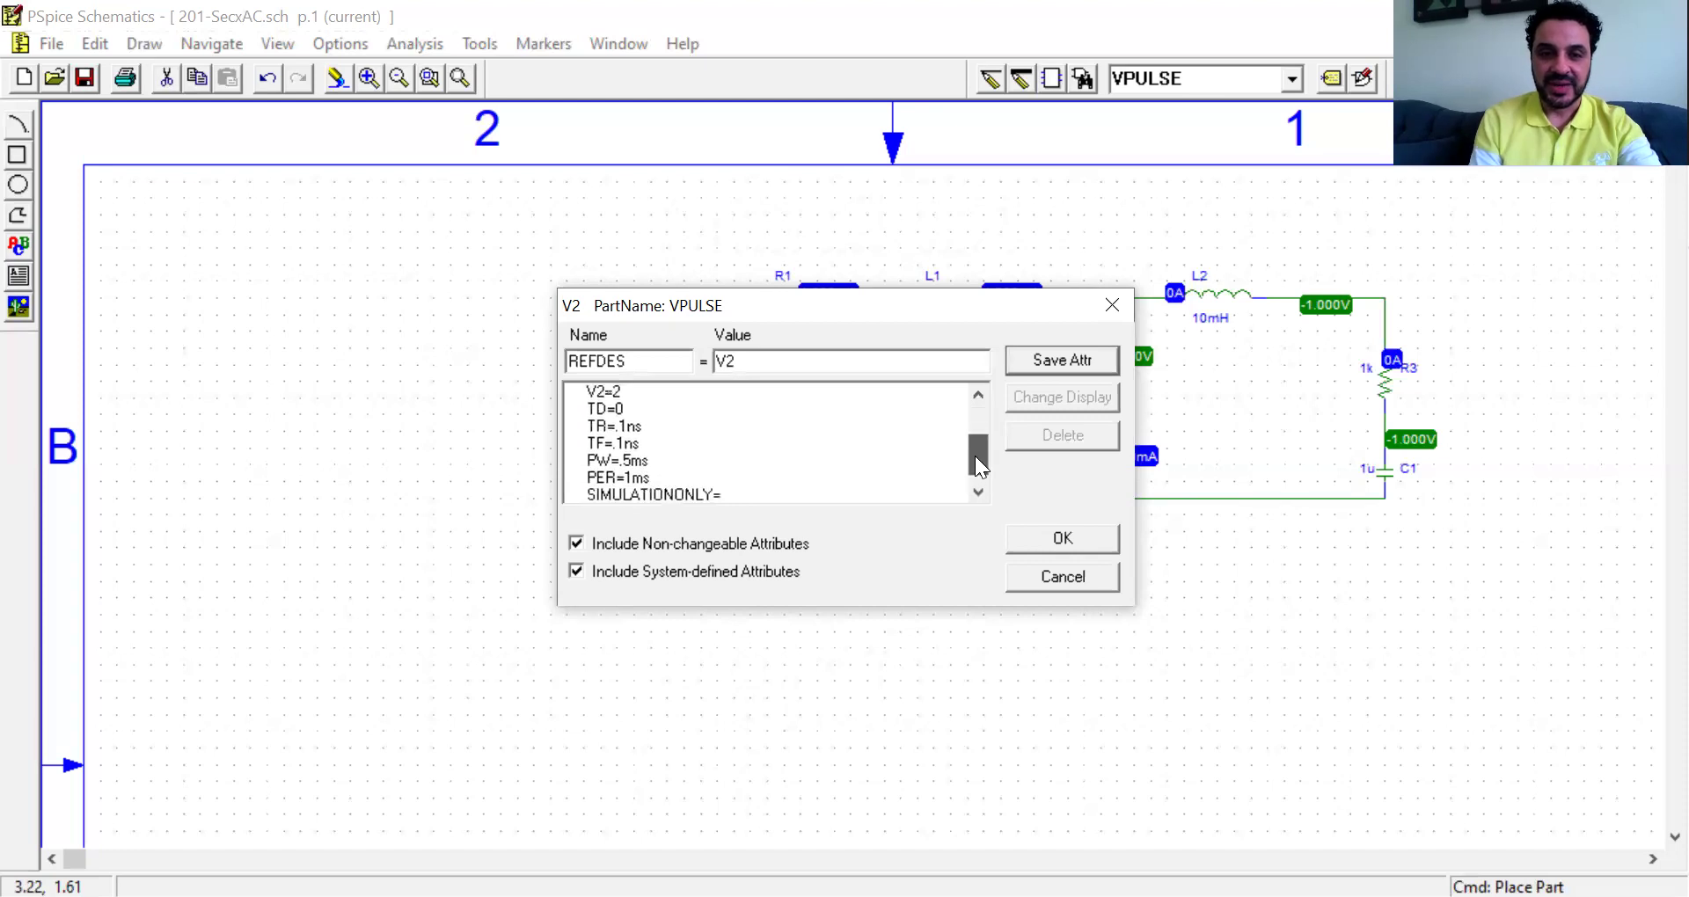
pyautogui.click(628, 431)
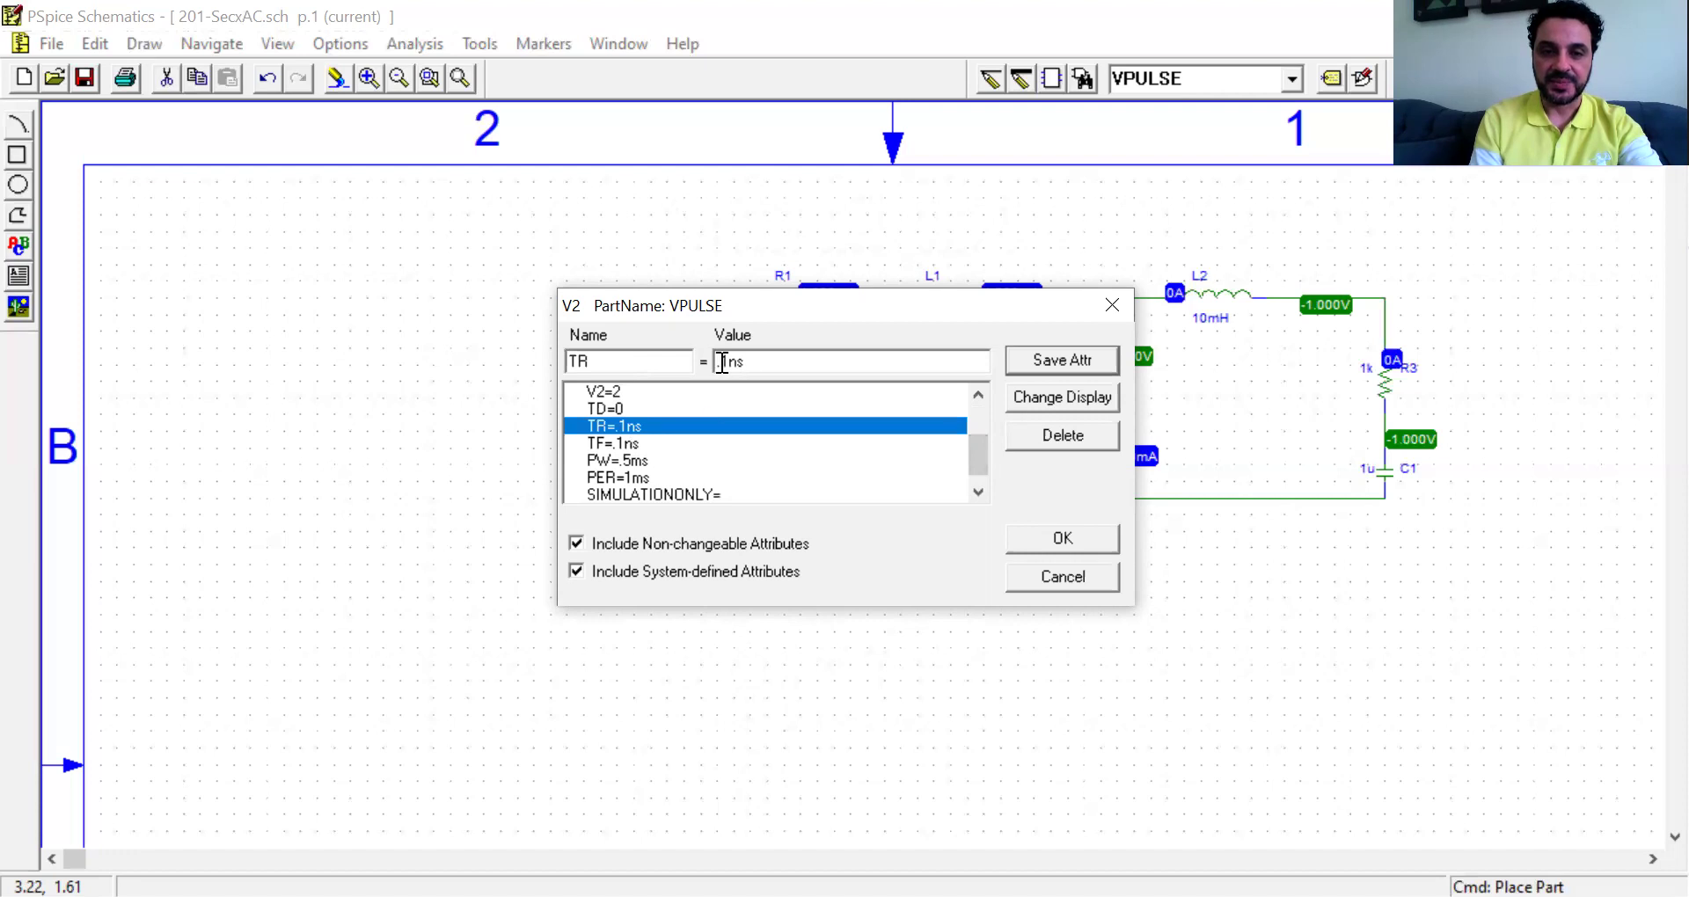
pyautogui.moveTo(729, 363); pyautogui.dragTo(717, 363)
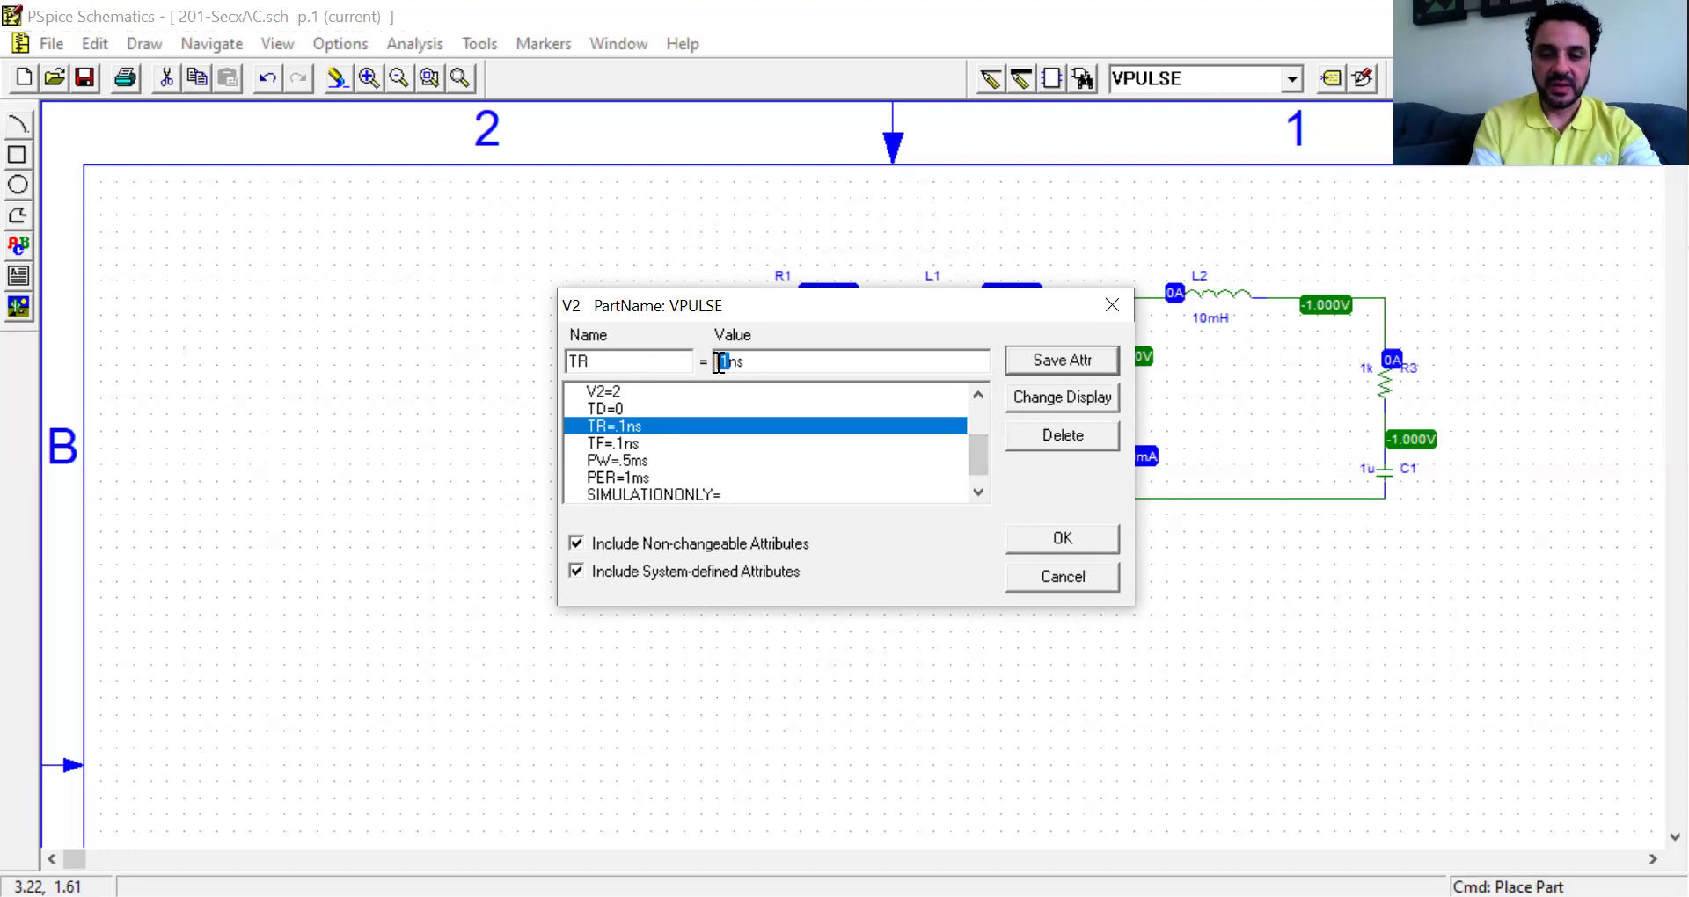
pyautogui.write('100')
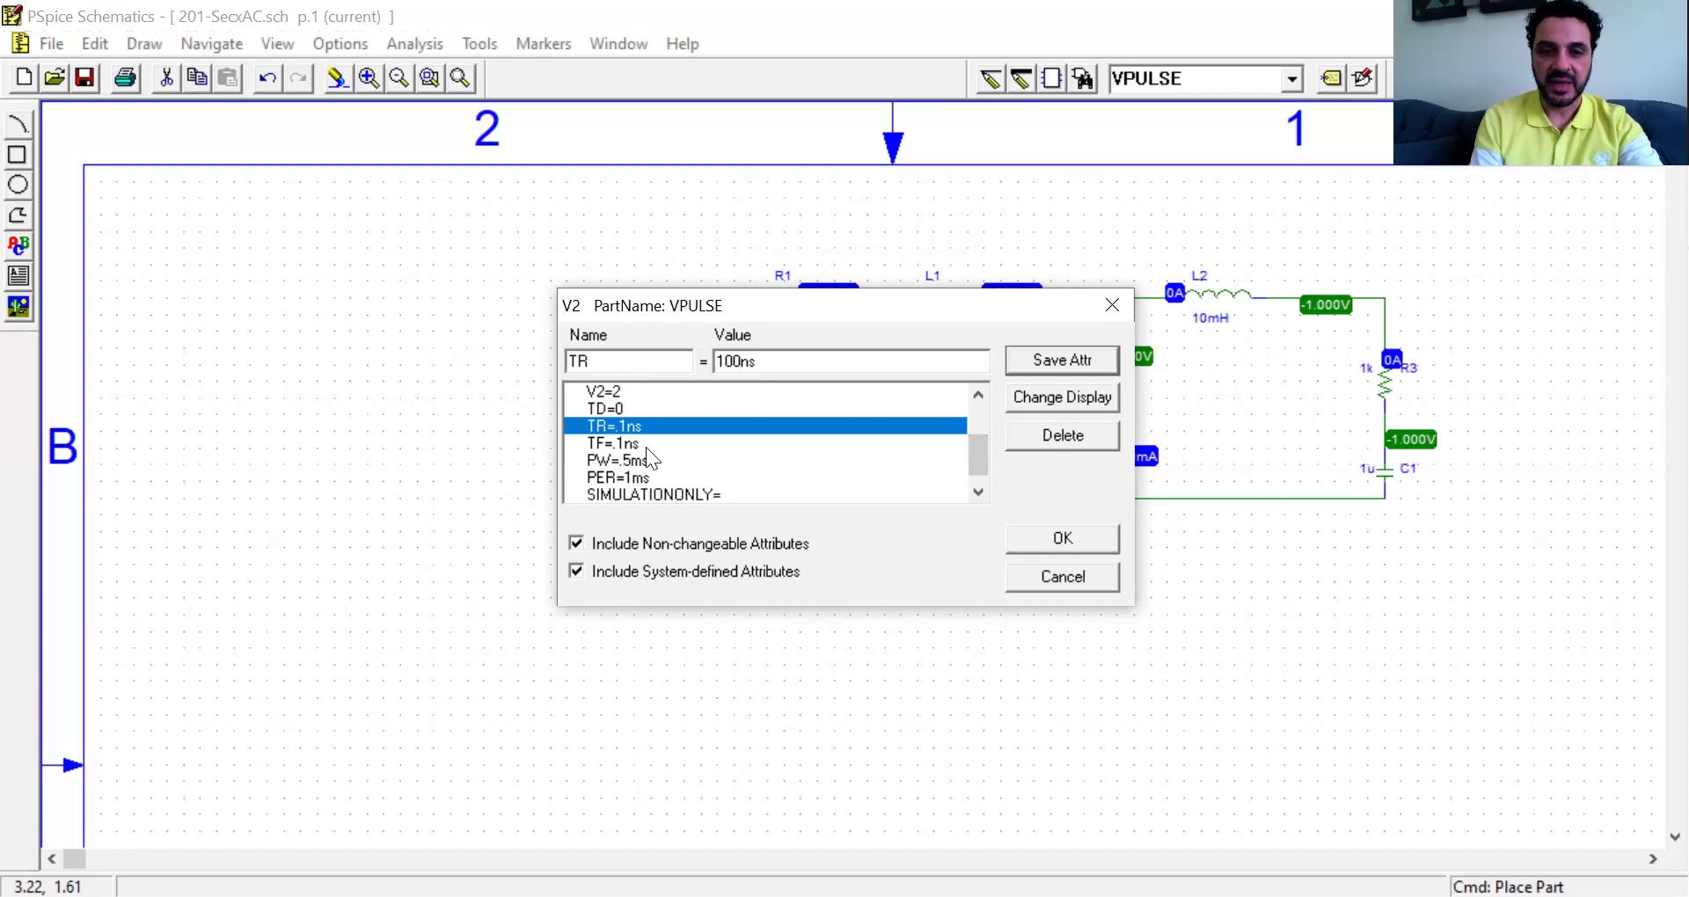
pyautogui.click(1054, 361)
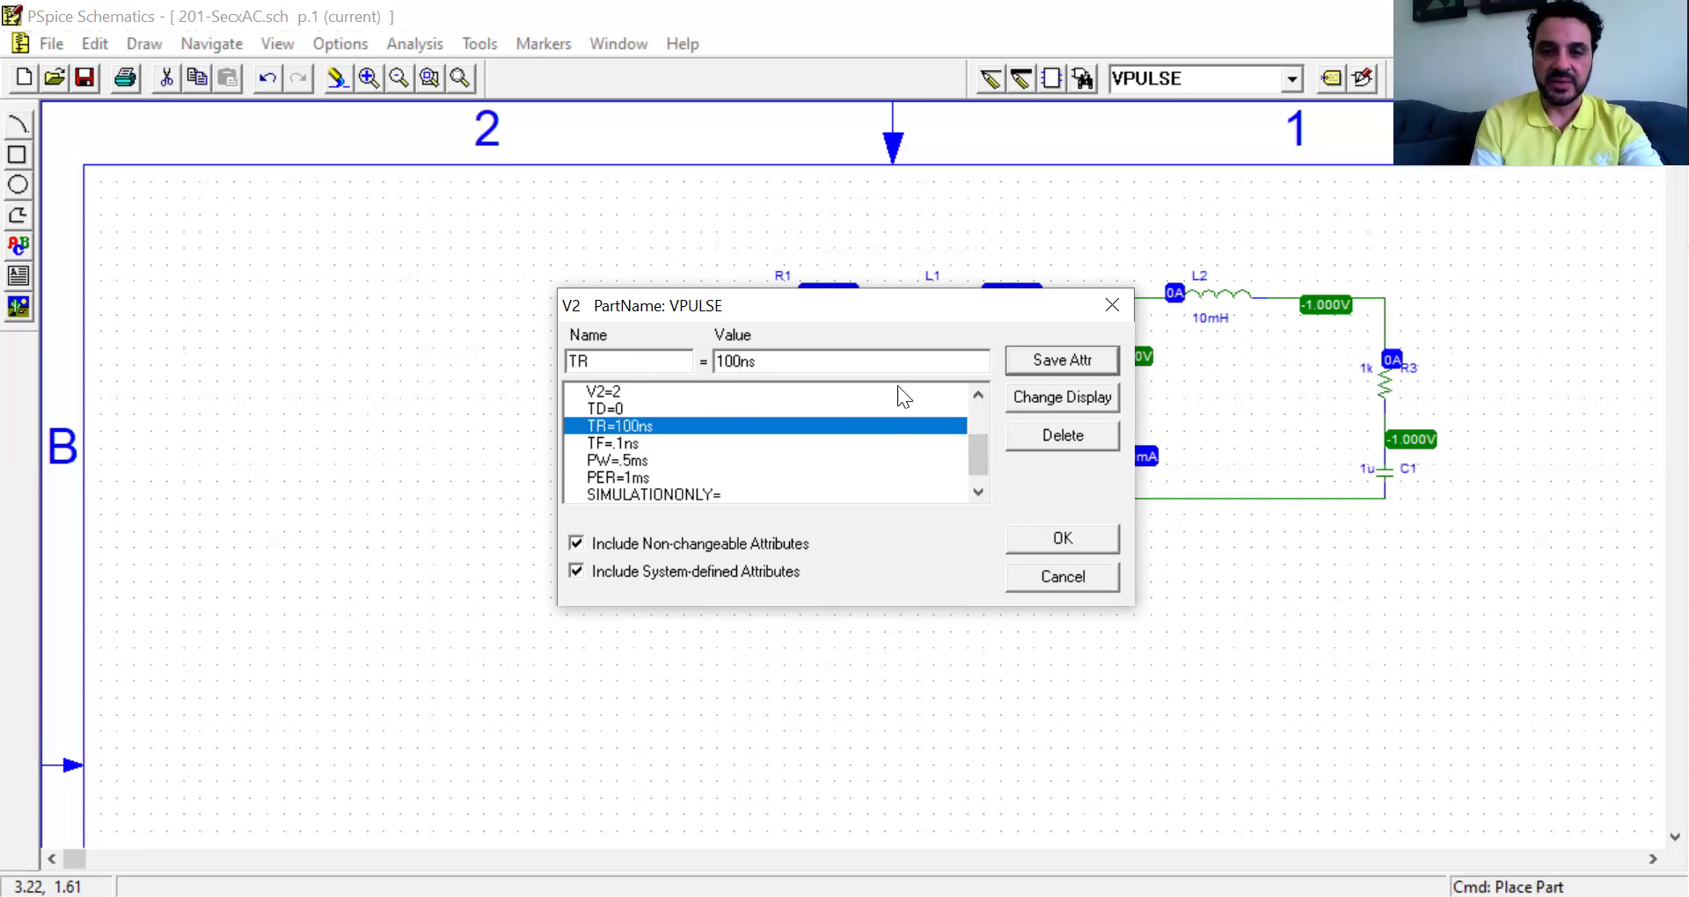
# - Set the pulse source's fall time TF to 100ns and save the attribute
pyautogui.click(624, 456)
pyautogui.moveTo(729, 362); pyautogui.dragTo(710, 362)
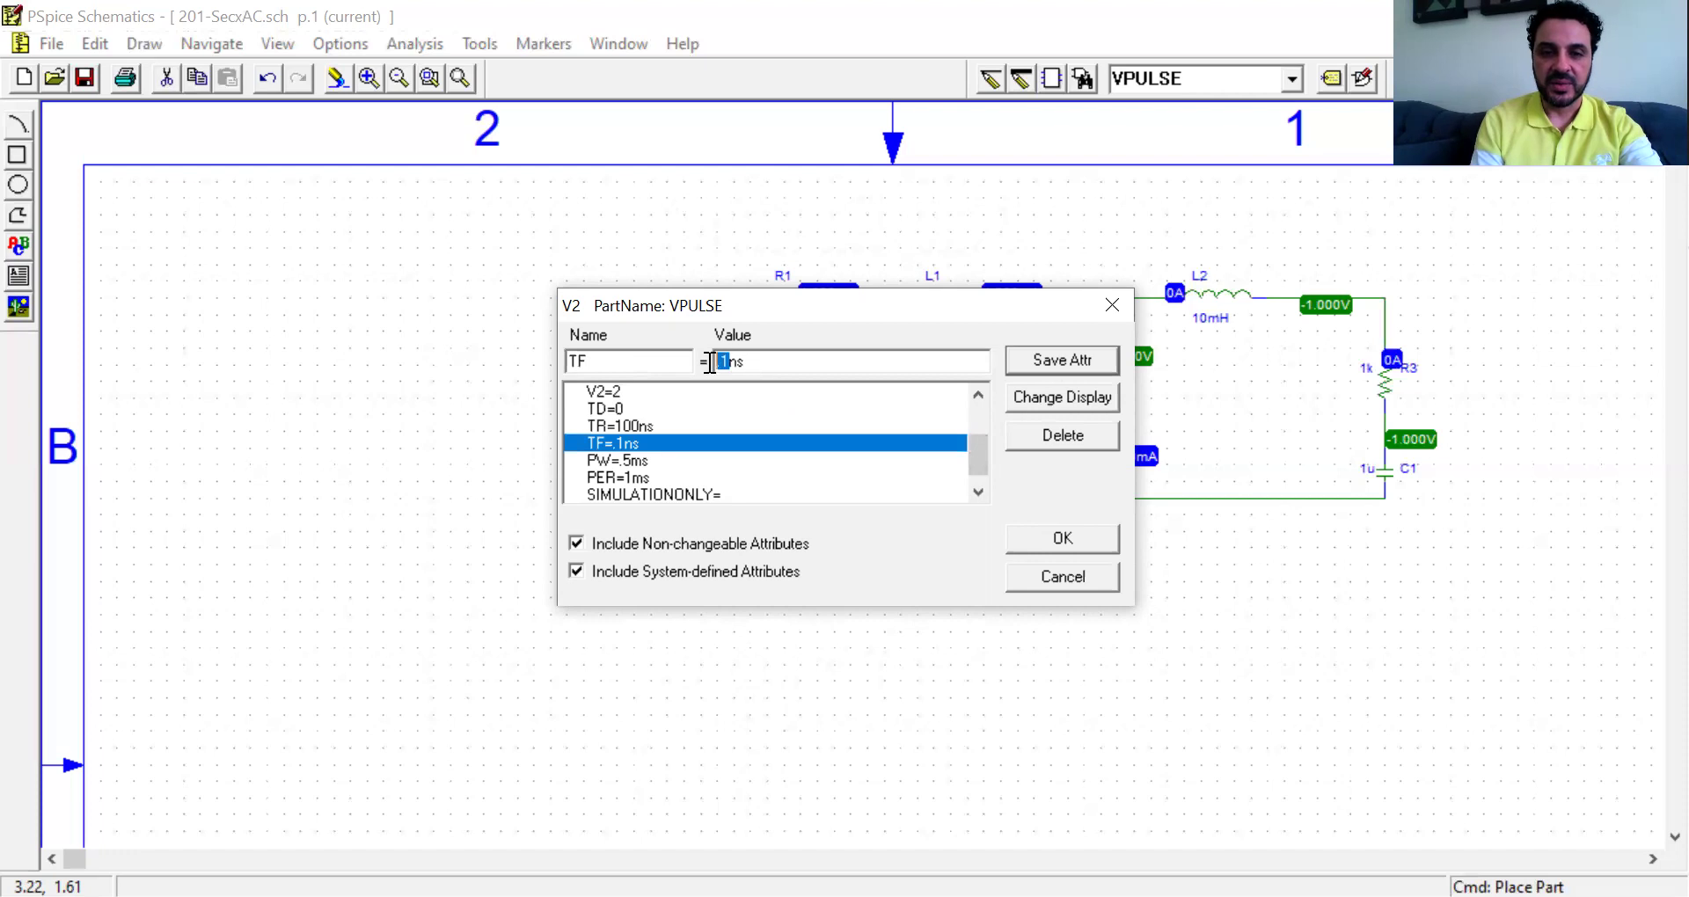
pyautogui.write('100')
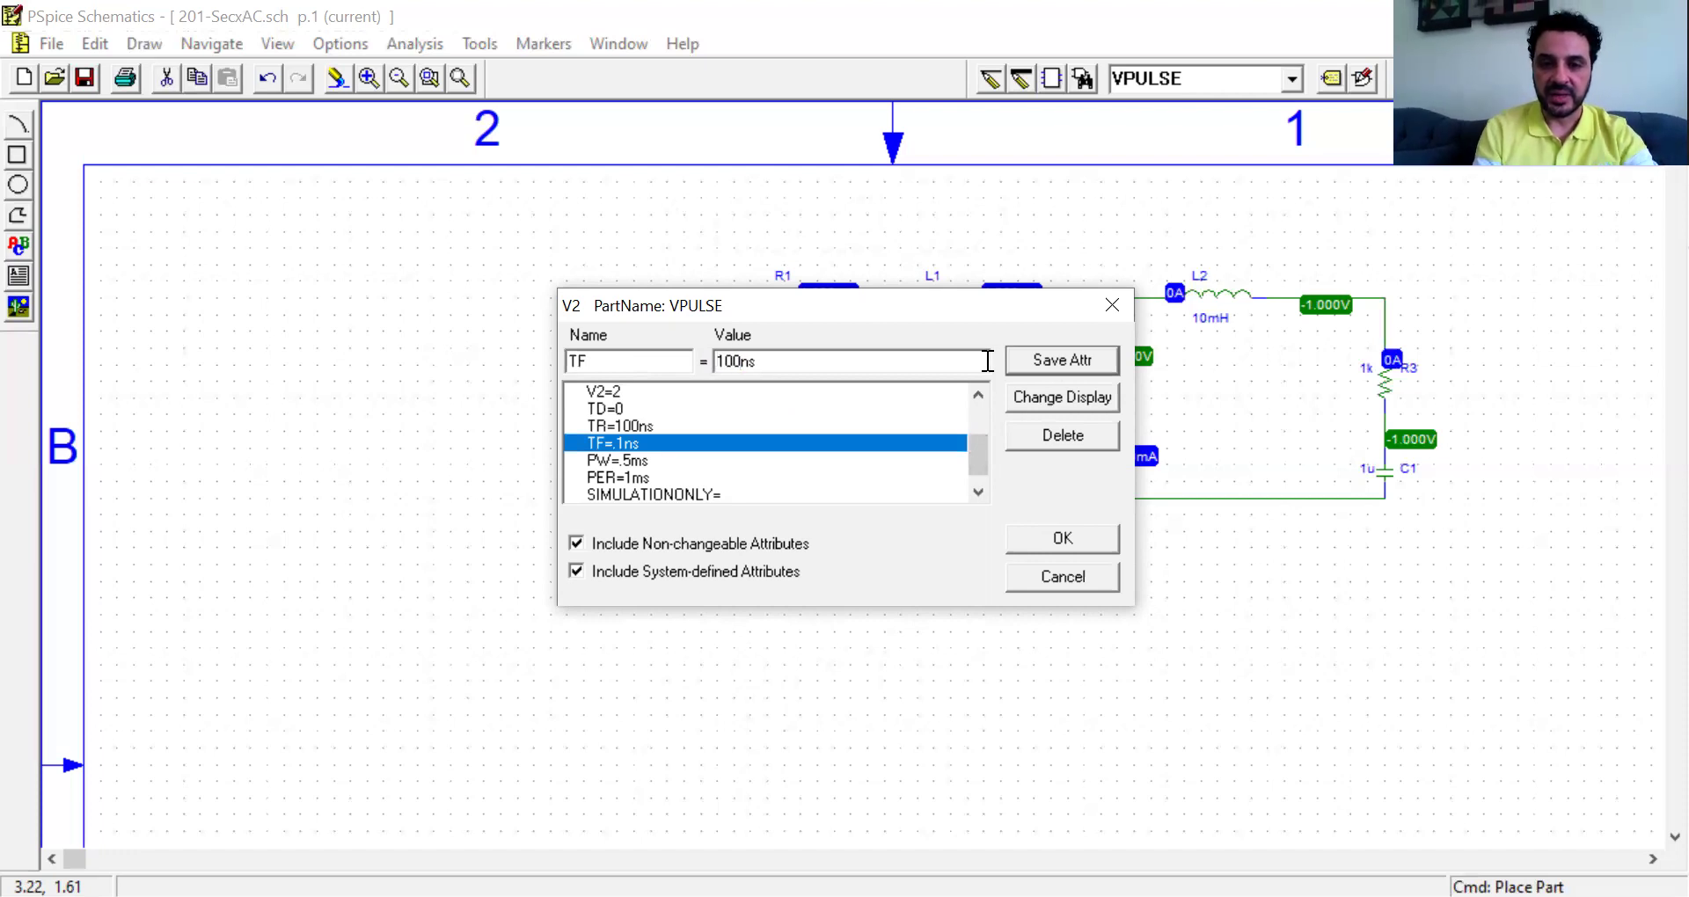
pyautogui.click(1071, 362)
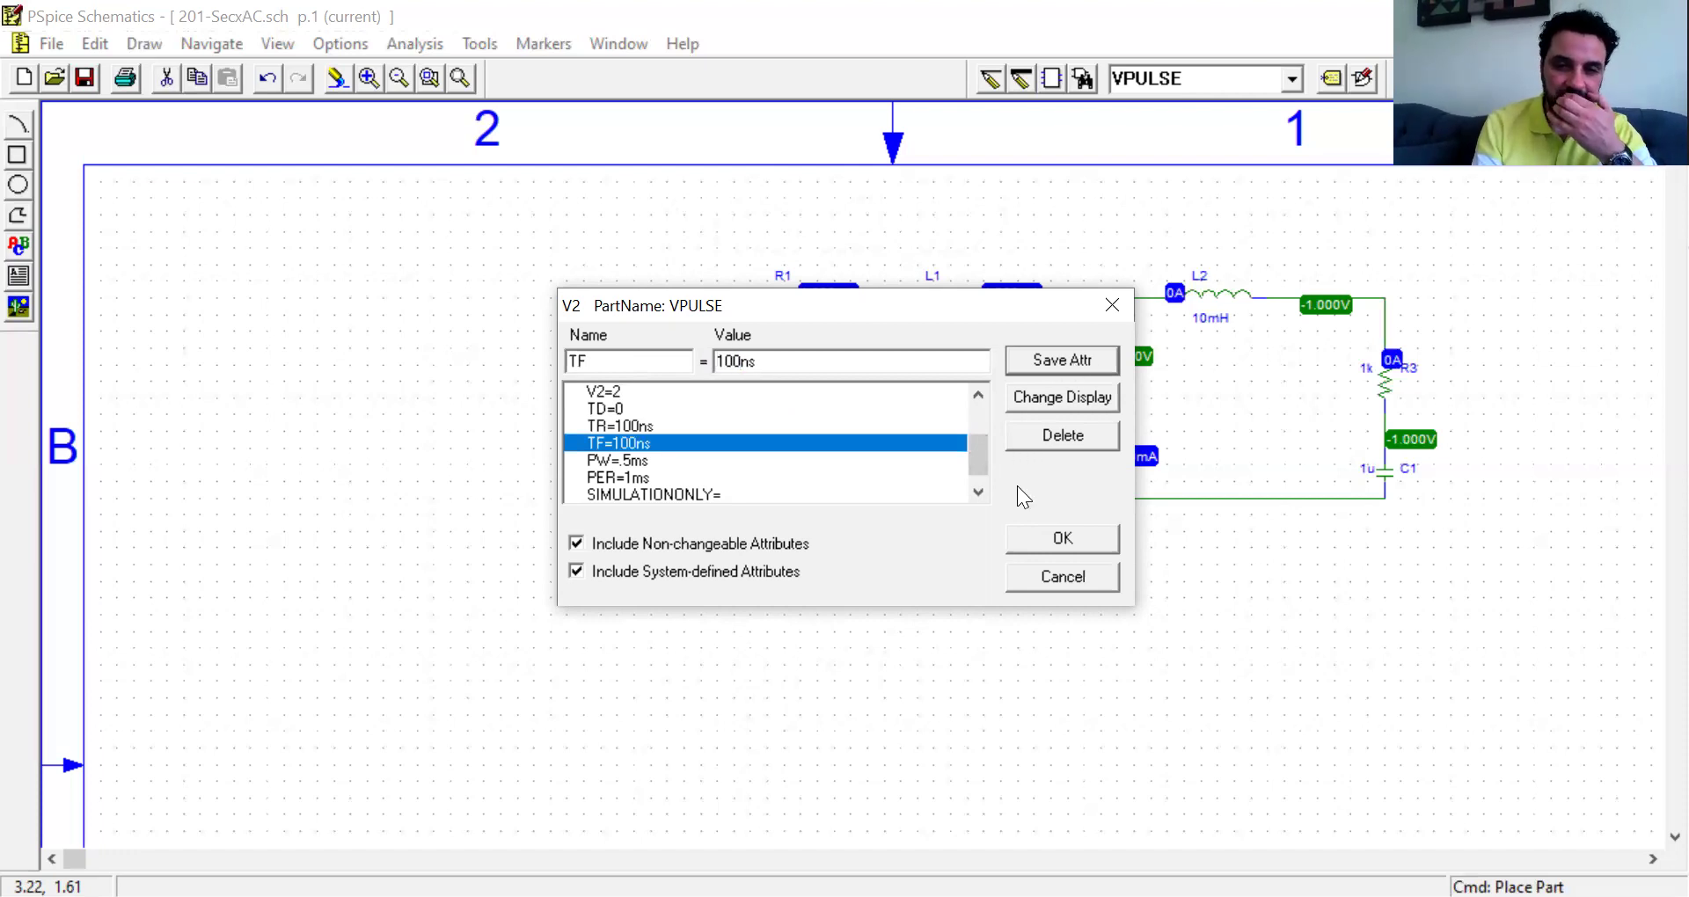
# - Set the pulse source's period PER to 0.5ms, accept the changed attributes and simulate the schematic
pyautogui.moveTo(978, 458); pyautogui.dragTo(978, 466)
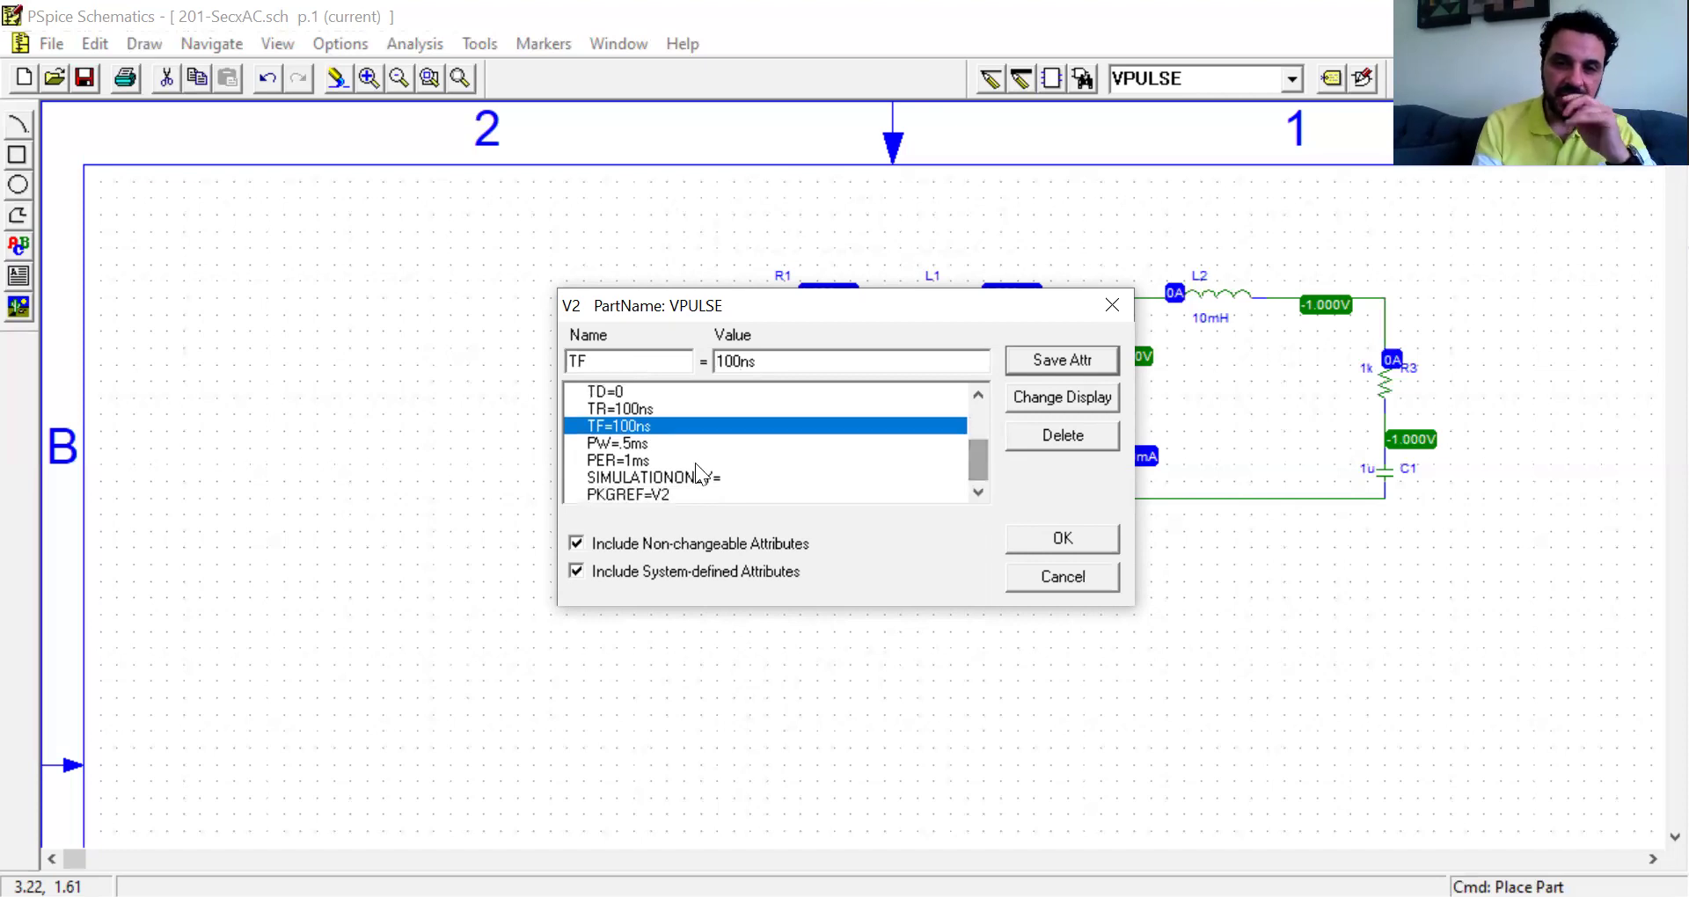
pyautogui.click(628, 443)
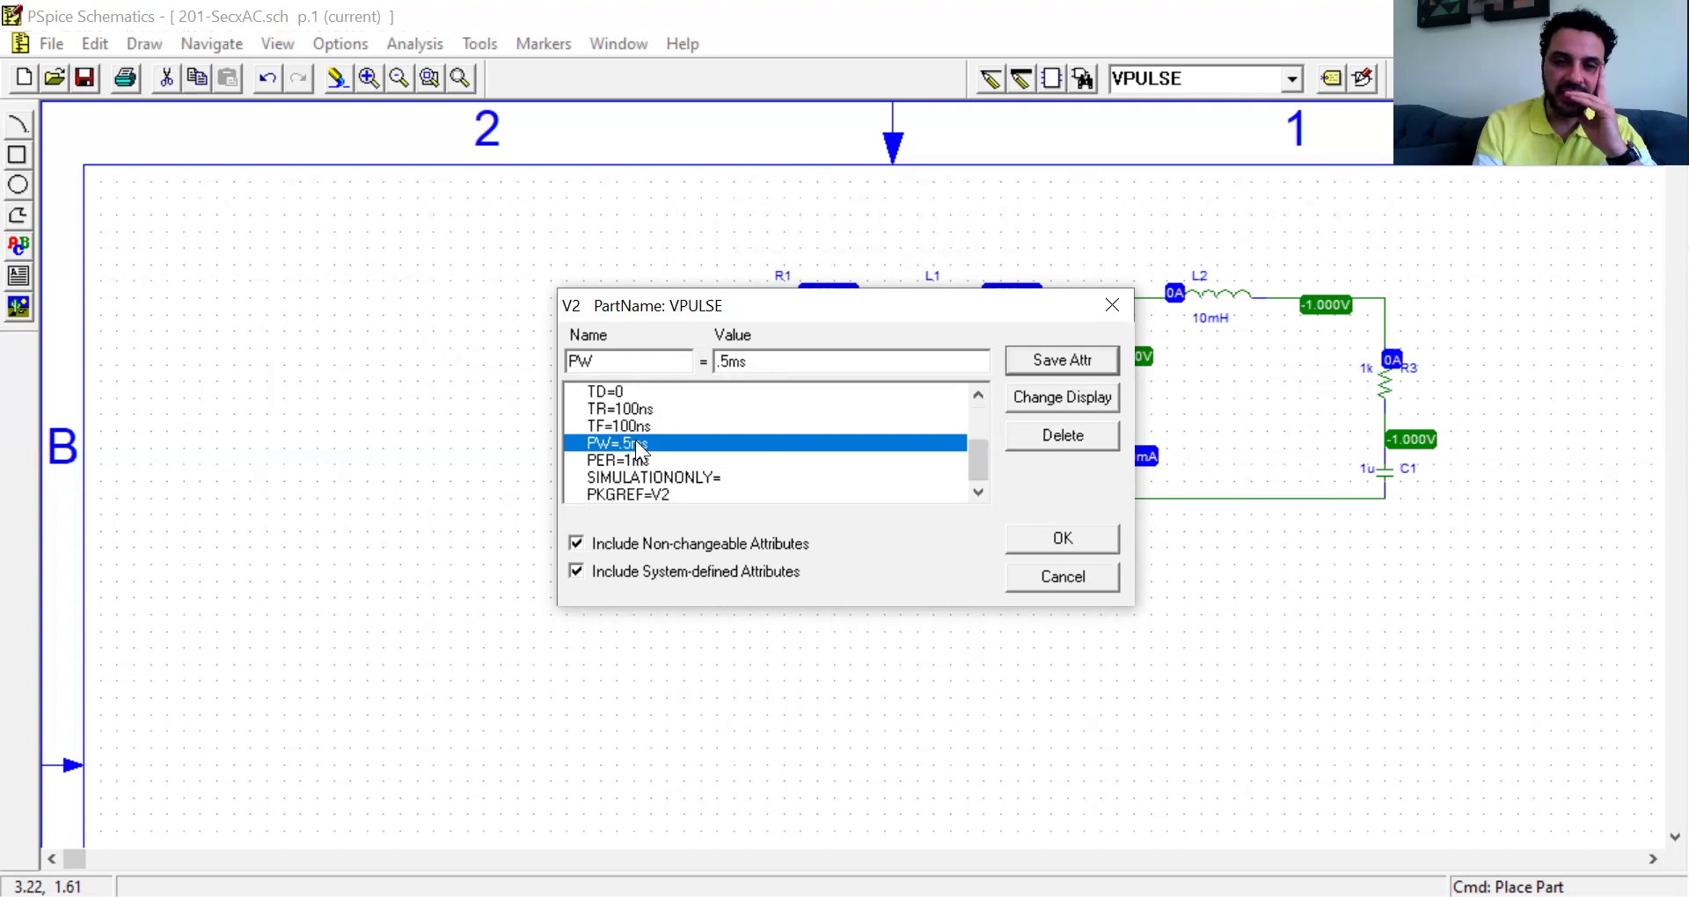
pyautogui.click(632, 460)
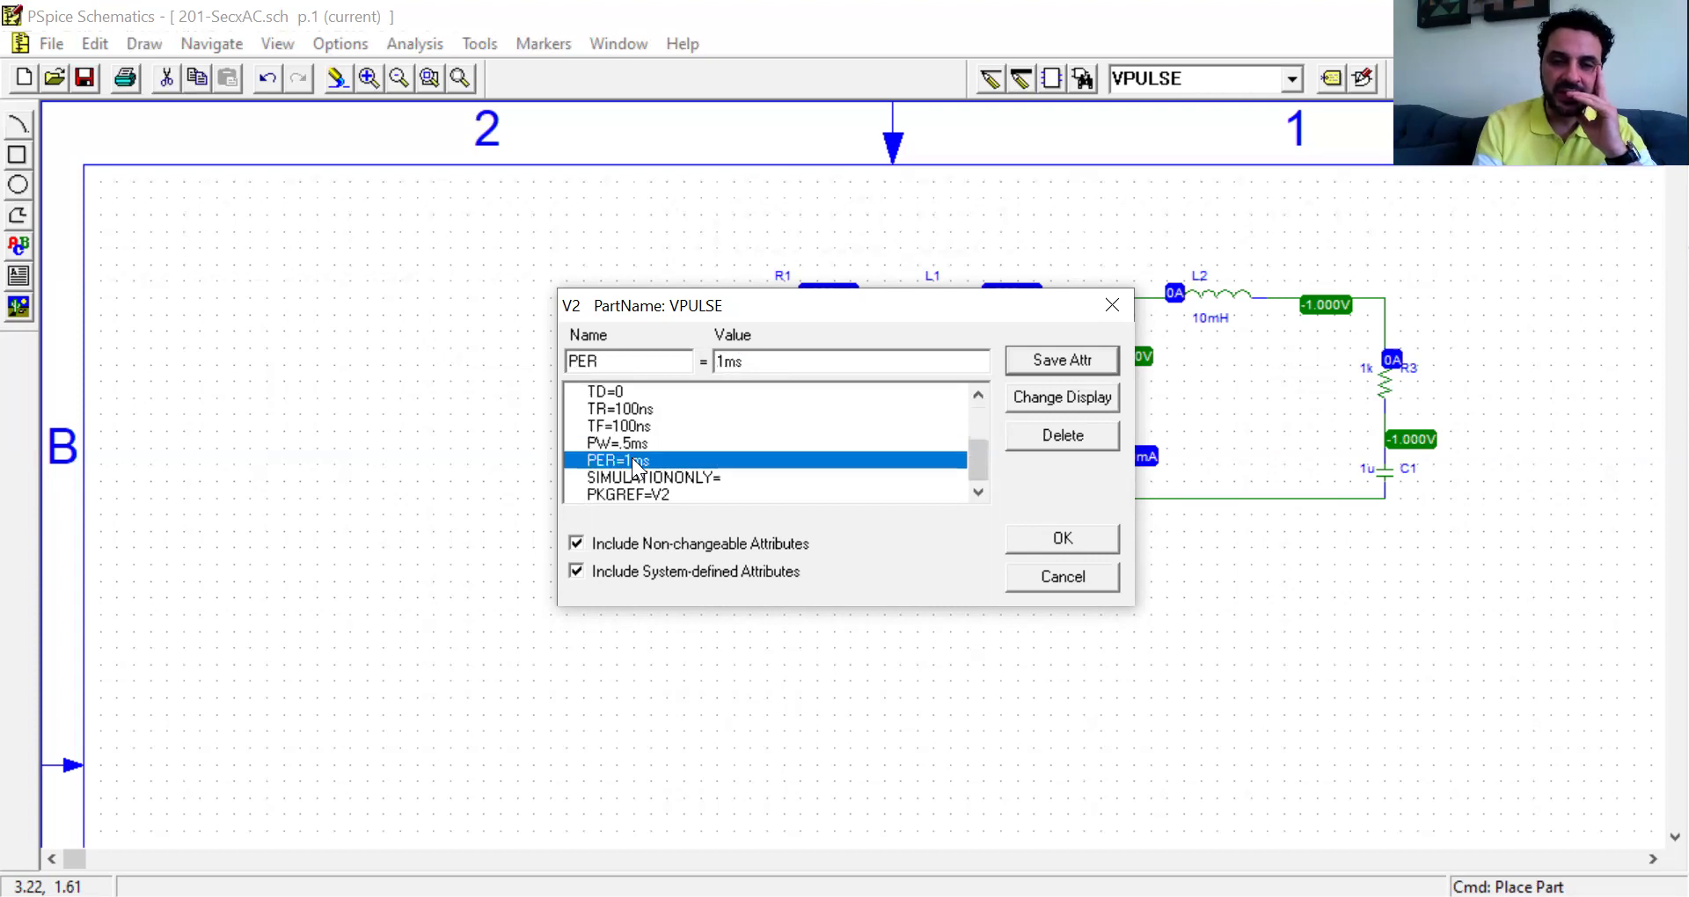
pyautogui.doubleClick(722, 368)
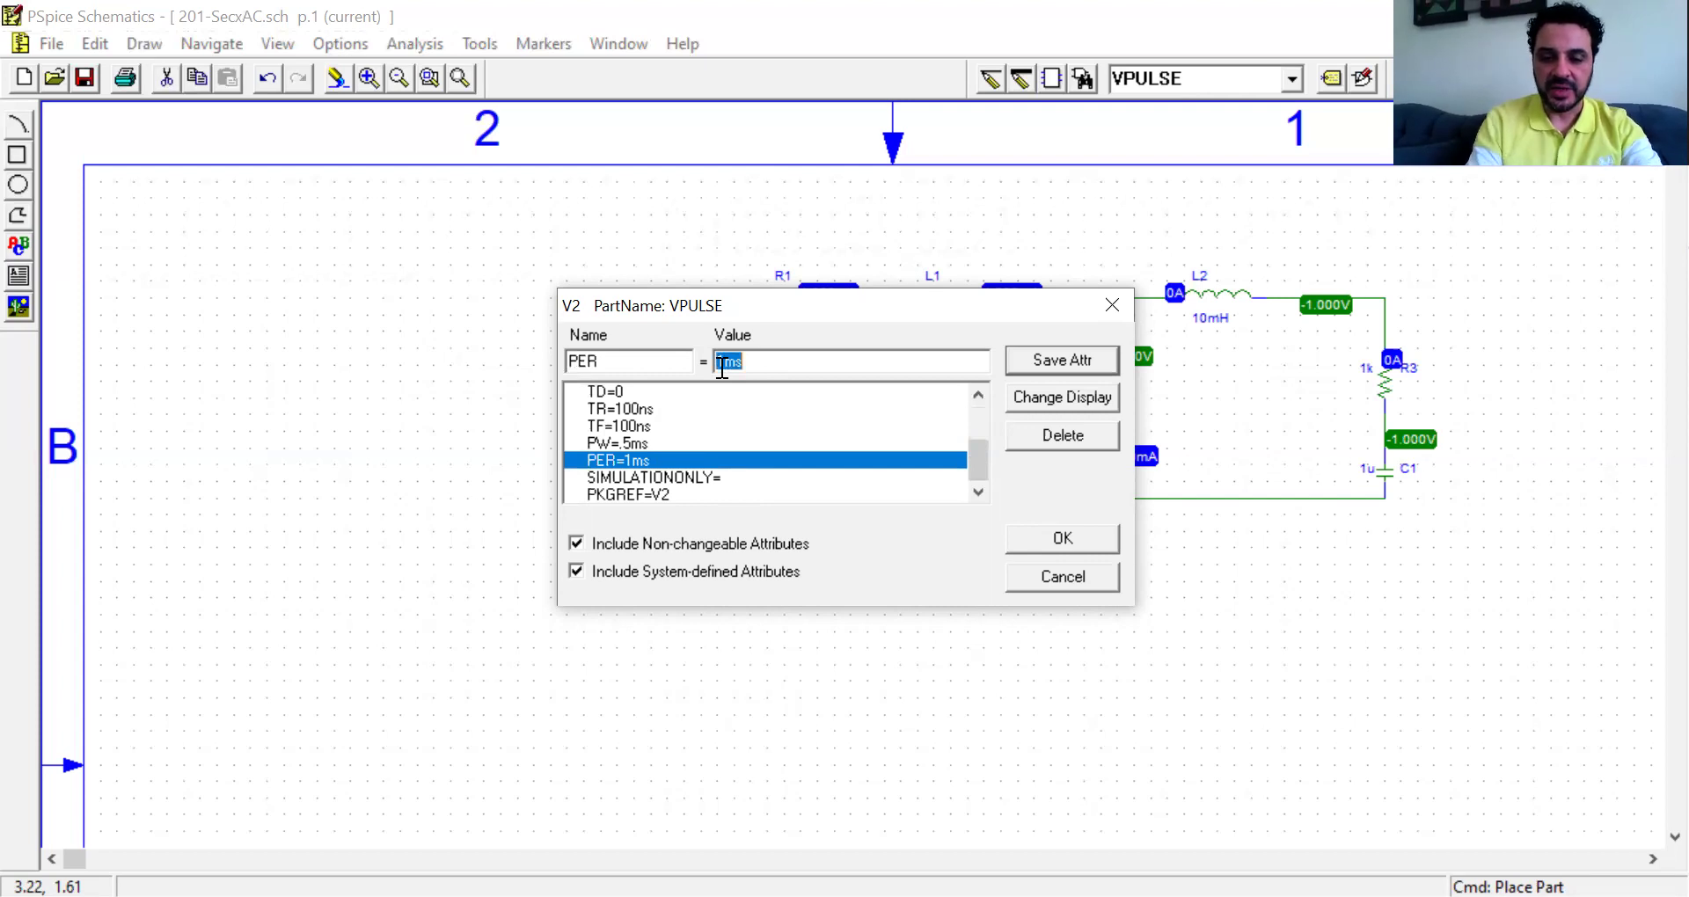
pyautogui.write('0.5ms')
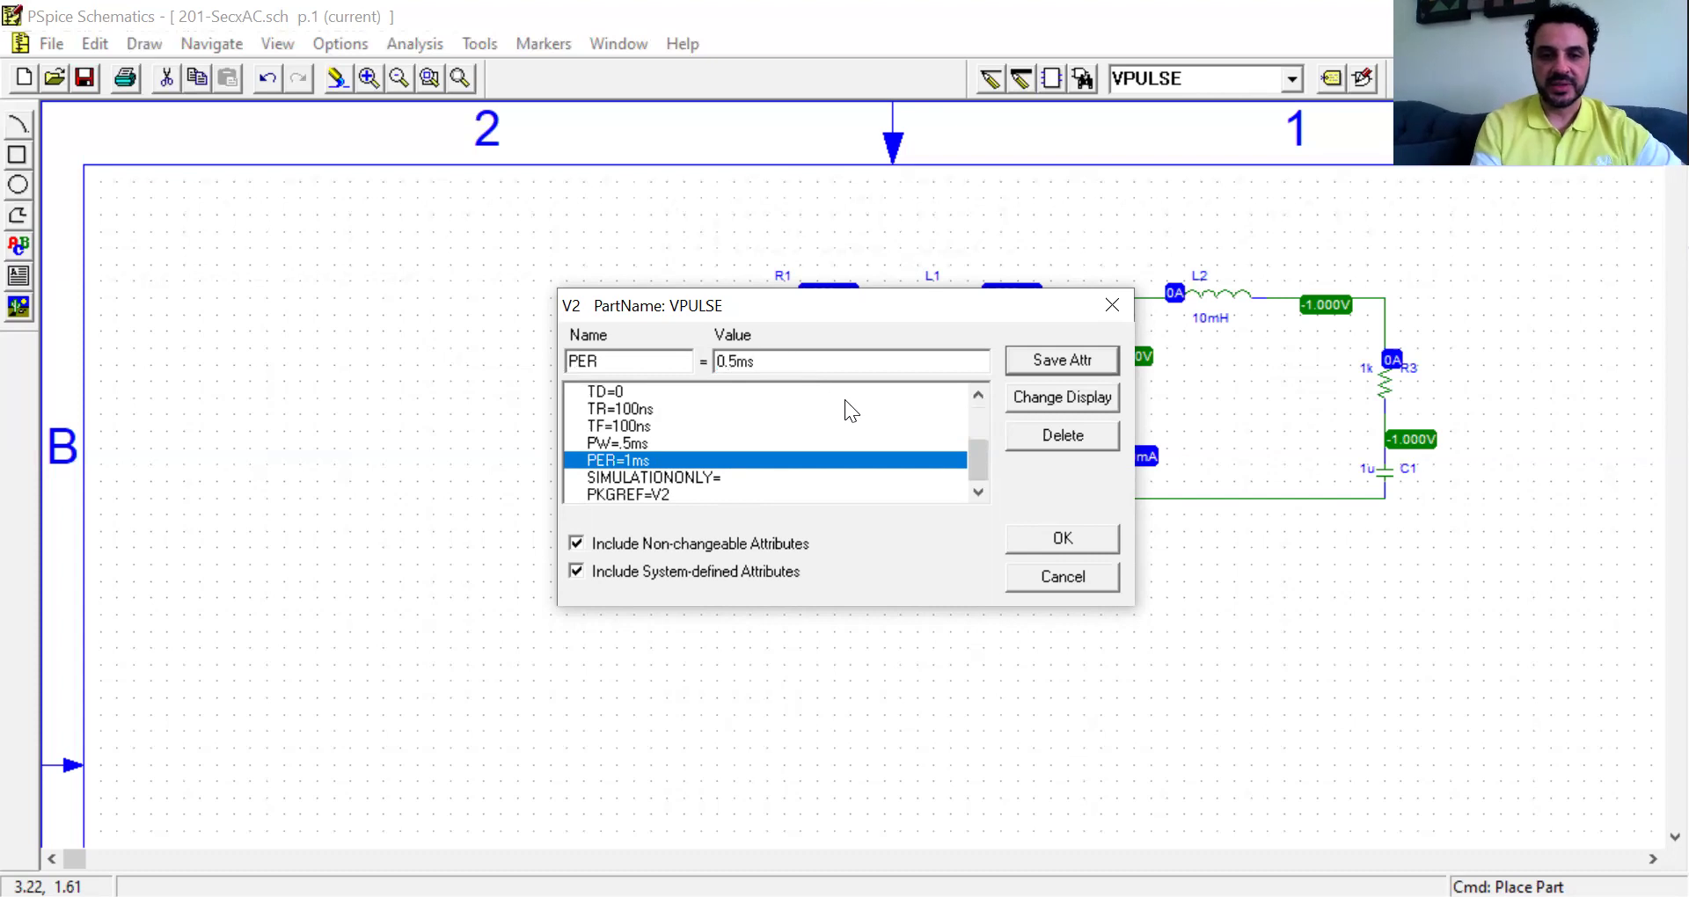
pyautogui.click(1038, 359)
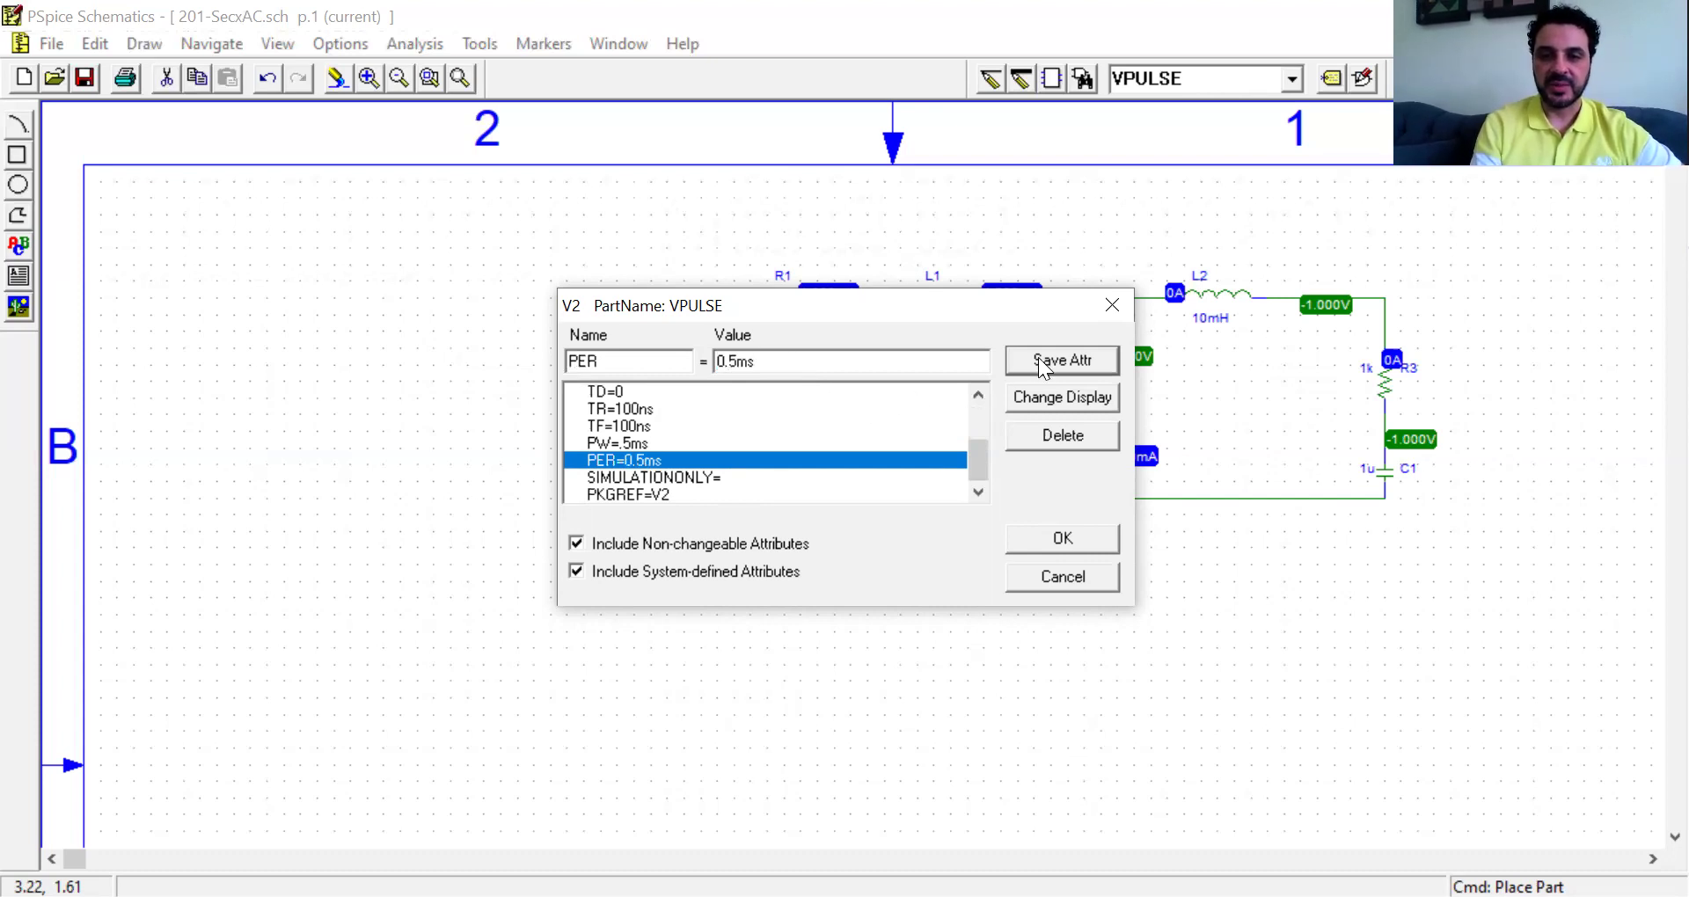
pyautogui.click(1066, 539)
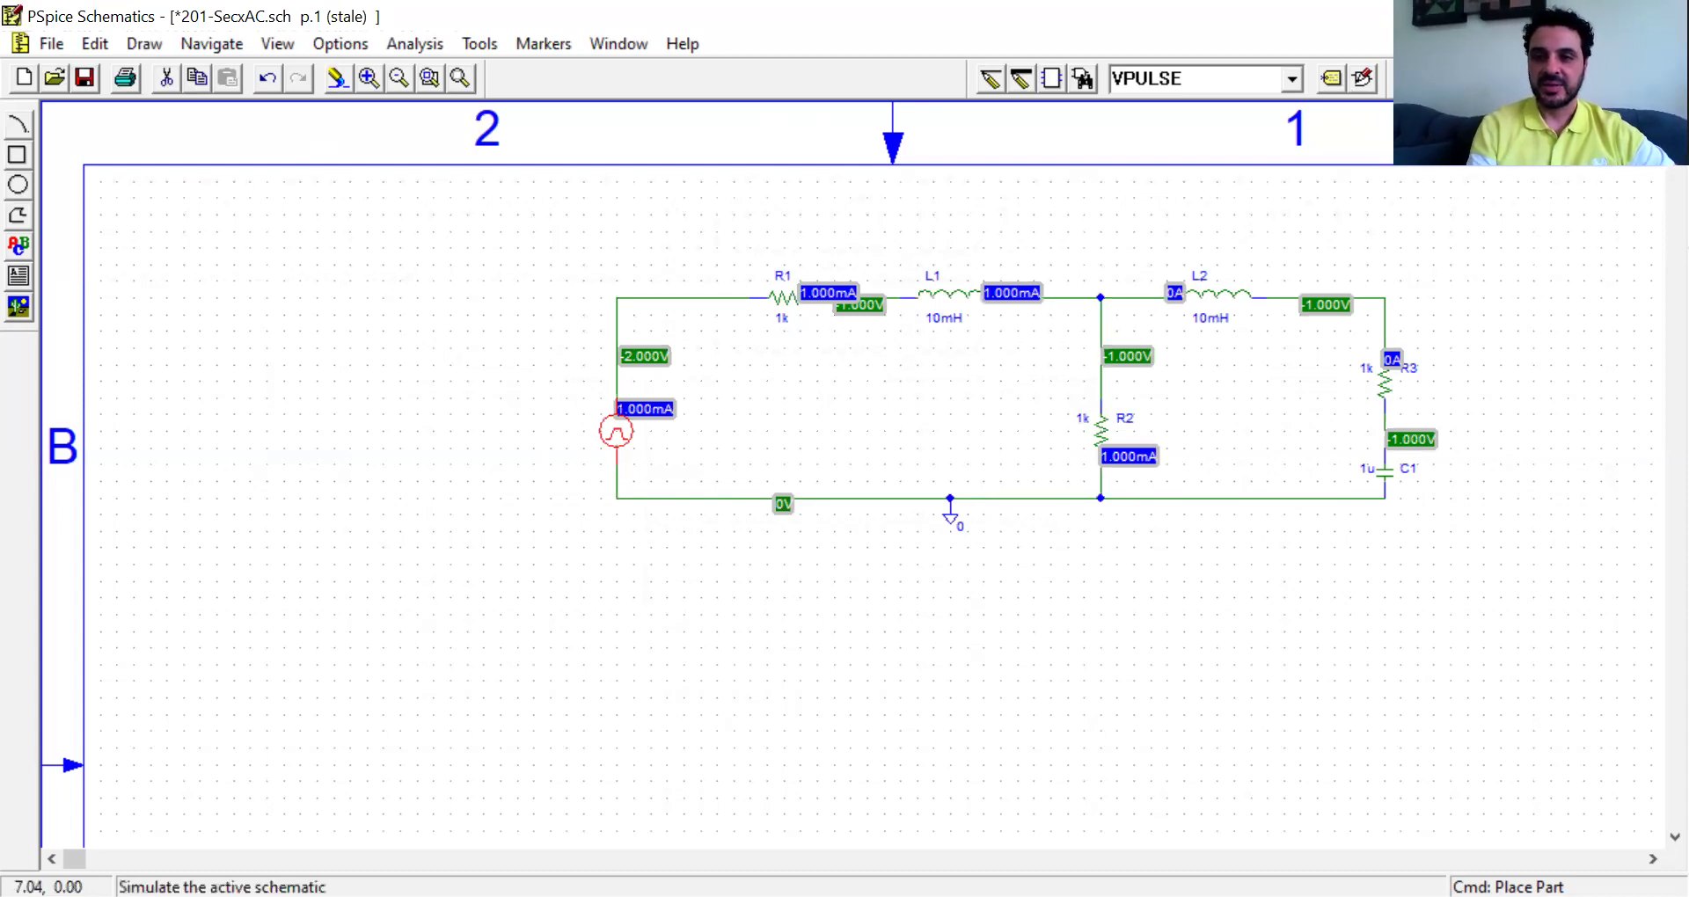
pyautogui.press('F11')
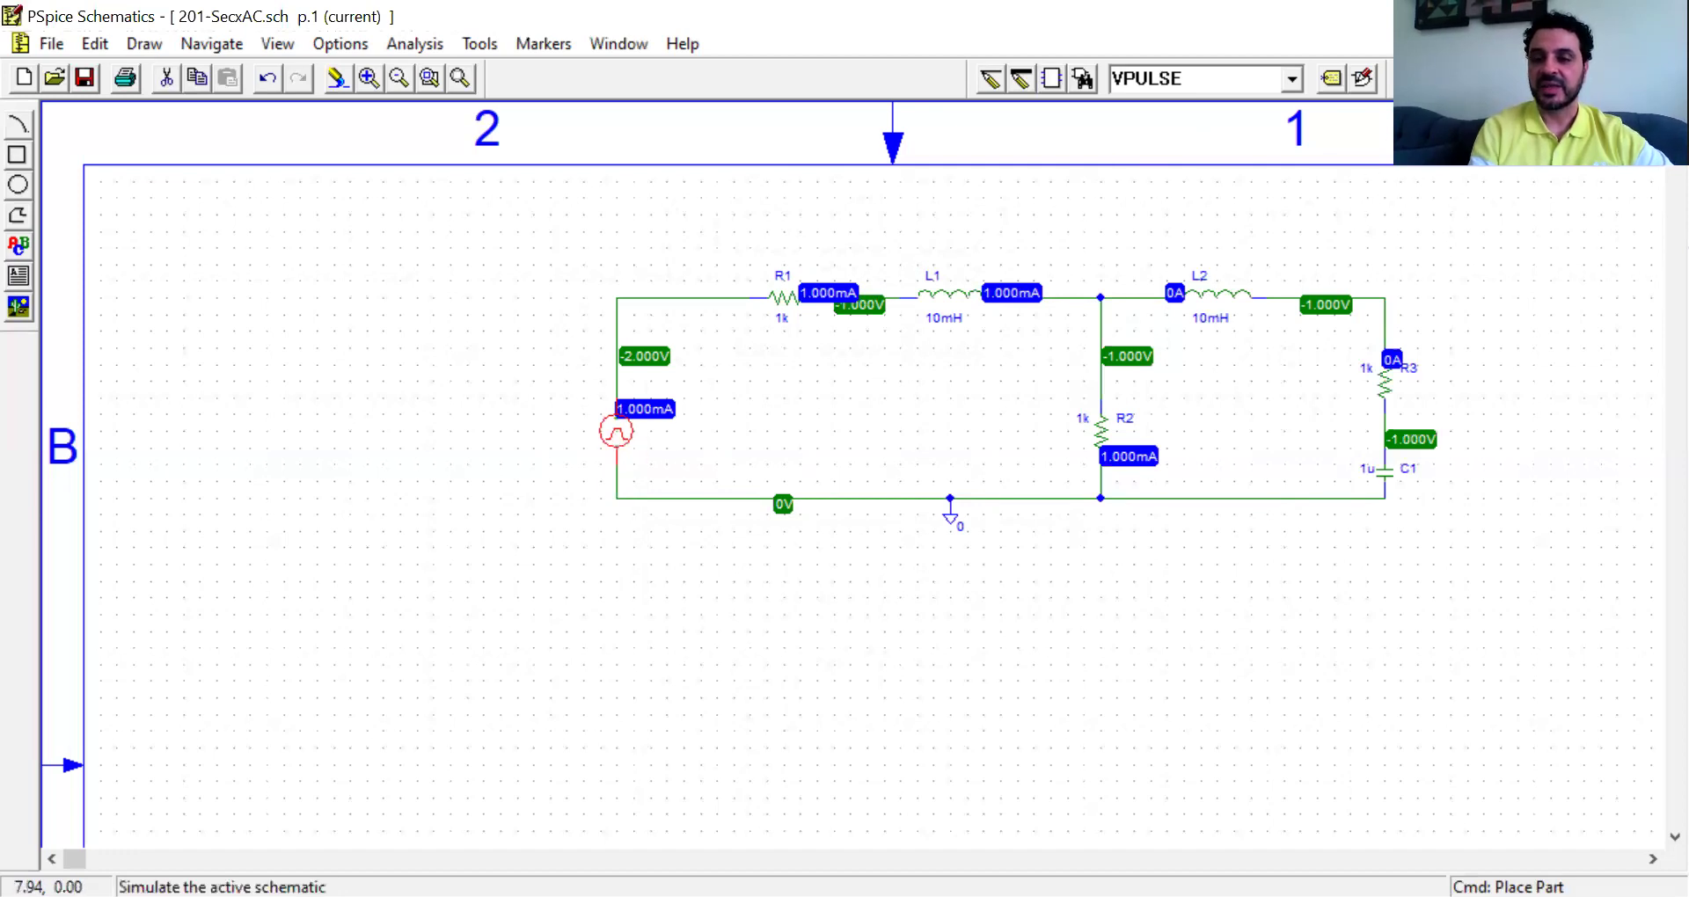
# - Open the attributes of the VPULSE source for editing
pyautogui.doubleClick(618, 444)
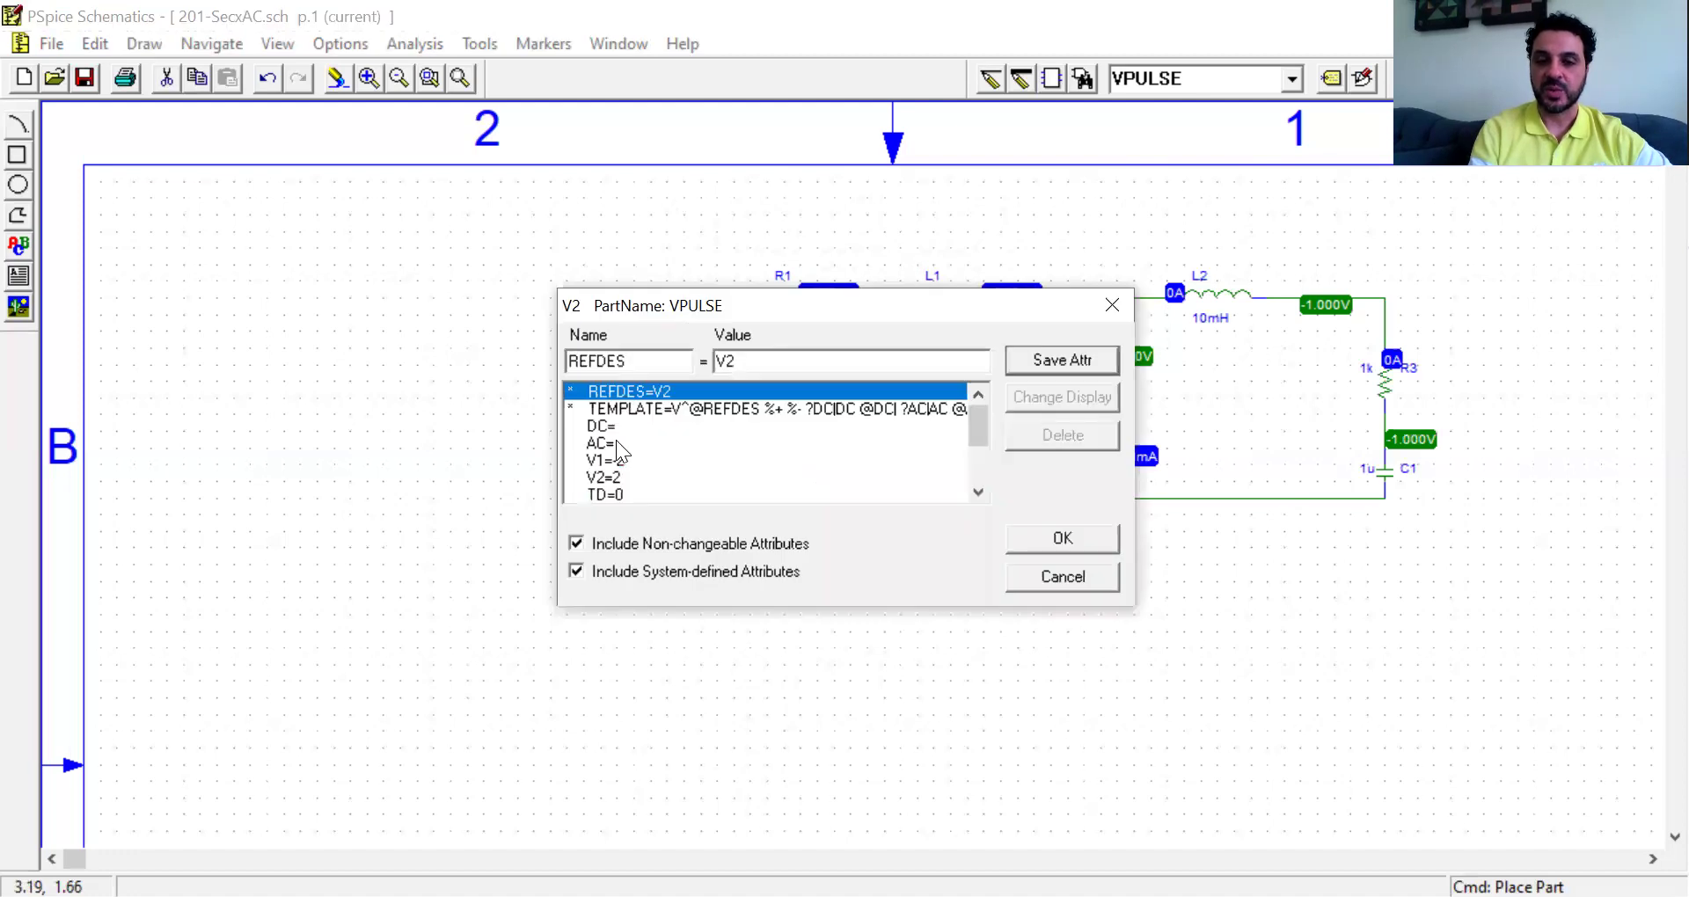